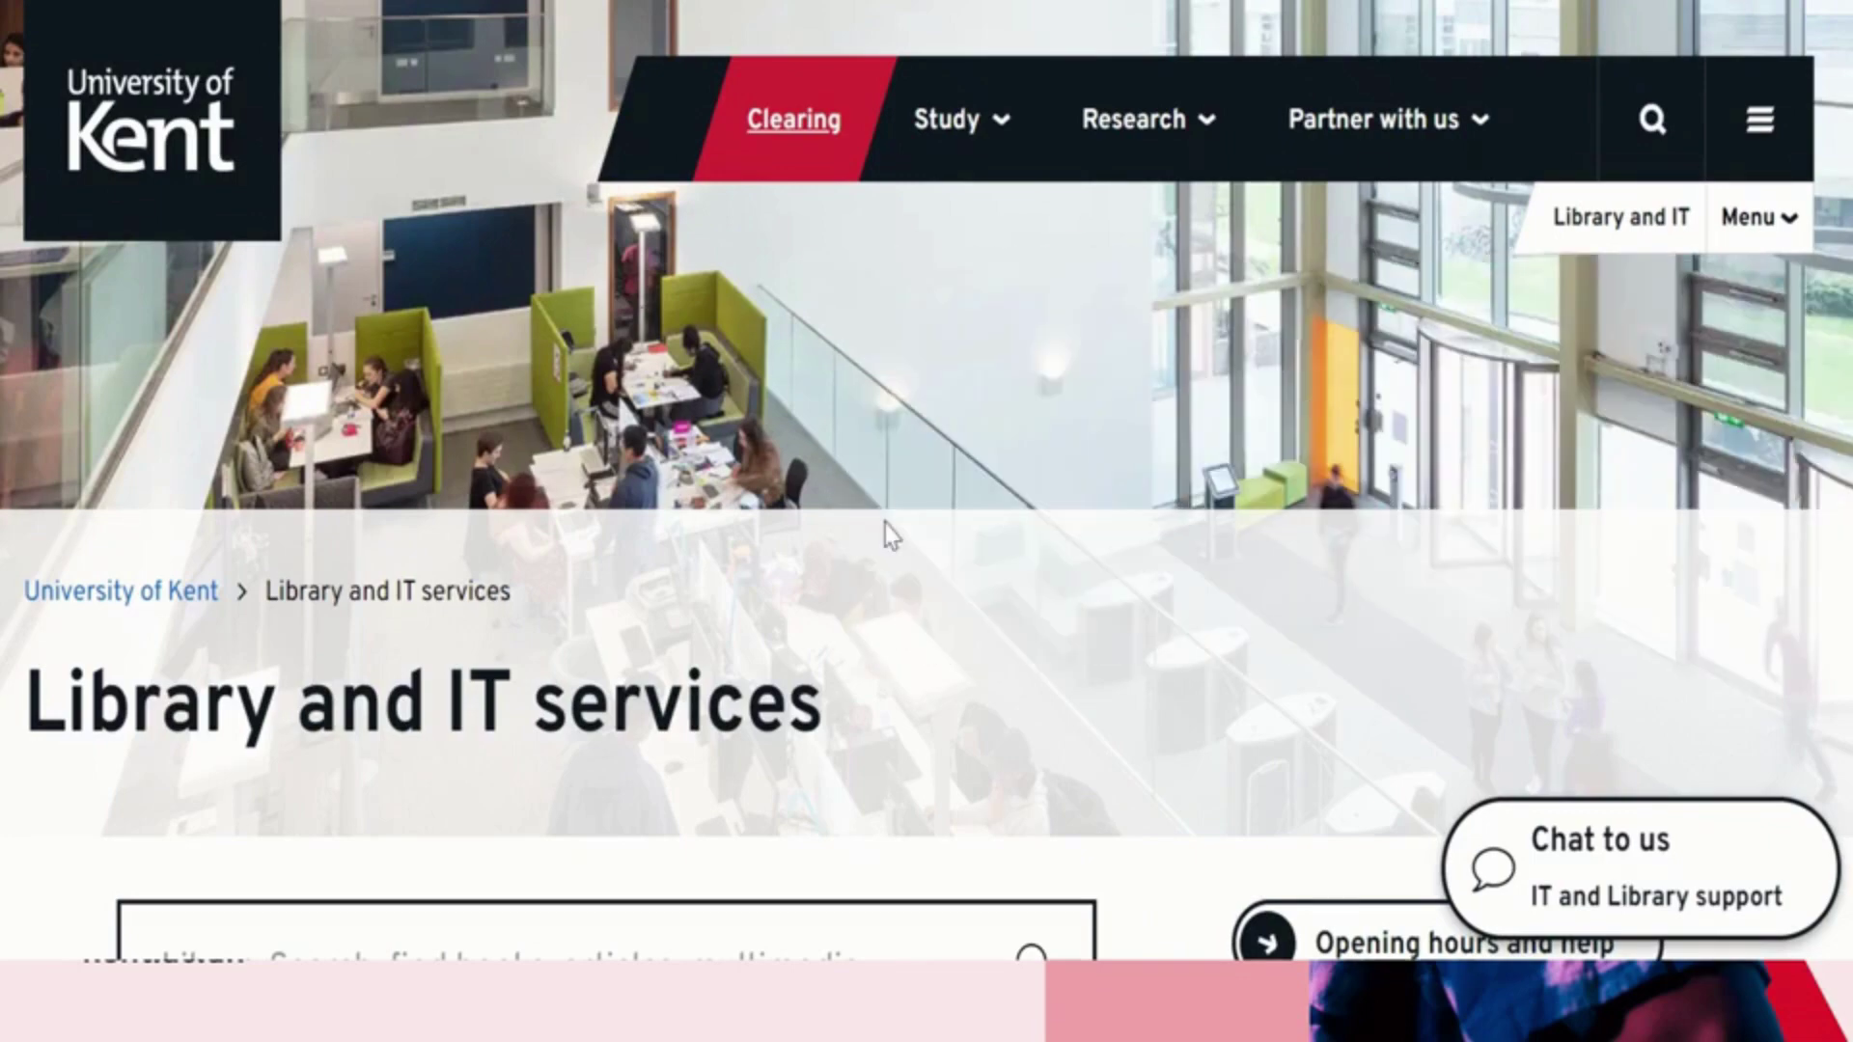
# - Open the Digital Library page from the library services listed under Key services
pyautogui.scroll(-10, 889, 534)
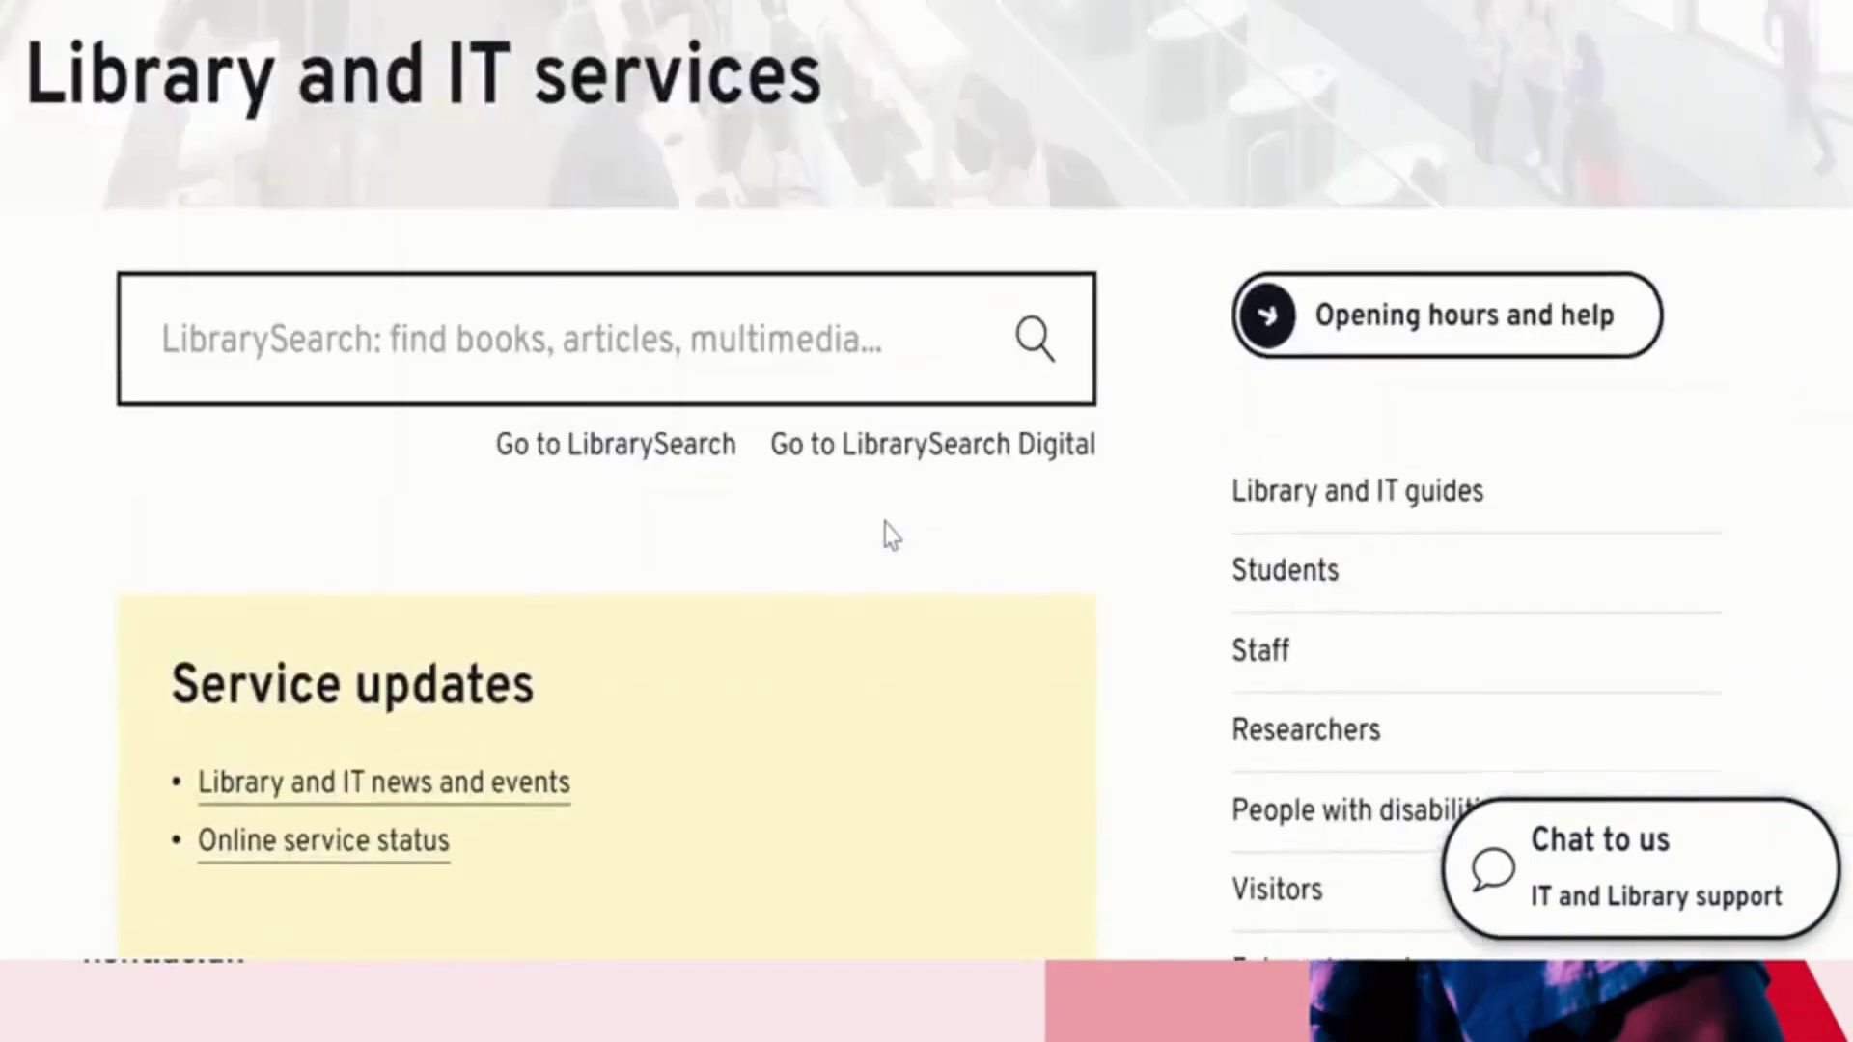
pyautogui.scroll(-9, 891, 535)
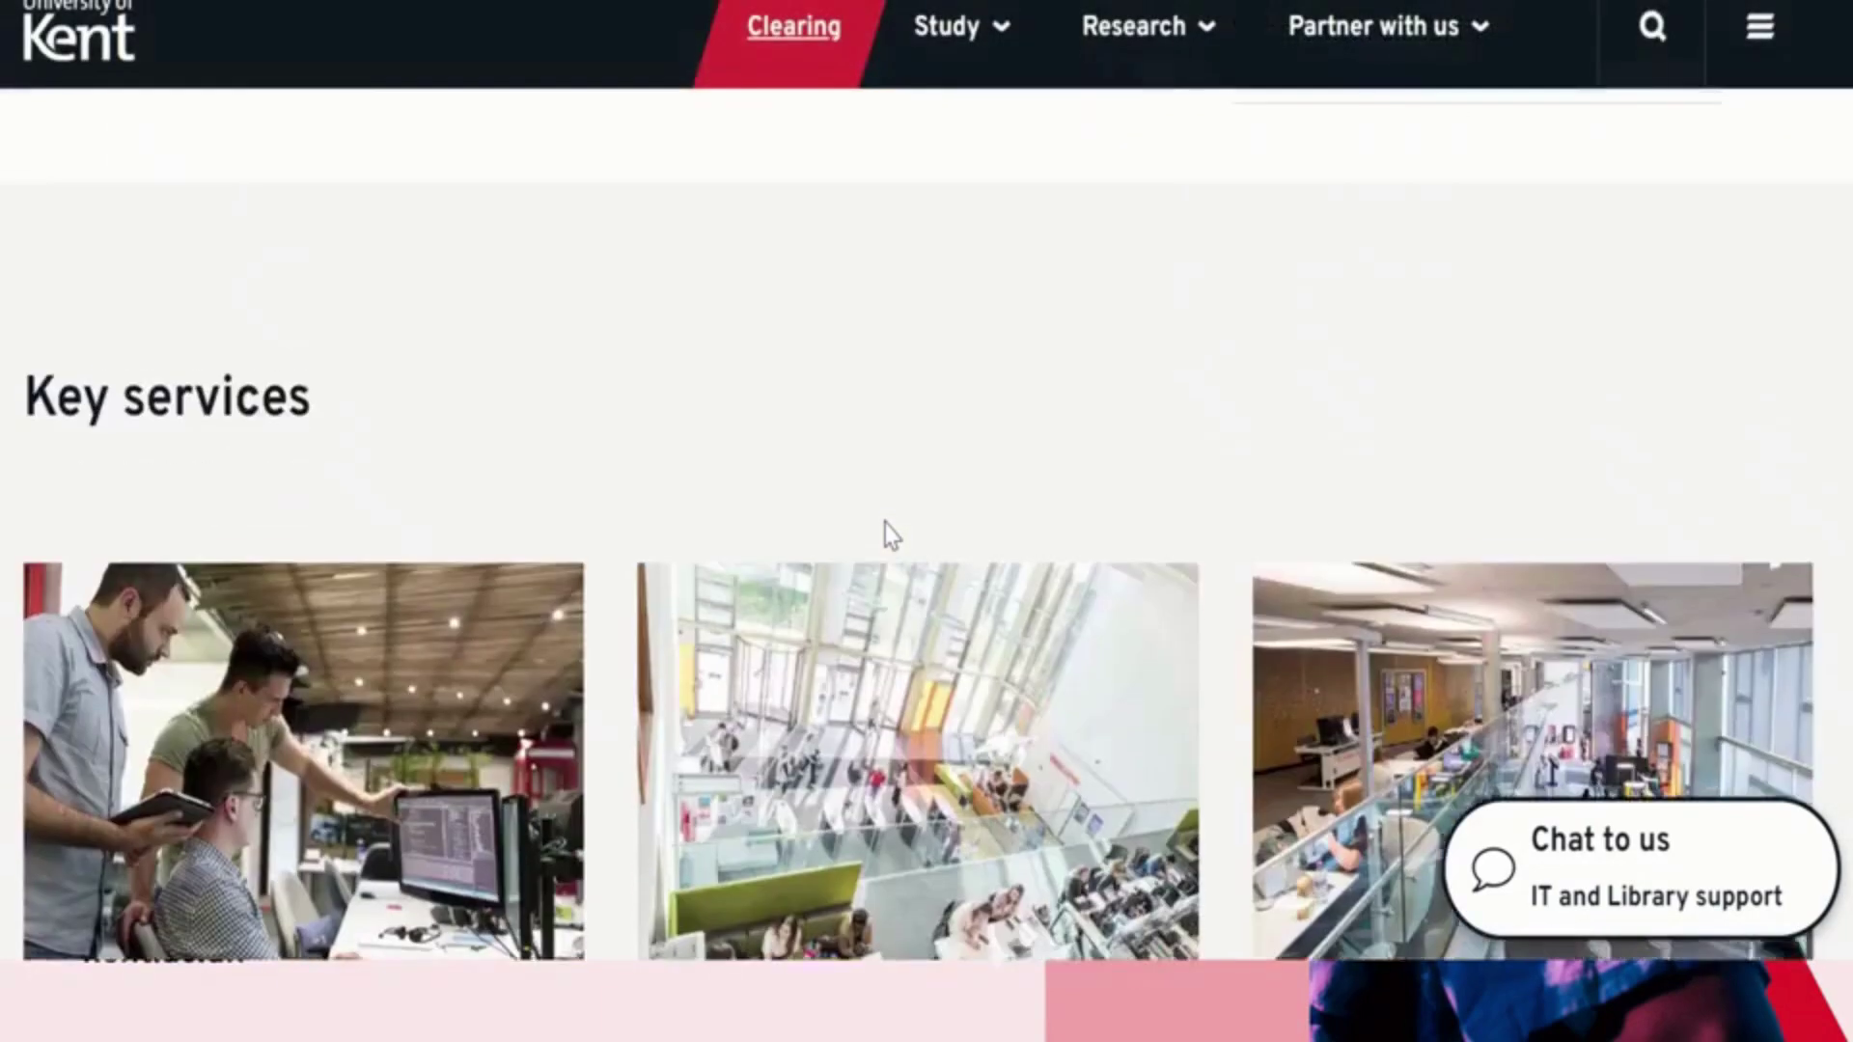
pyautogui.scroll(-2, 886, 534)
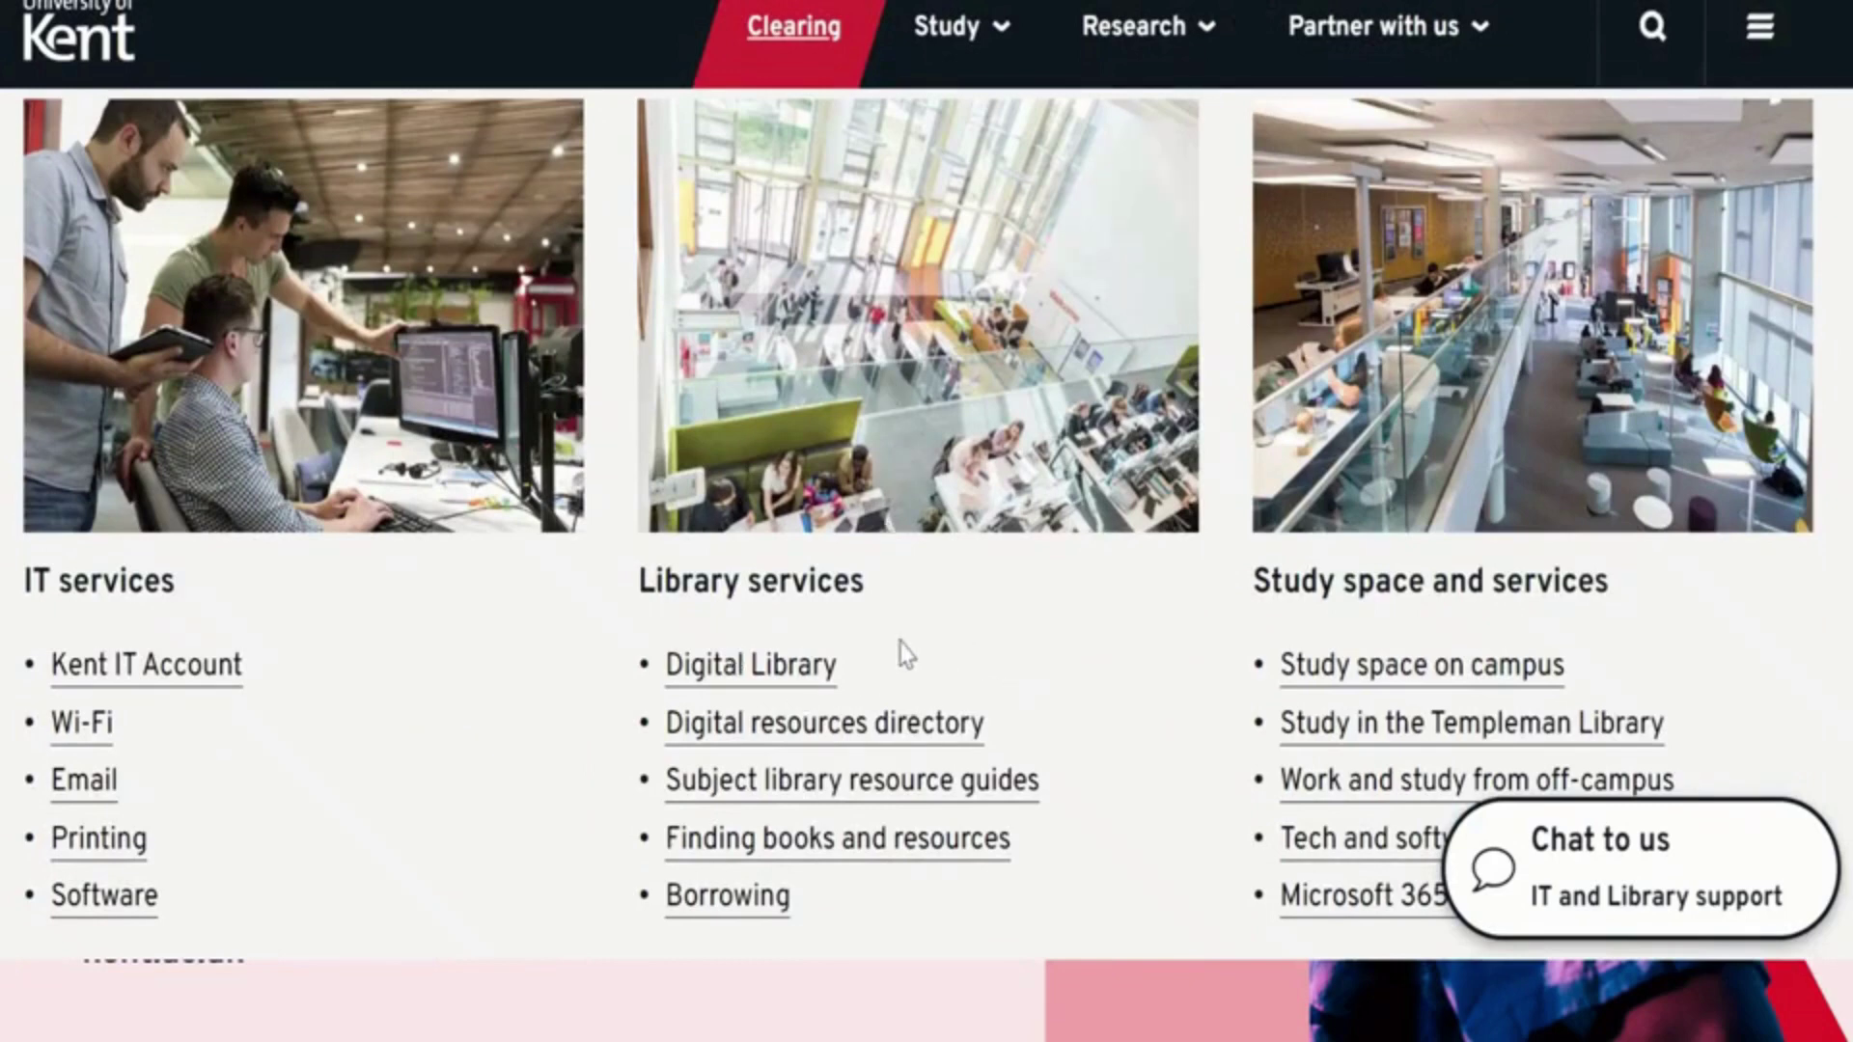
pyautogui.click(797, 685)
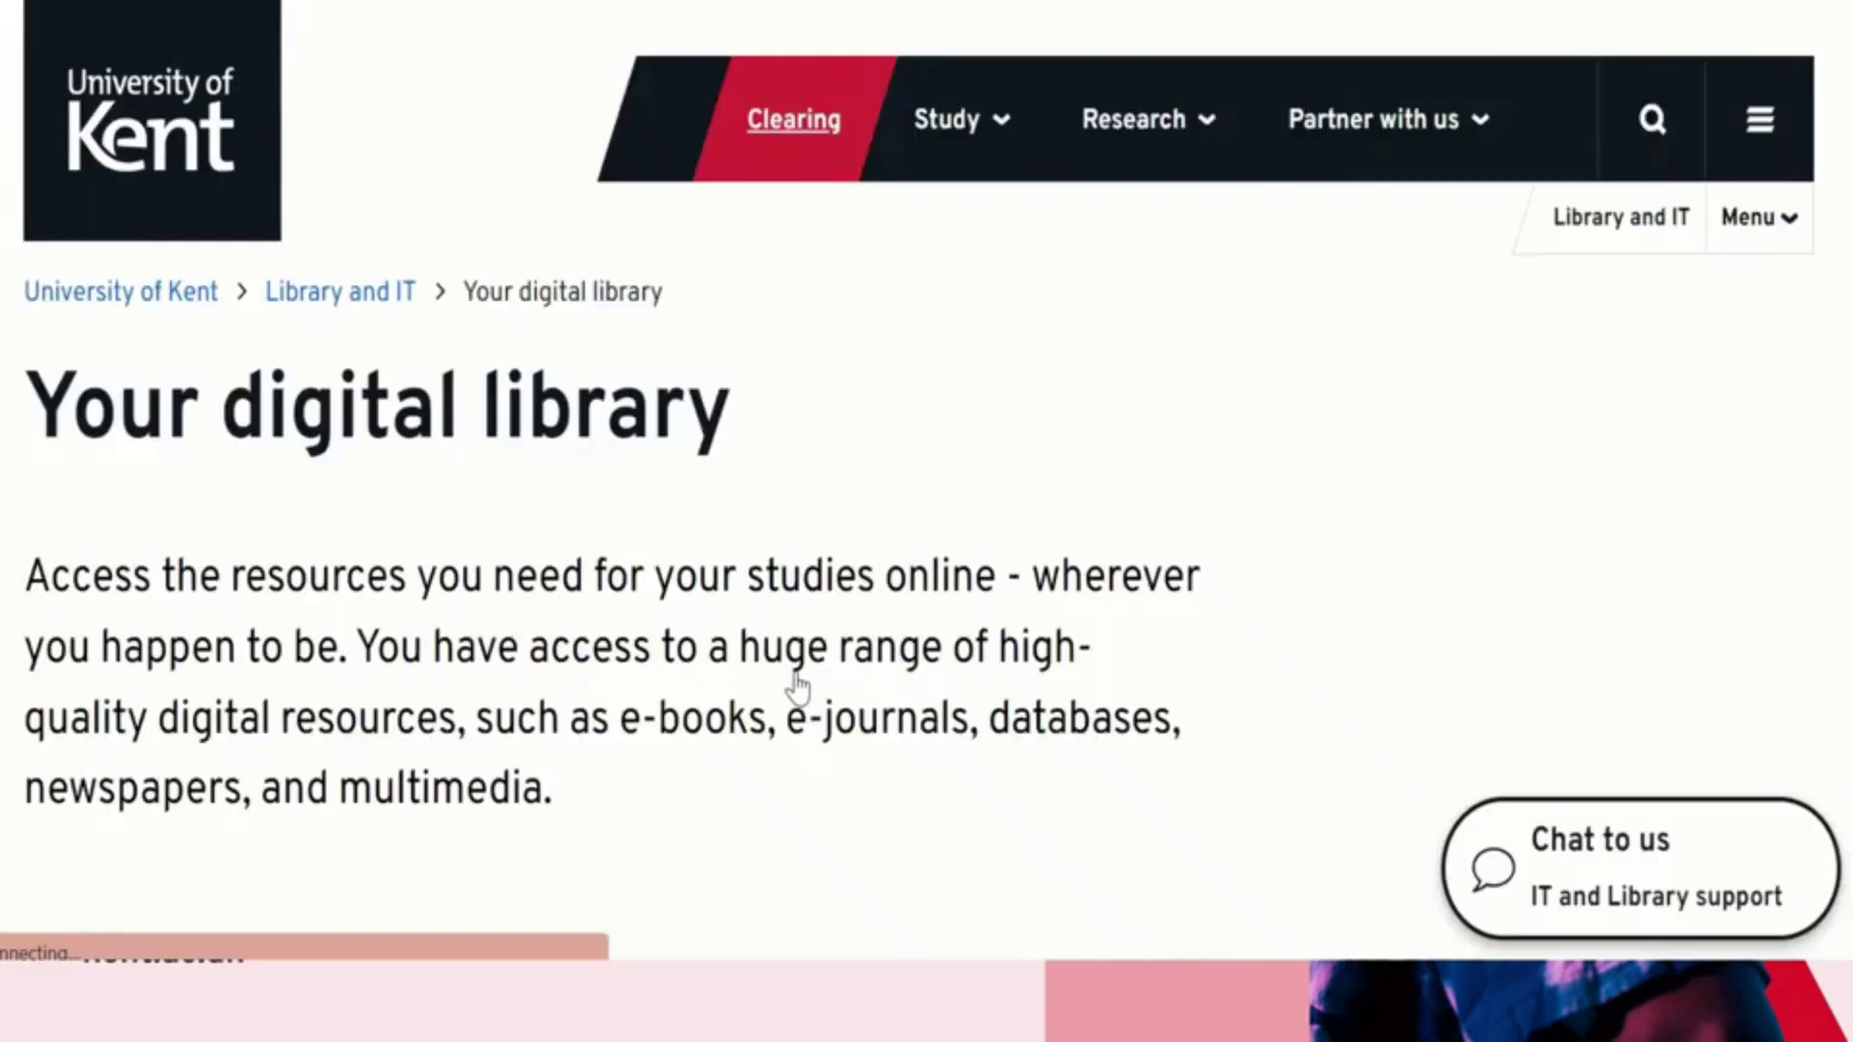
# - Look through the digital library page and open the Newspapers guide under Find resources by type
pyautogui.scroll(-5, 798, 685)
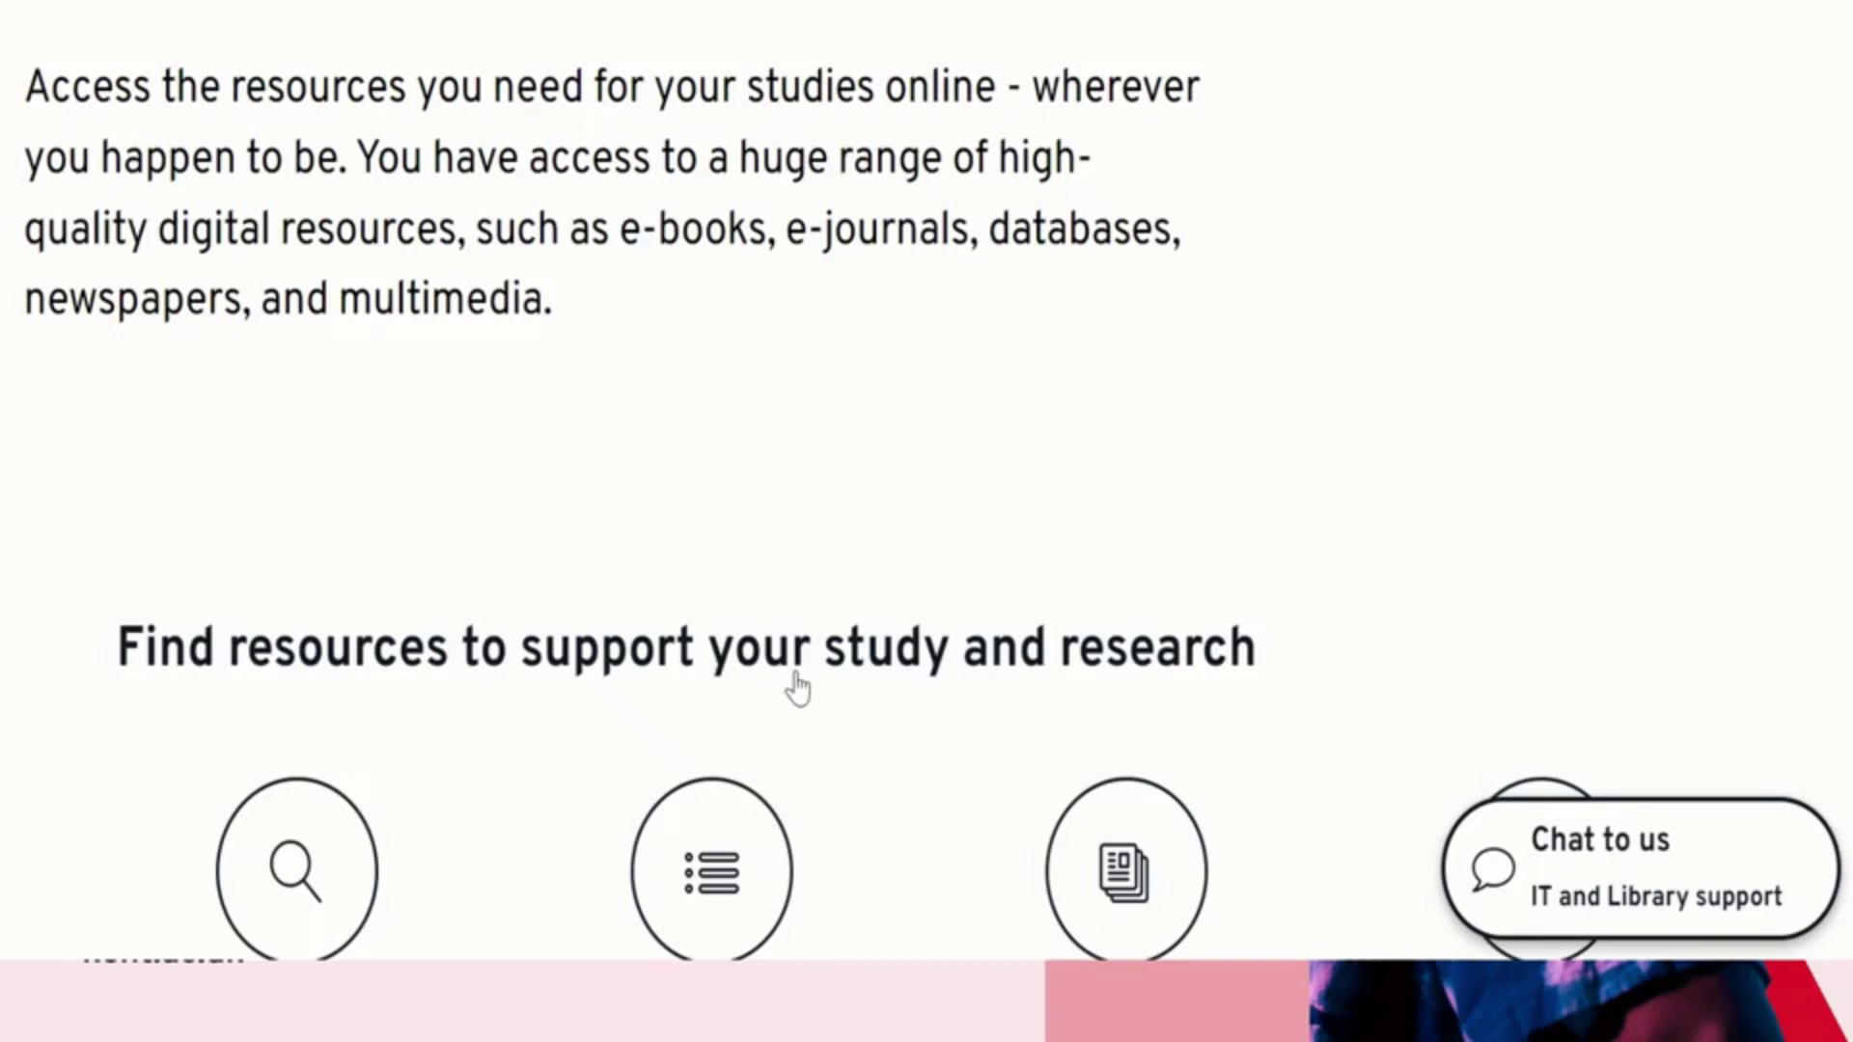
pyautogui.scroll(-5, 797, 688)
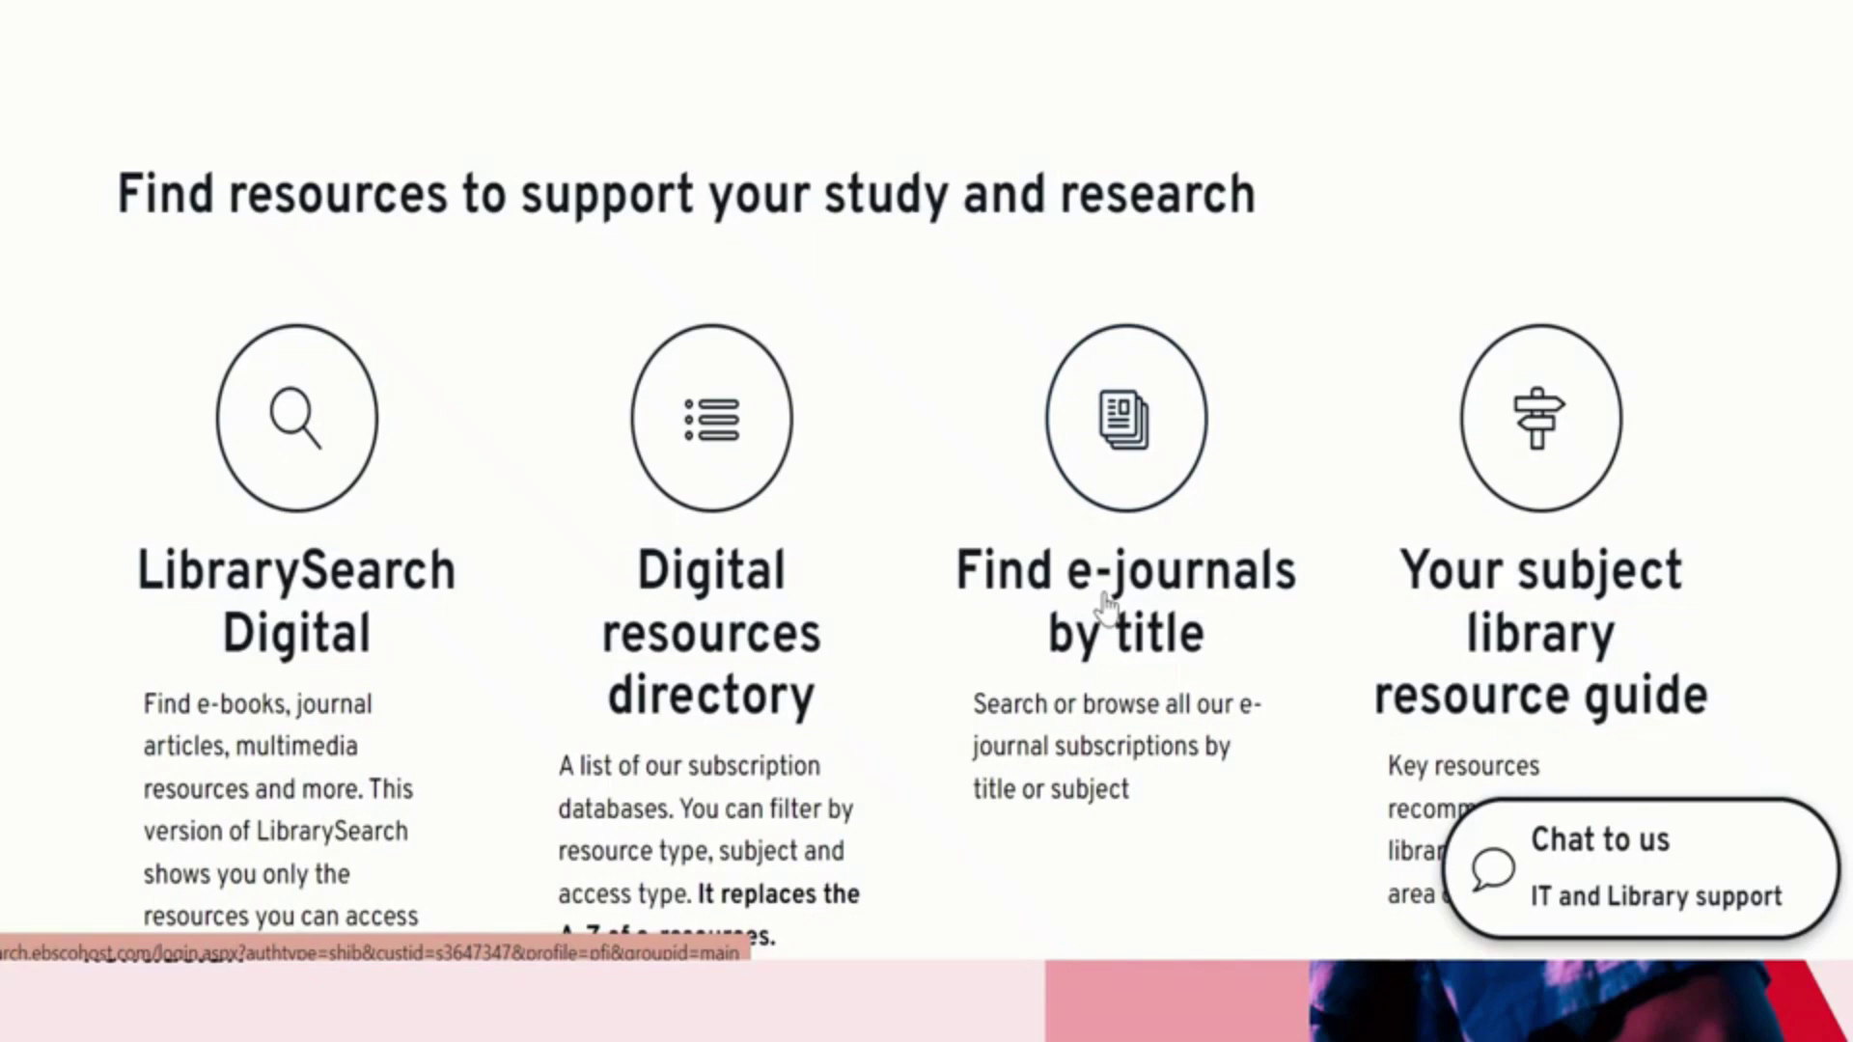
pyautogui.scroll(-7, 1108, 606)
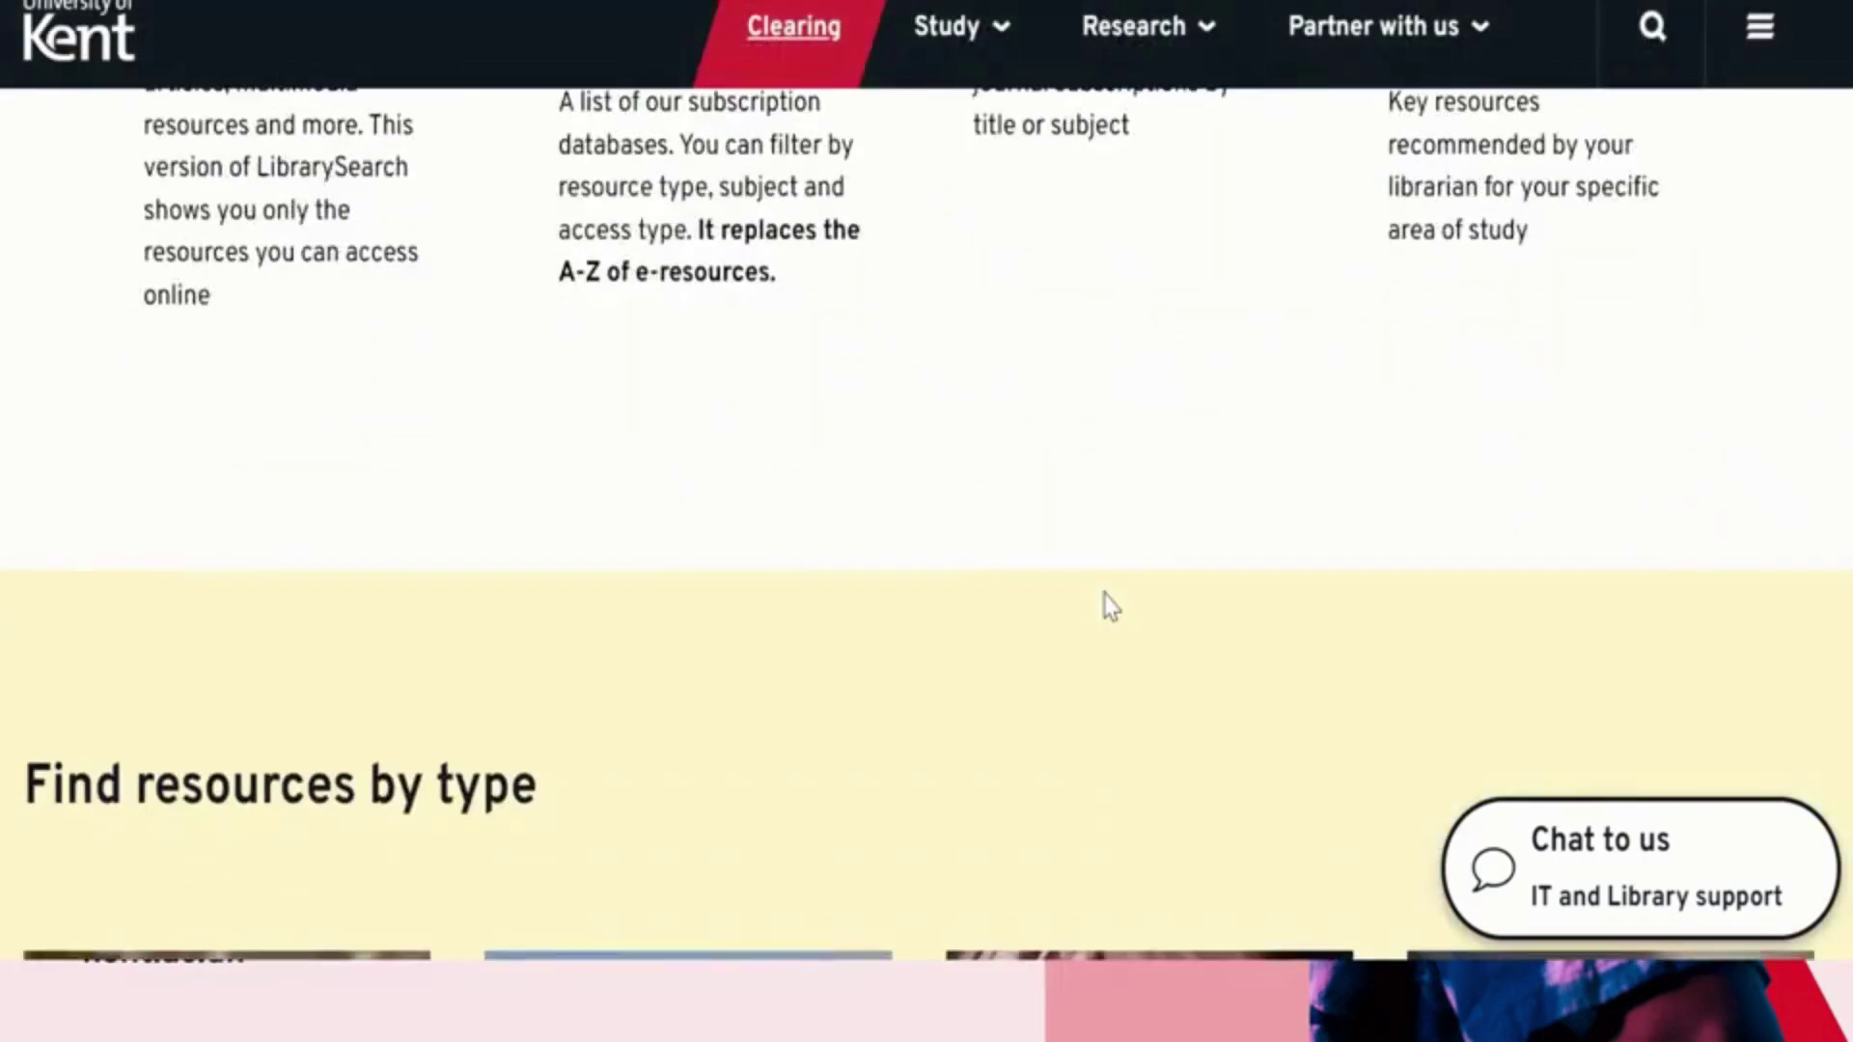
pyautogui.scroll(-4, 1107, 606)
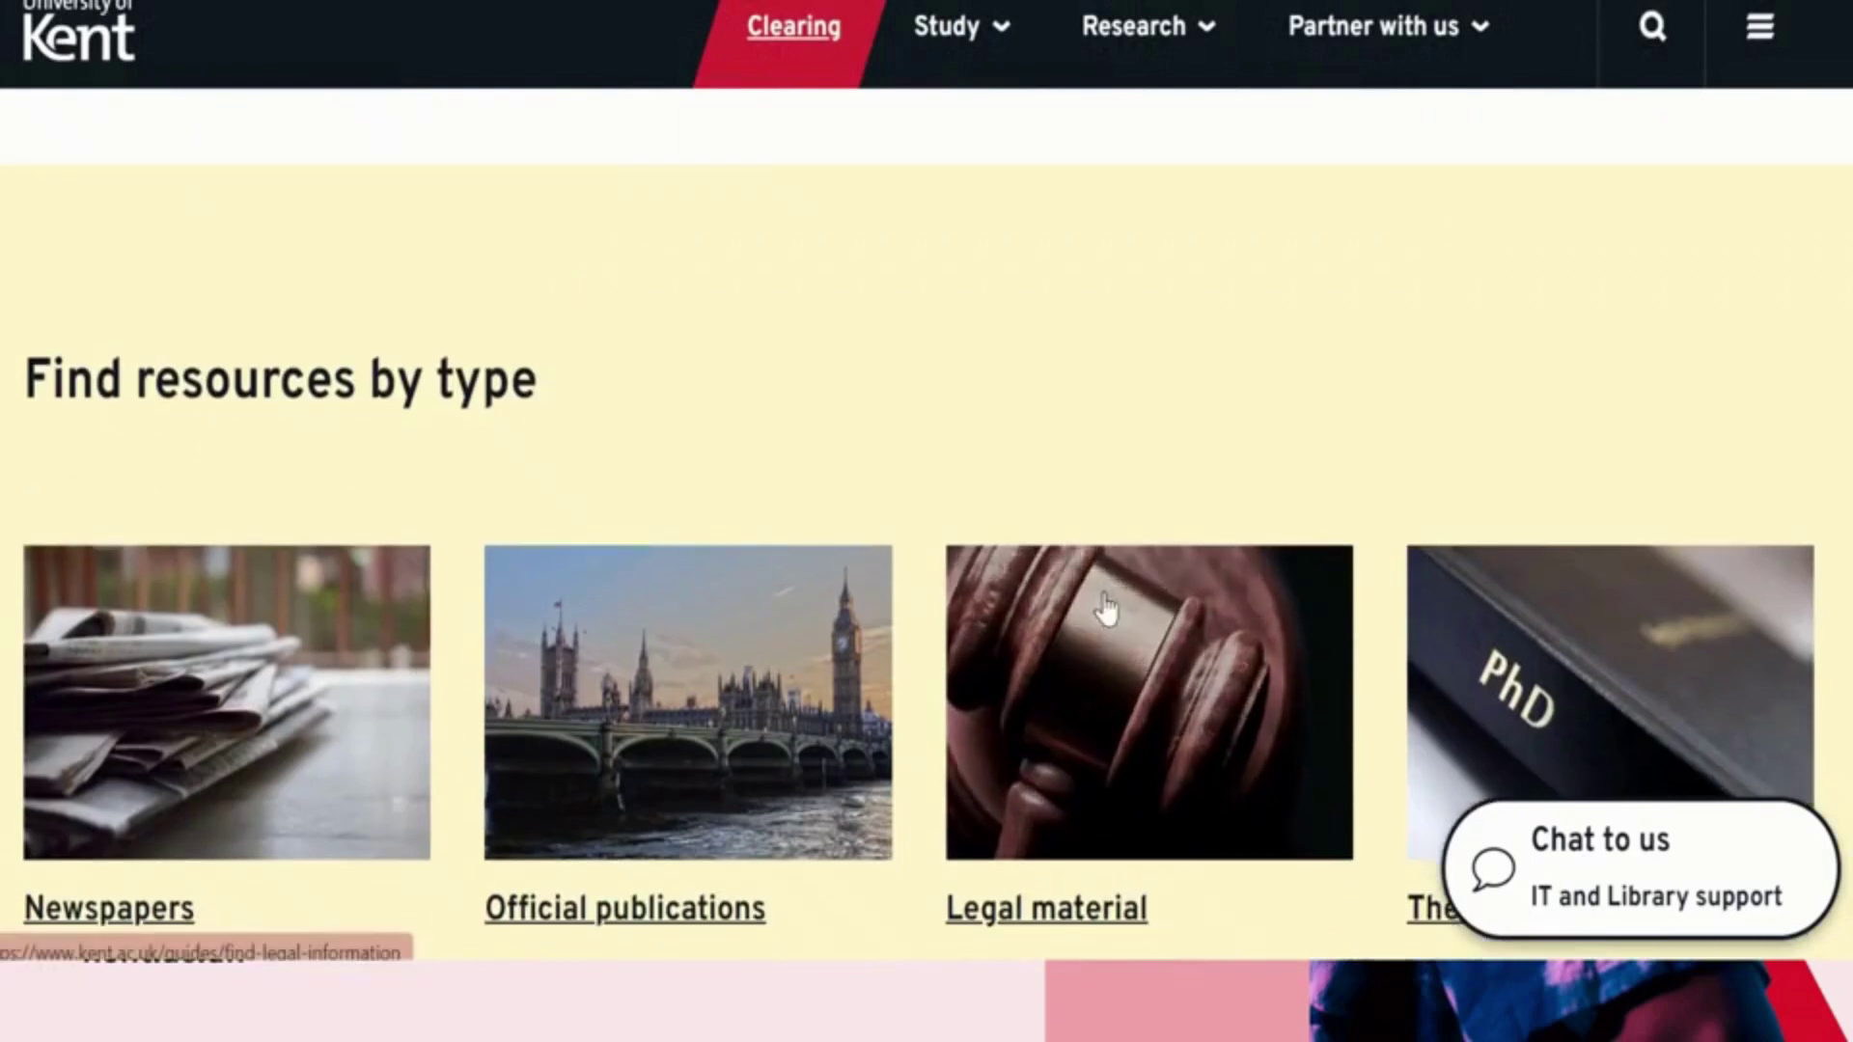
pyautogui.scroll(-2, 1107, 606)
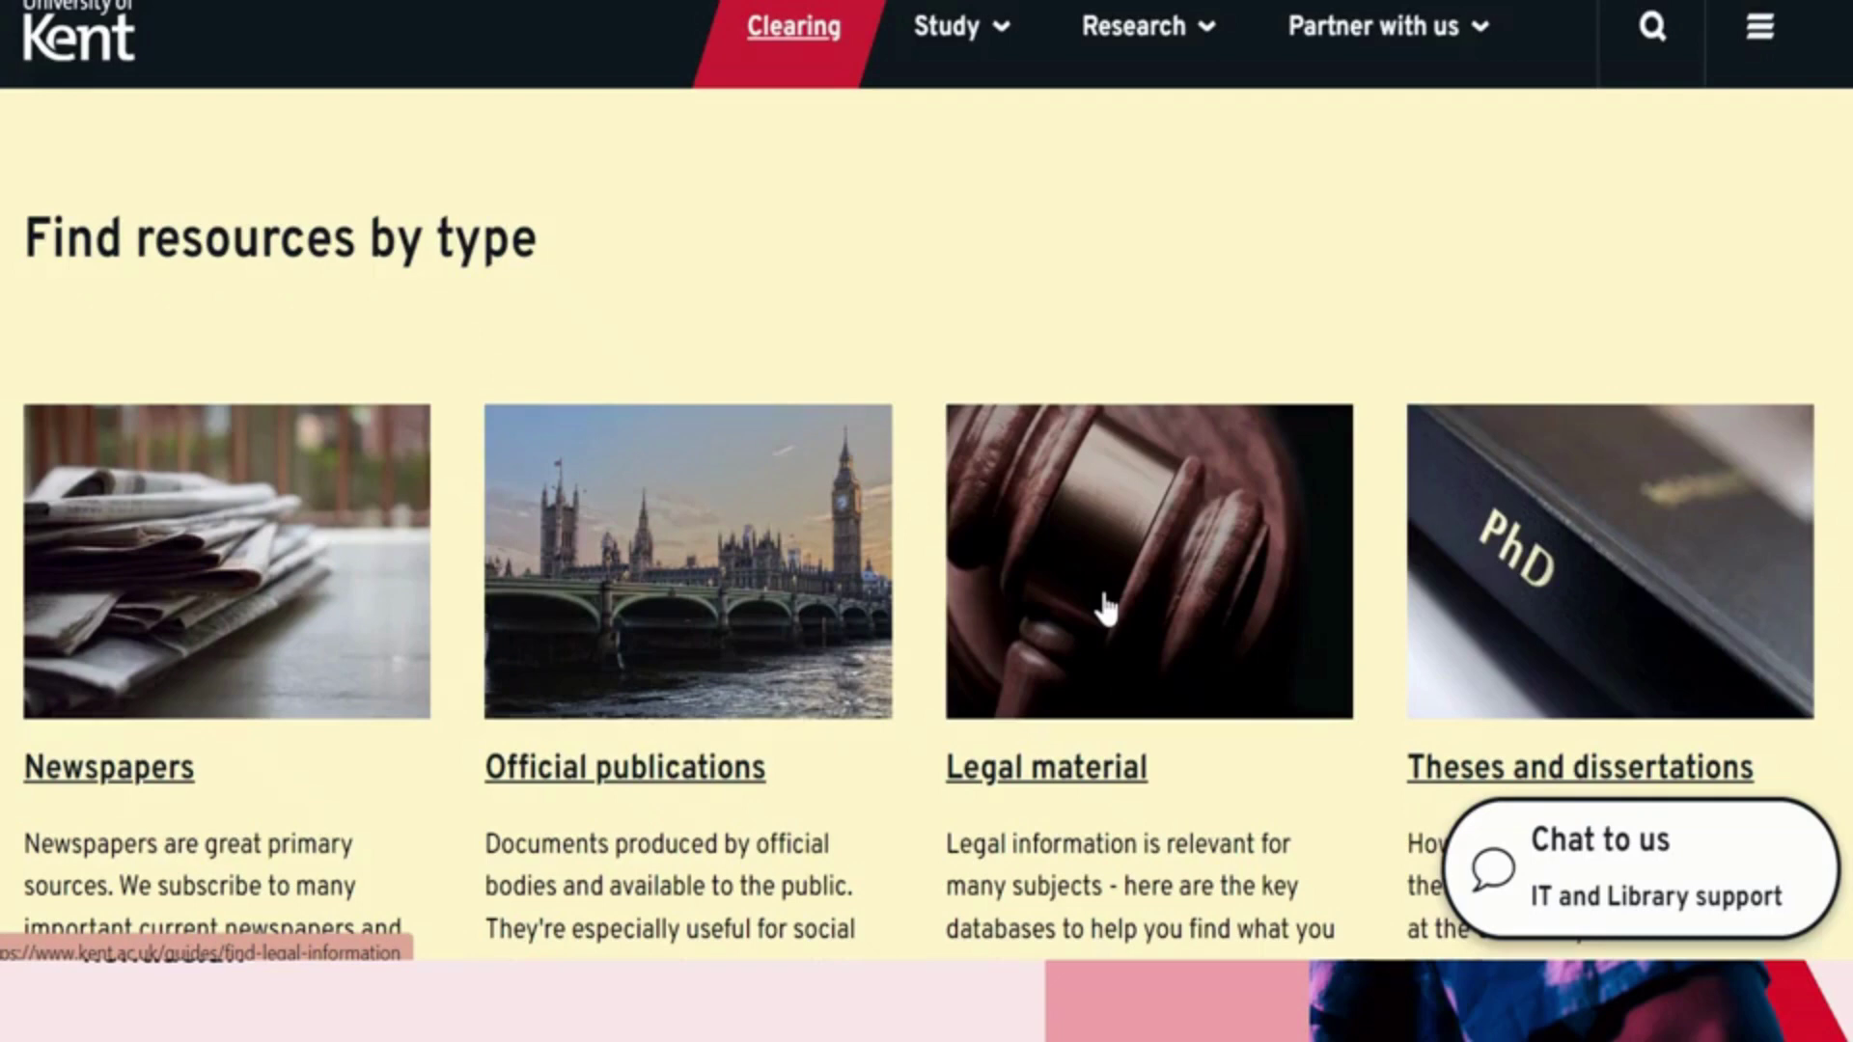
pyautogui.scroll(-1, 1107, 607)
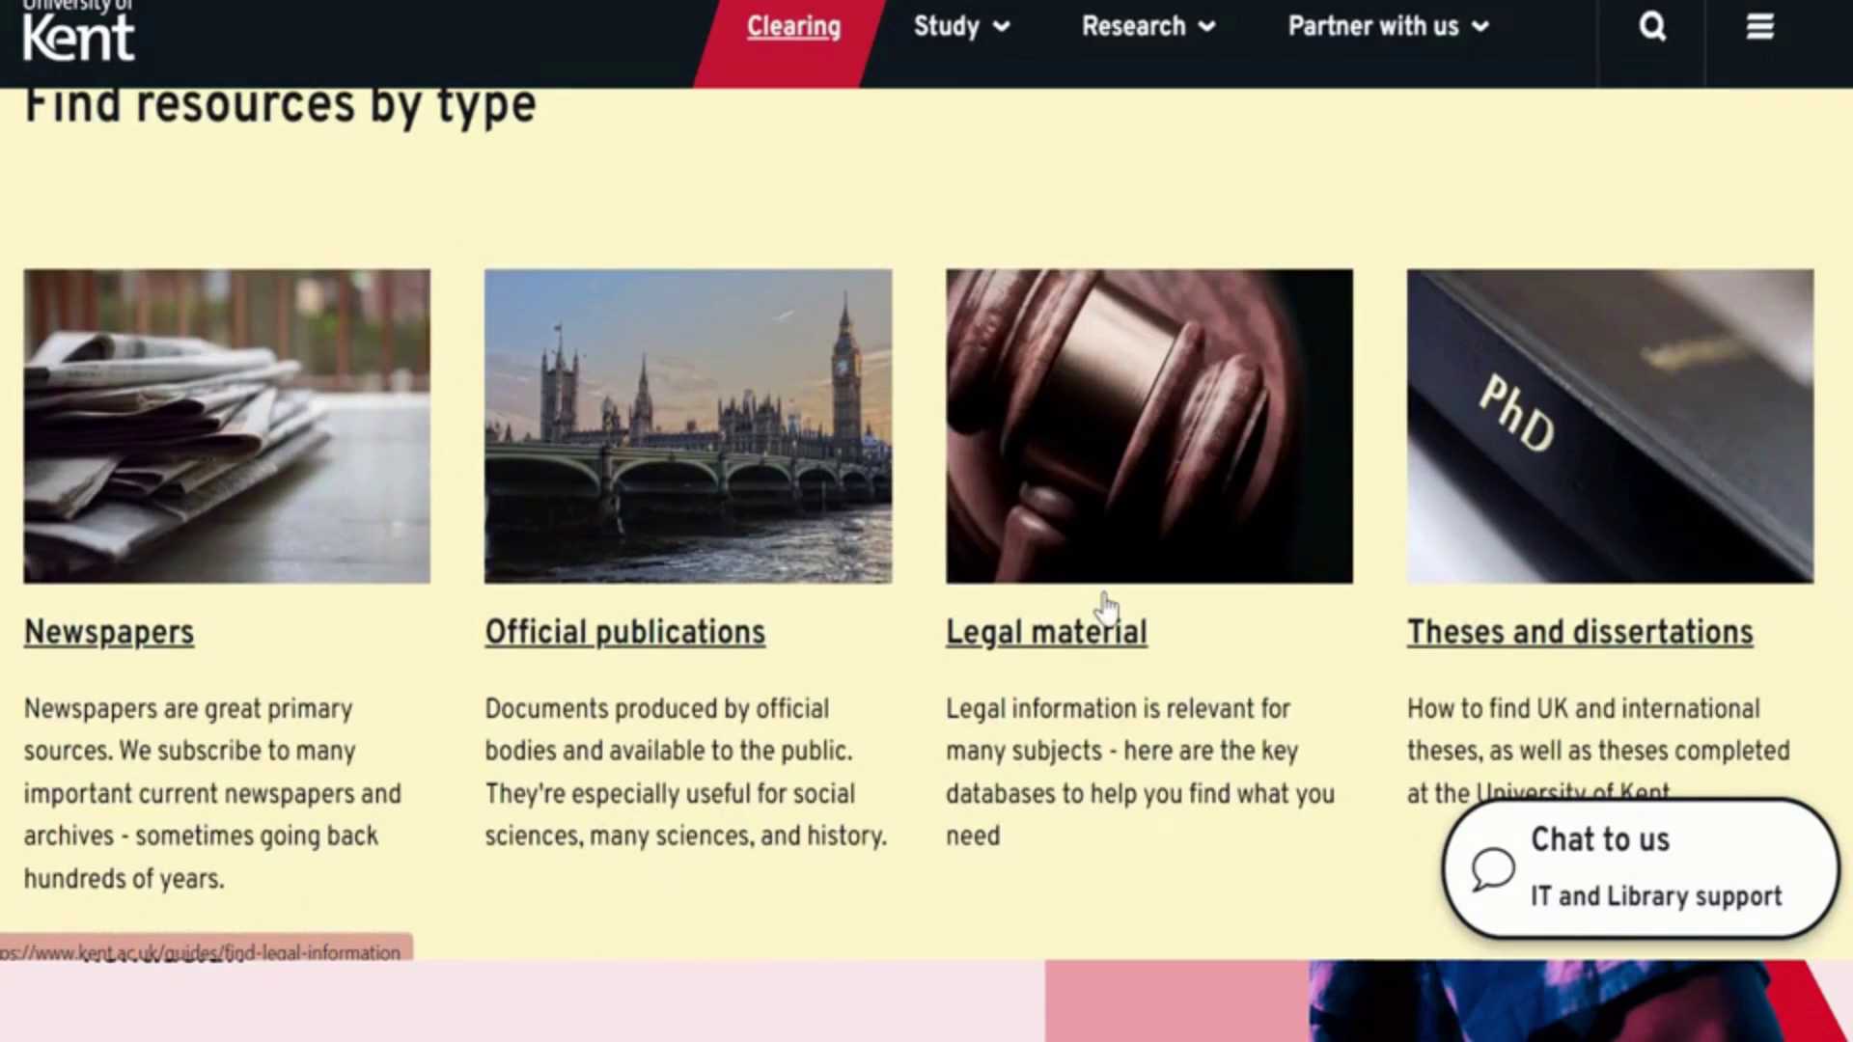
pyautogui.click(124, 637)
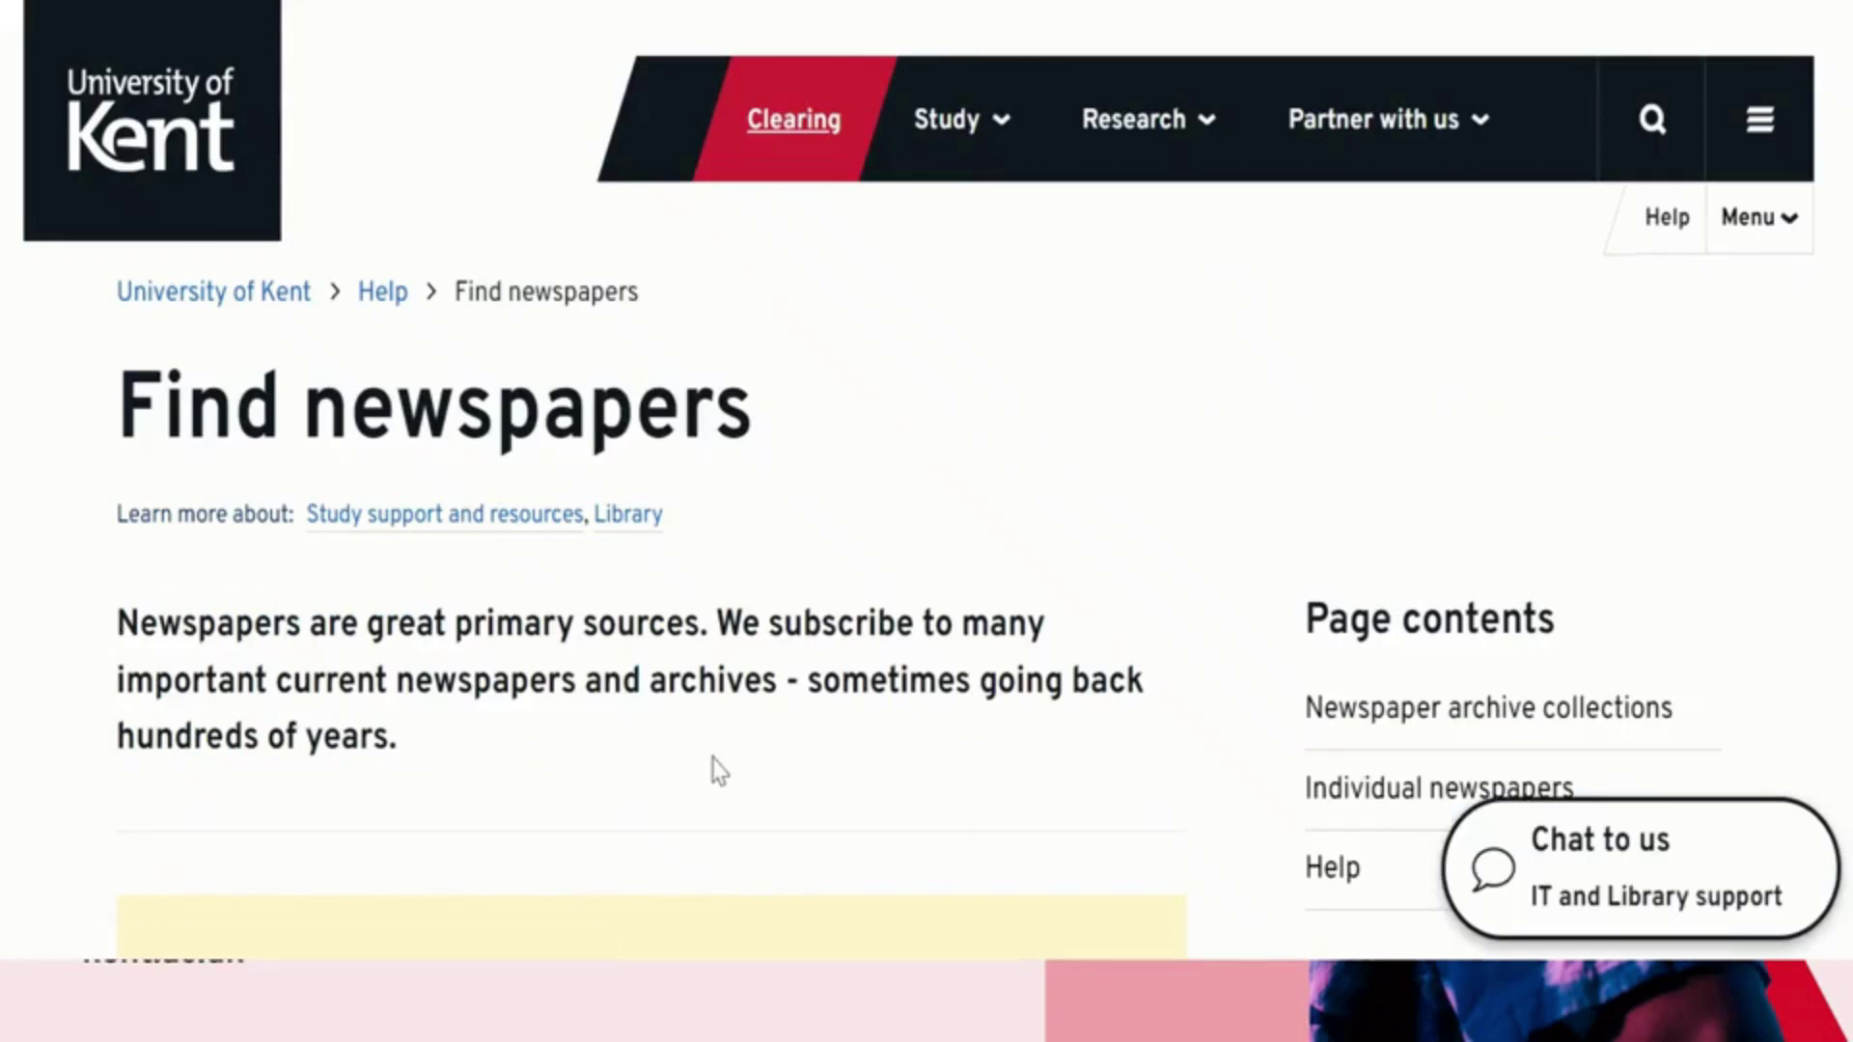
# - Examine the newspaper guide's archive collections, individual newspapers and the access conditions for current papers
pyautogui.scroll(-5, 716, 769)
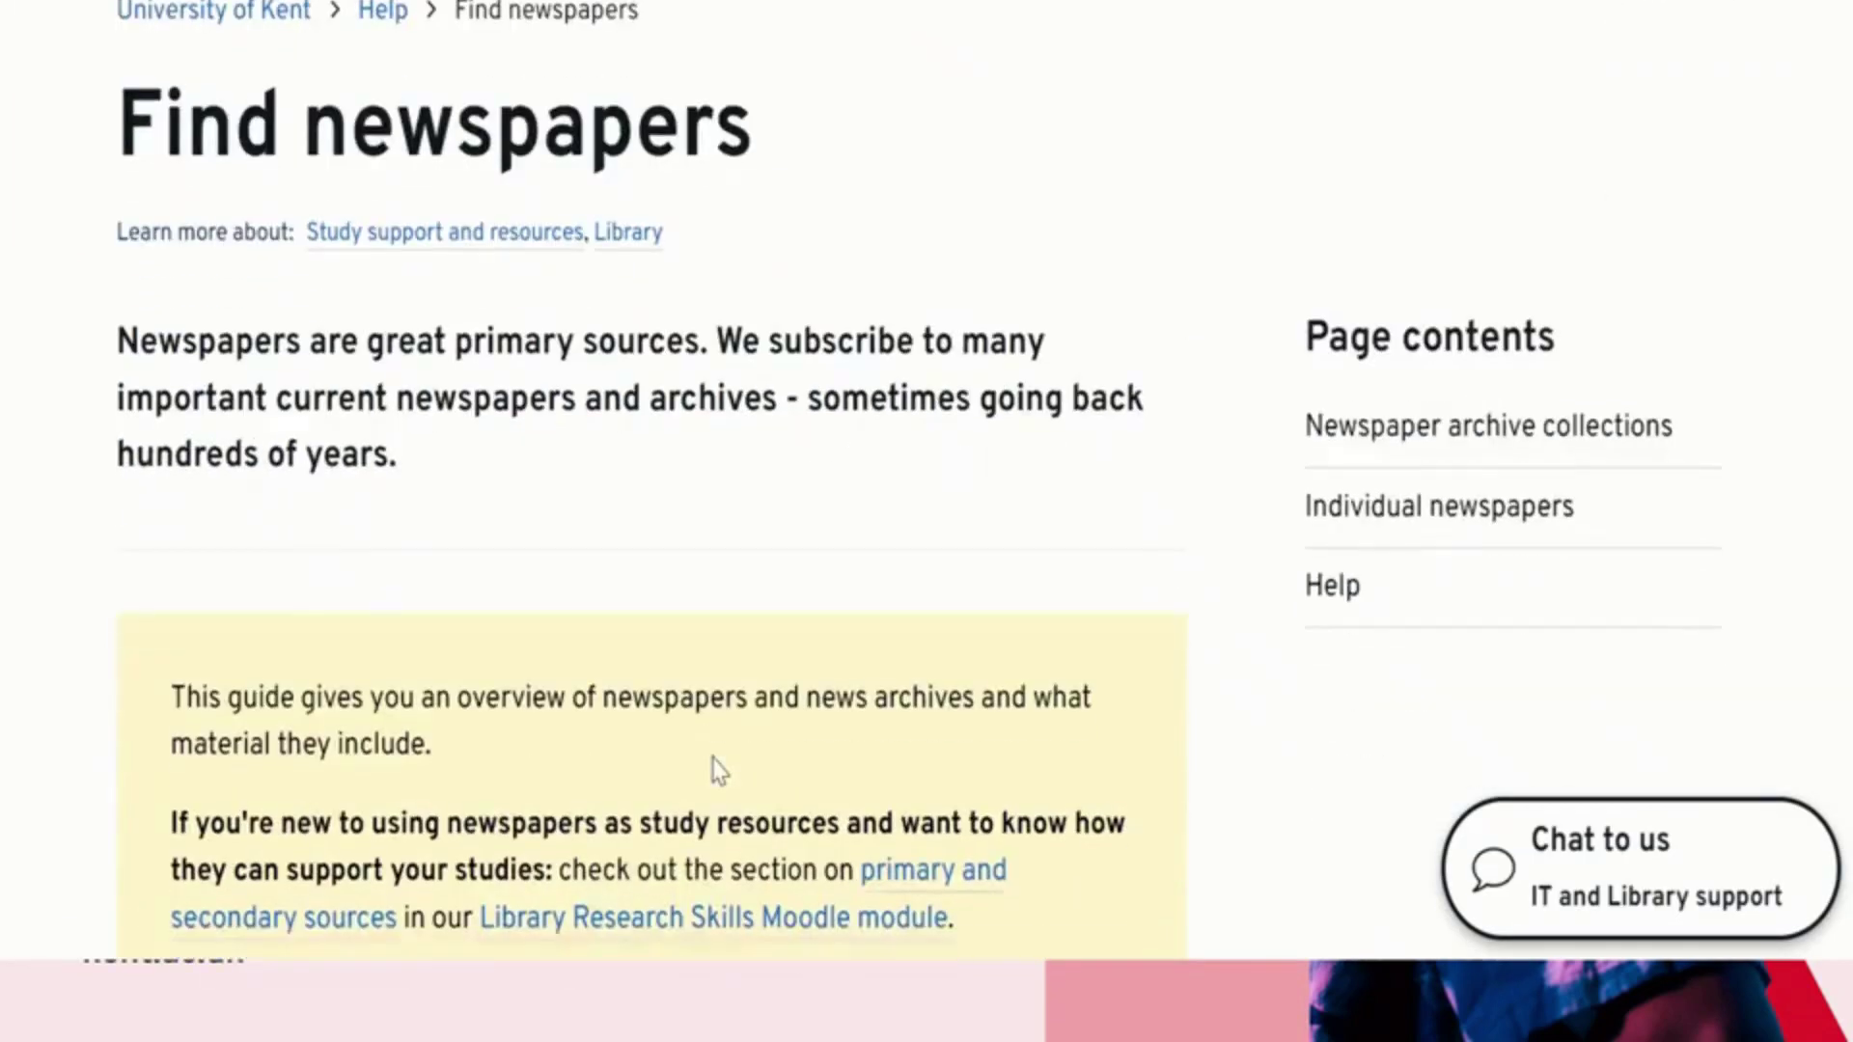
pyautogui.scroll(-2, 716, 769)
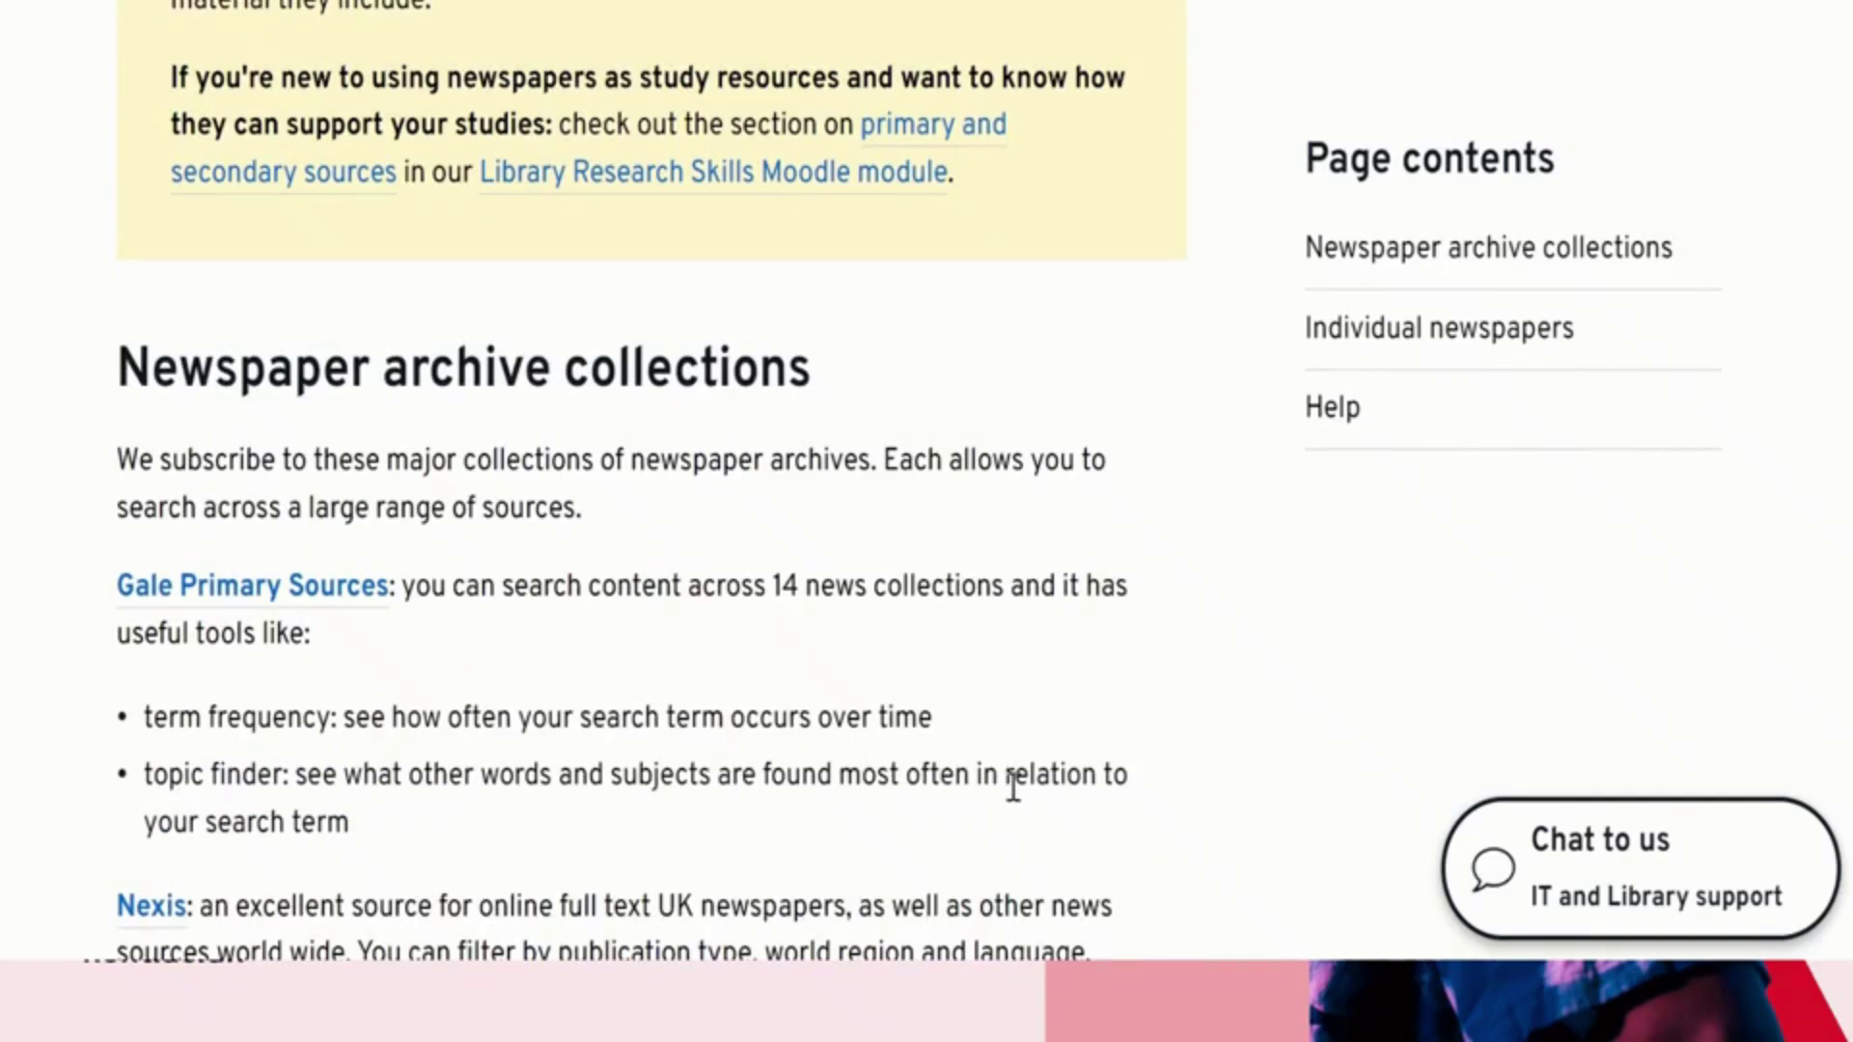
pyautogui.scroll(-10, 1013, 787)
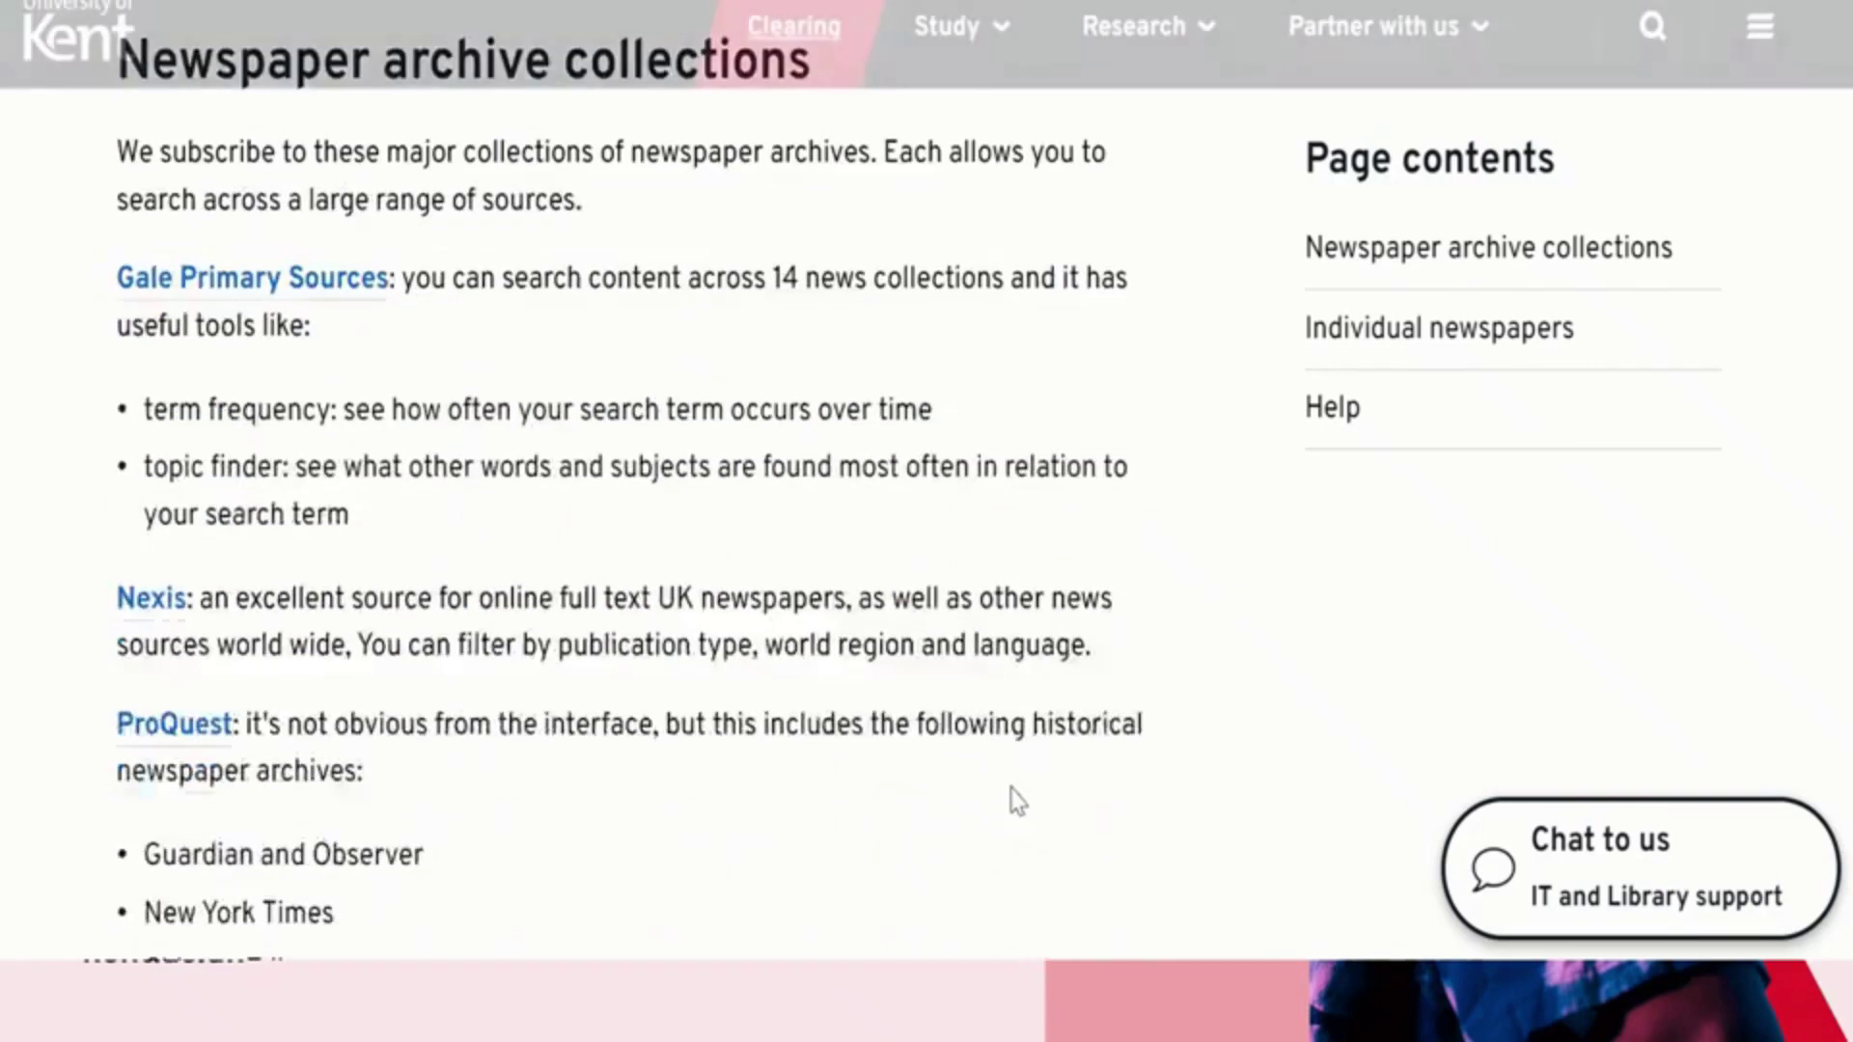
pyautogui.scroll(-10, 1014, 799)
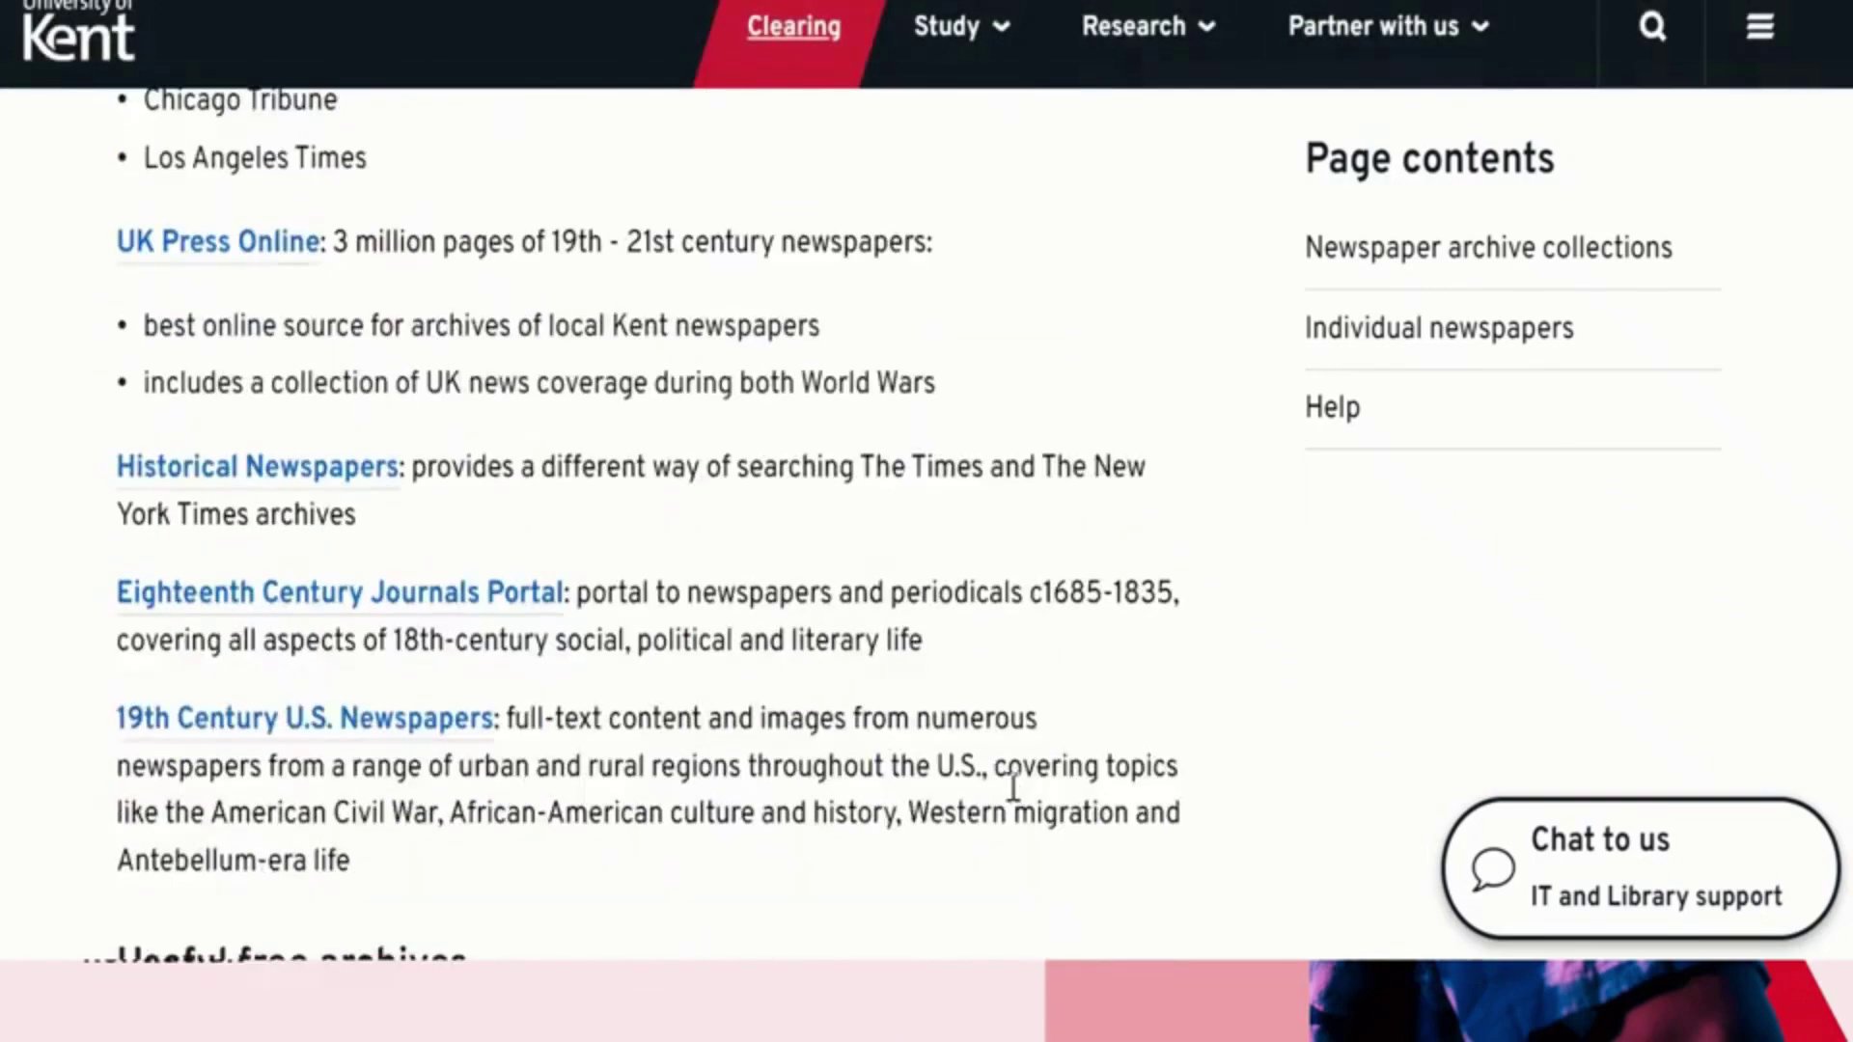
pyautogui.scroll(-4, 1017, 799)
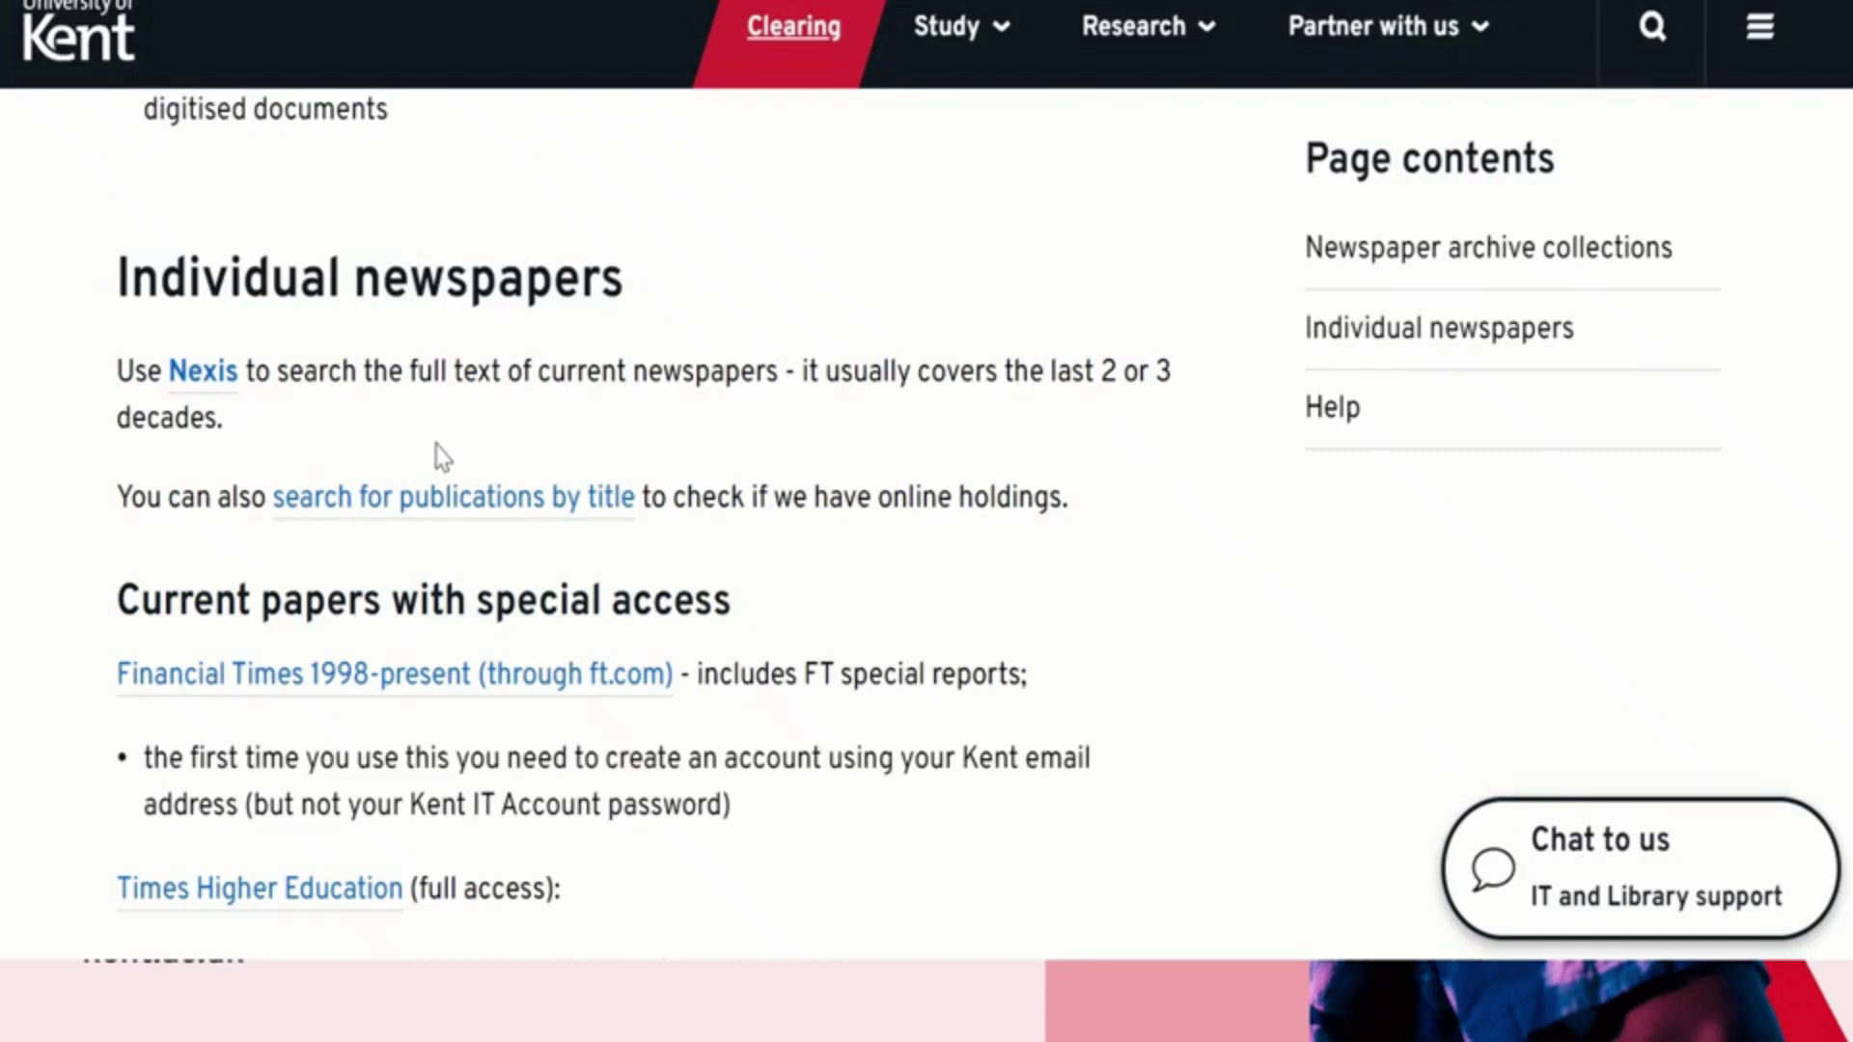
pyautogui.scroll(-2, 897, 589)
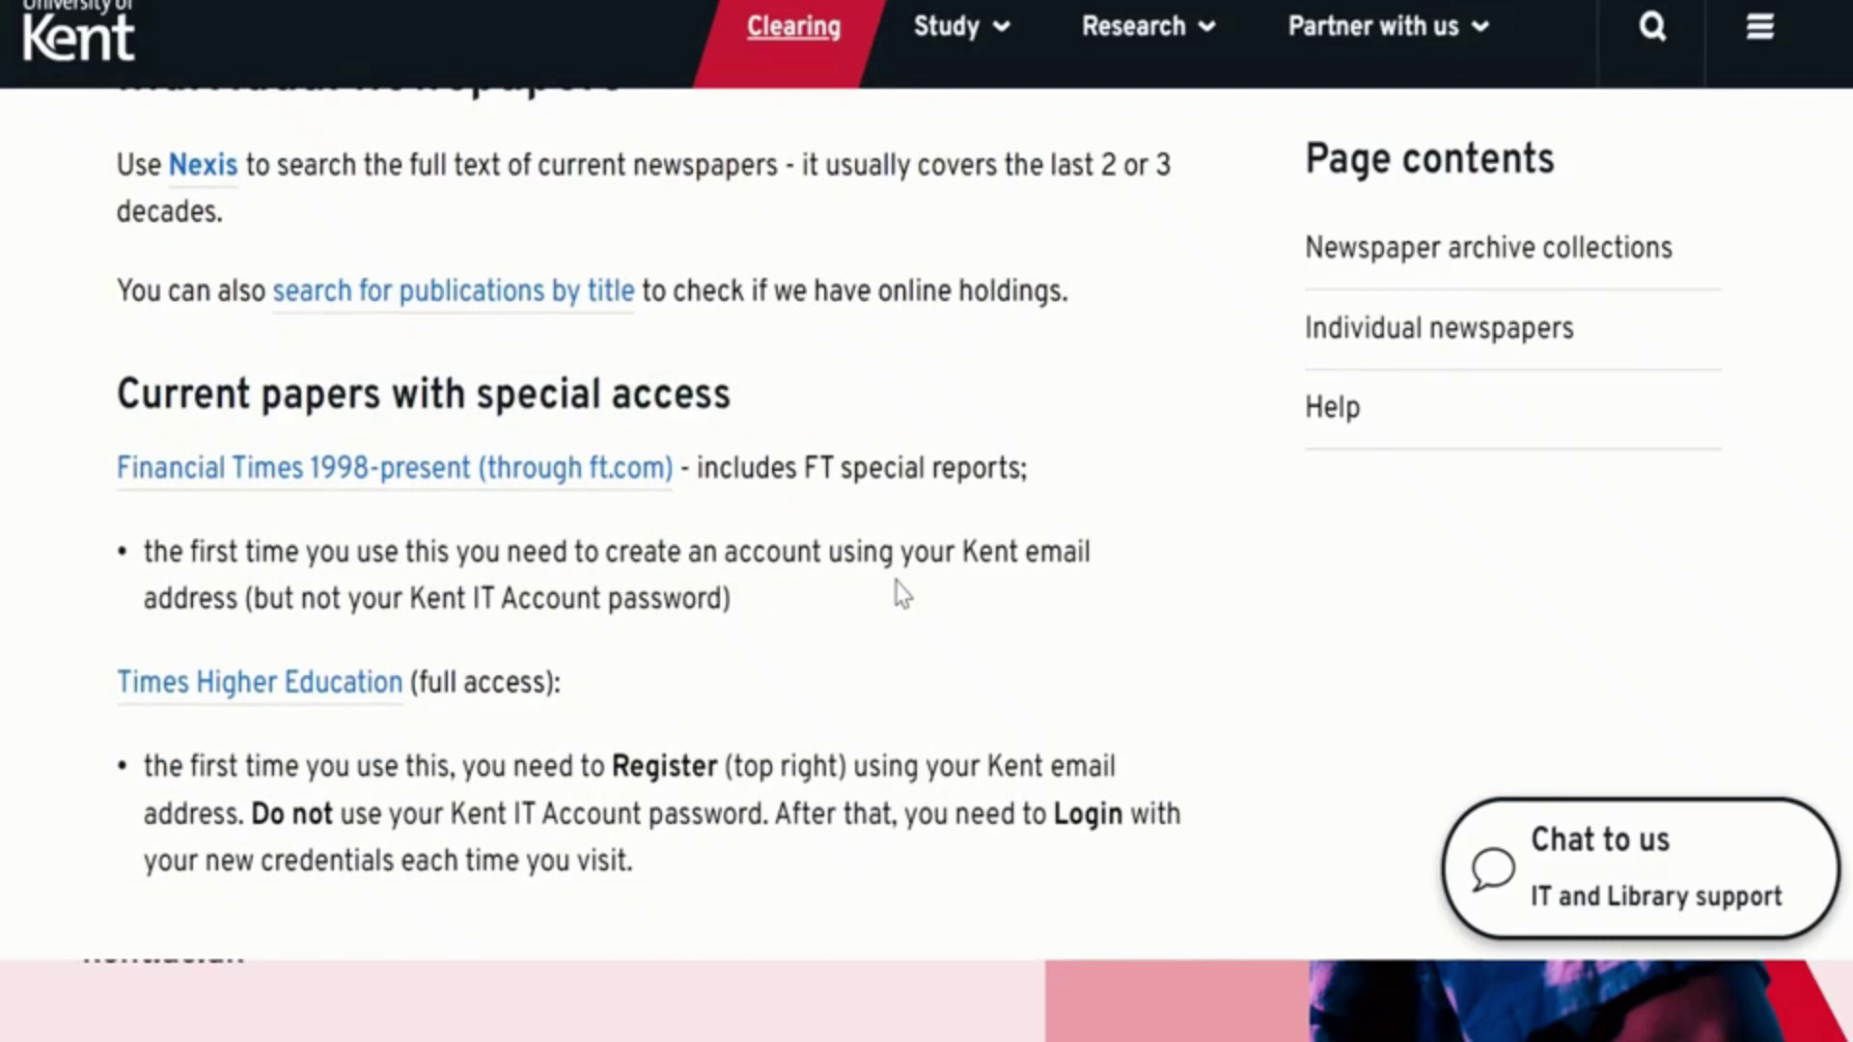
pyautogui.scroll(-3, 902, 593)
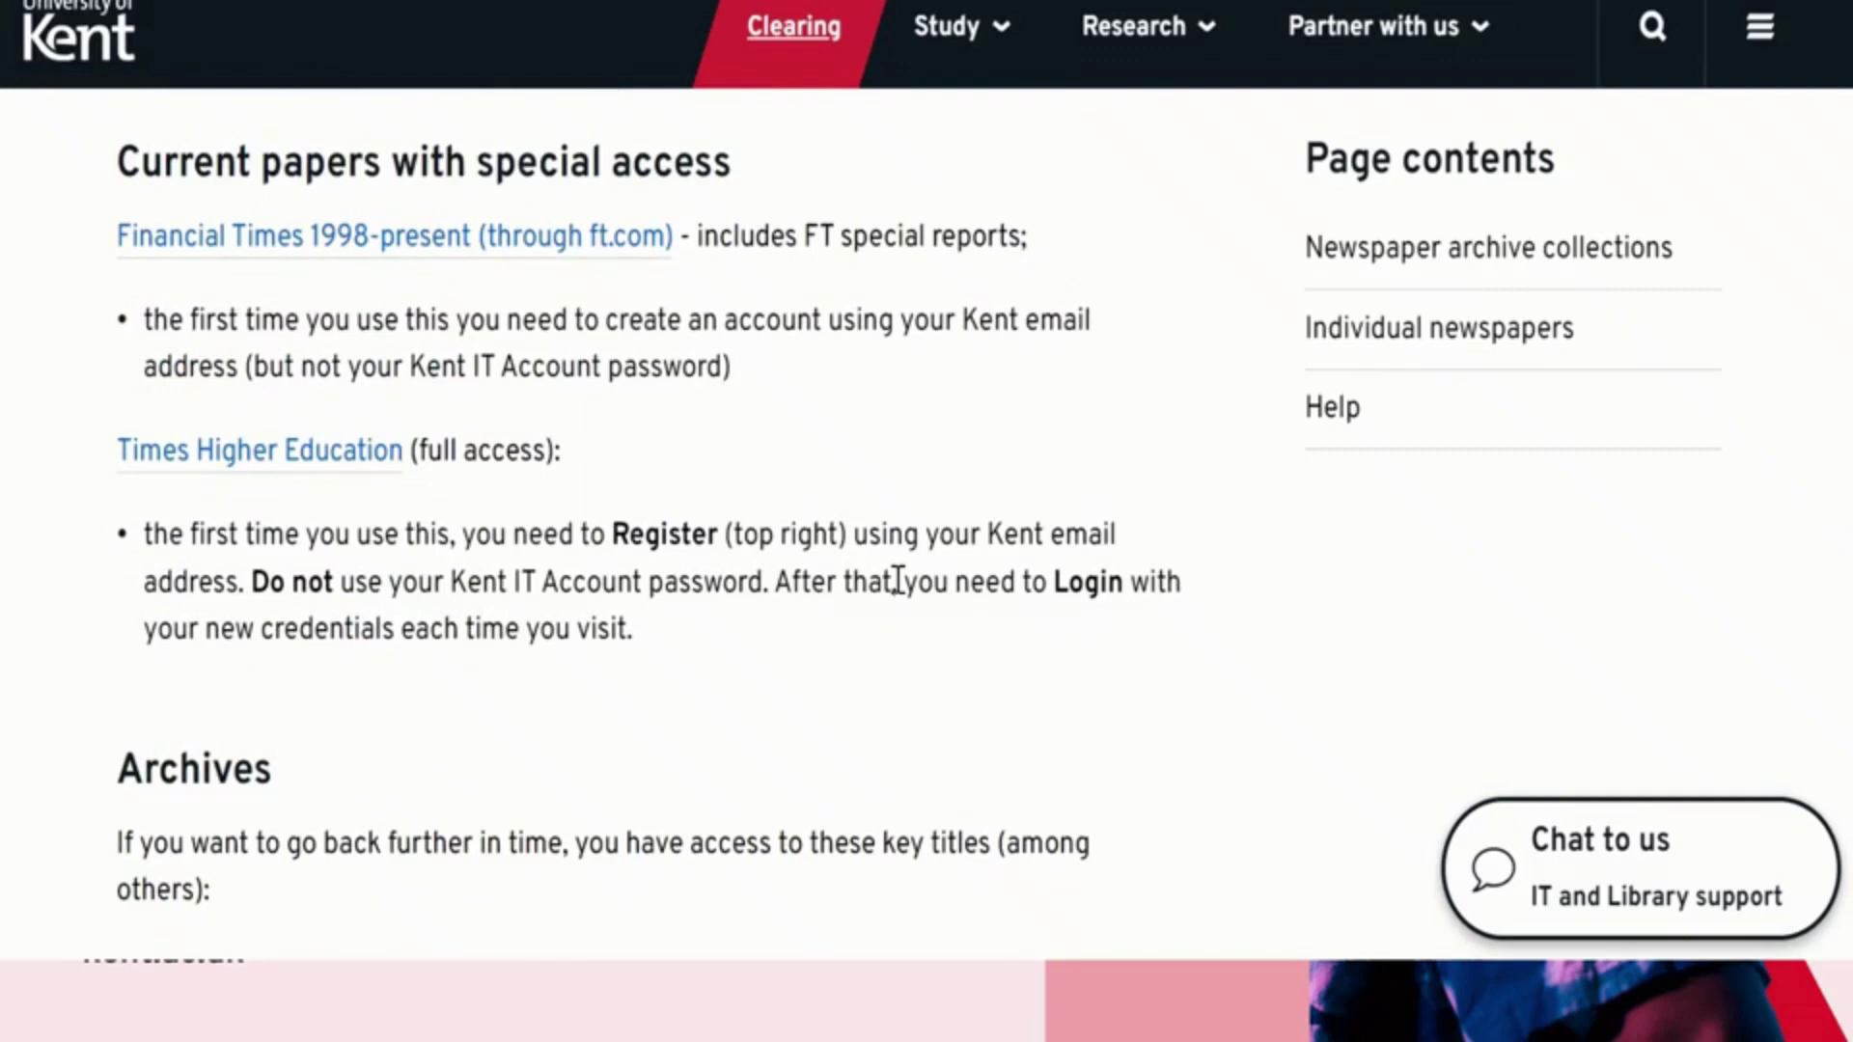
pyautogui.scroll(15, 897, 582)
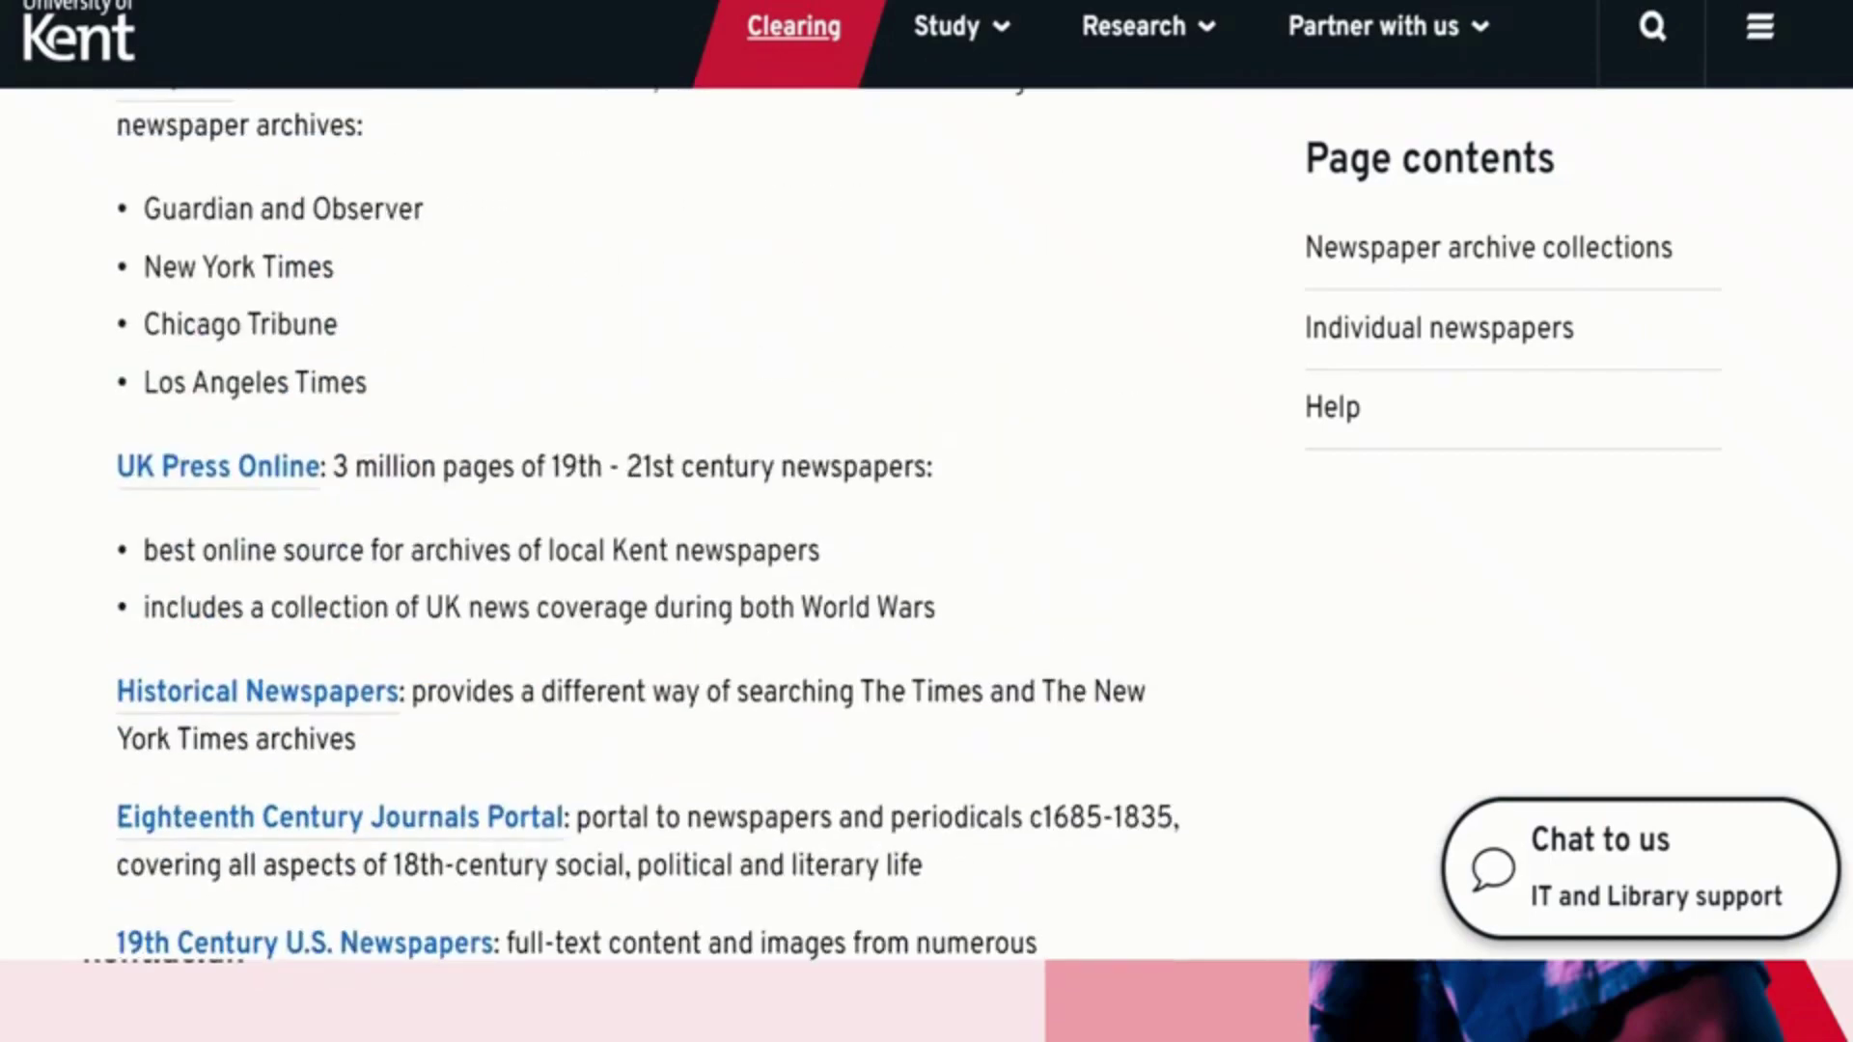
# - Go back to the digital library page and open the Legal material guide
pyautogui.hotkey('alt', 'Left')
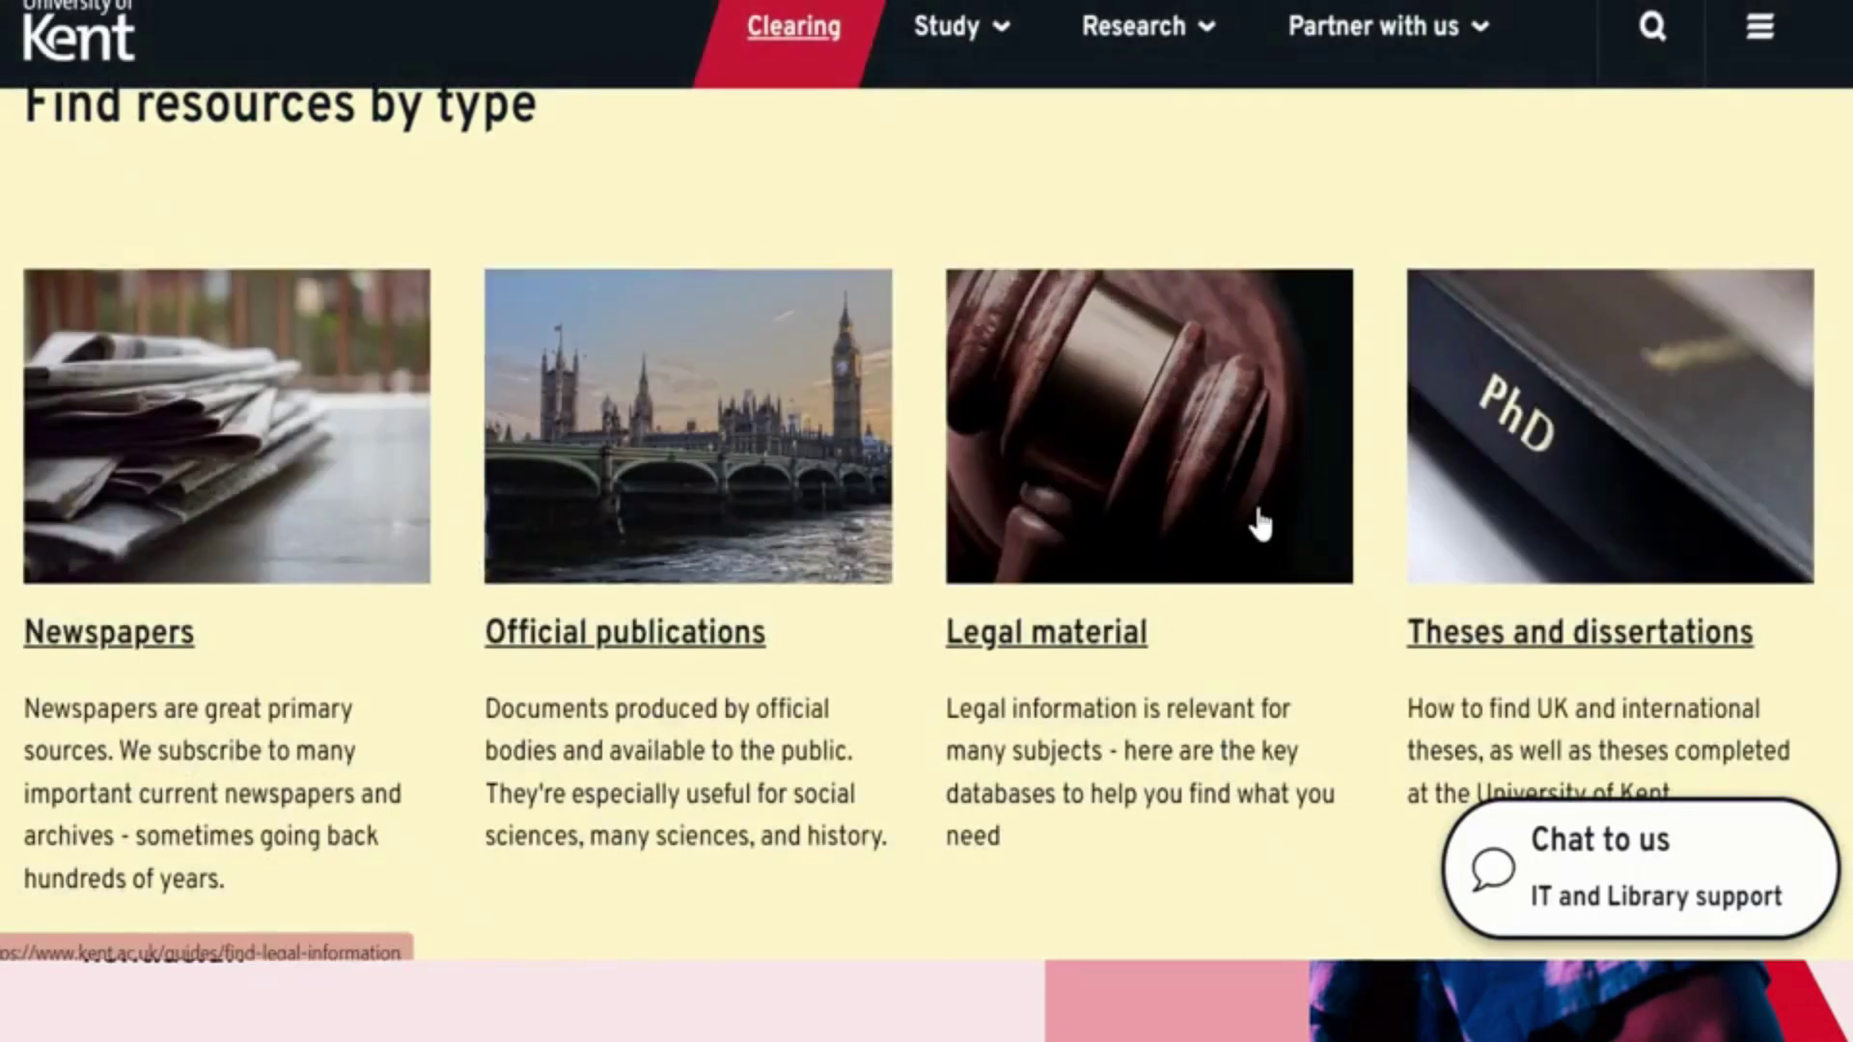
pyautogui.scroll(-2, 1259, 524)
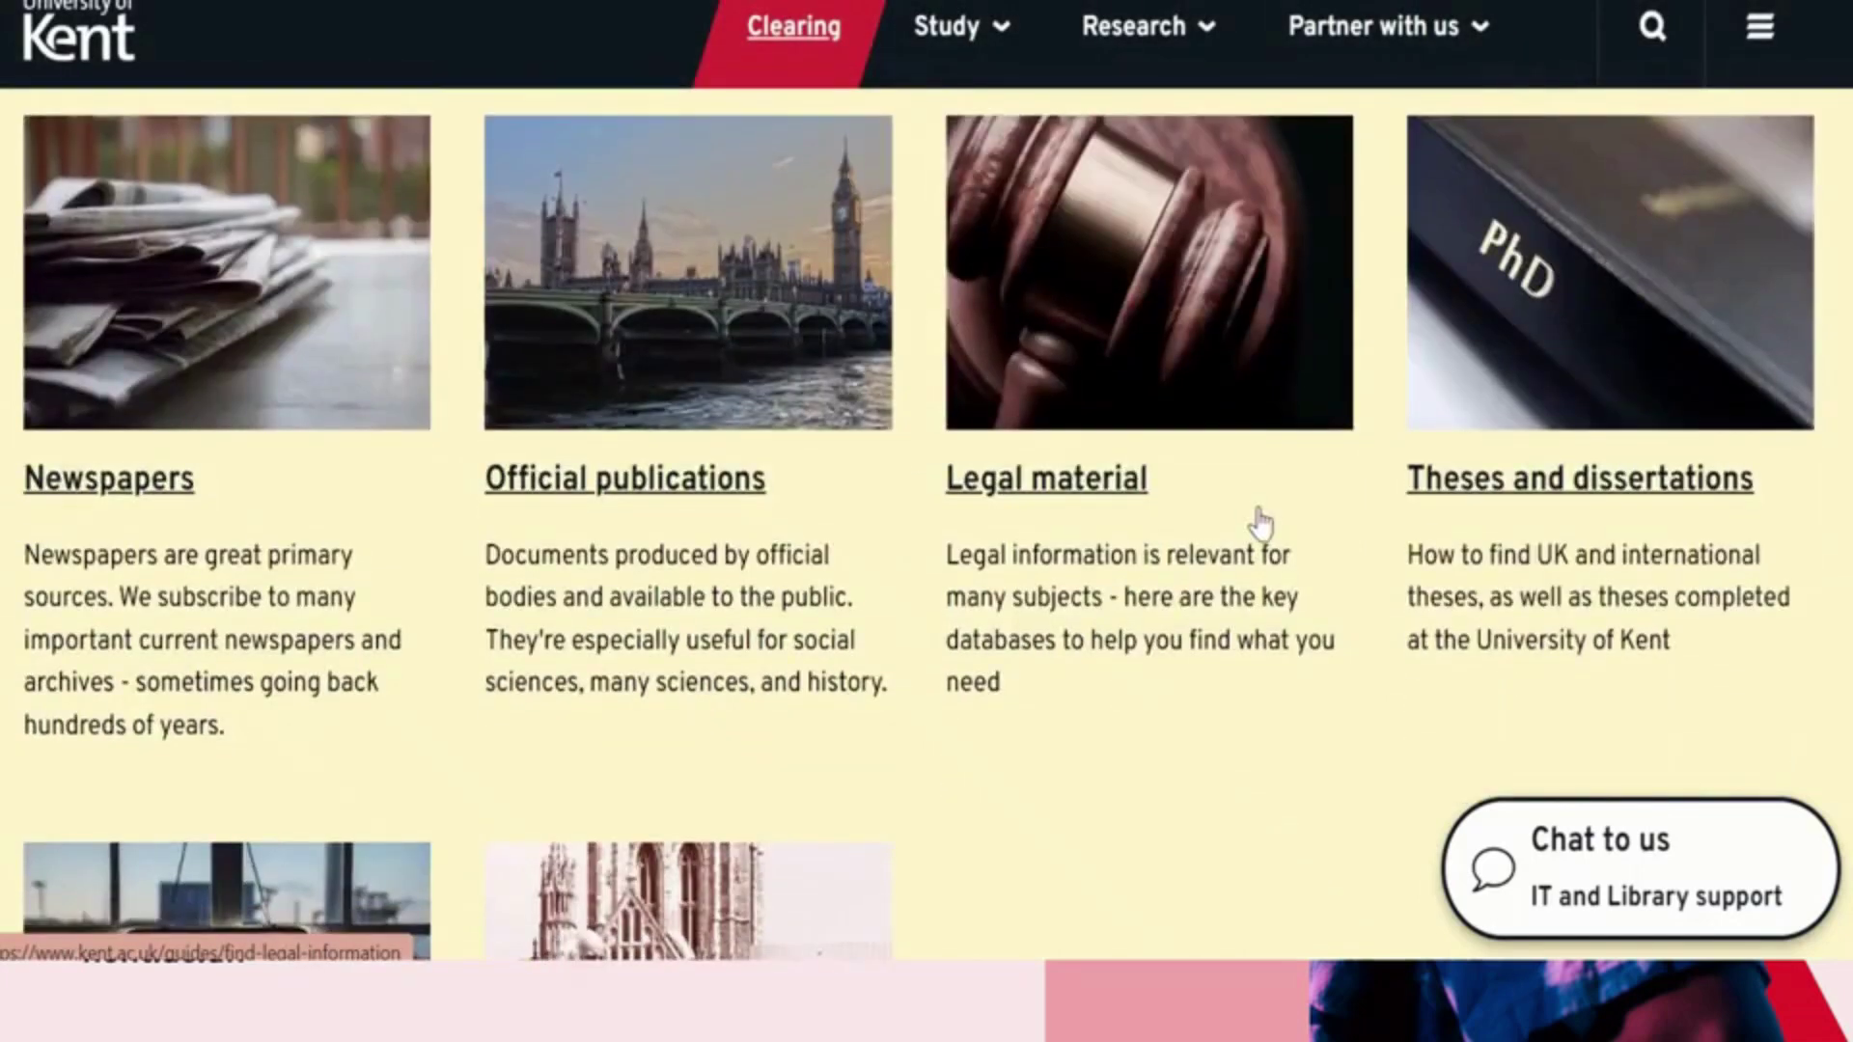
pyautogui.click(1066, 496)
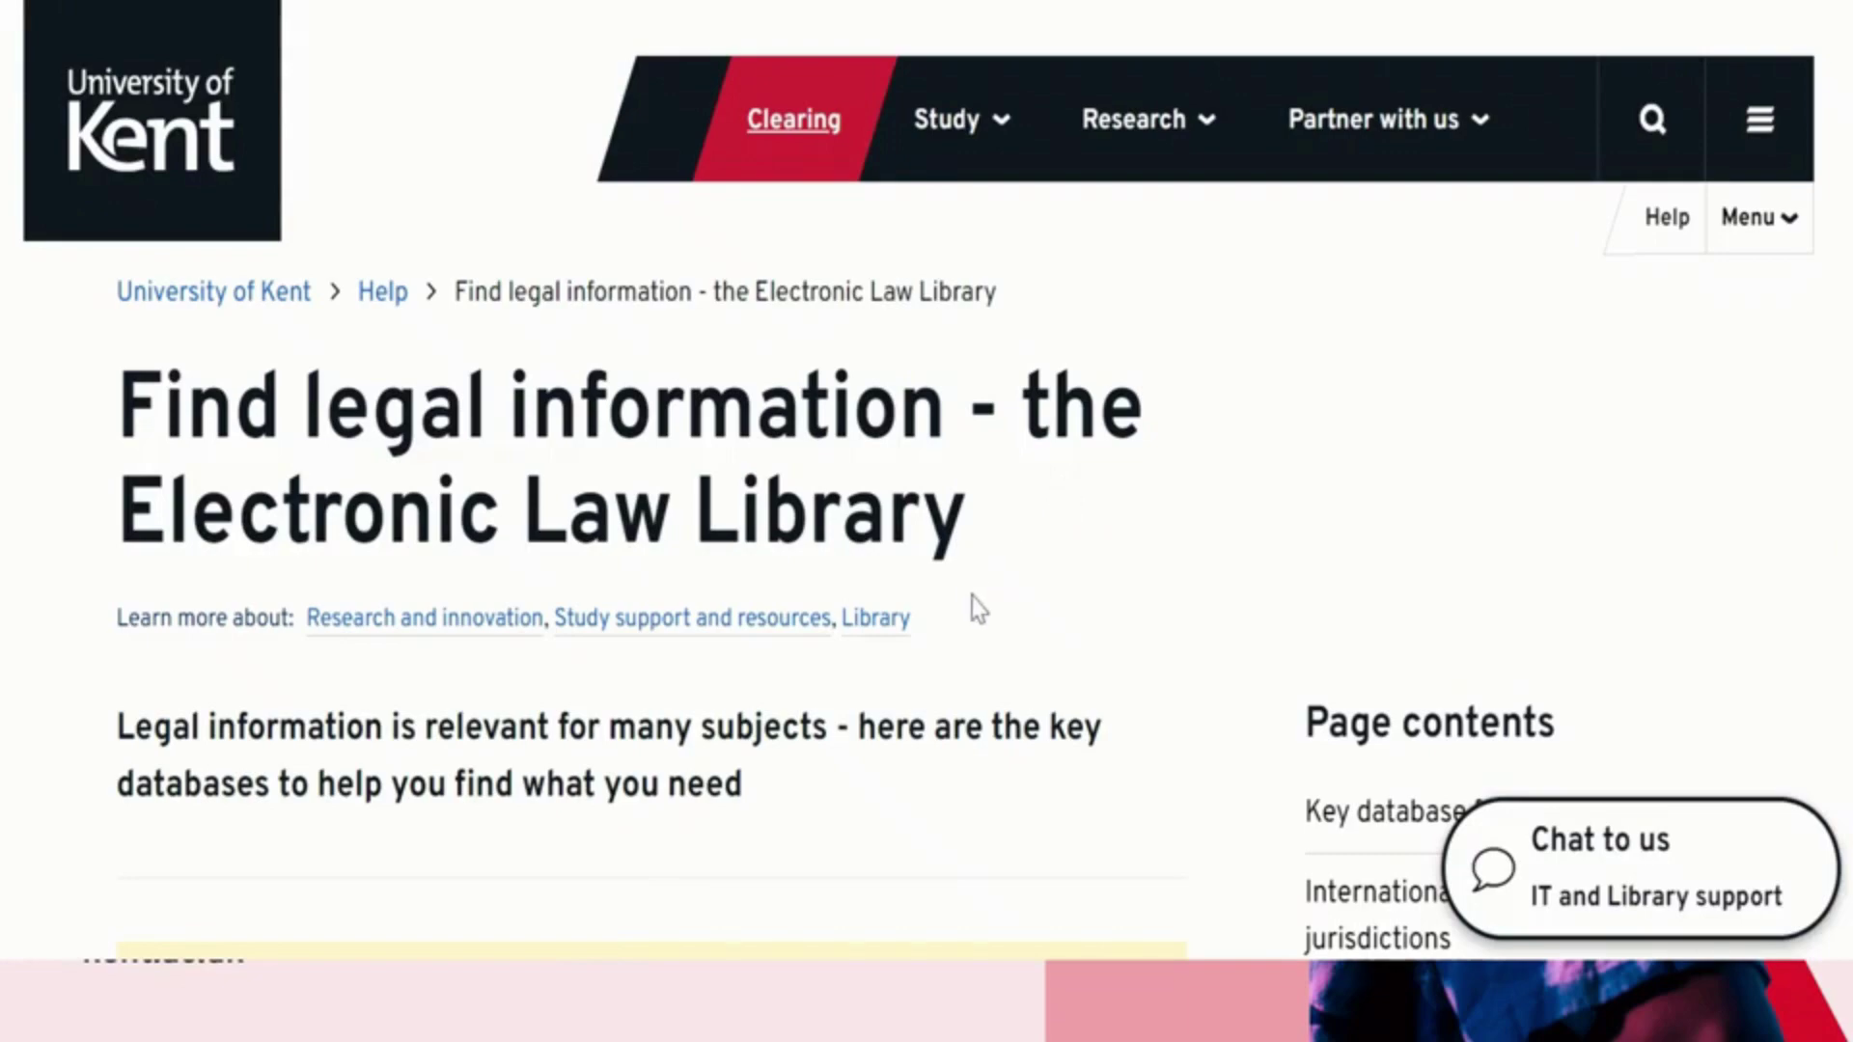
# - Examine the legal guide's UK, international and specialist subject databases, and return to the digital library page
pyautogui.scroll(-5, 976, 608)
pyautogui.scroll(-7, 976, 608)
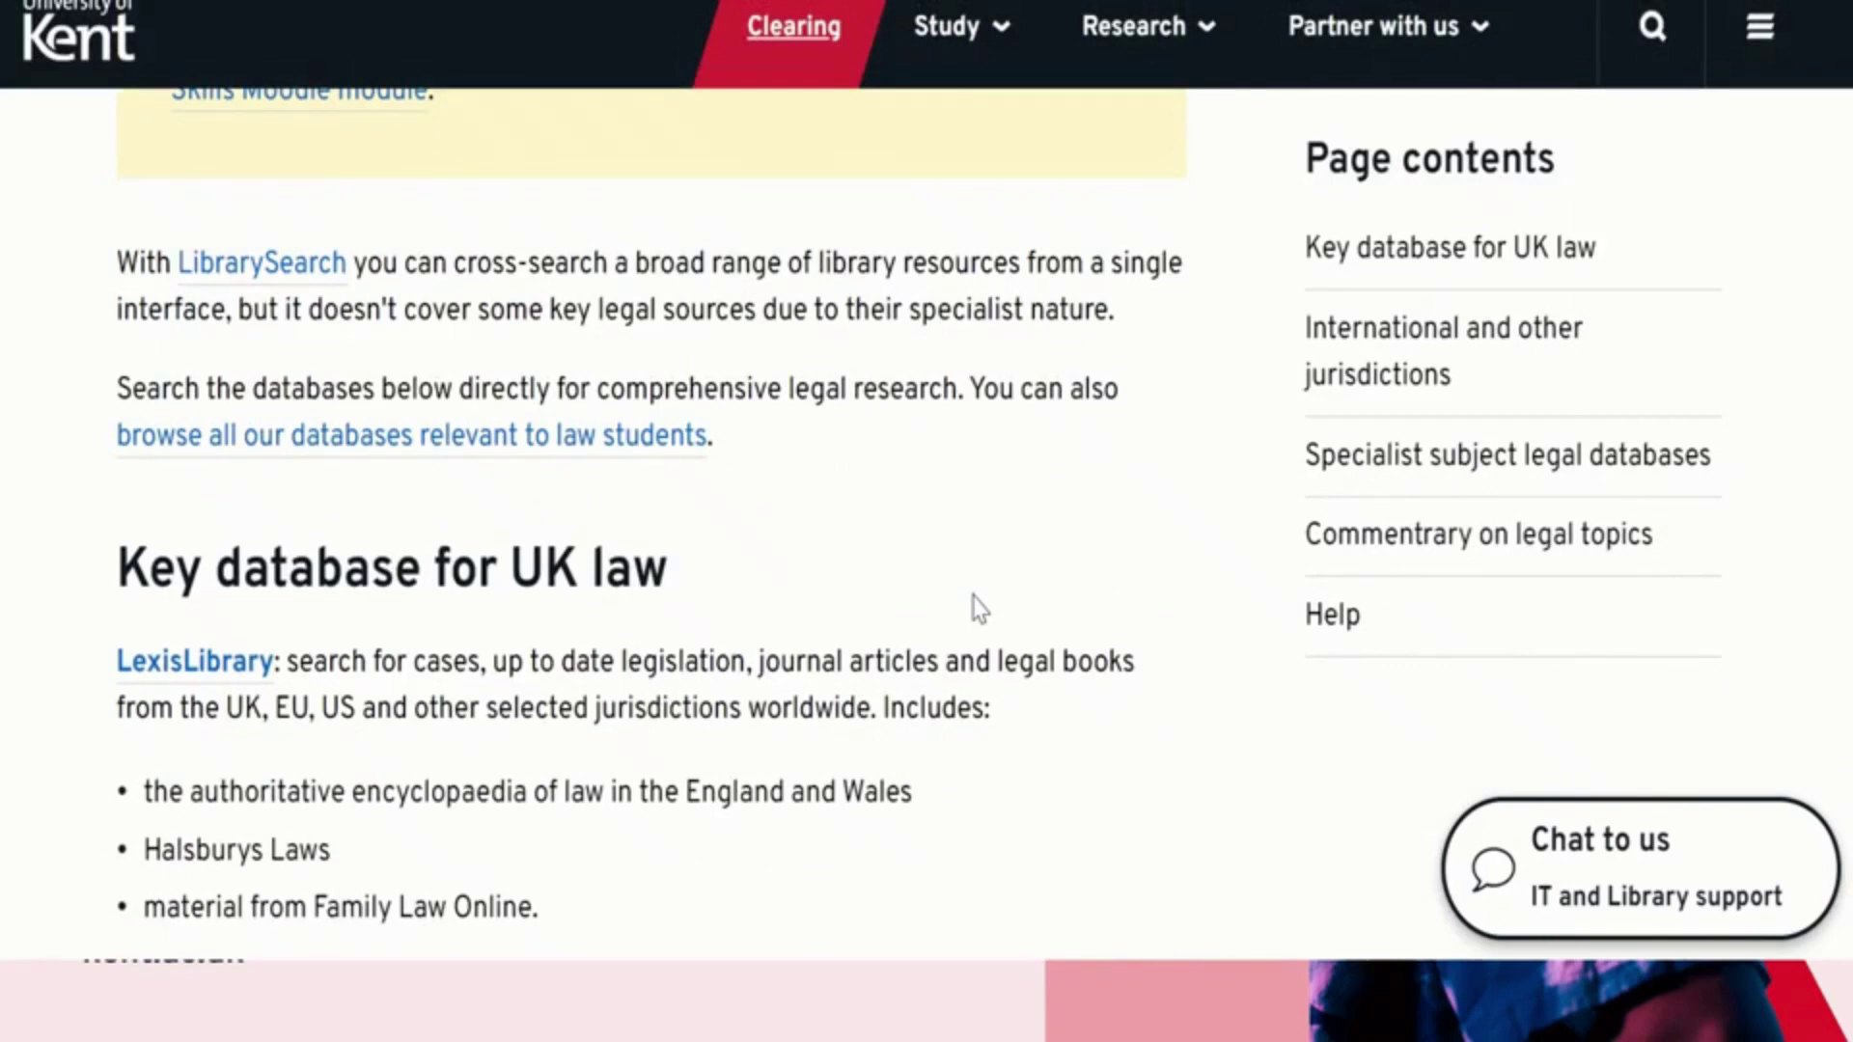
pyautogui.scroll(-6, 980, 608)
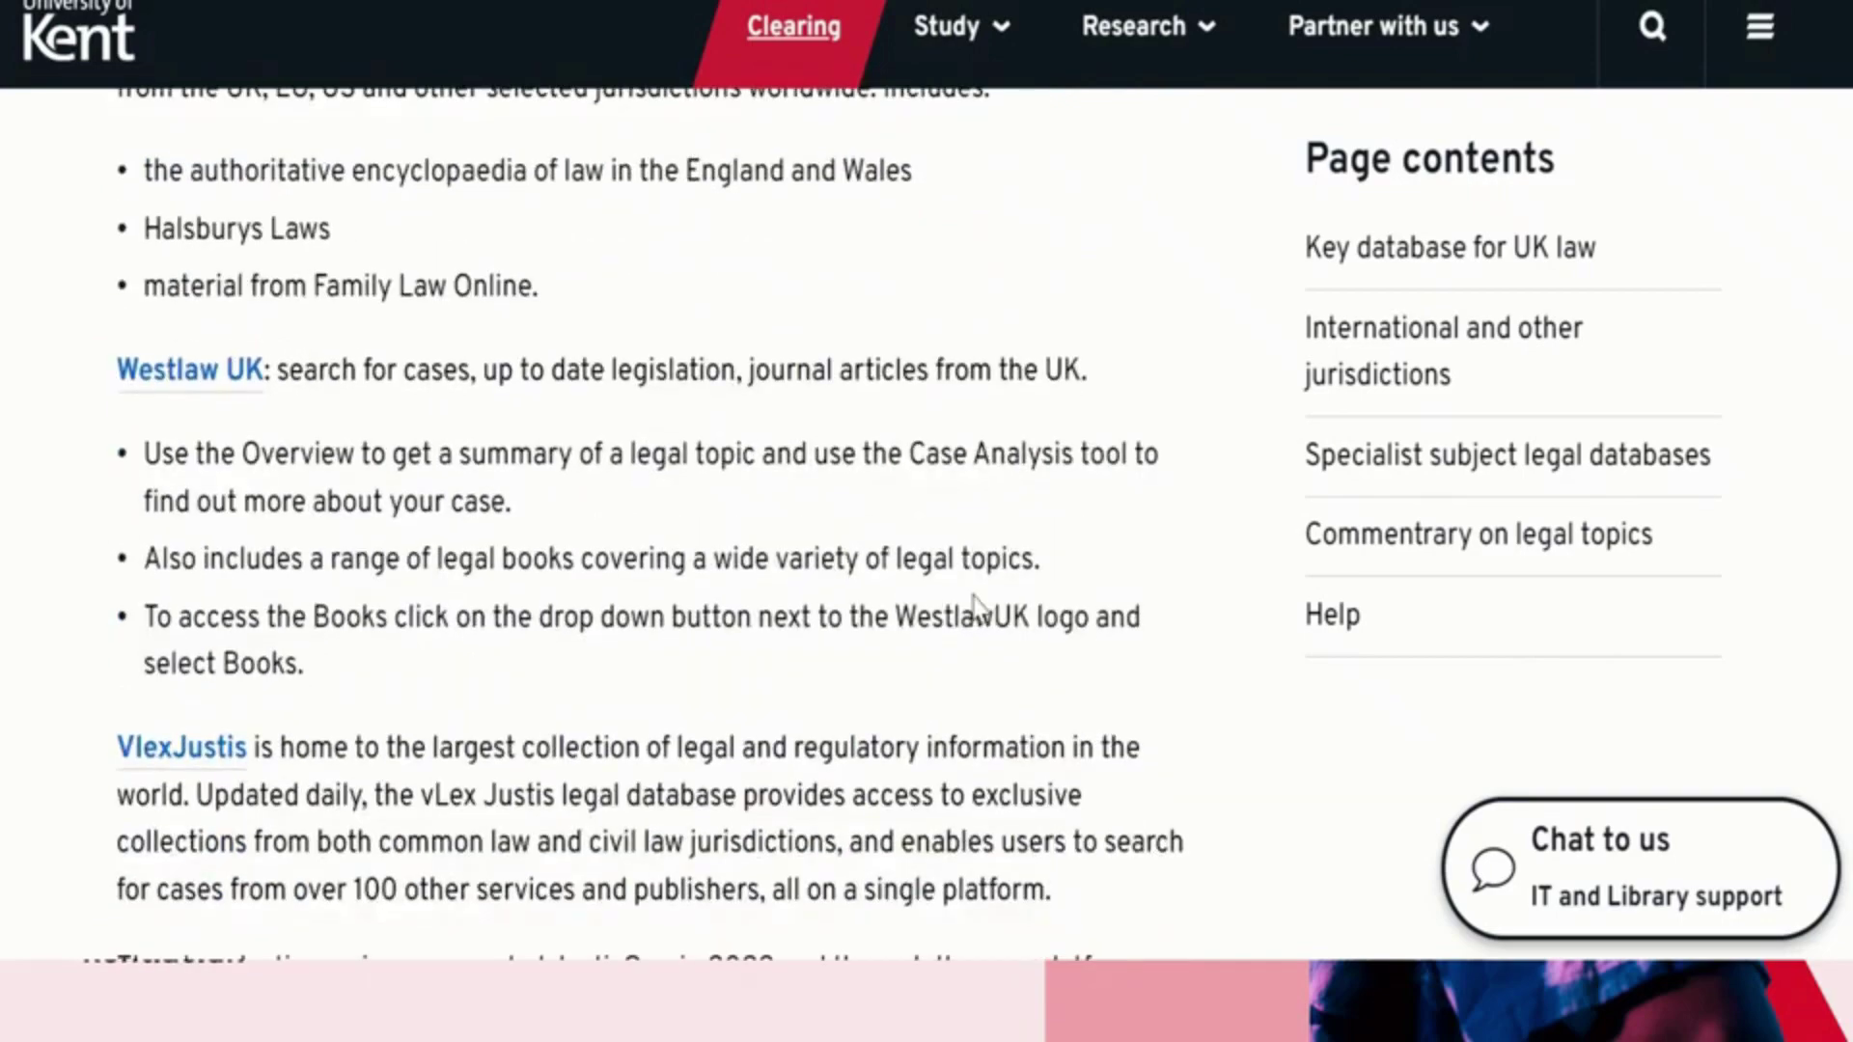
pyautogui.scroll(-8, 976, 606)
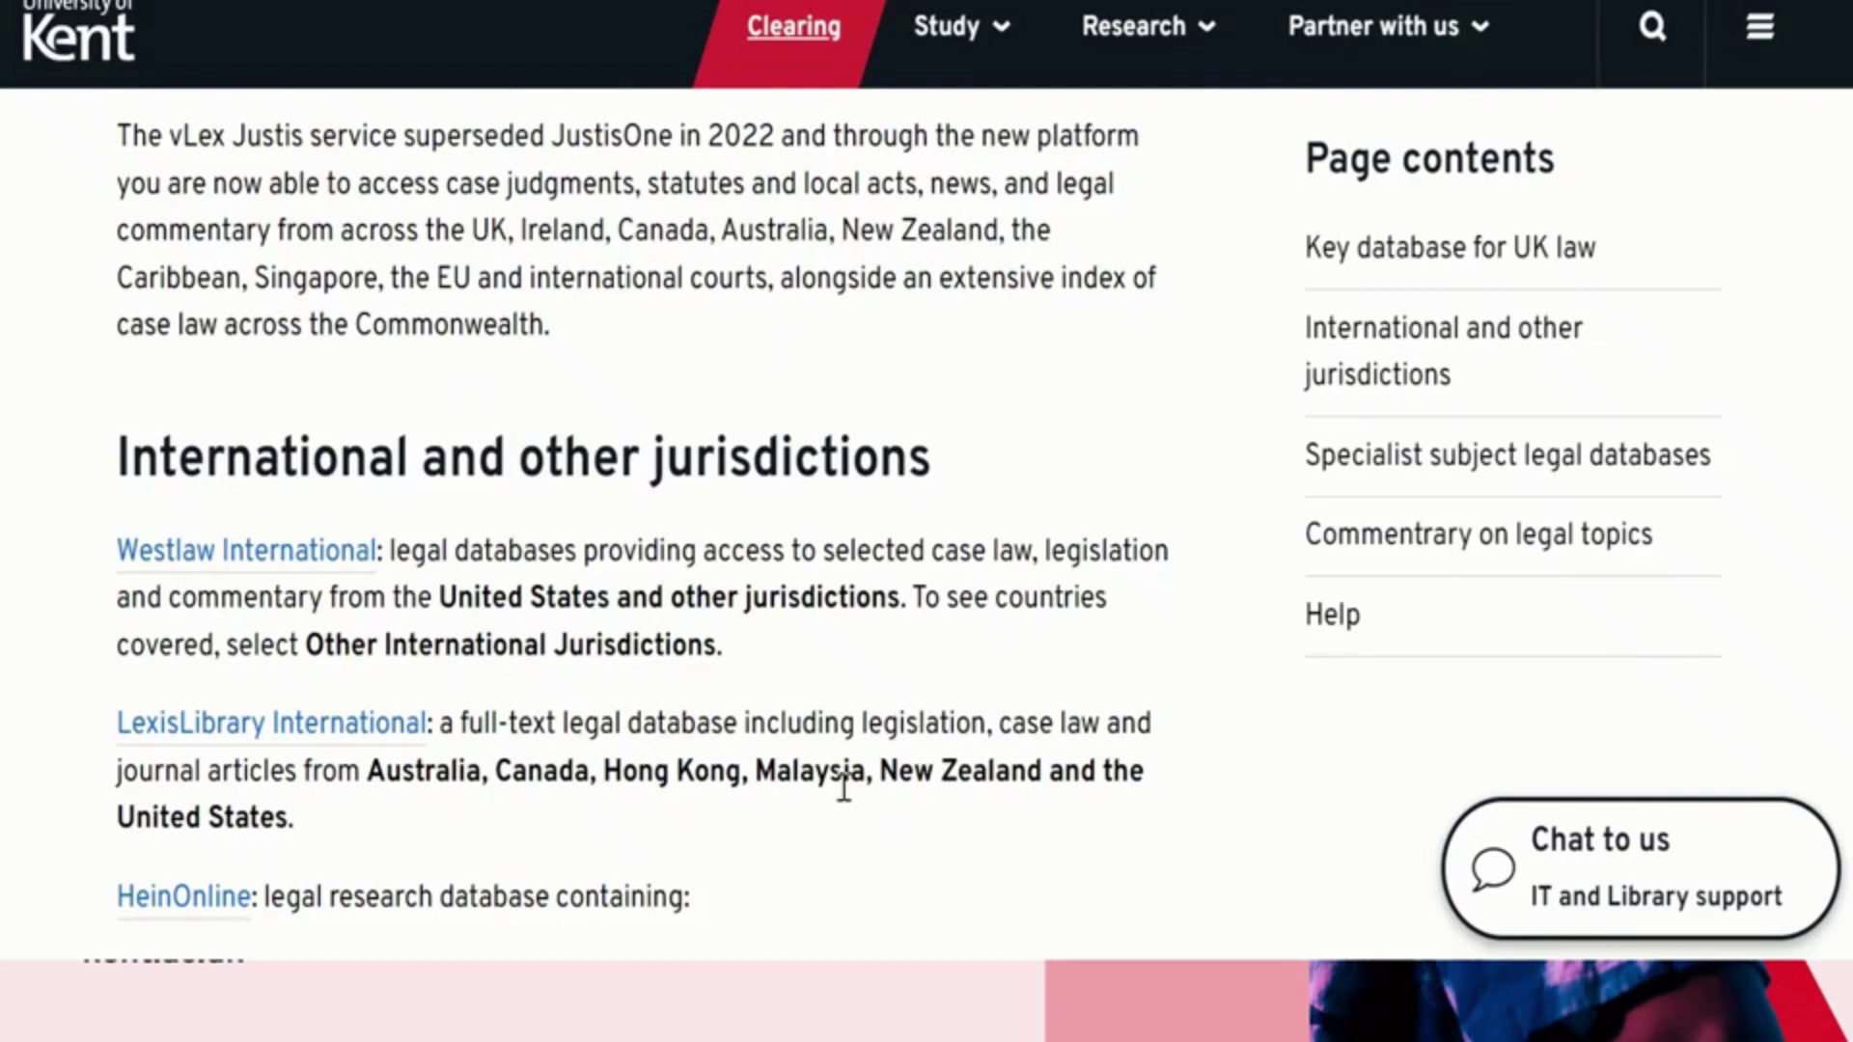
pyautogui.scroll(-4, 848, 785)
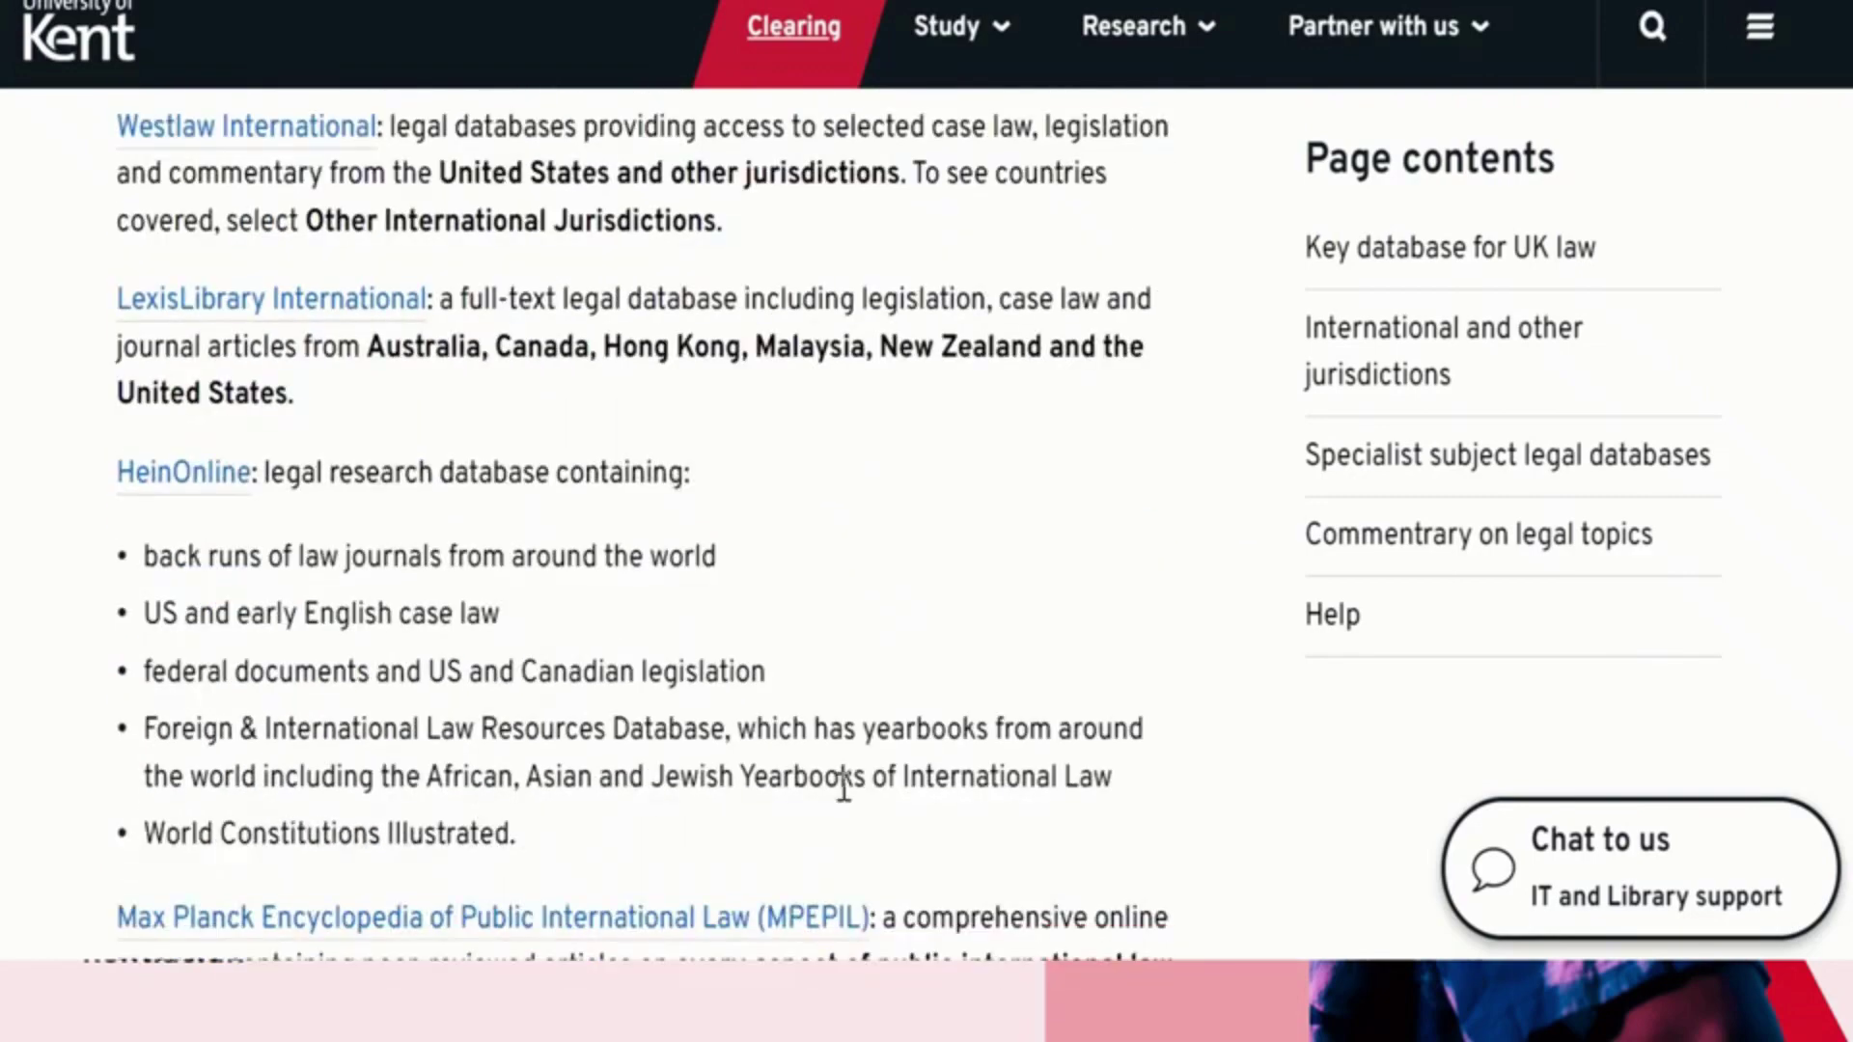
pyautogui.scroll(-12, 844, 787)
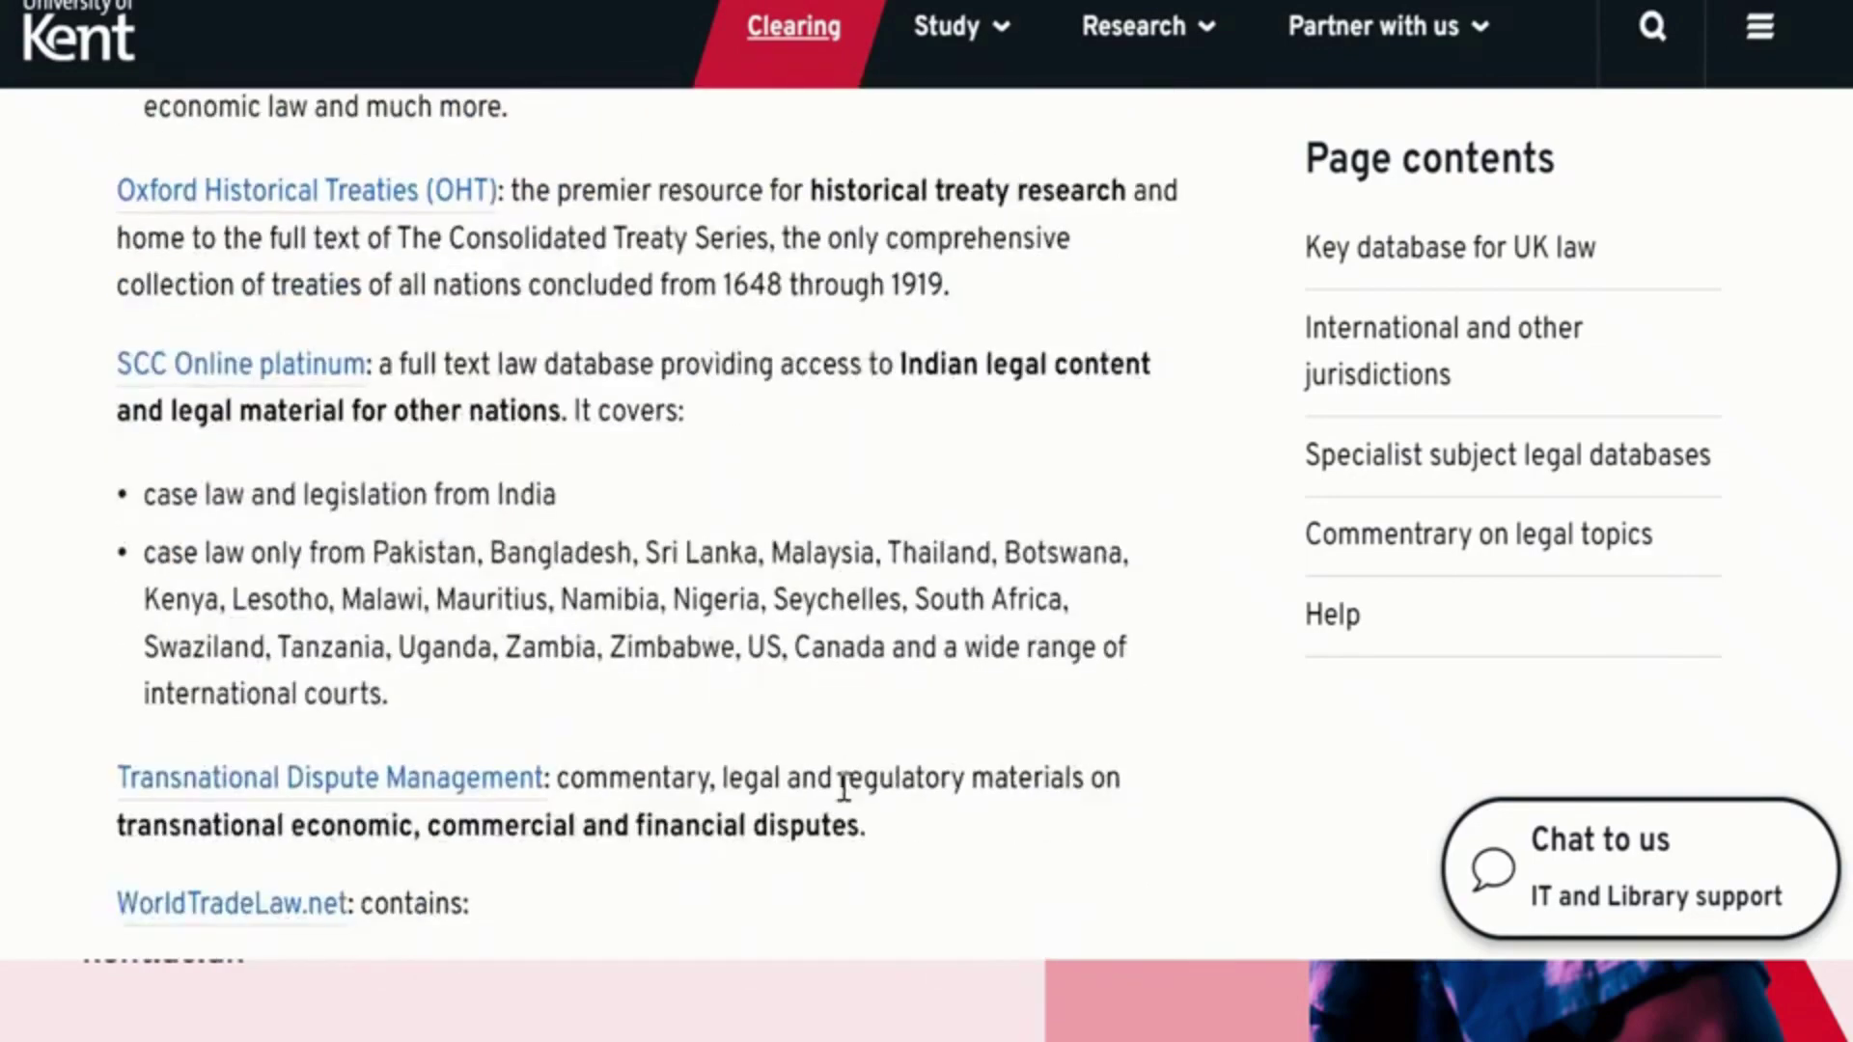
pyautogui.scroll(-6, 843, 787)
pyautogui.scroll(-3, 844, 786)
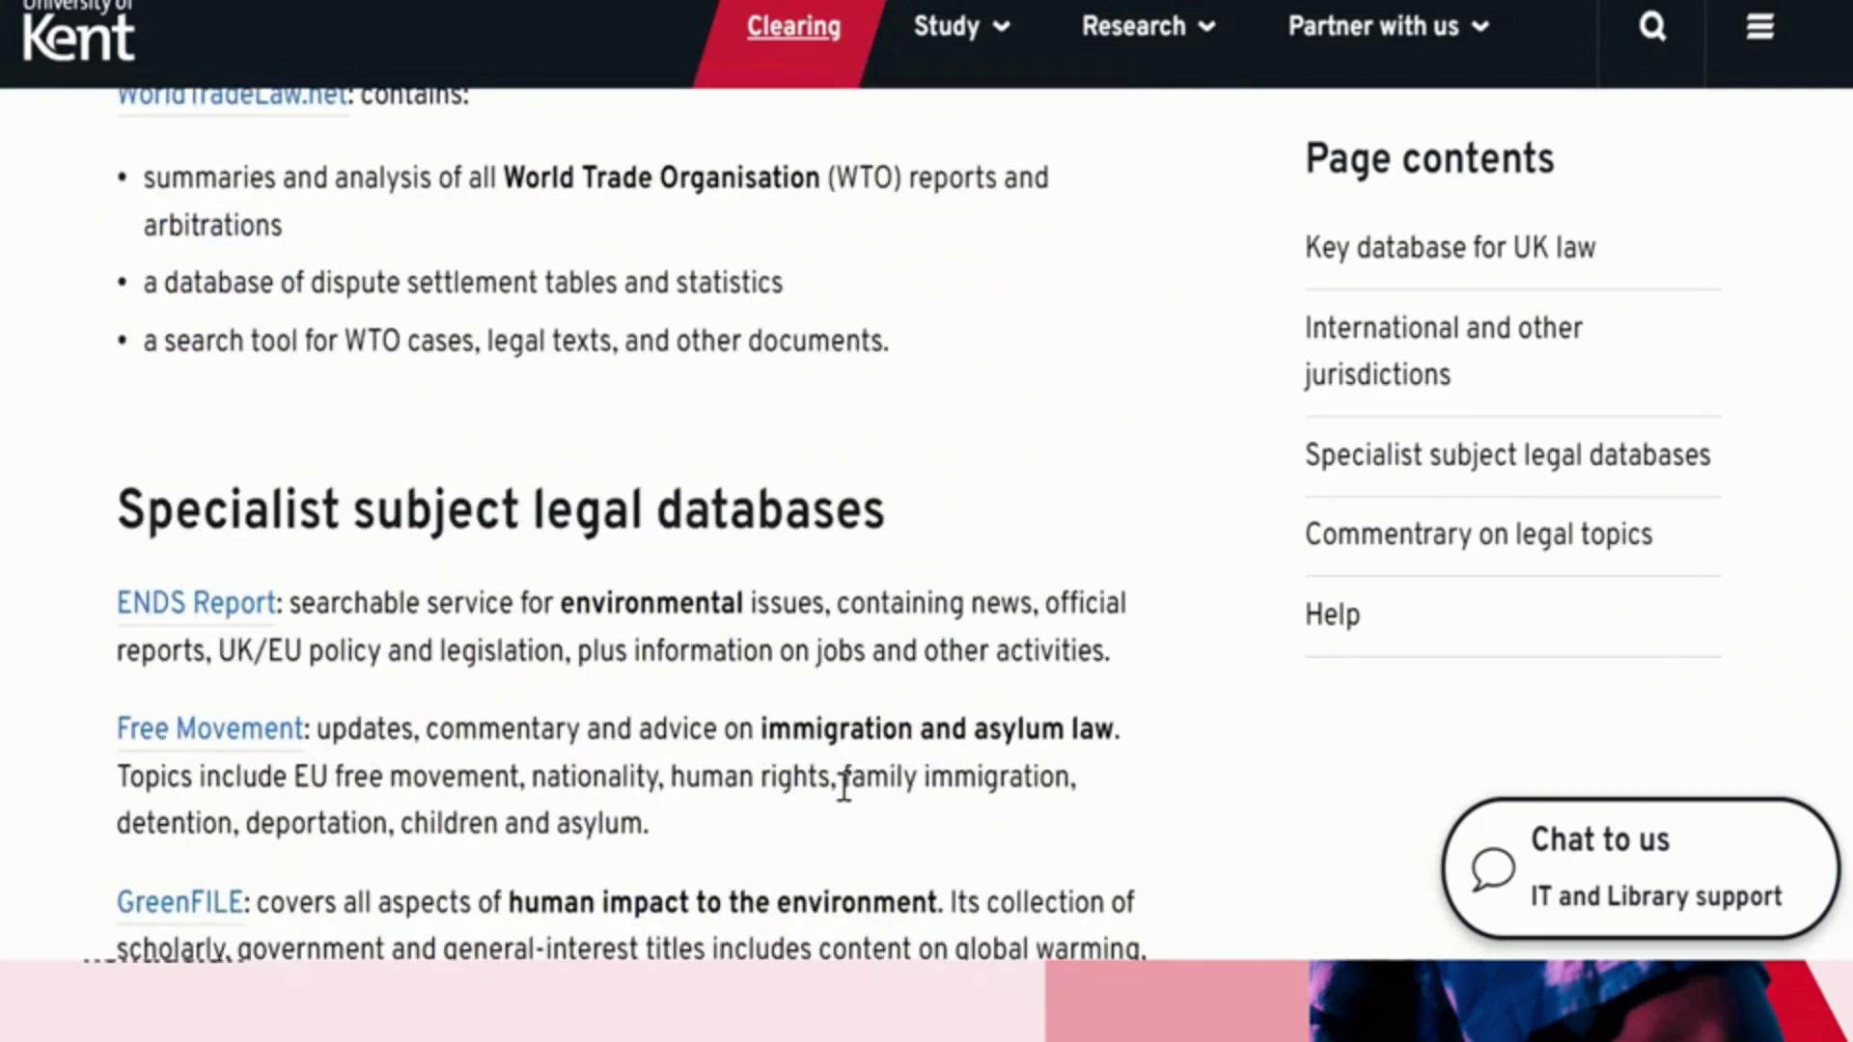
pyautogui.scroll(-5, 843, 787)
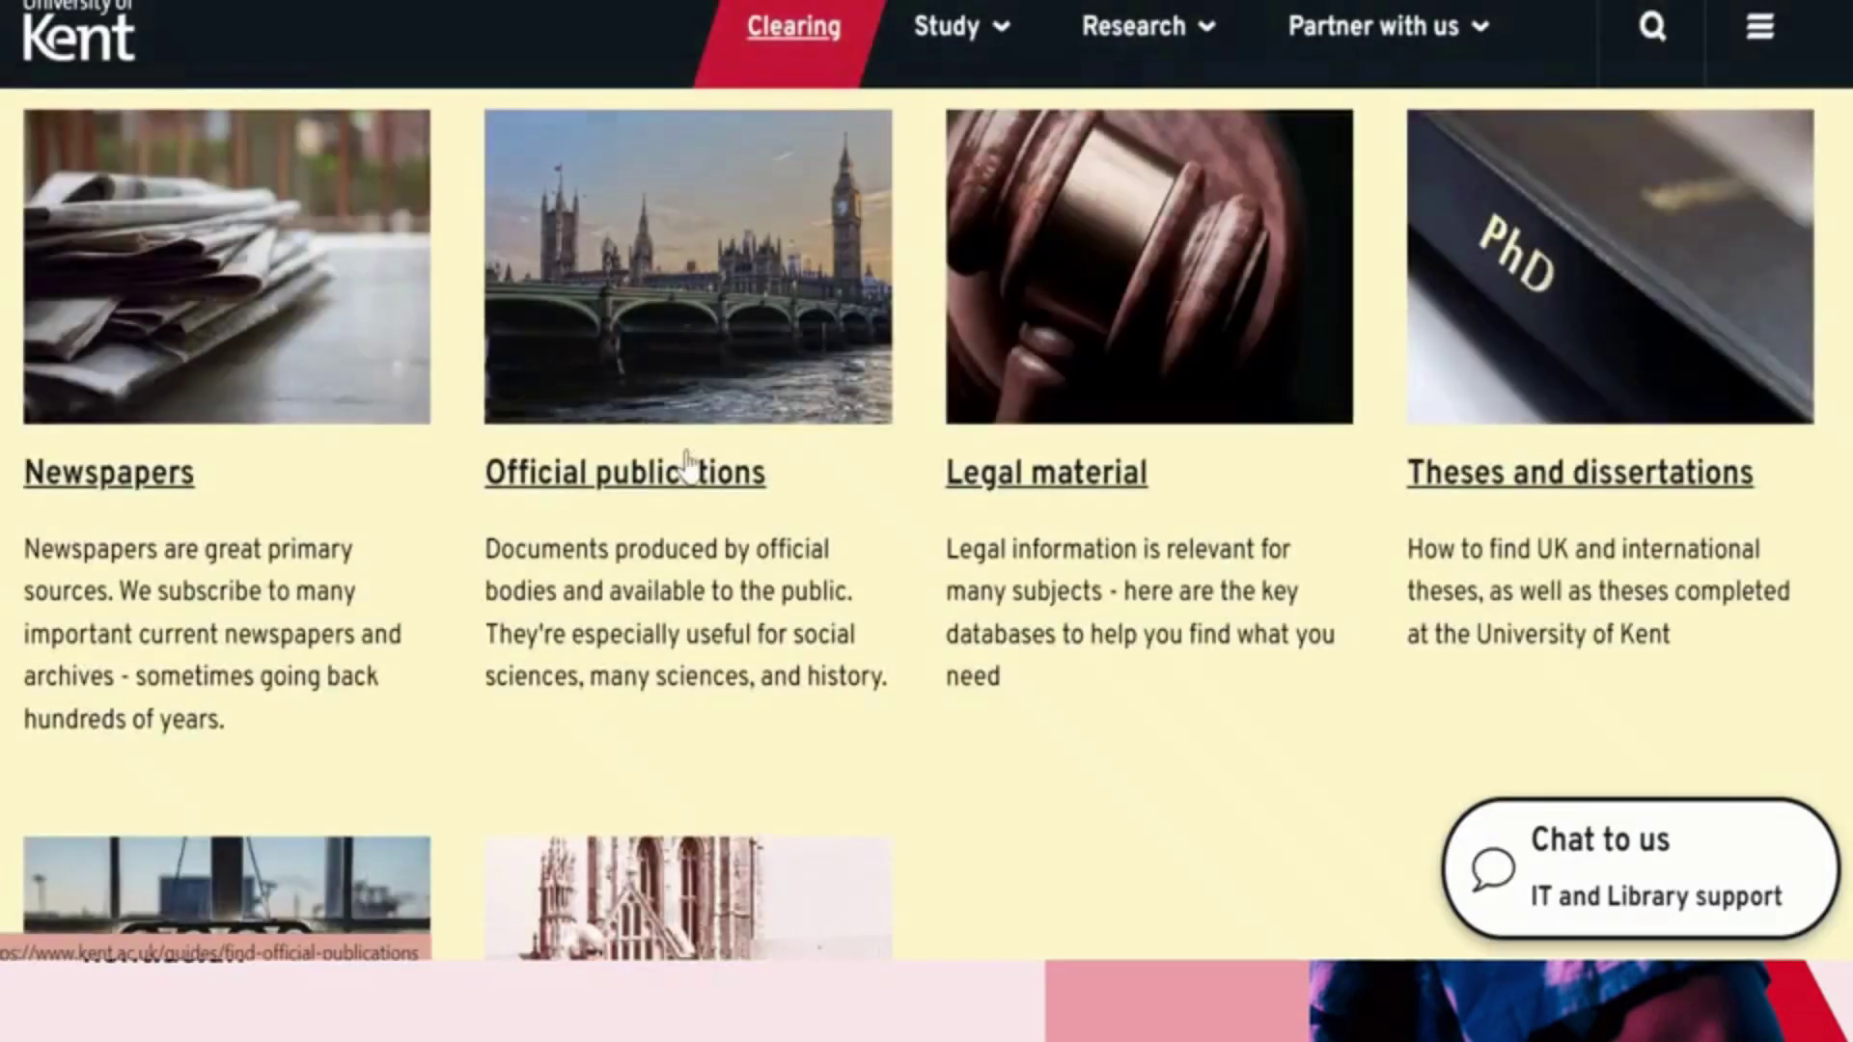
# - Review the remaining resource types, including Open Access and Special Collections, and go back up to the study and research resources
pyautogui.scroll(-4, 1067, 691)
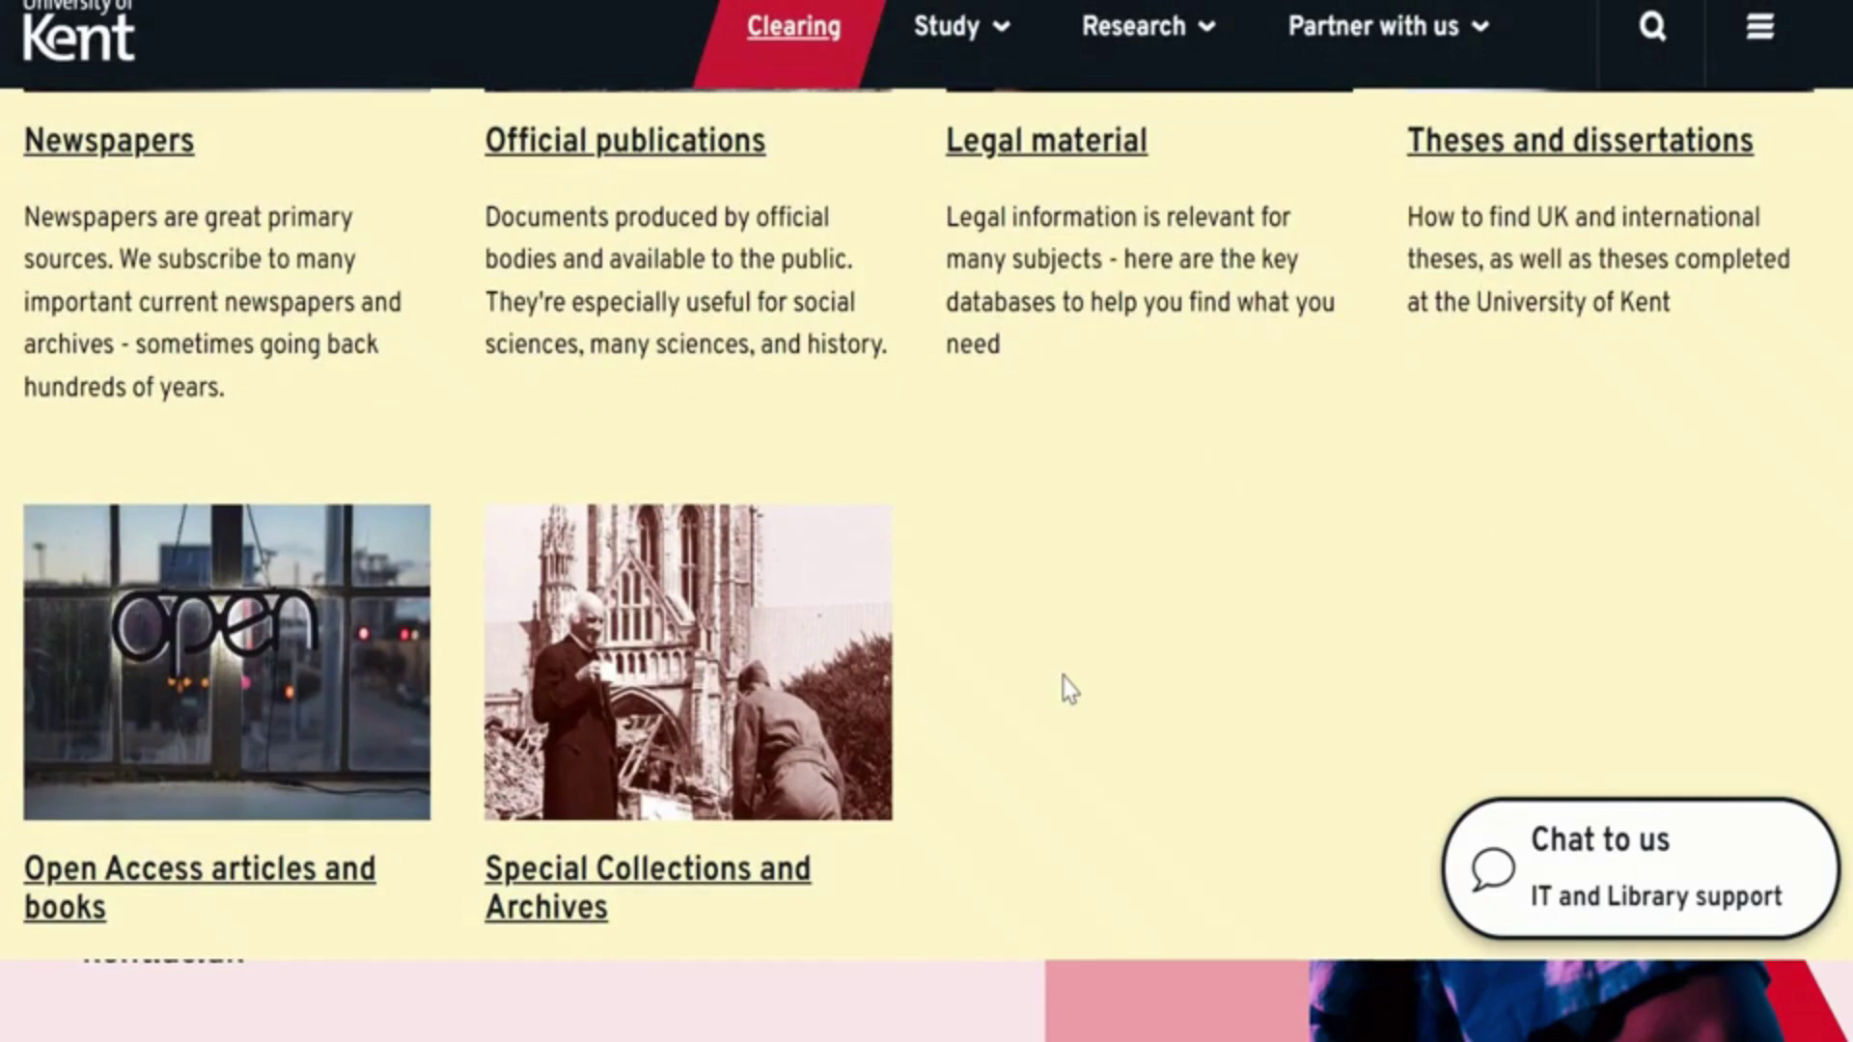
pyautogui.scroll(-1, 1067, 691)
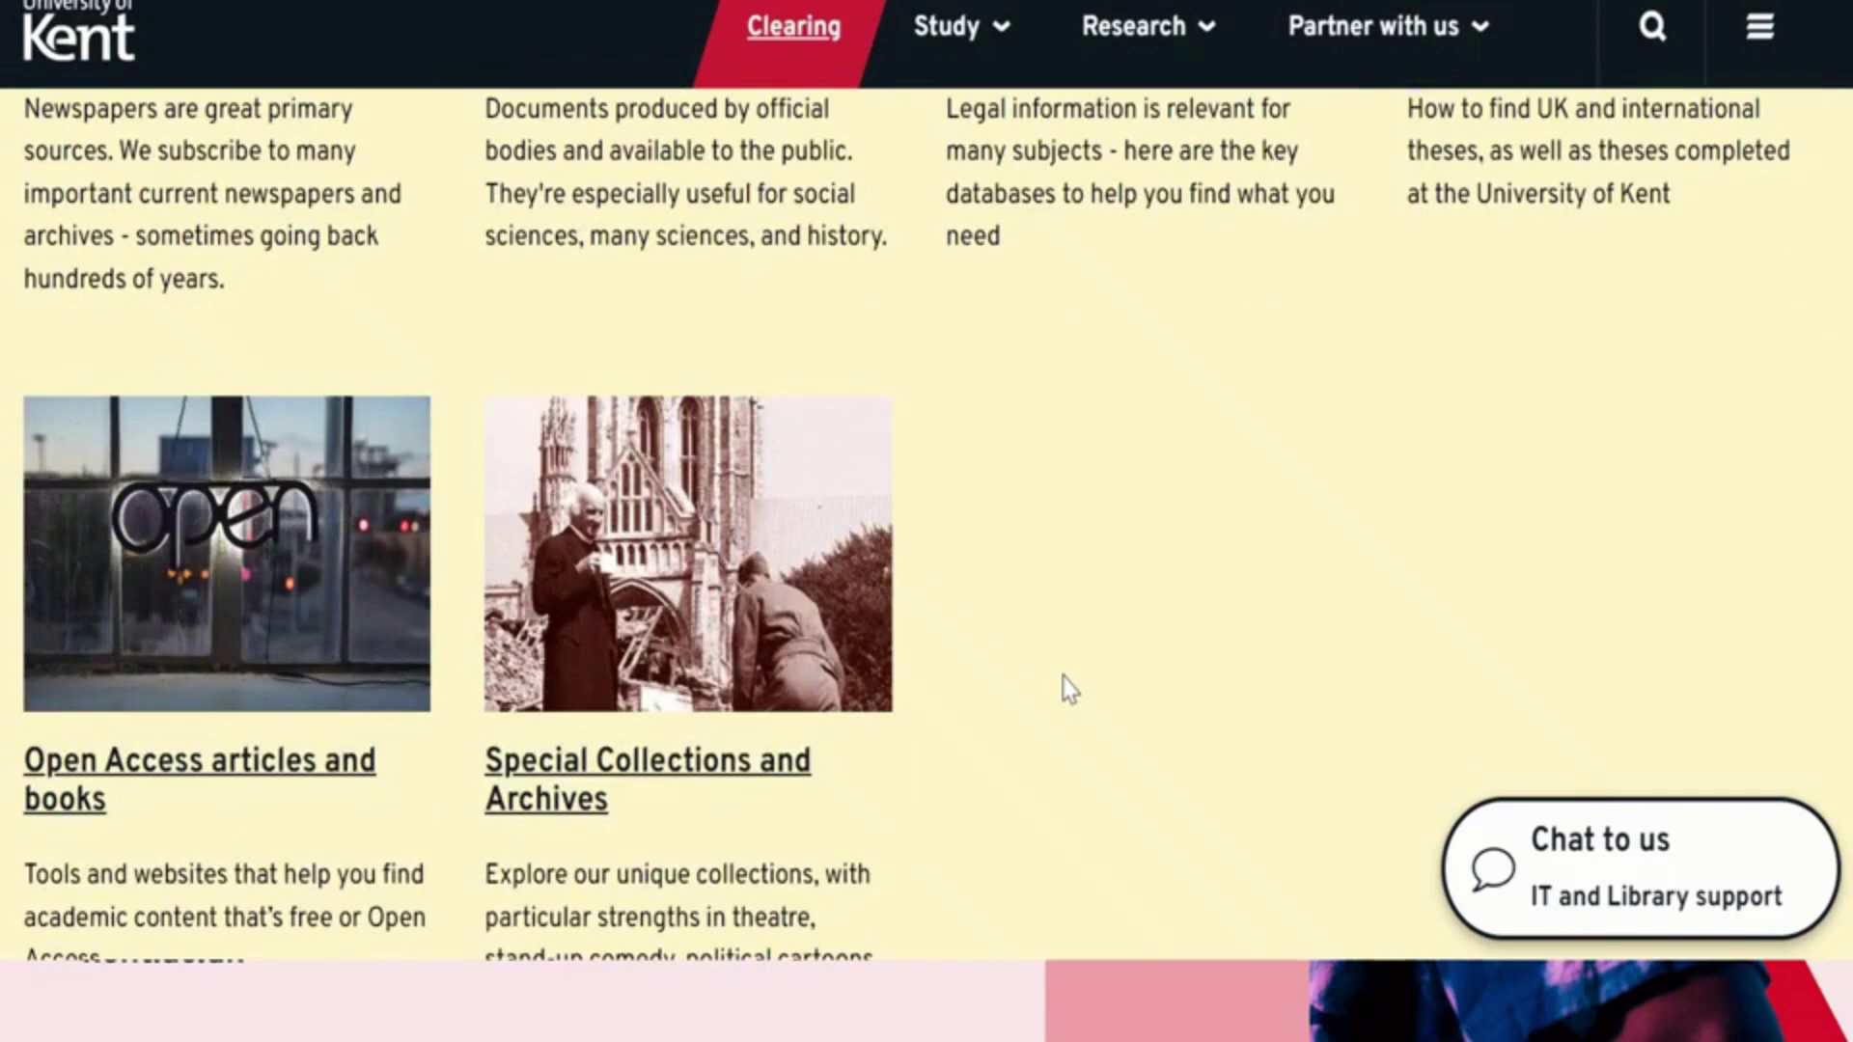
pyautogui.scroll(3, 1069, 689)
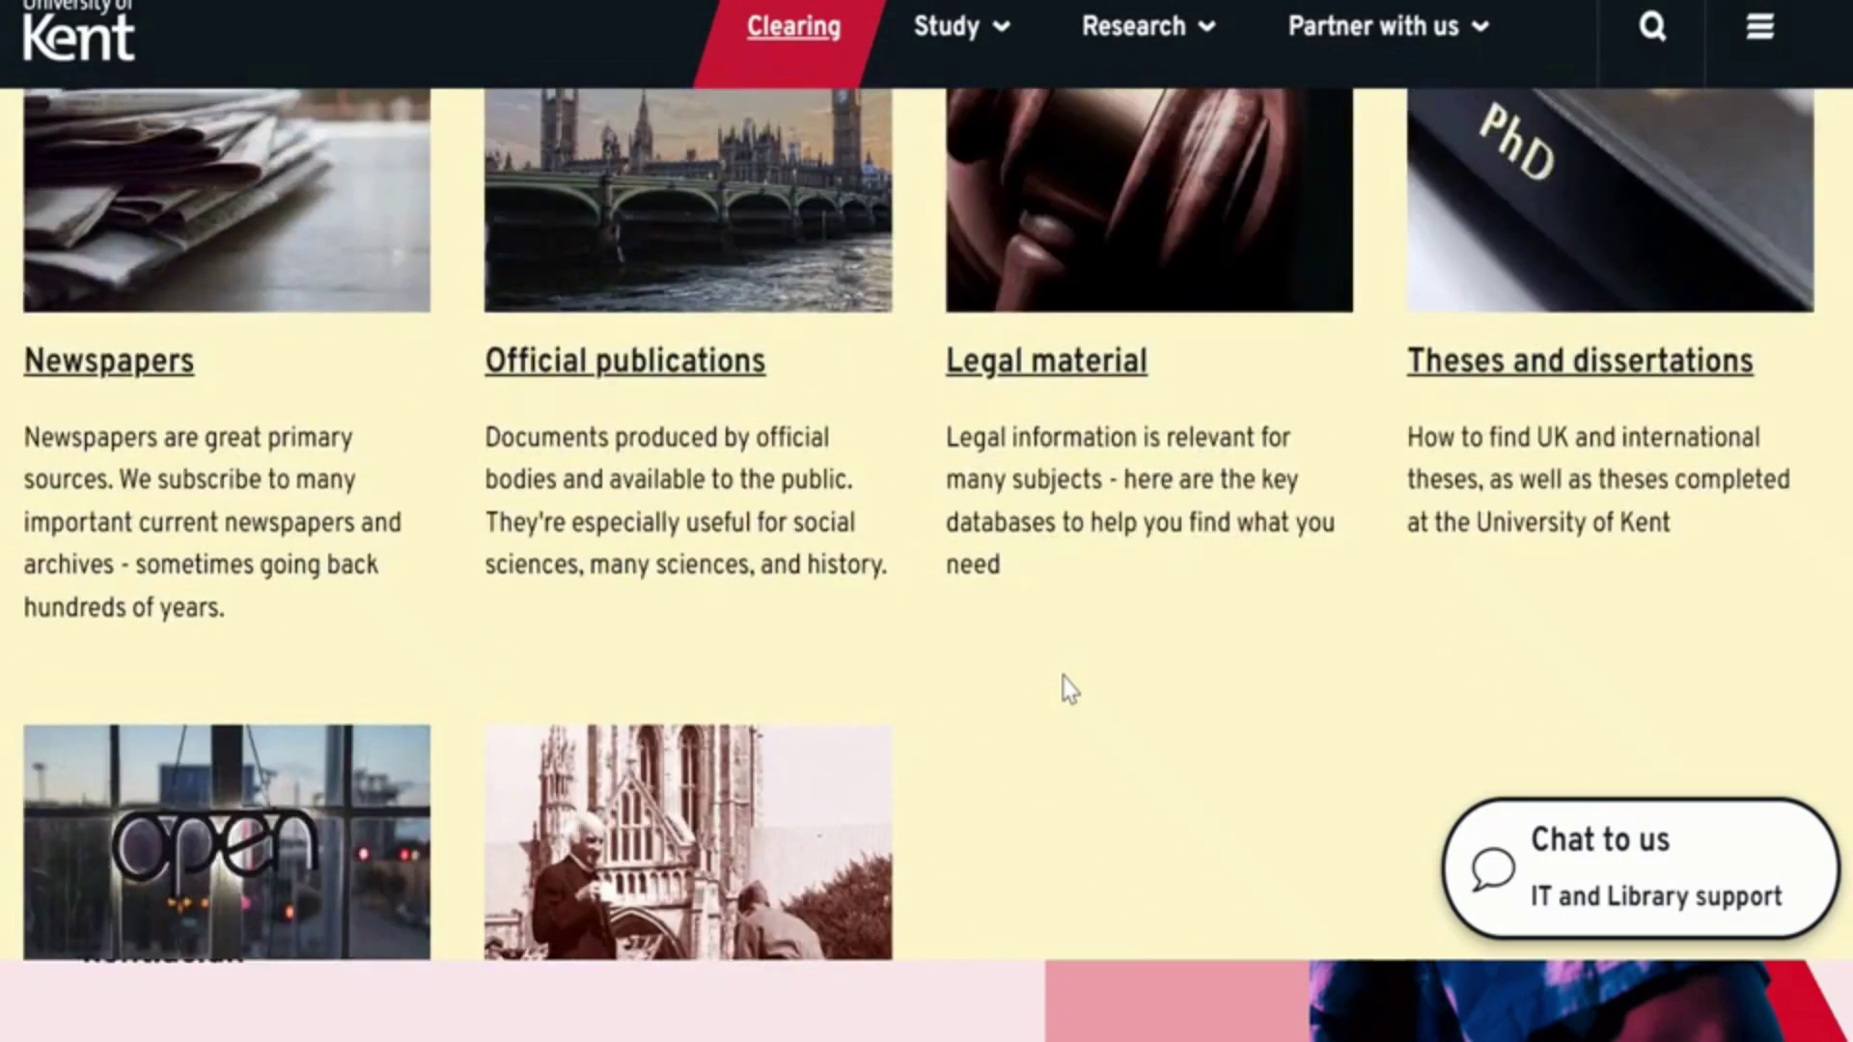
pyautogui.scroll(2, 1062, 675)
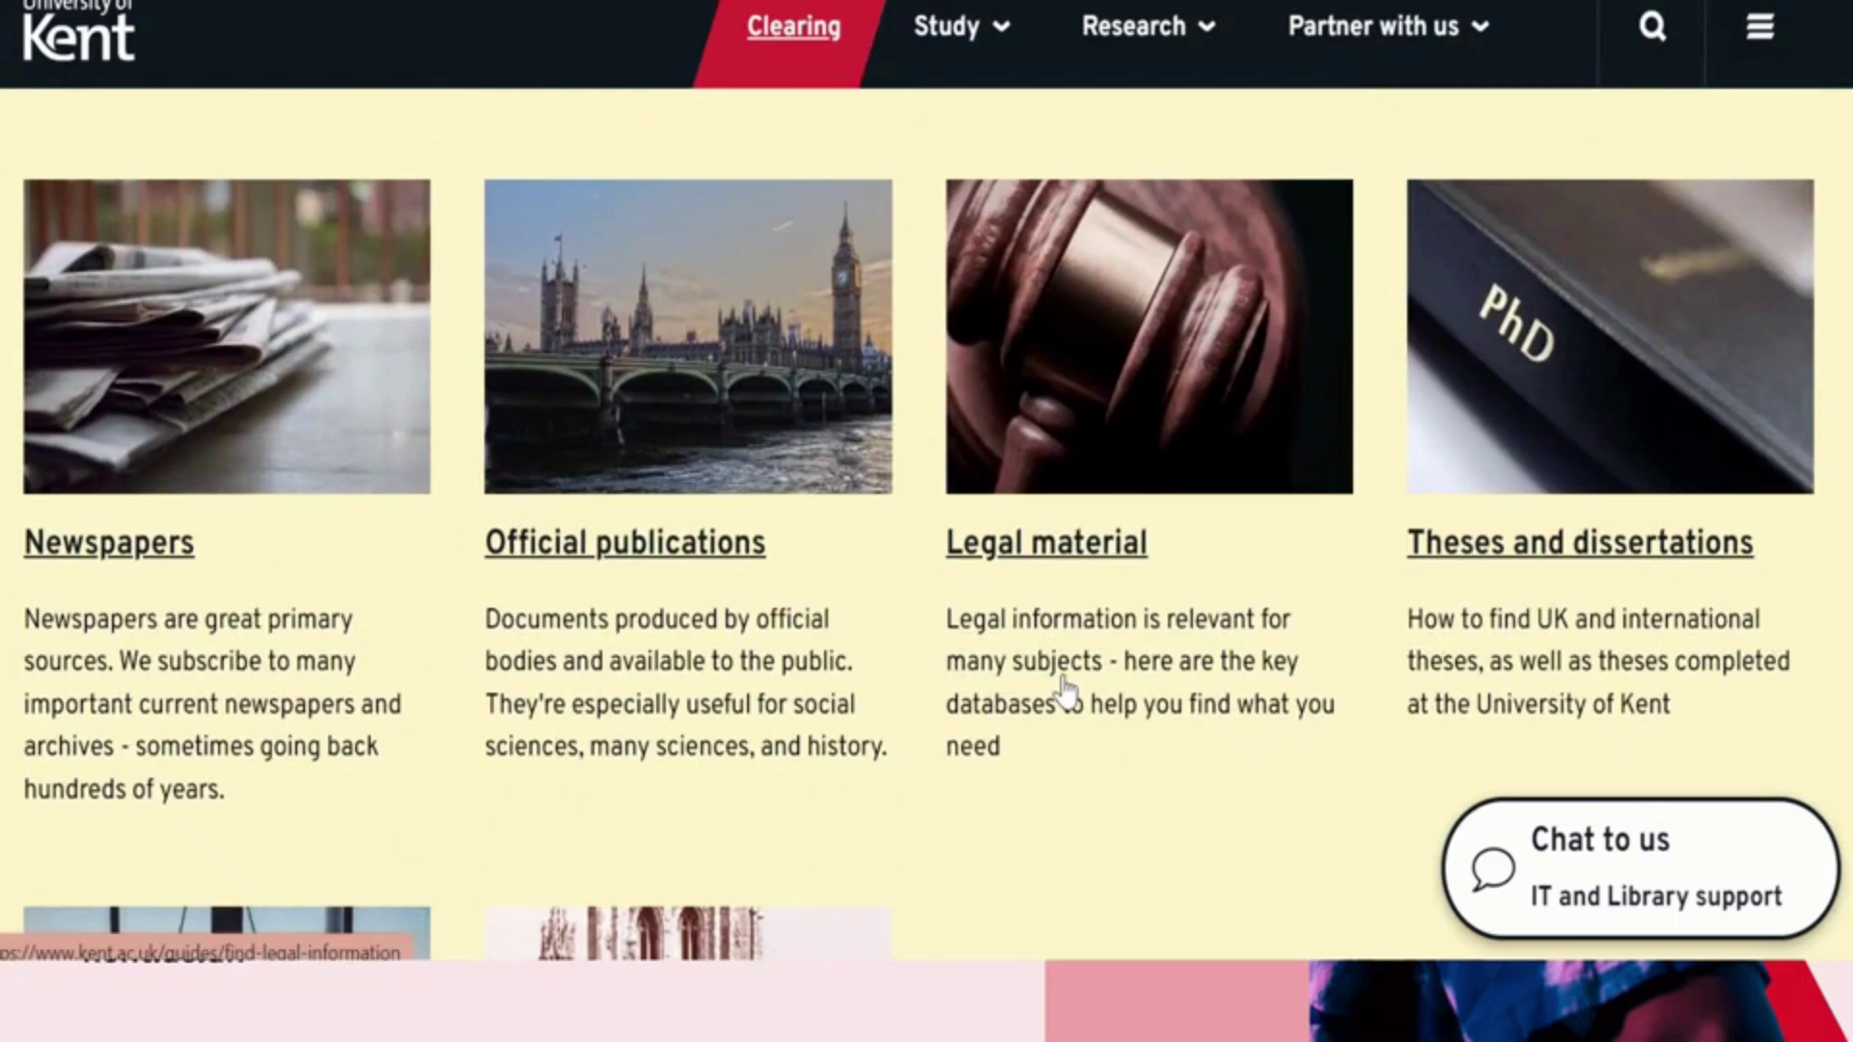
pyautogui.scroll(2, 1066, 689)
pyautogui.scroll(3, 1066, 689)
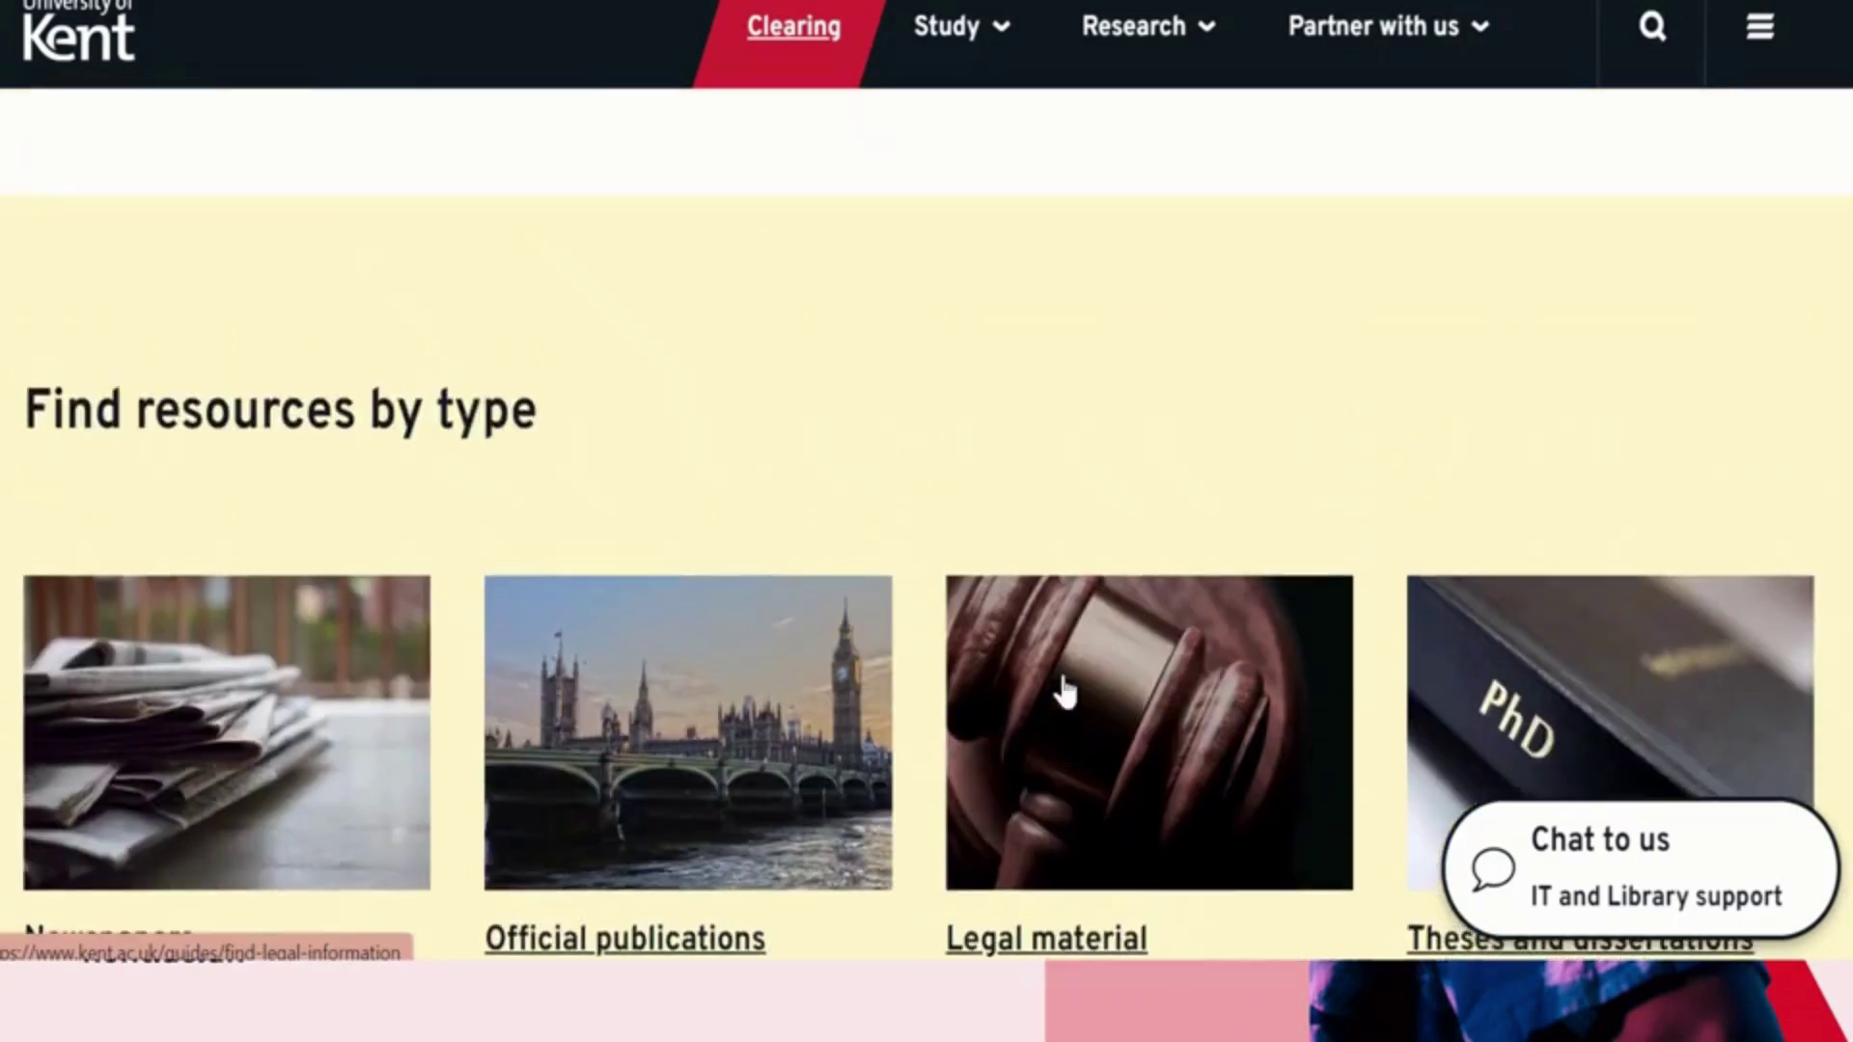
pyautogui.scroll(5, 1066, 689)
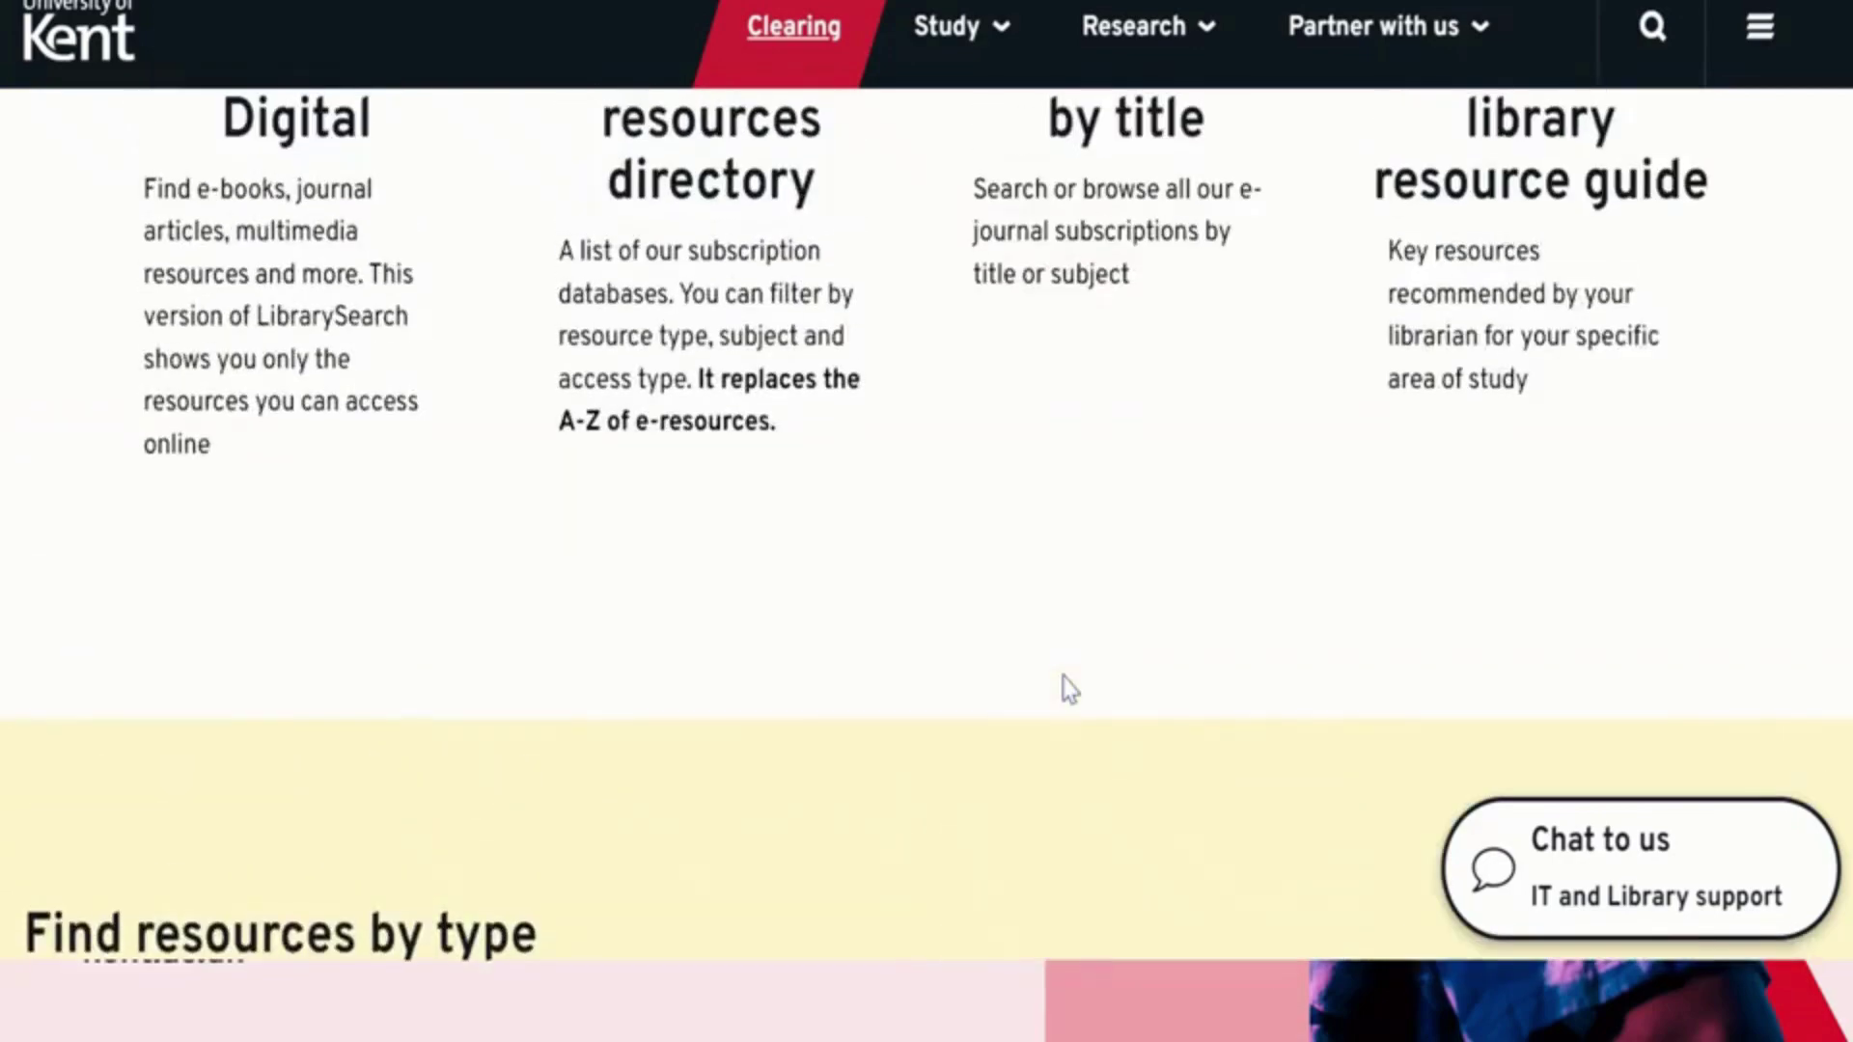
# - Open LibrarySearch Digital from the study and research resources and search for "moore subject study skills"
pyautogui.scroll(4, 1069, 689)
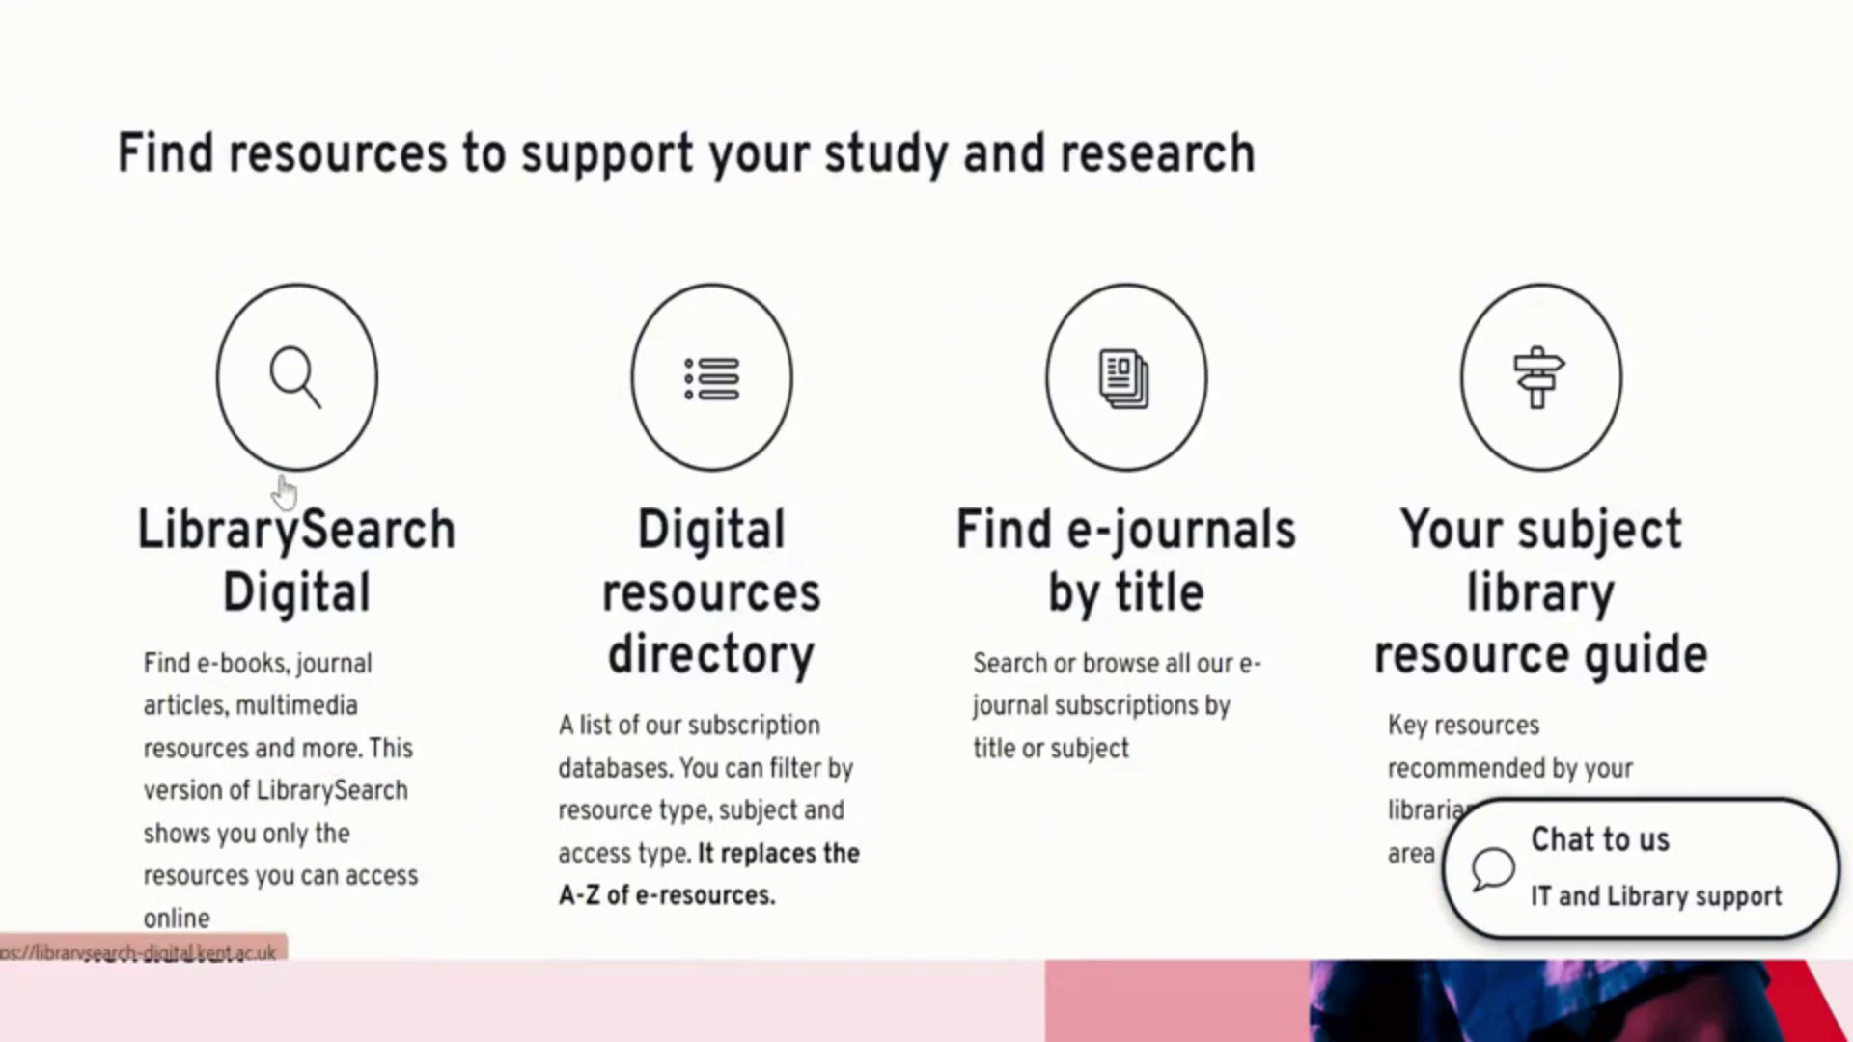
pyautogui.click(275, 405)
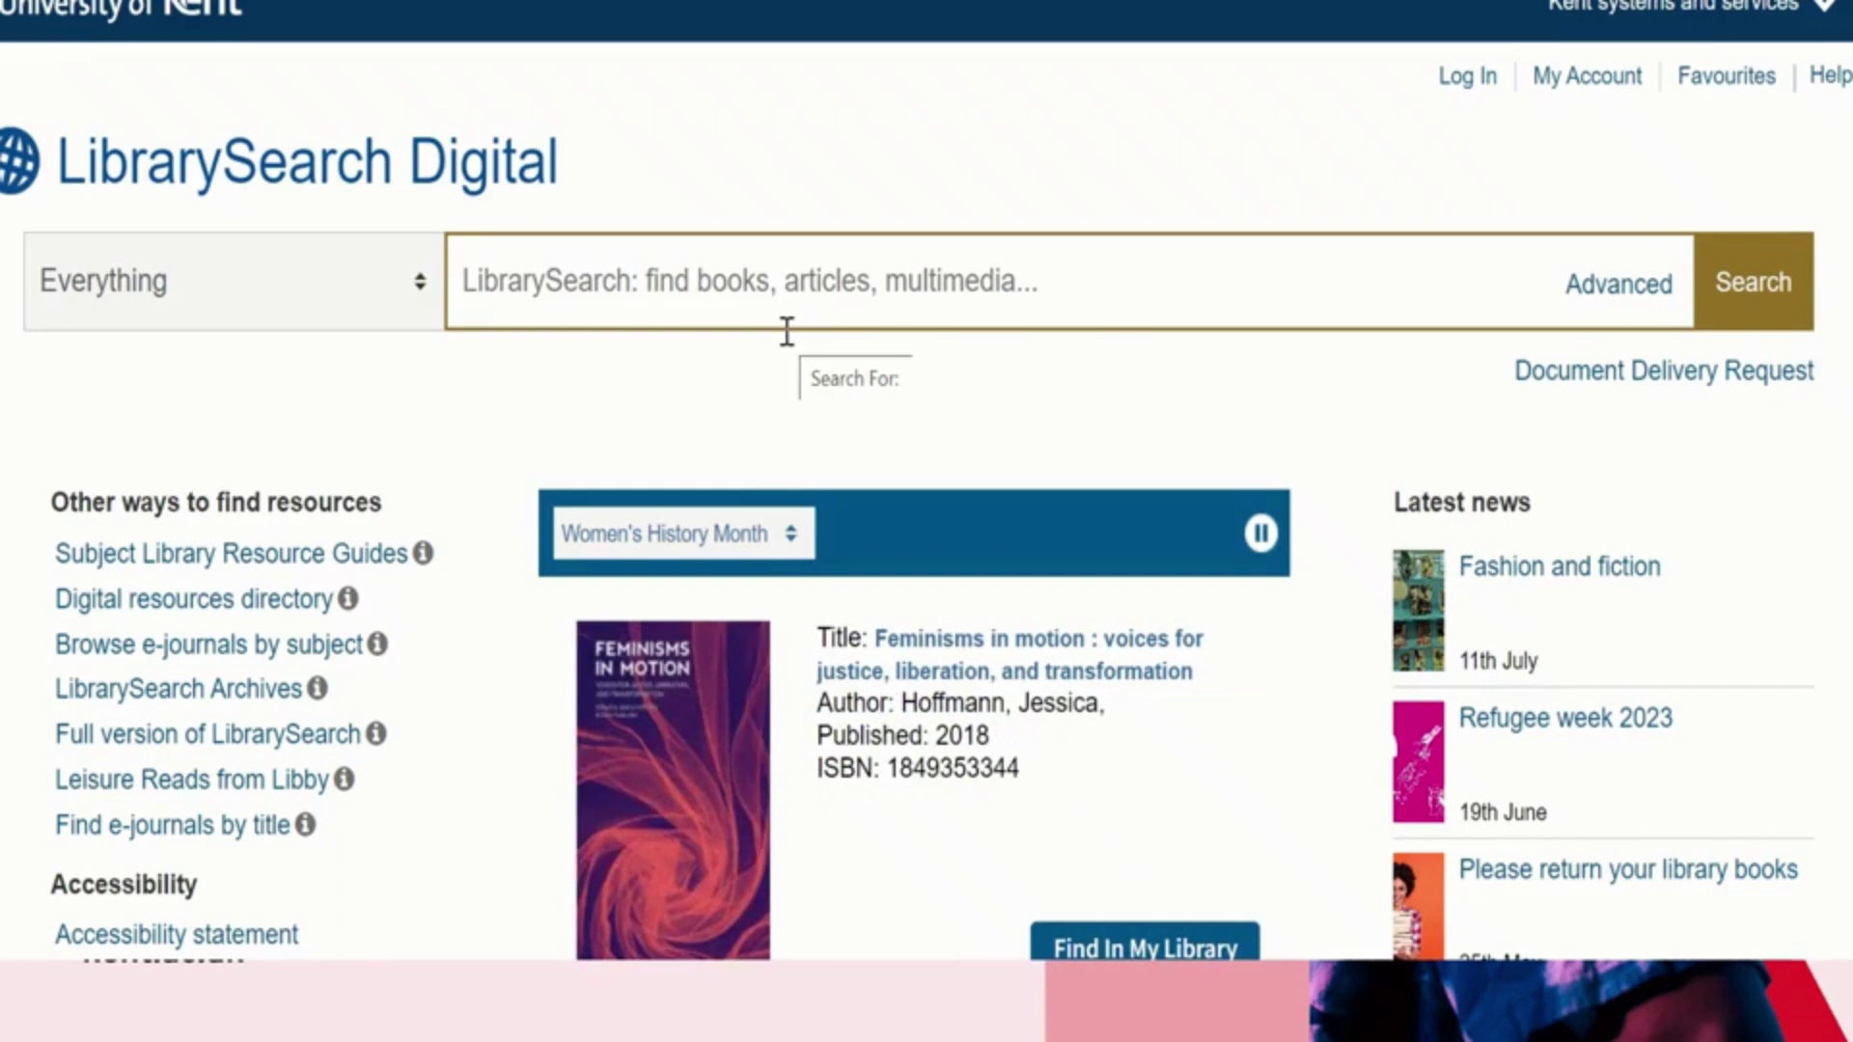
pyautogui.click(707, 281)
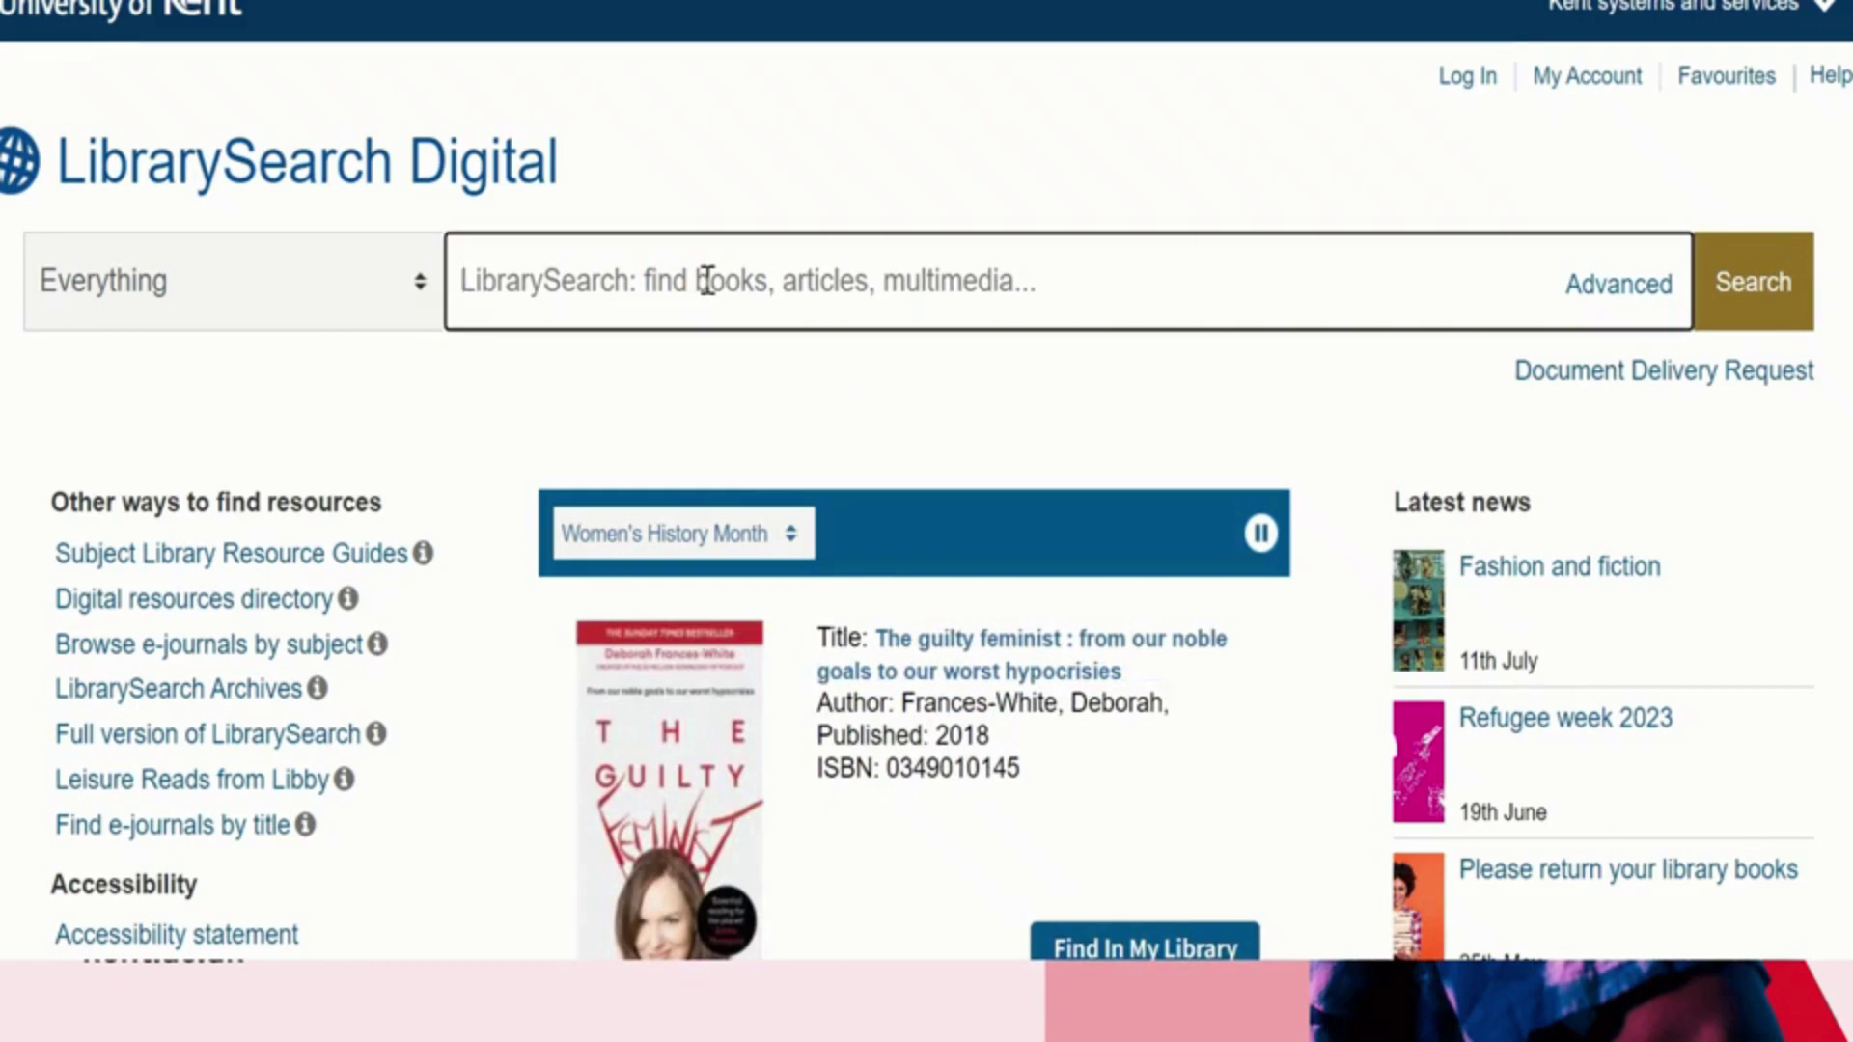
pyautogui.write('moore')
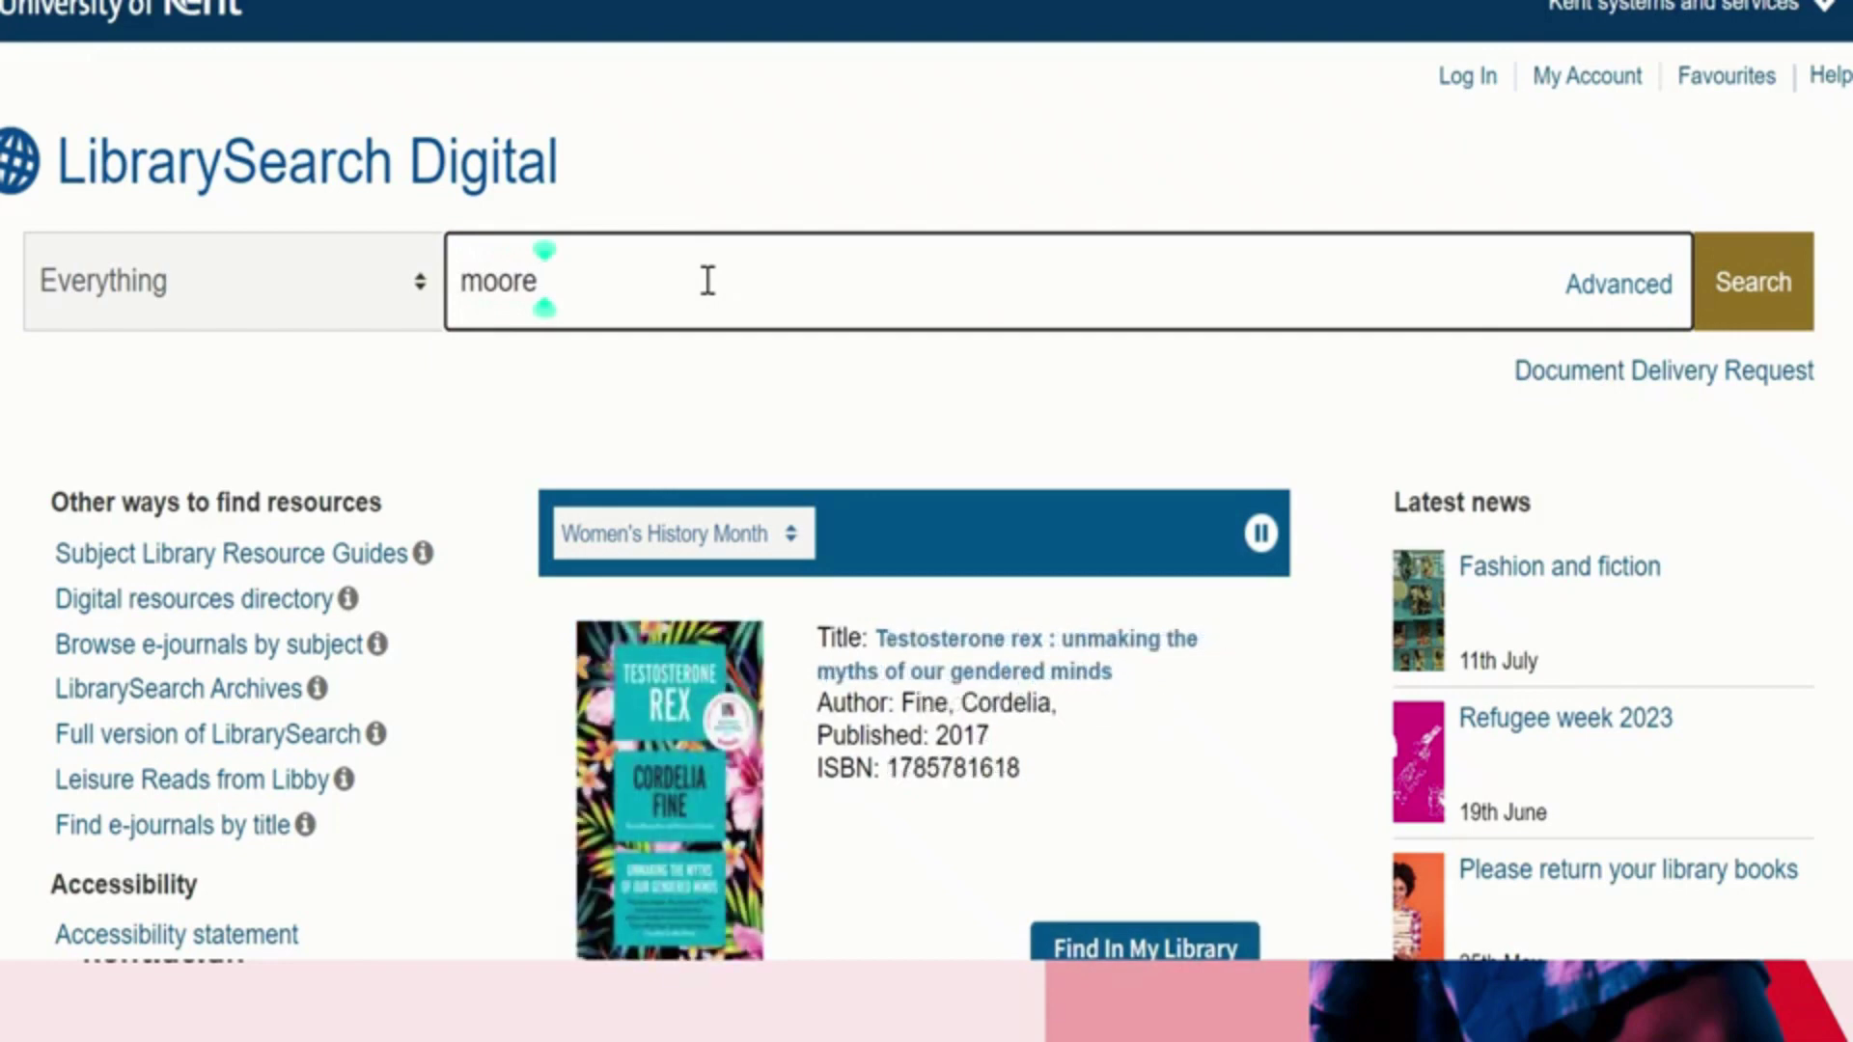
pyautogui.write(' sub')
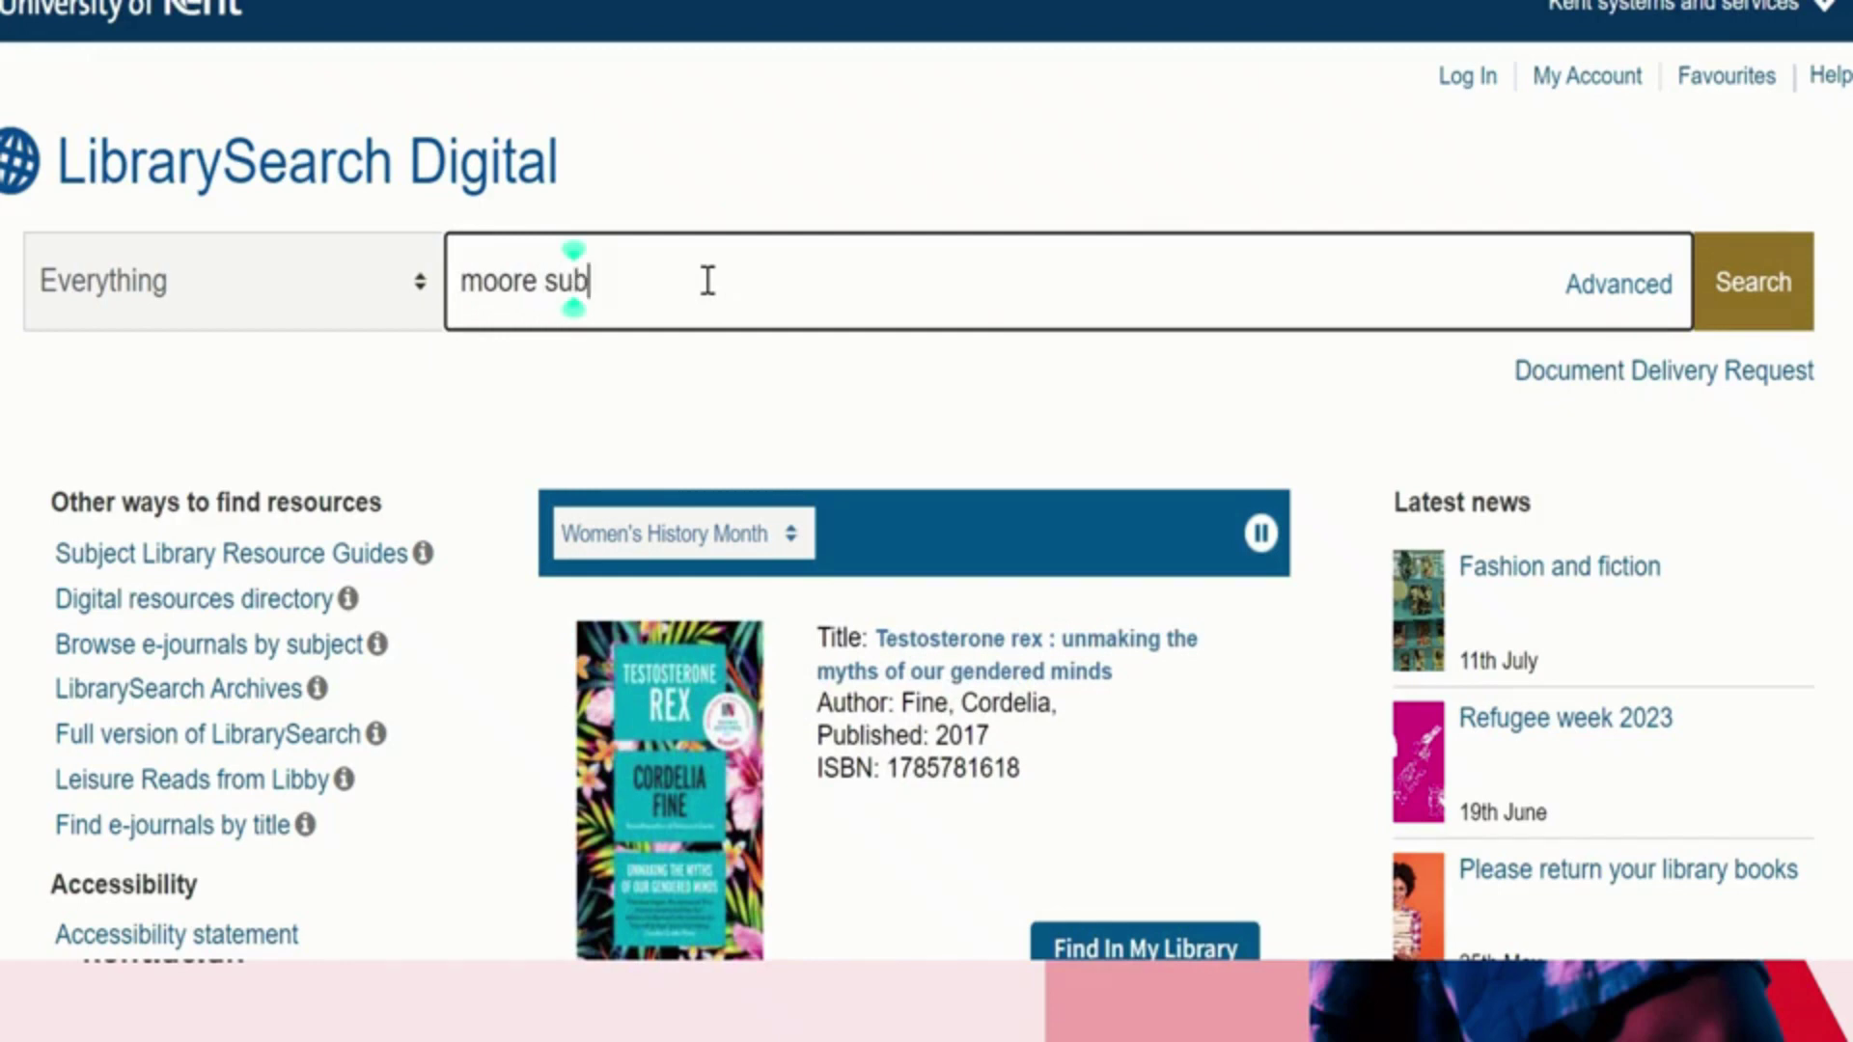
pyautogui.write('ject st')
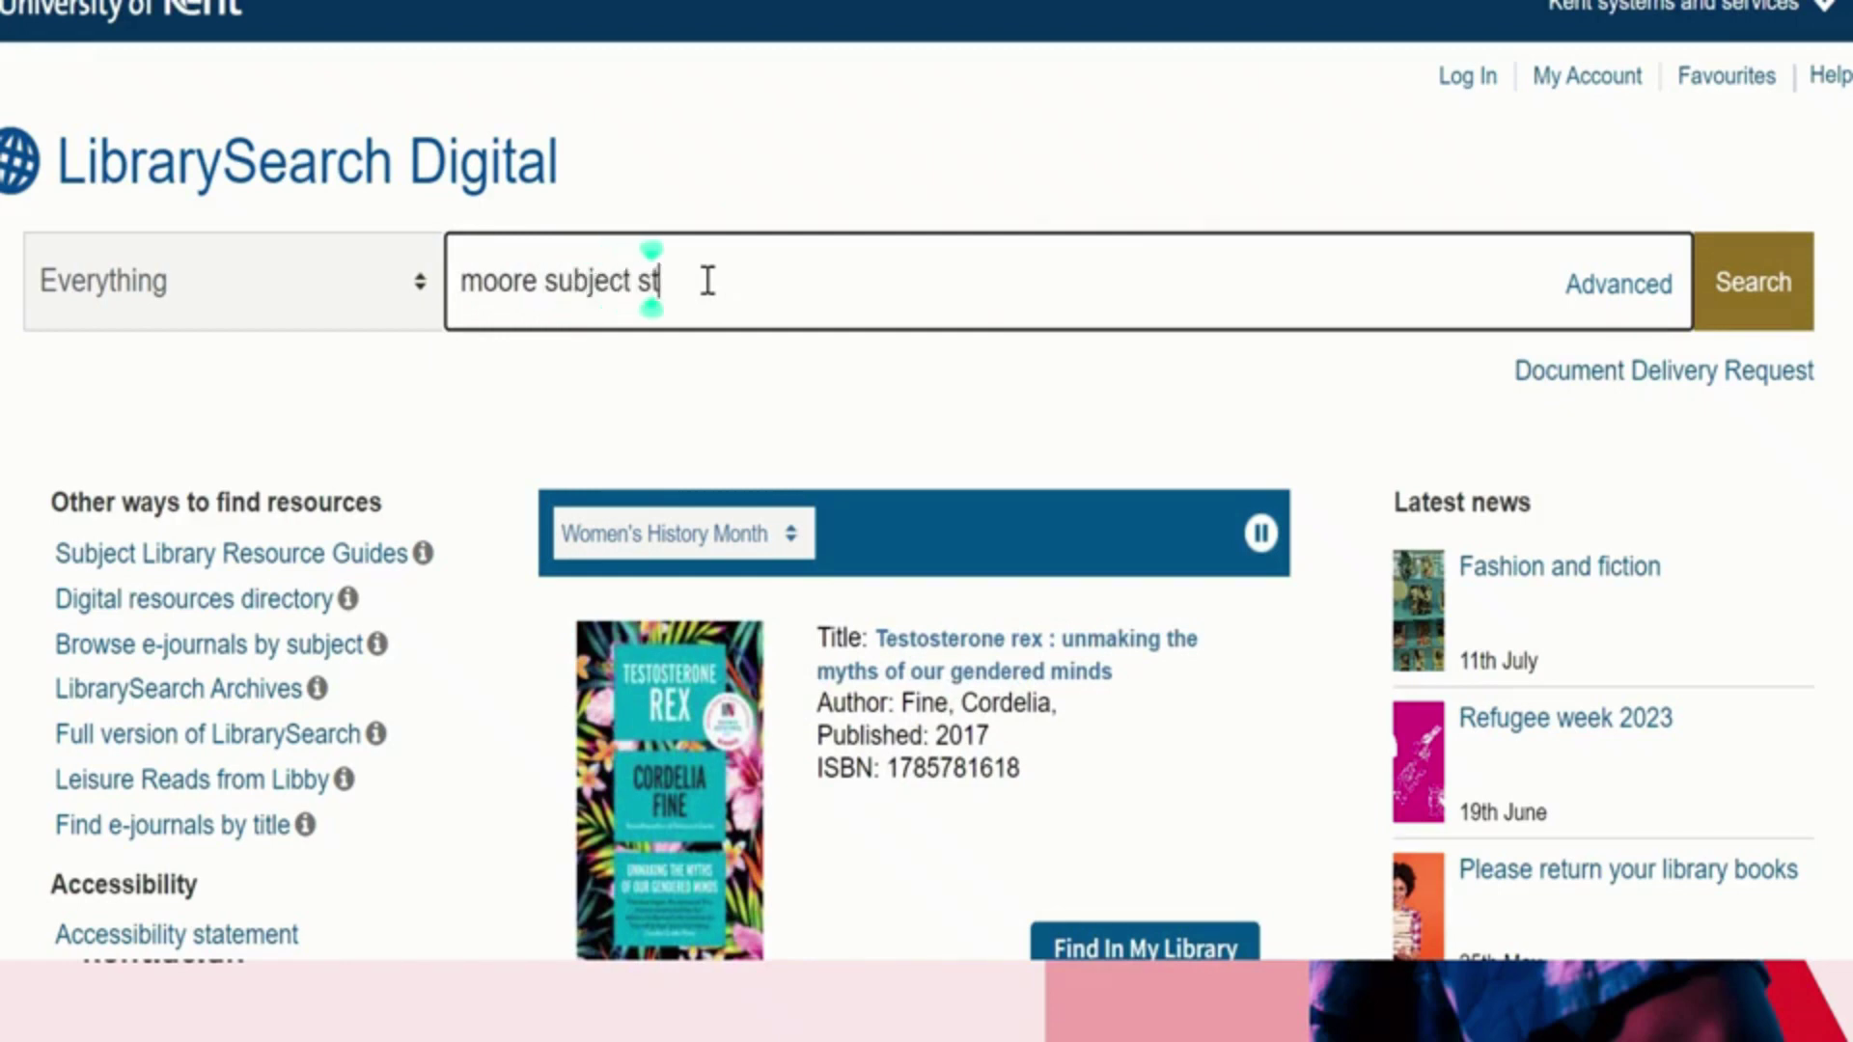
pyautogui.write('udy skills')
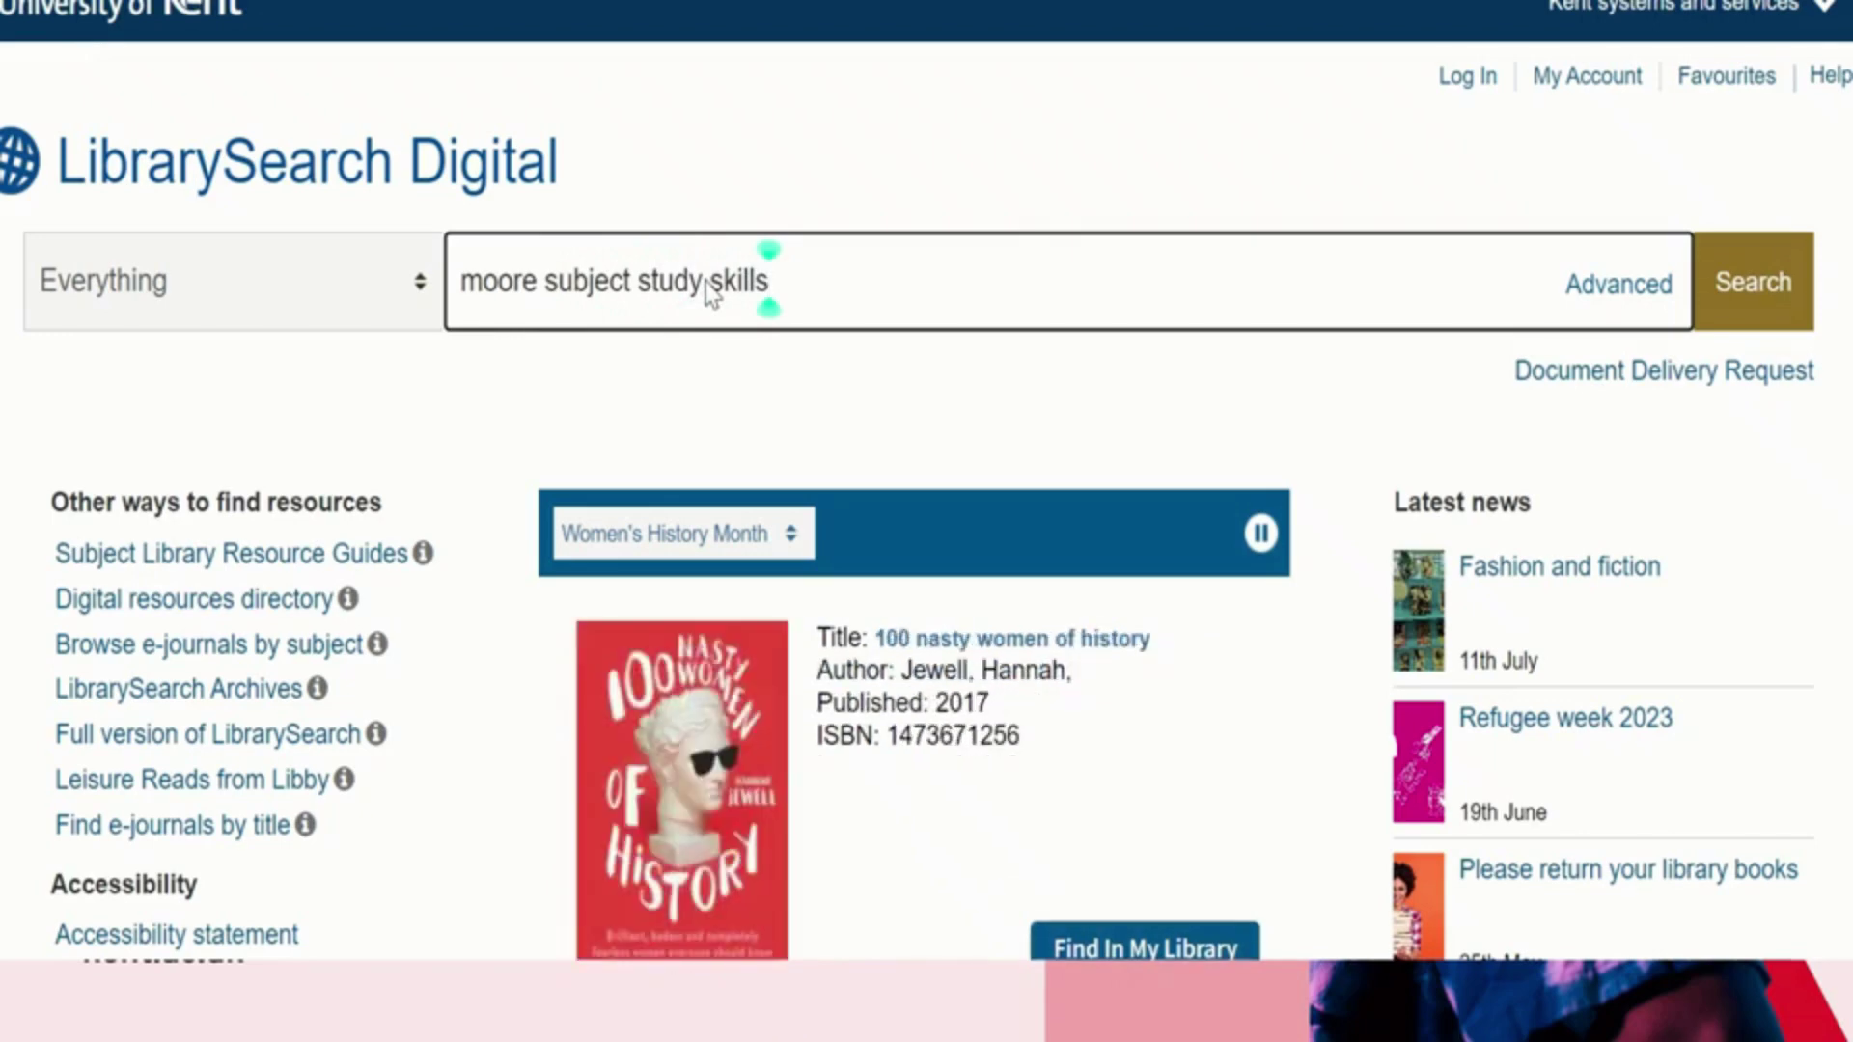
pyautogui.press('Return')
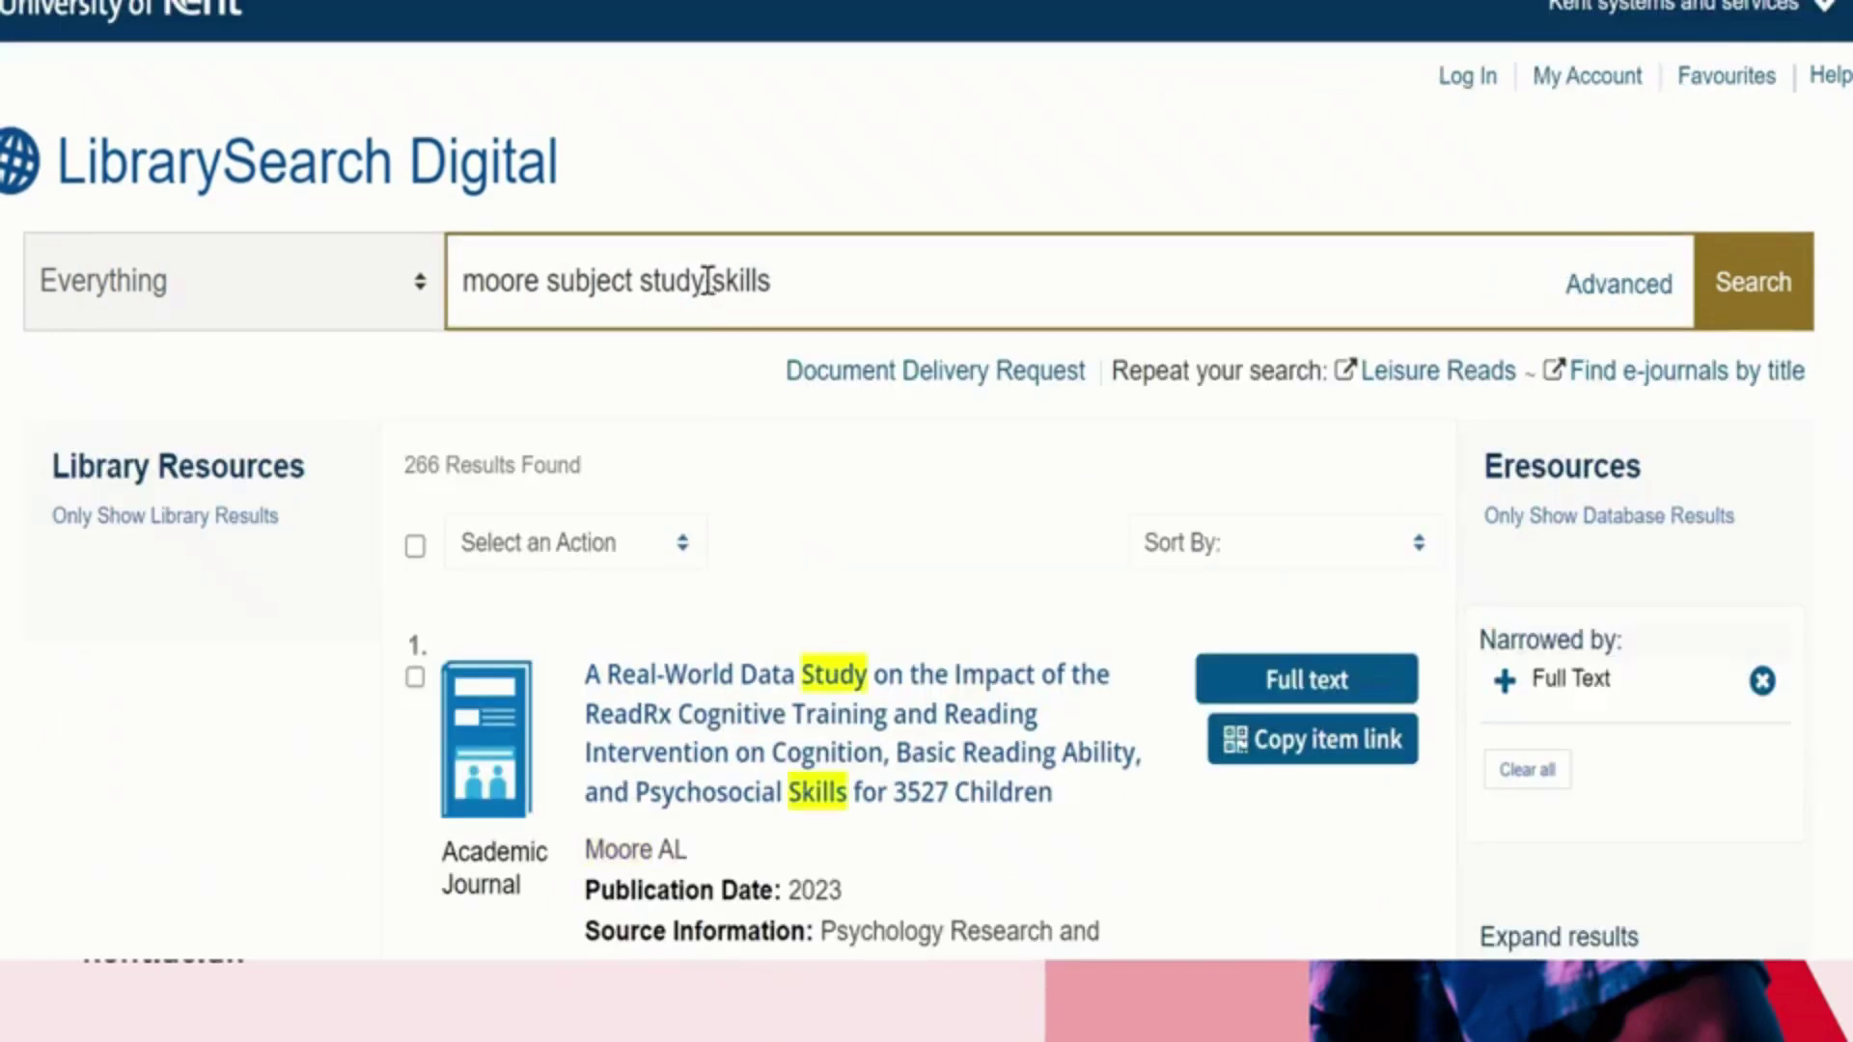
# - Look over the search results, remove "subject" from the query and search again for "moore study skills"
pyautogui.scroll(-10, 965, 501)
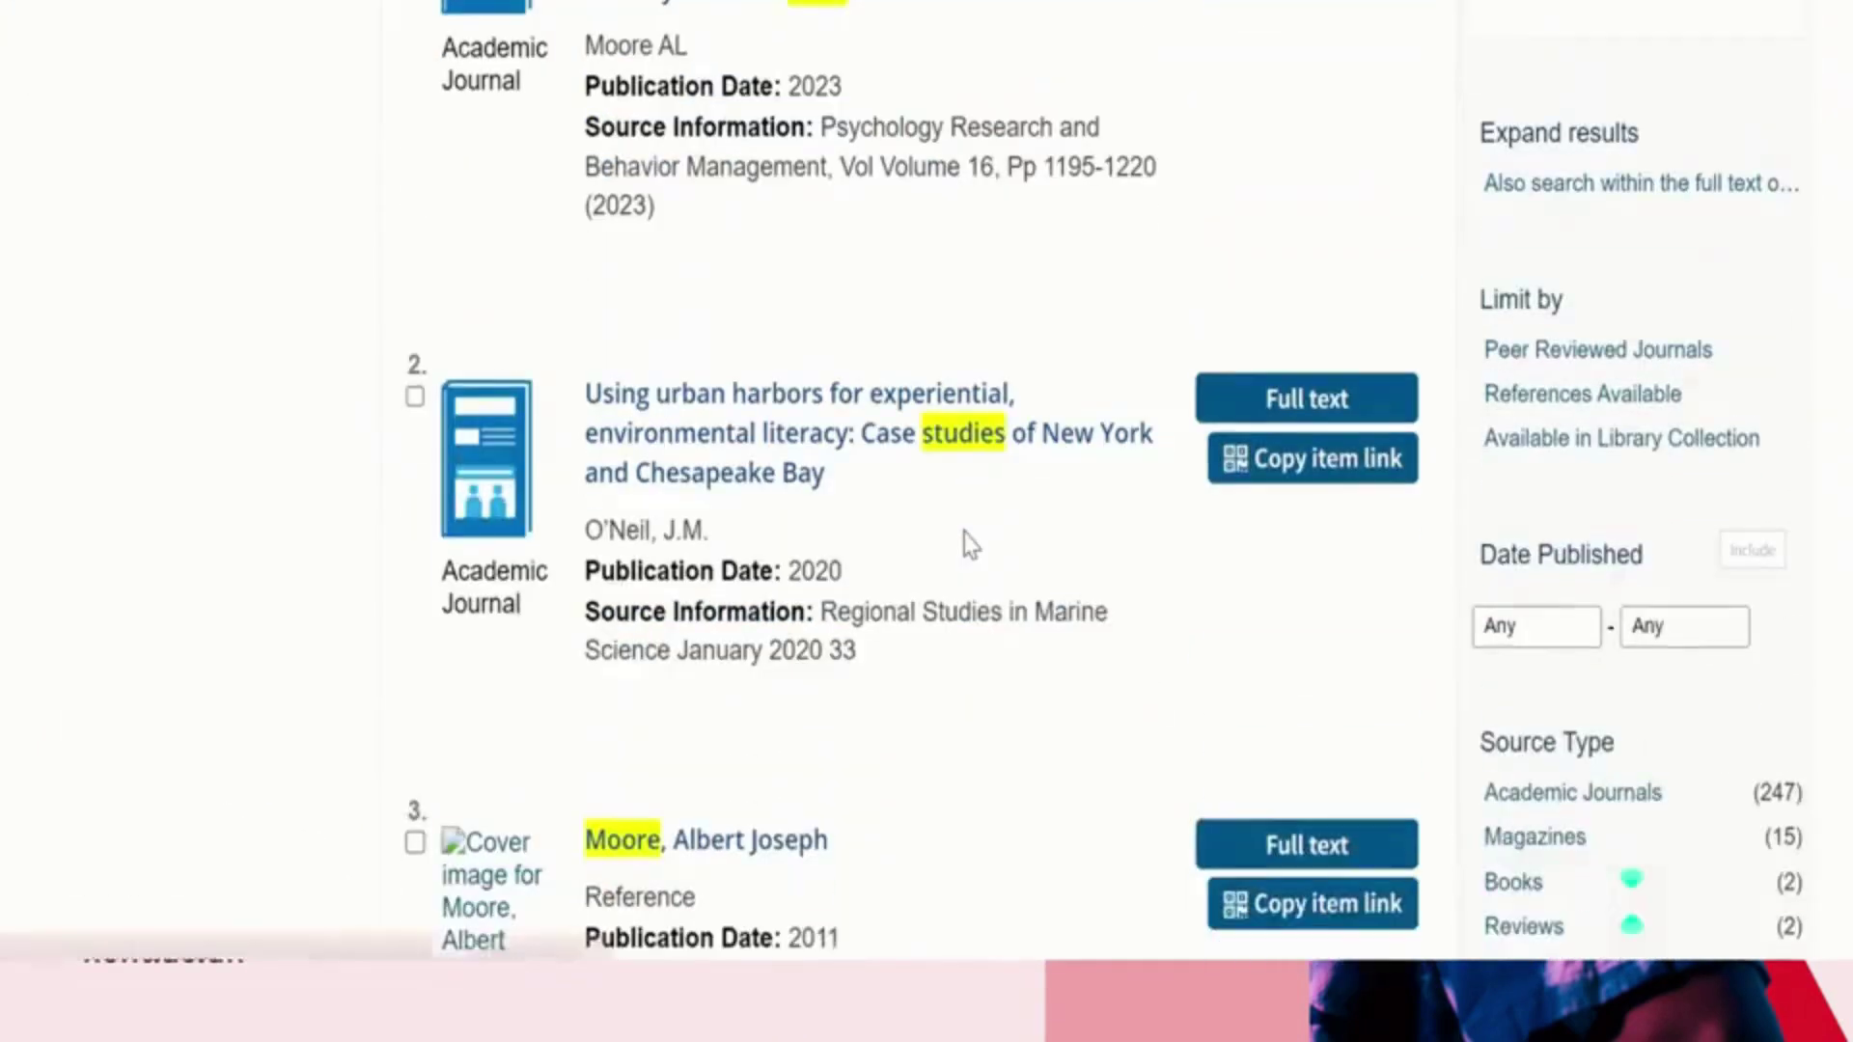
pyautogui.scroll(-10, 971, 545)
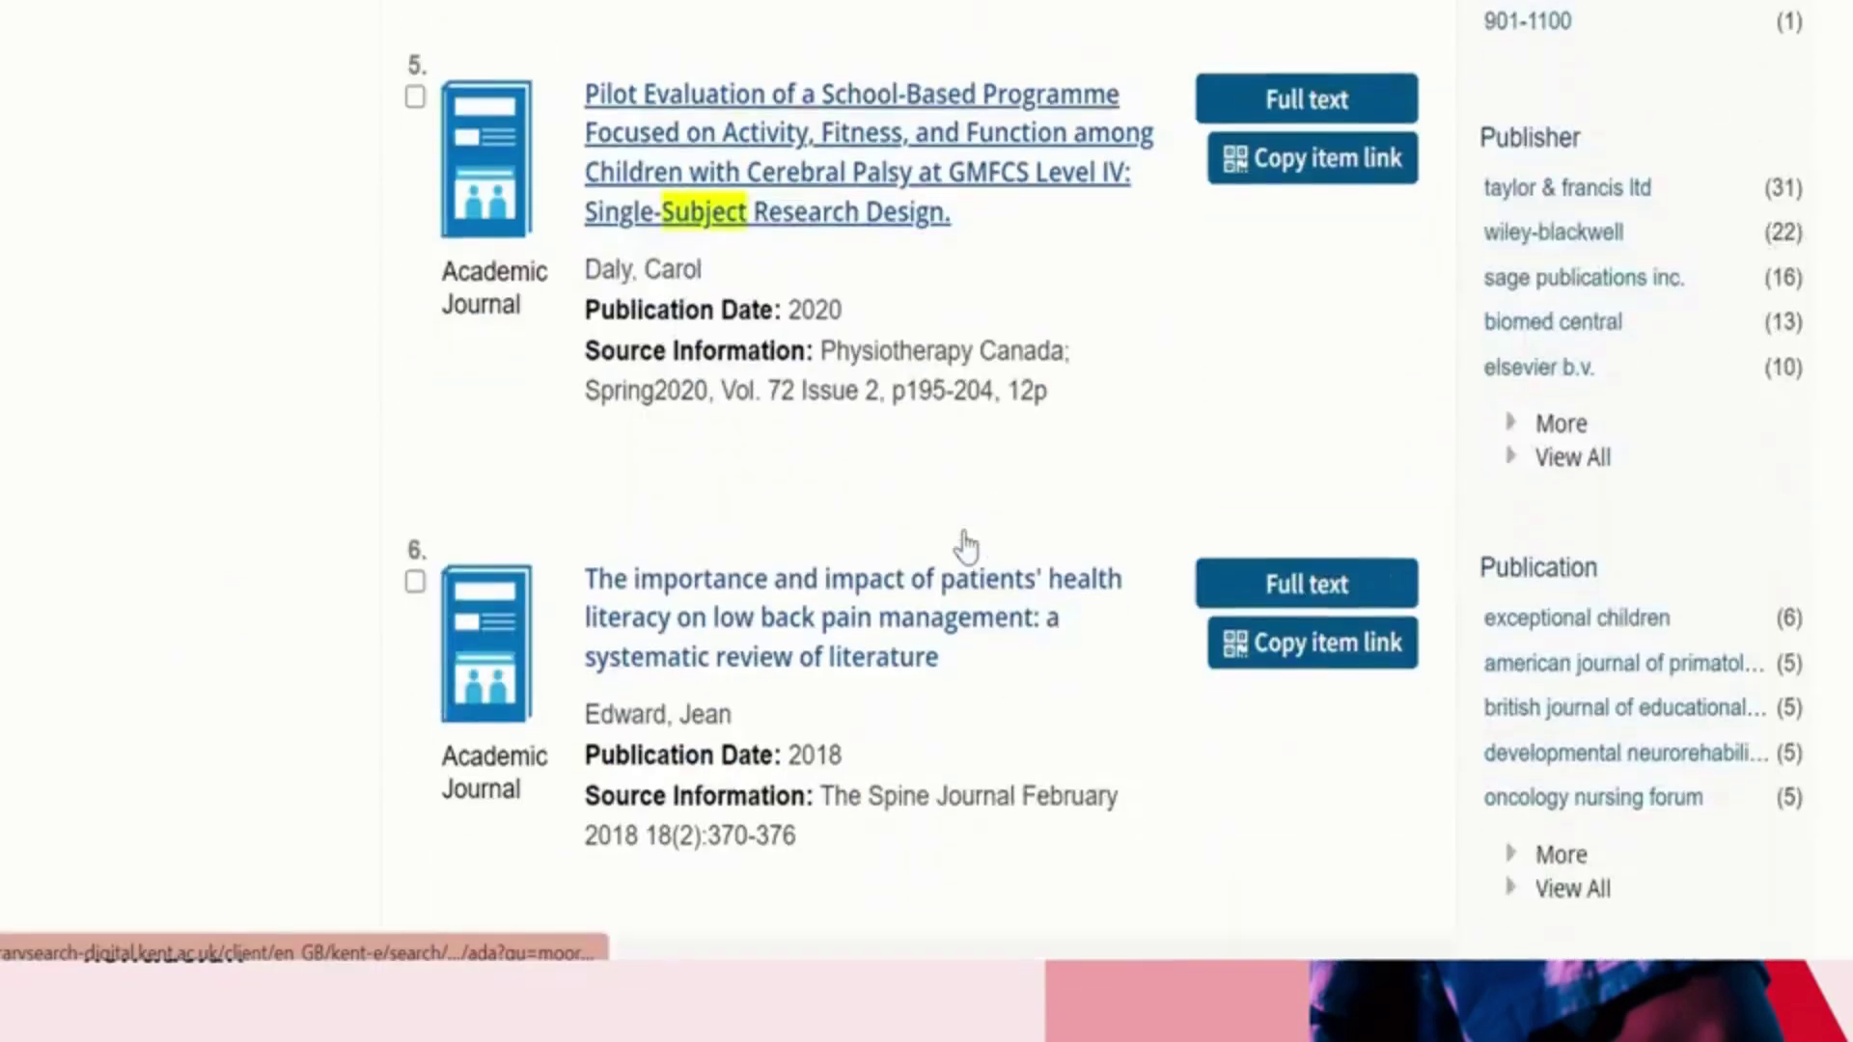
pyautogui.scroll(-3, 971, 545)
pyautogui.scroll(20, 971, 545)
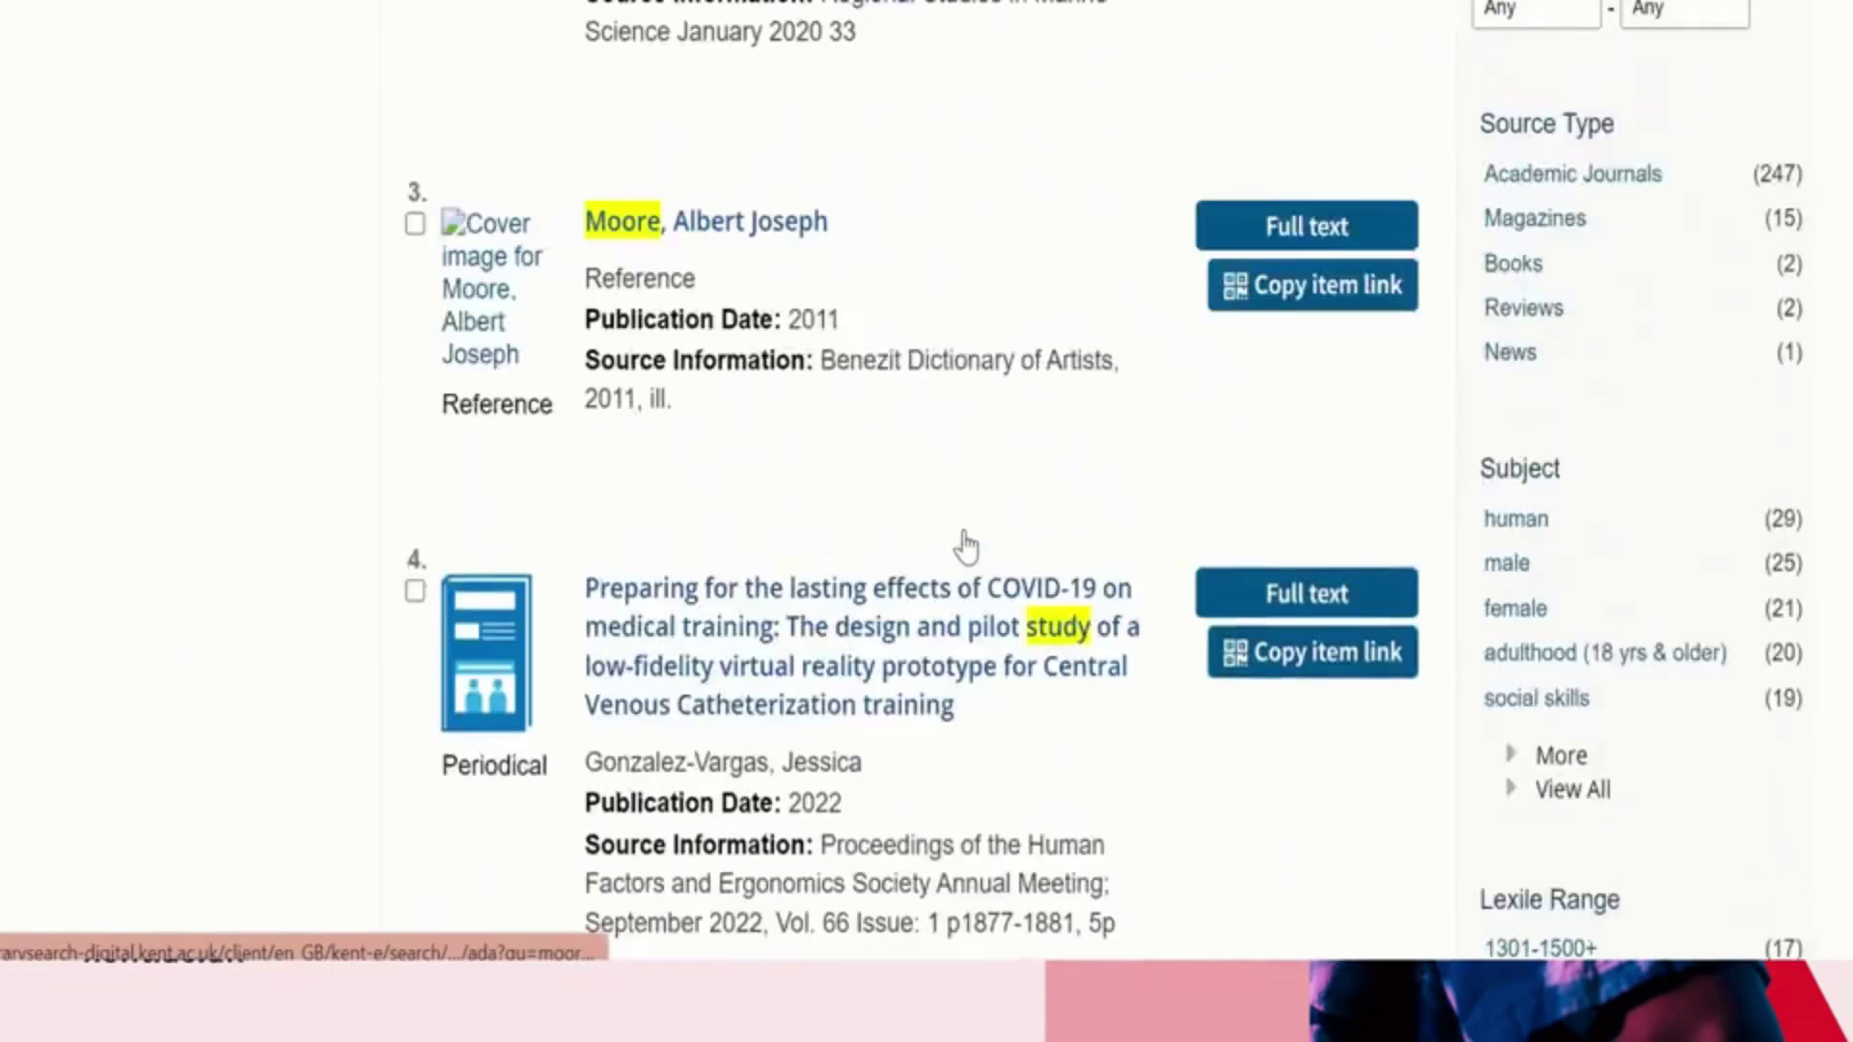
pyautogui.scroll(5, 971, 545)
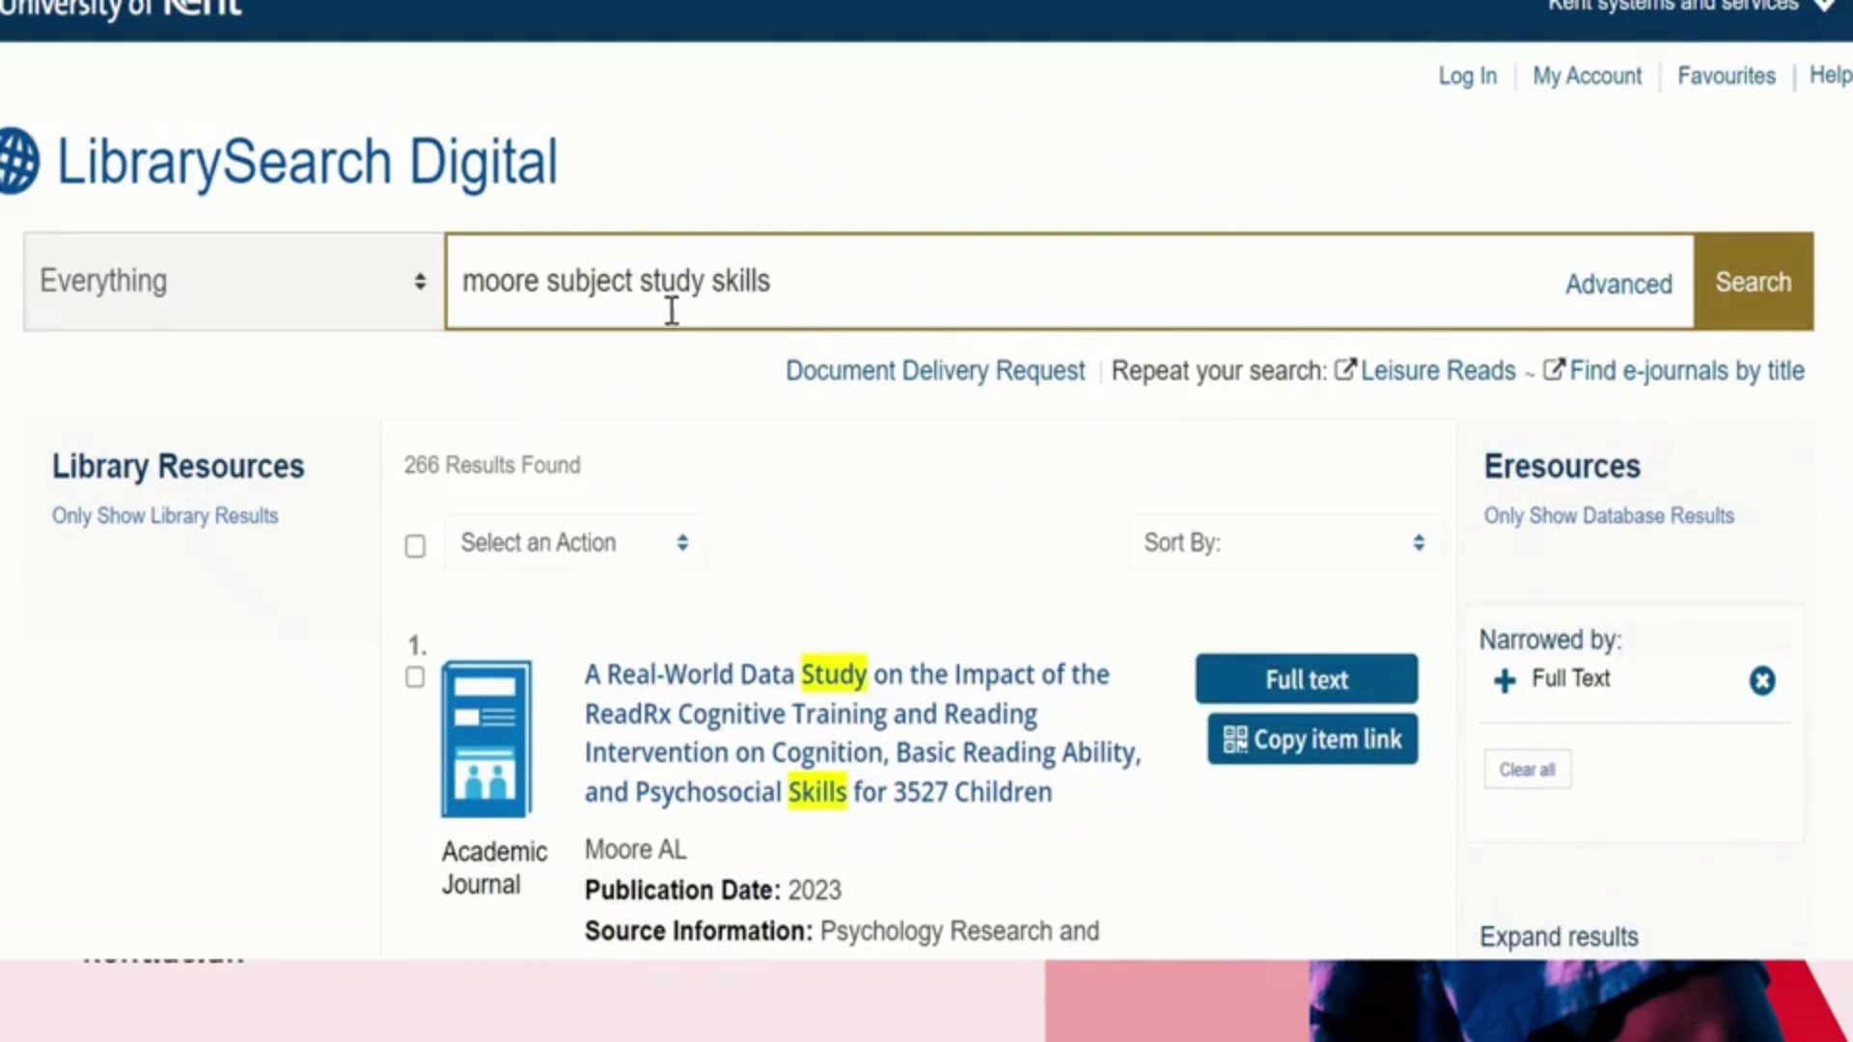
pyautogui.click(631, 278)
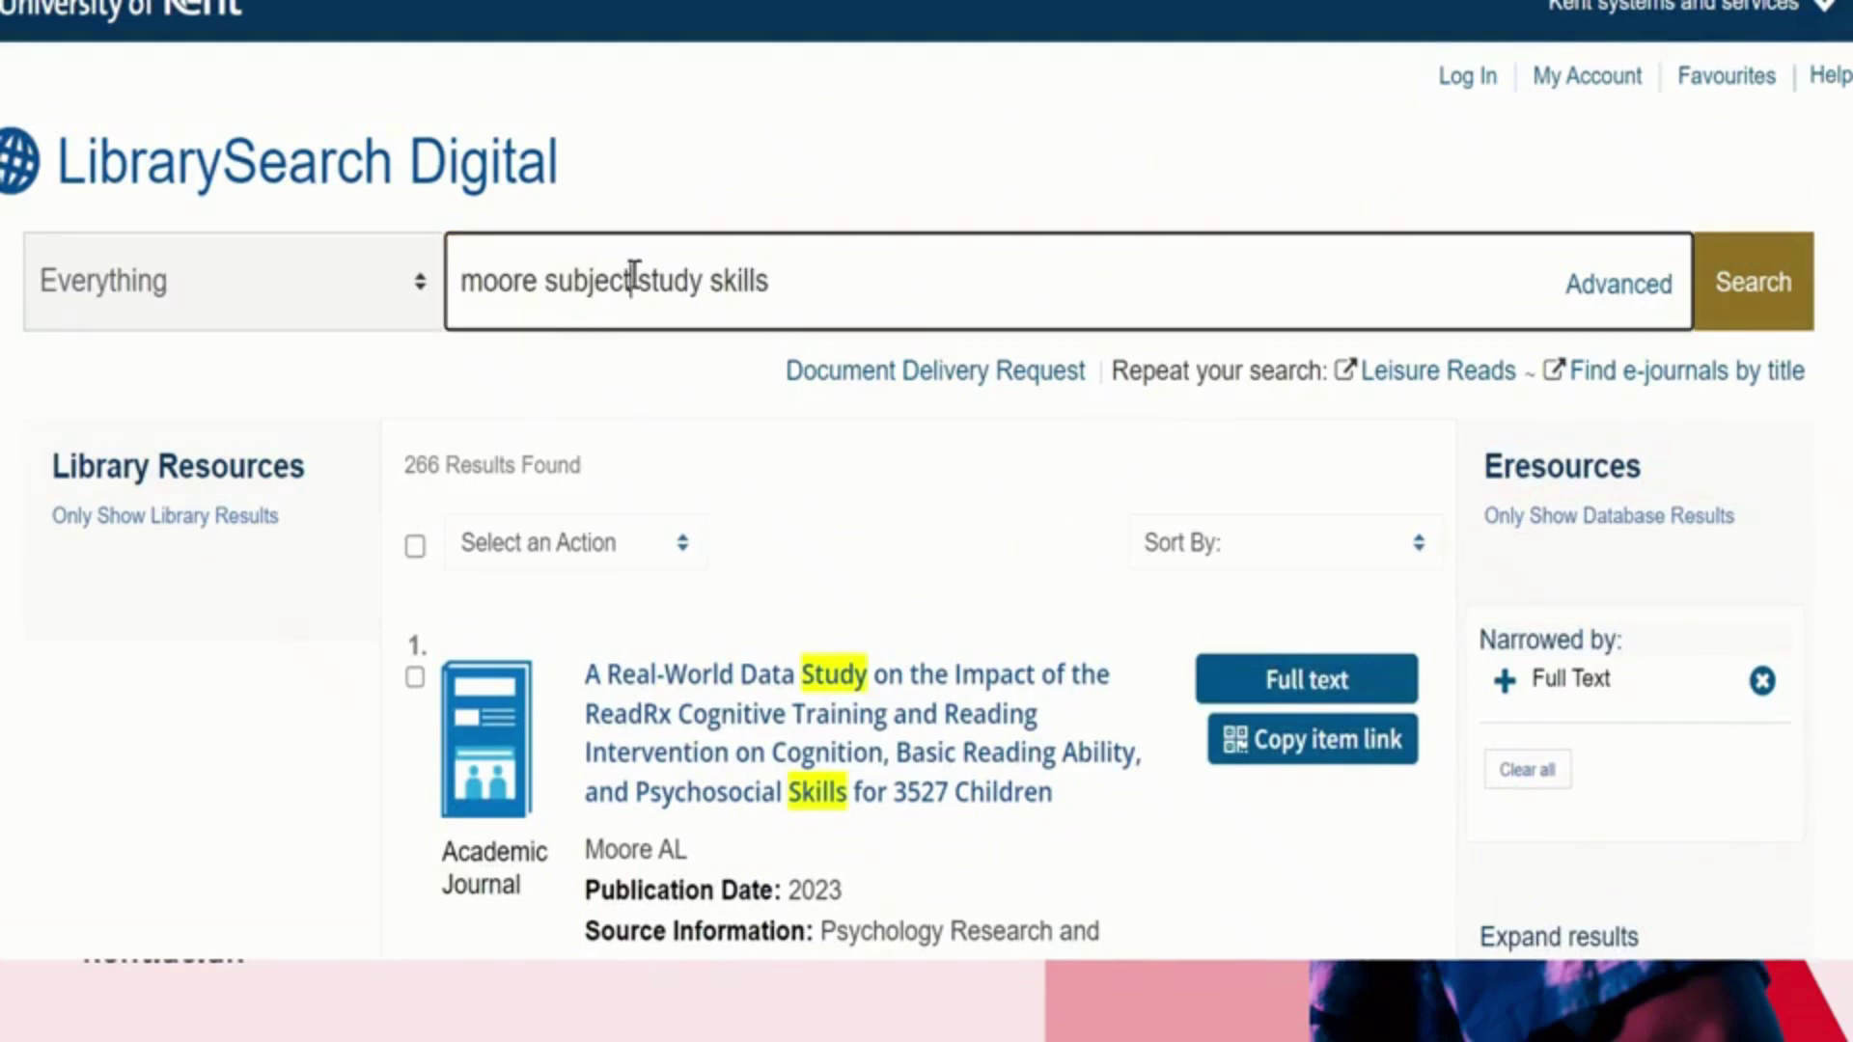
pyautogui.press('BackSpace')
pyautogui.press('BackSpace')
pyautogui.press('BackSpace')
pyautogui.press('BackSpace')
pyautogui.press('BackSpace')
pyautogui.press('BackSpace')
pyautogui.press('BackSpace')
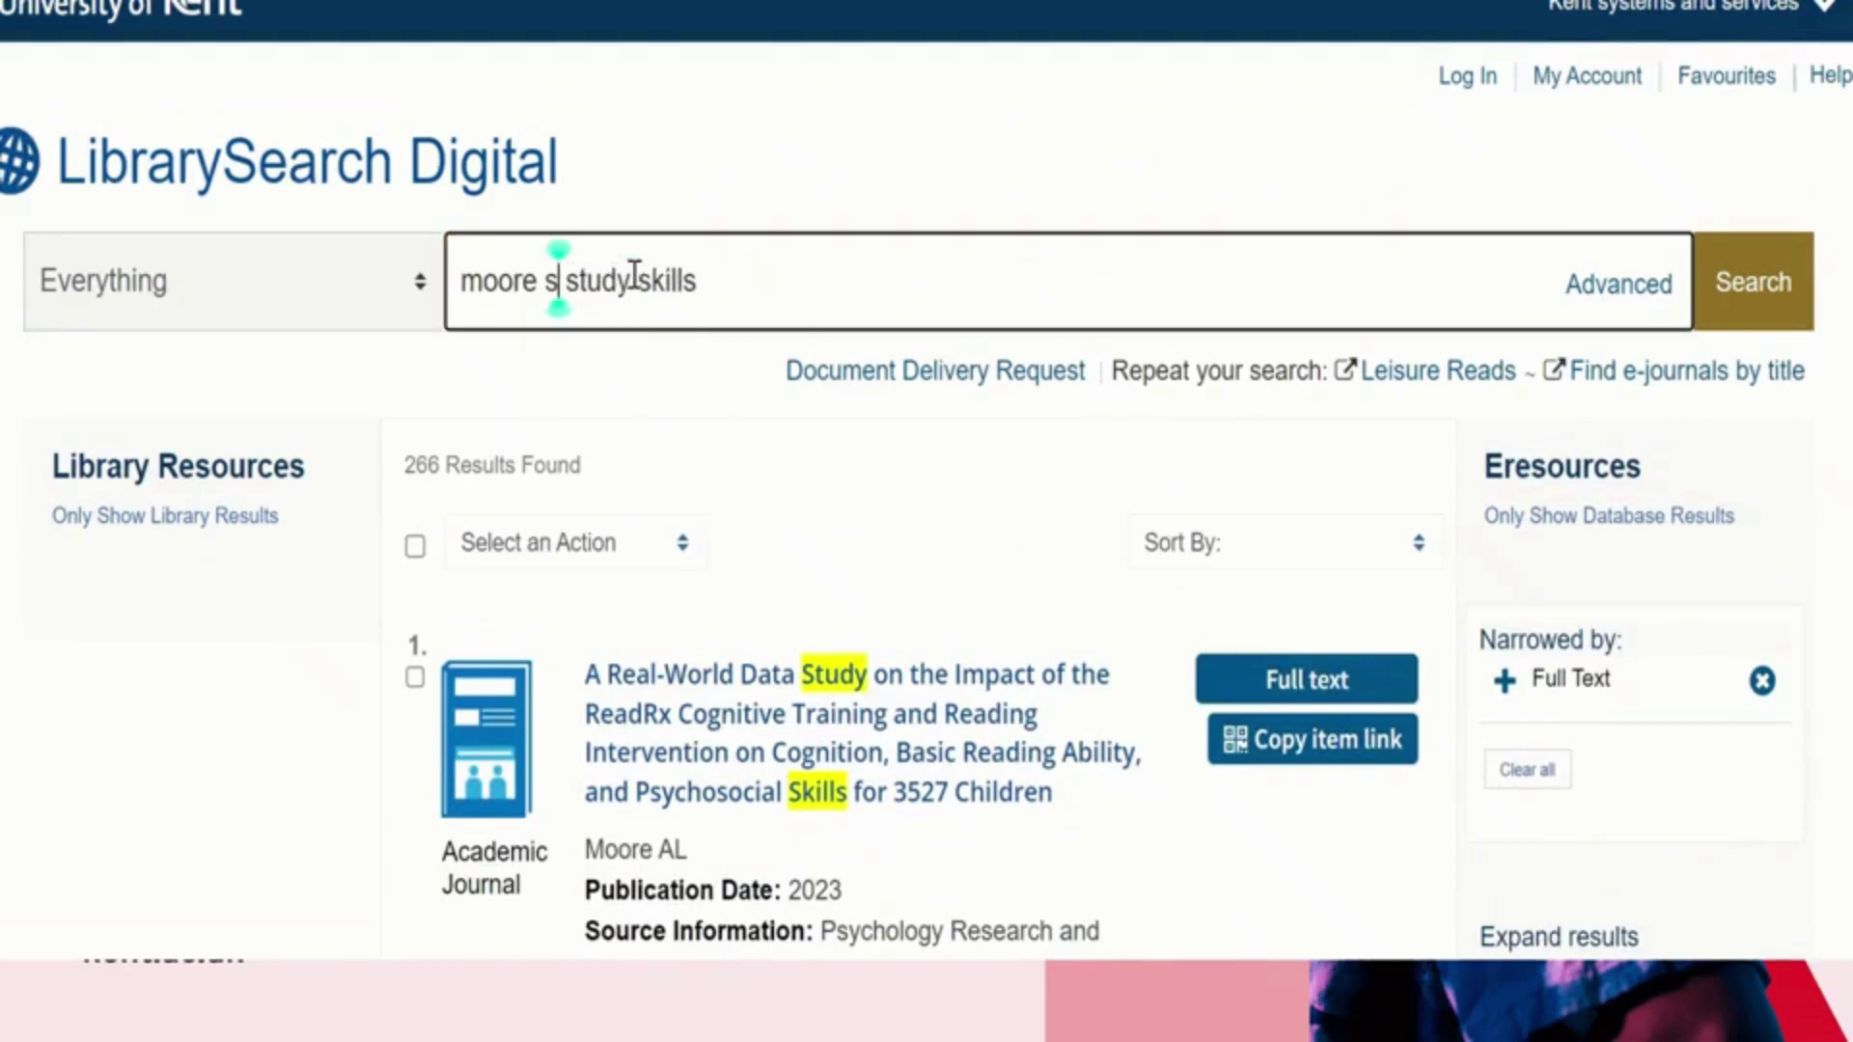
pyautogui.press('BackSpace')
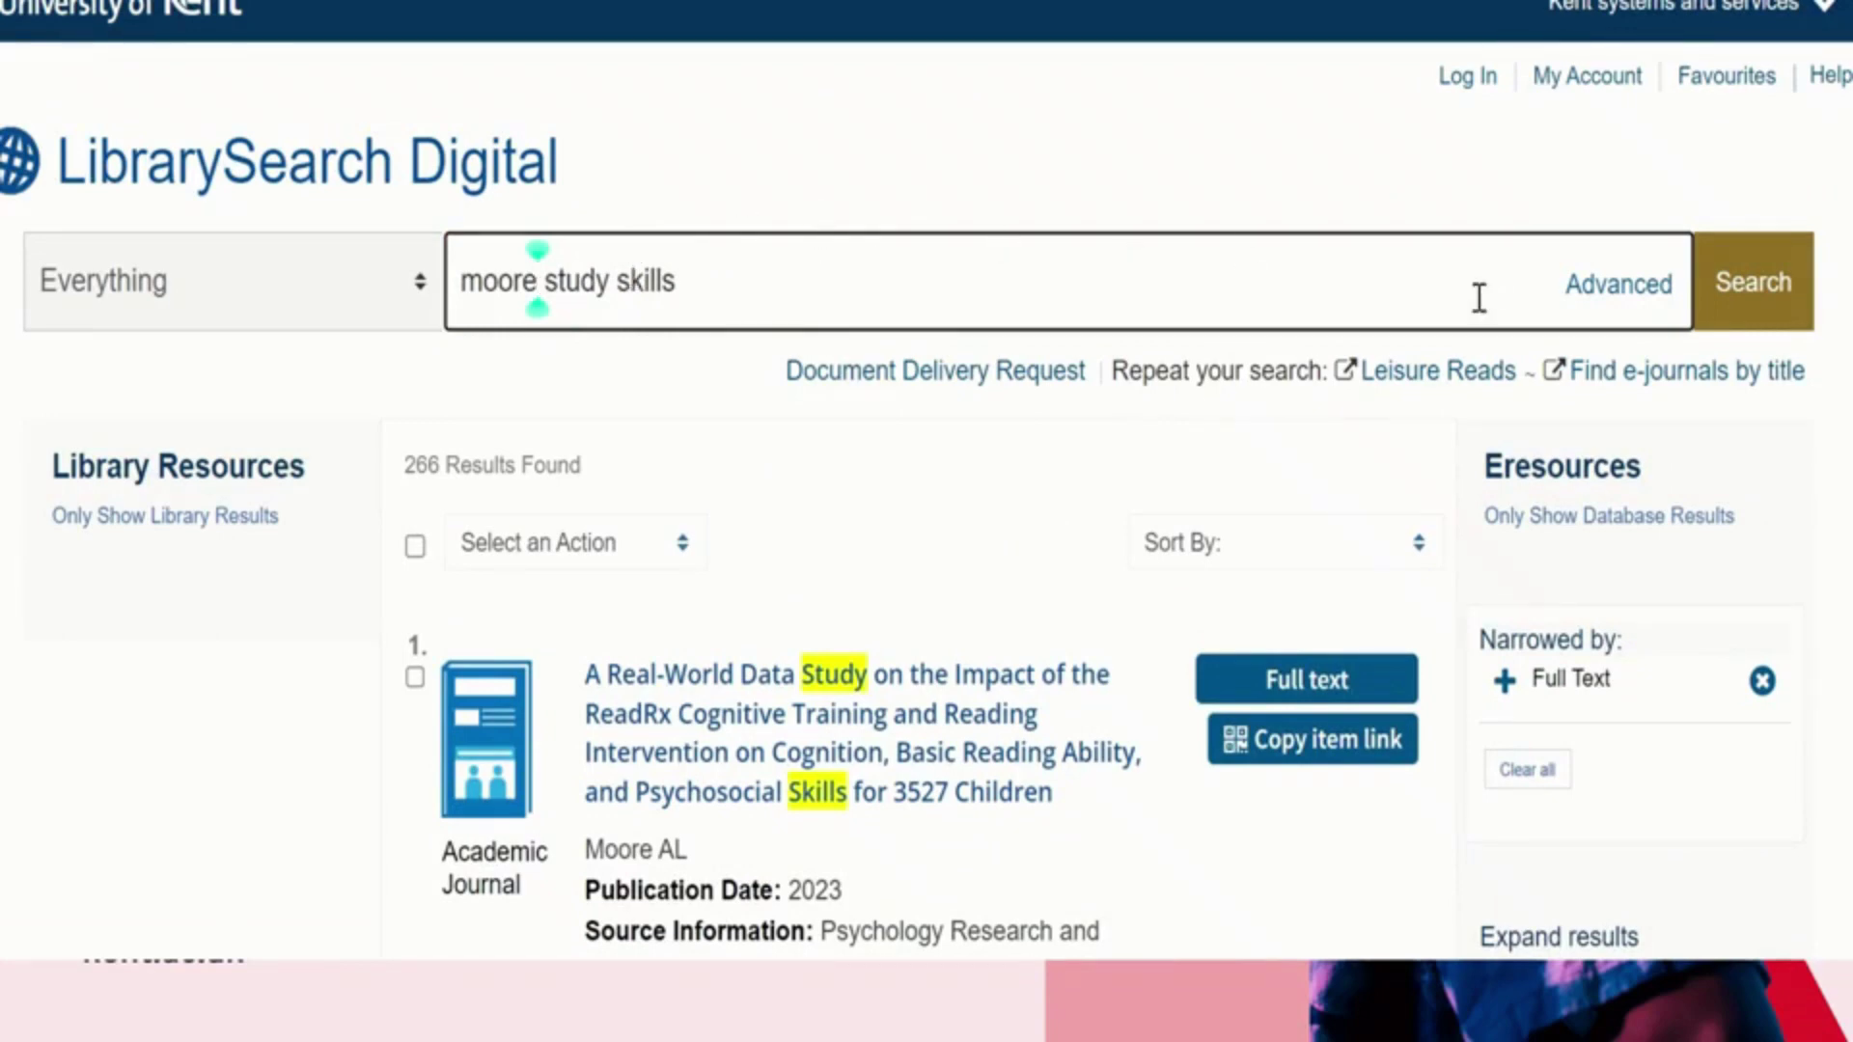
pyautogui.click(1757, 290)
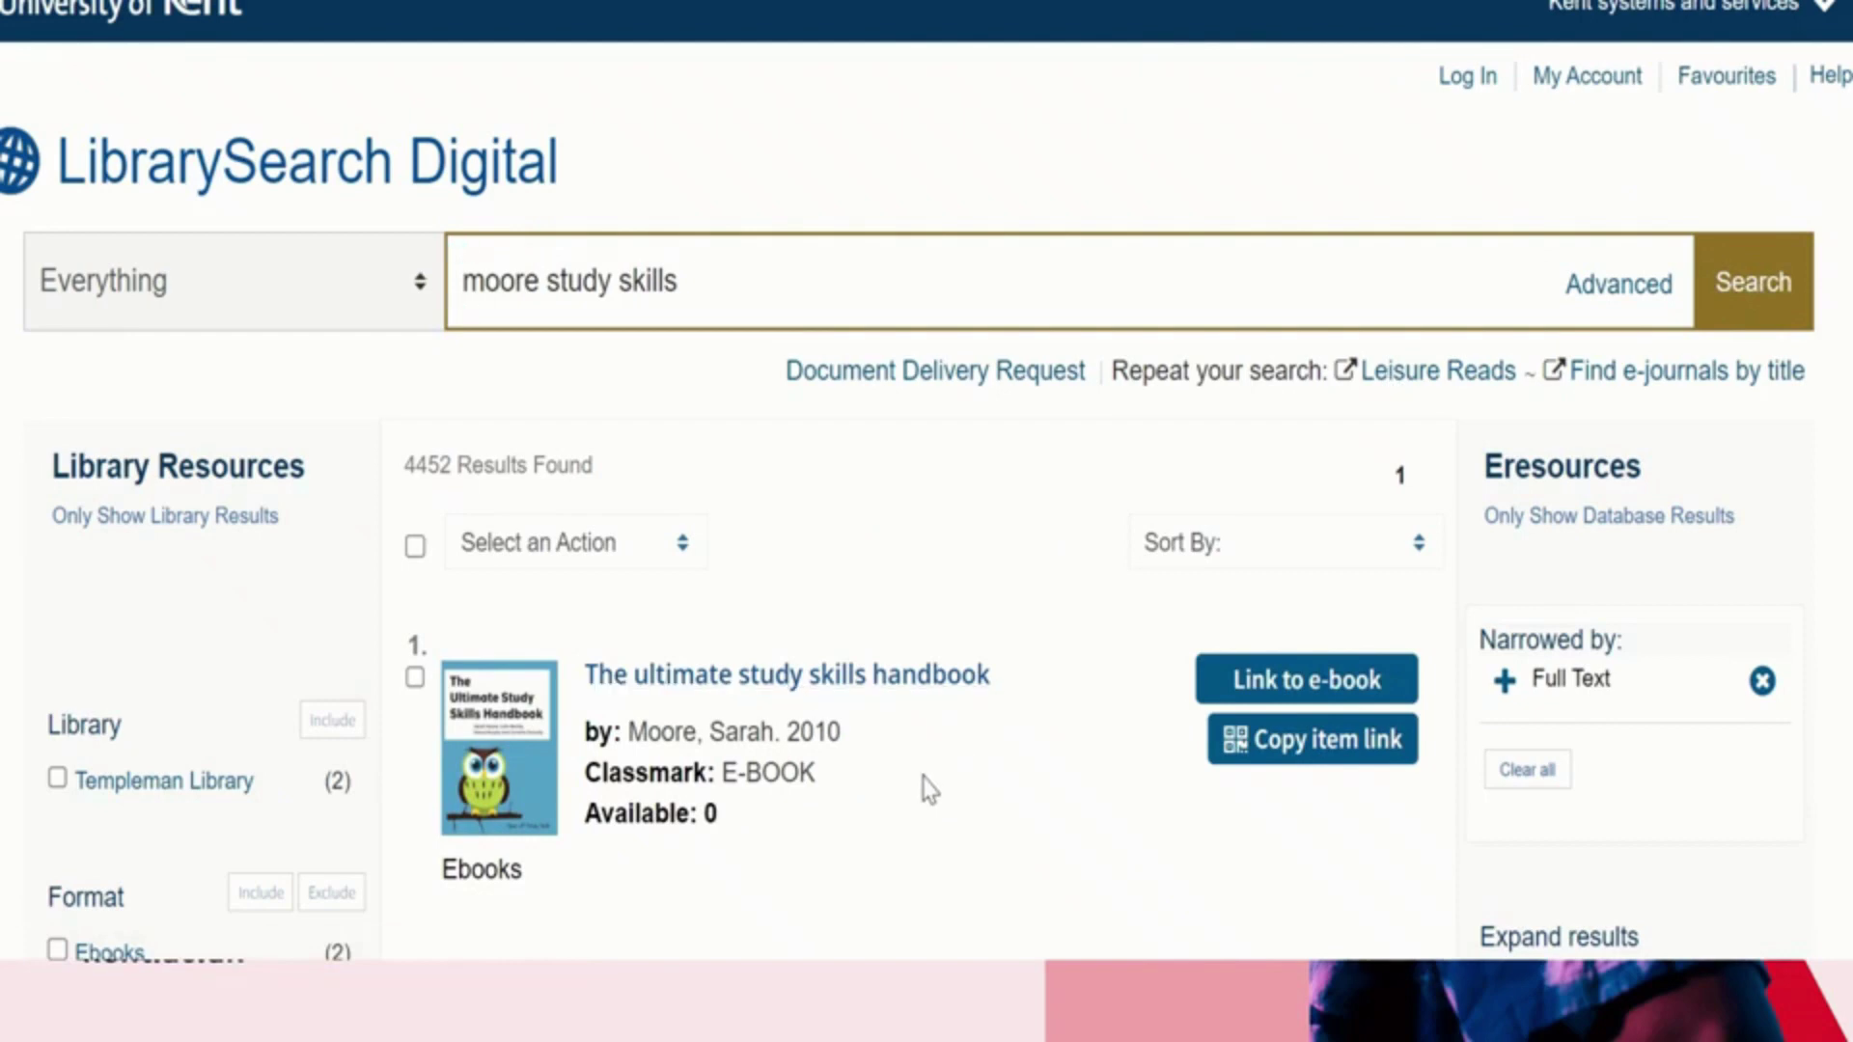
# - Open the e-book link for "The ultimate study skills handbook", confirm the site notification and review the book's page
pyautogui.scroll(-2, 930, 789)
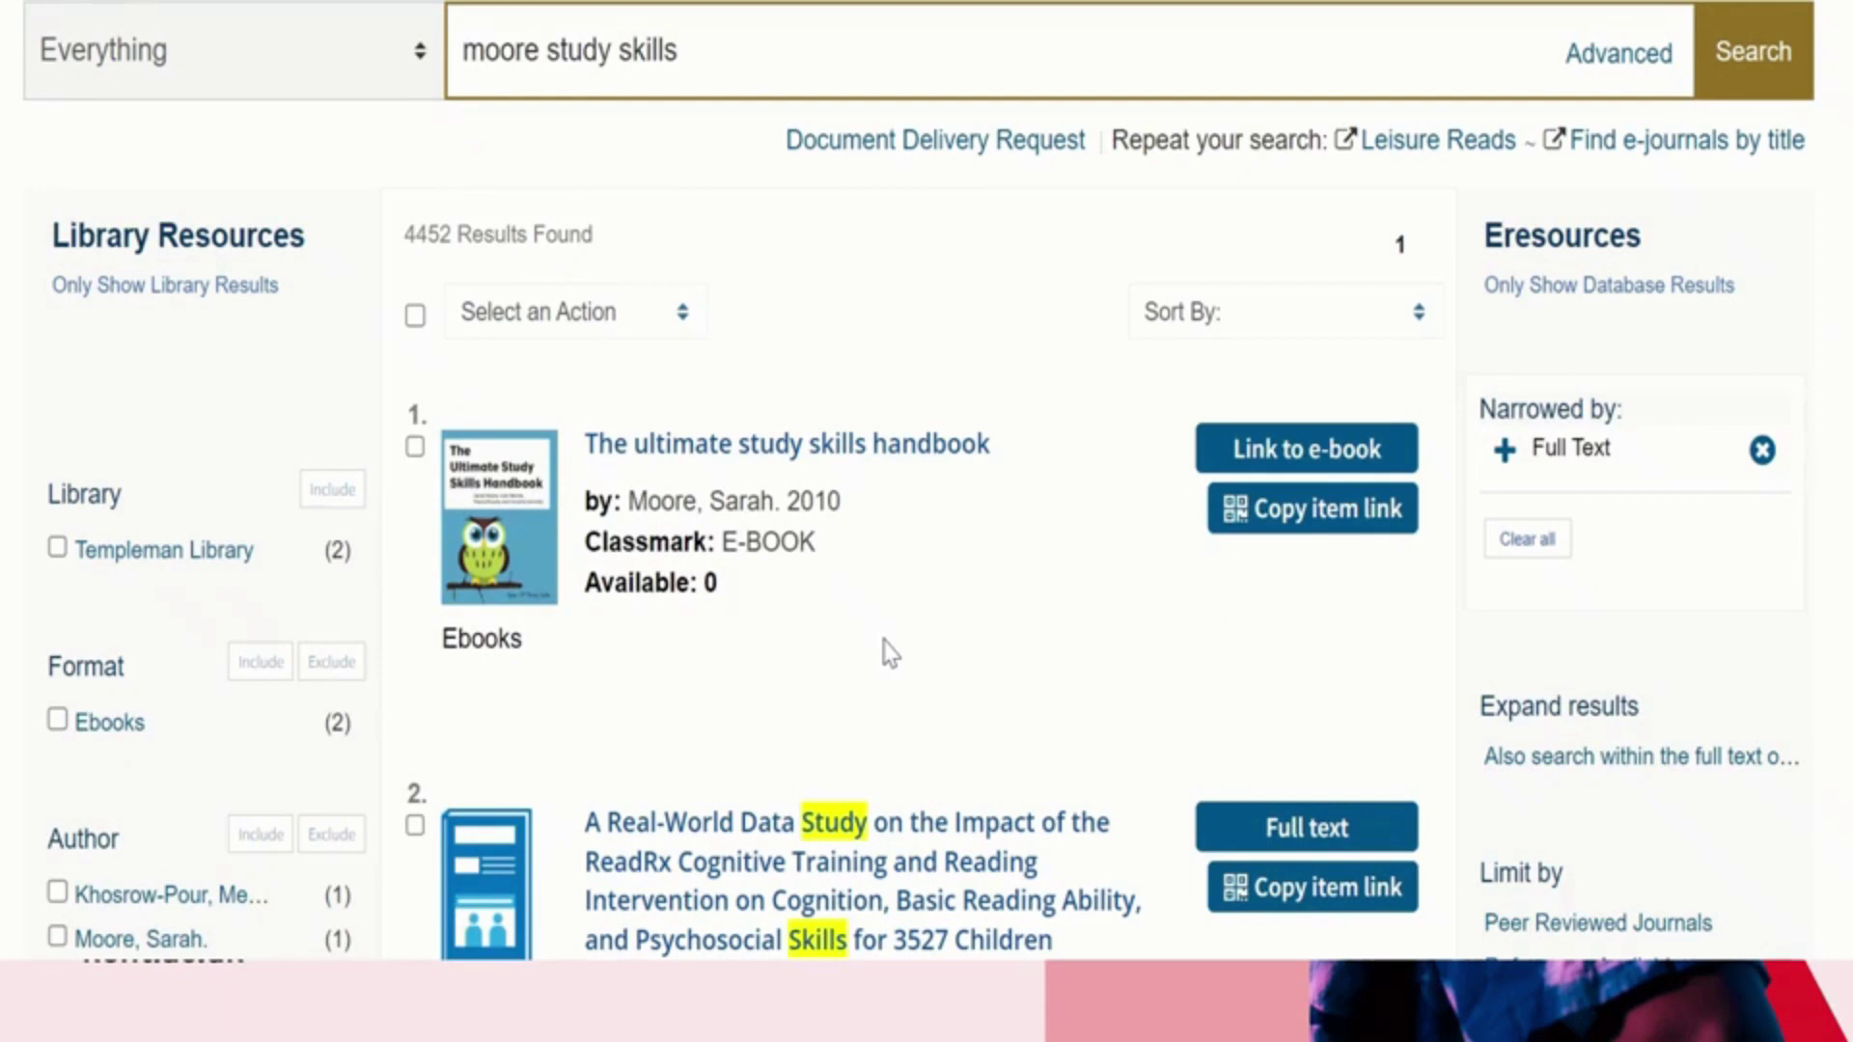
pyautogui.click(1300, 451)
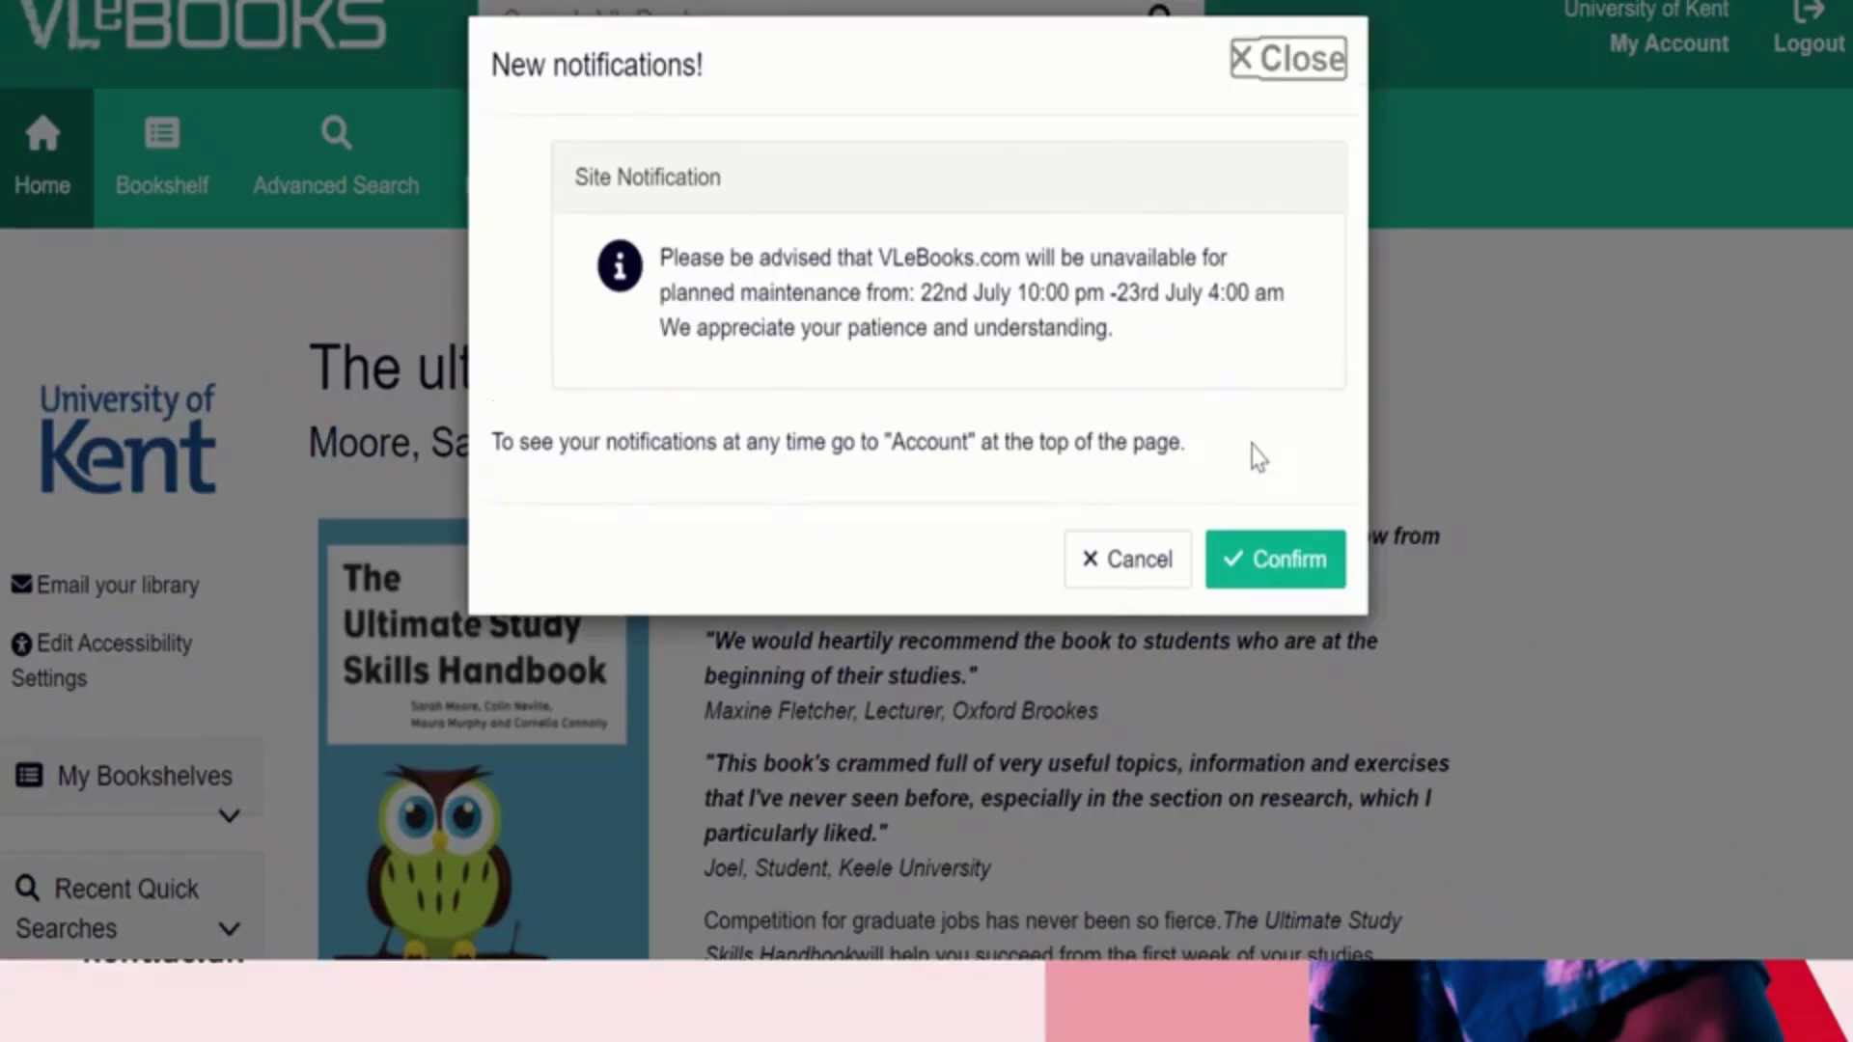
pyautogui.click(1243, 568)
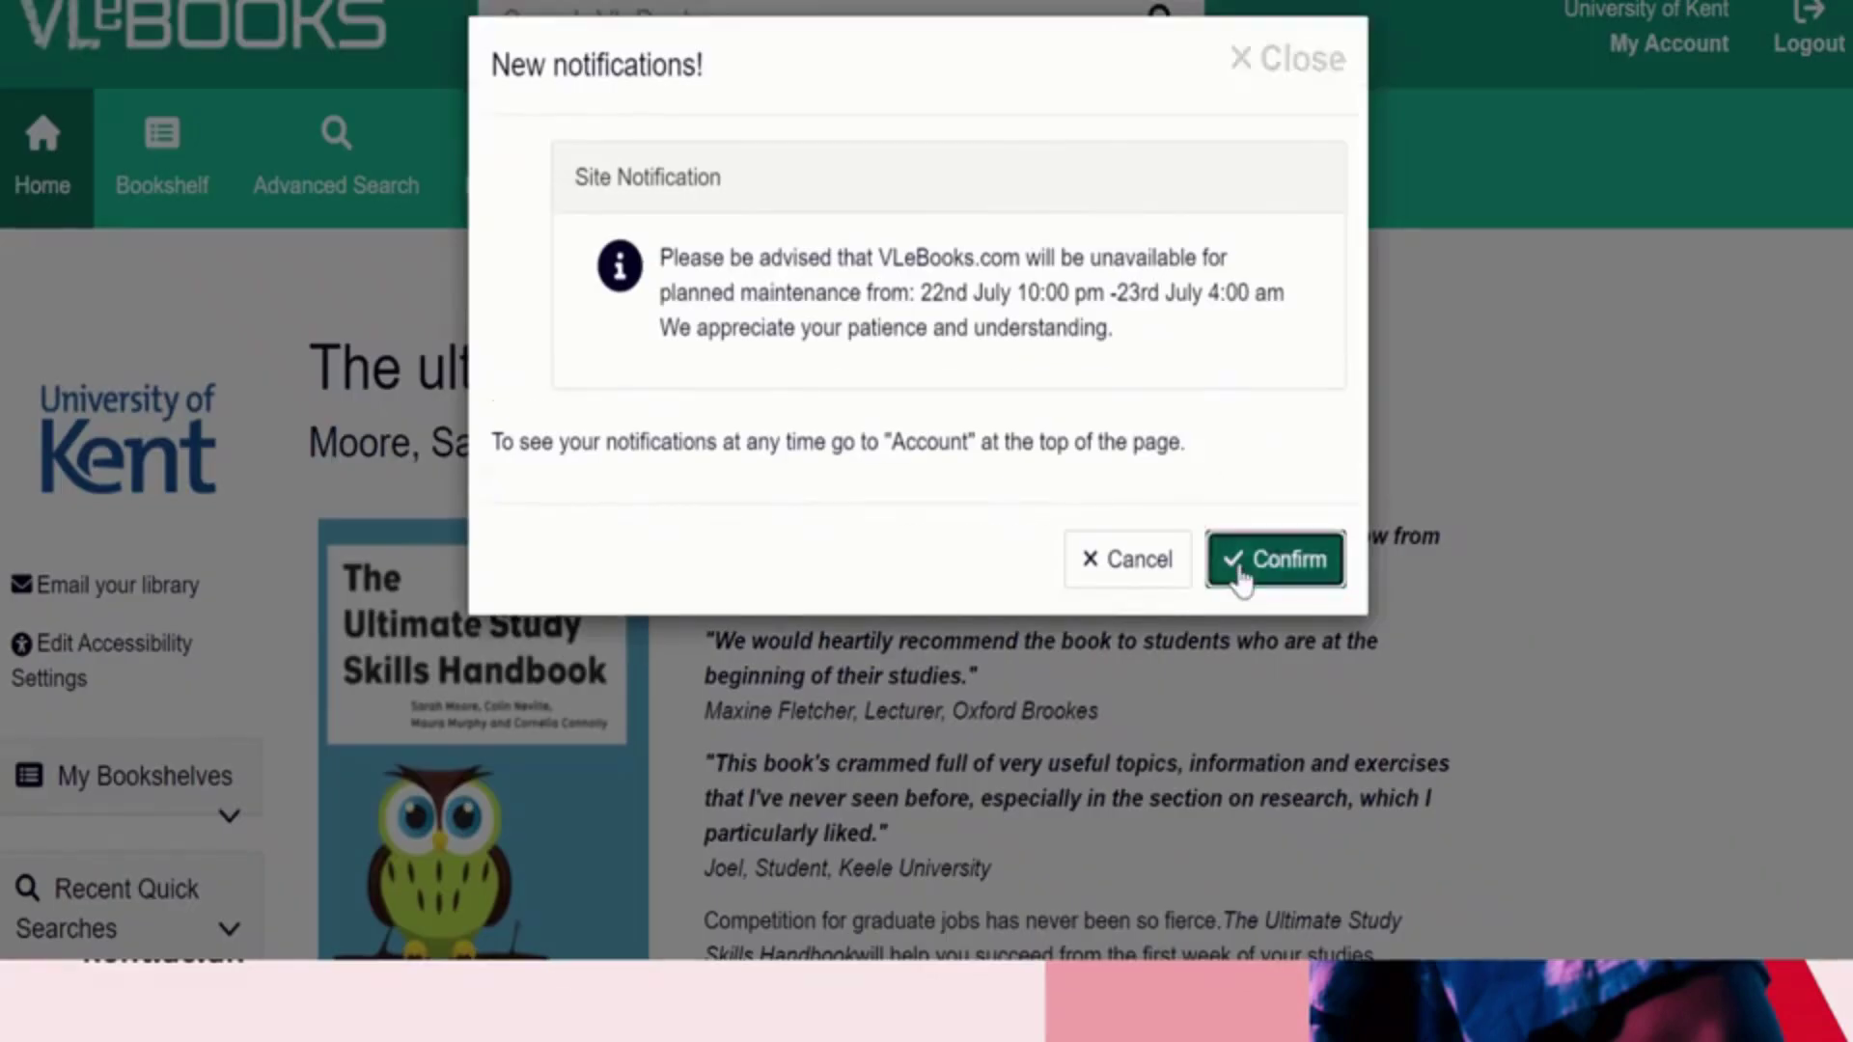
pyautogui.scroll(-4, 895, 641)
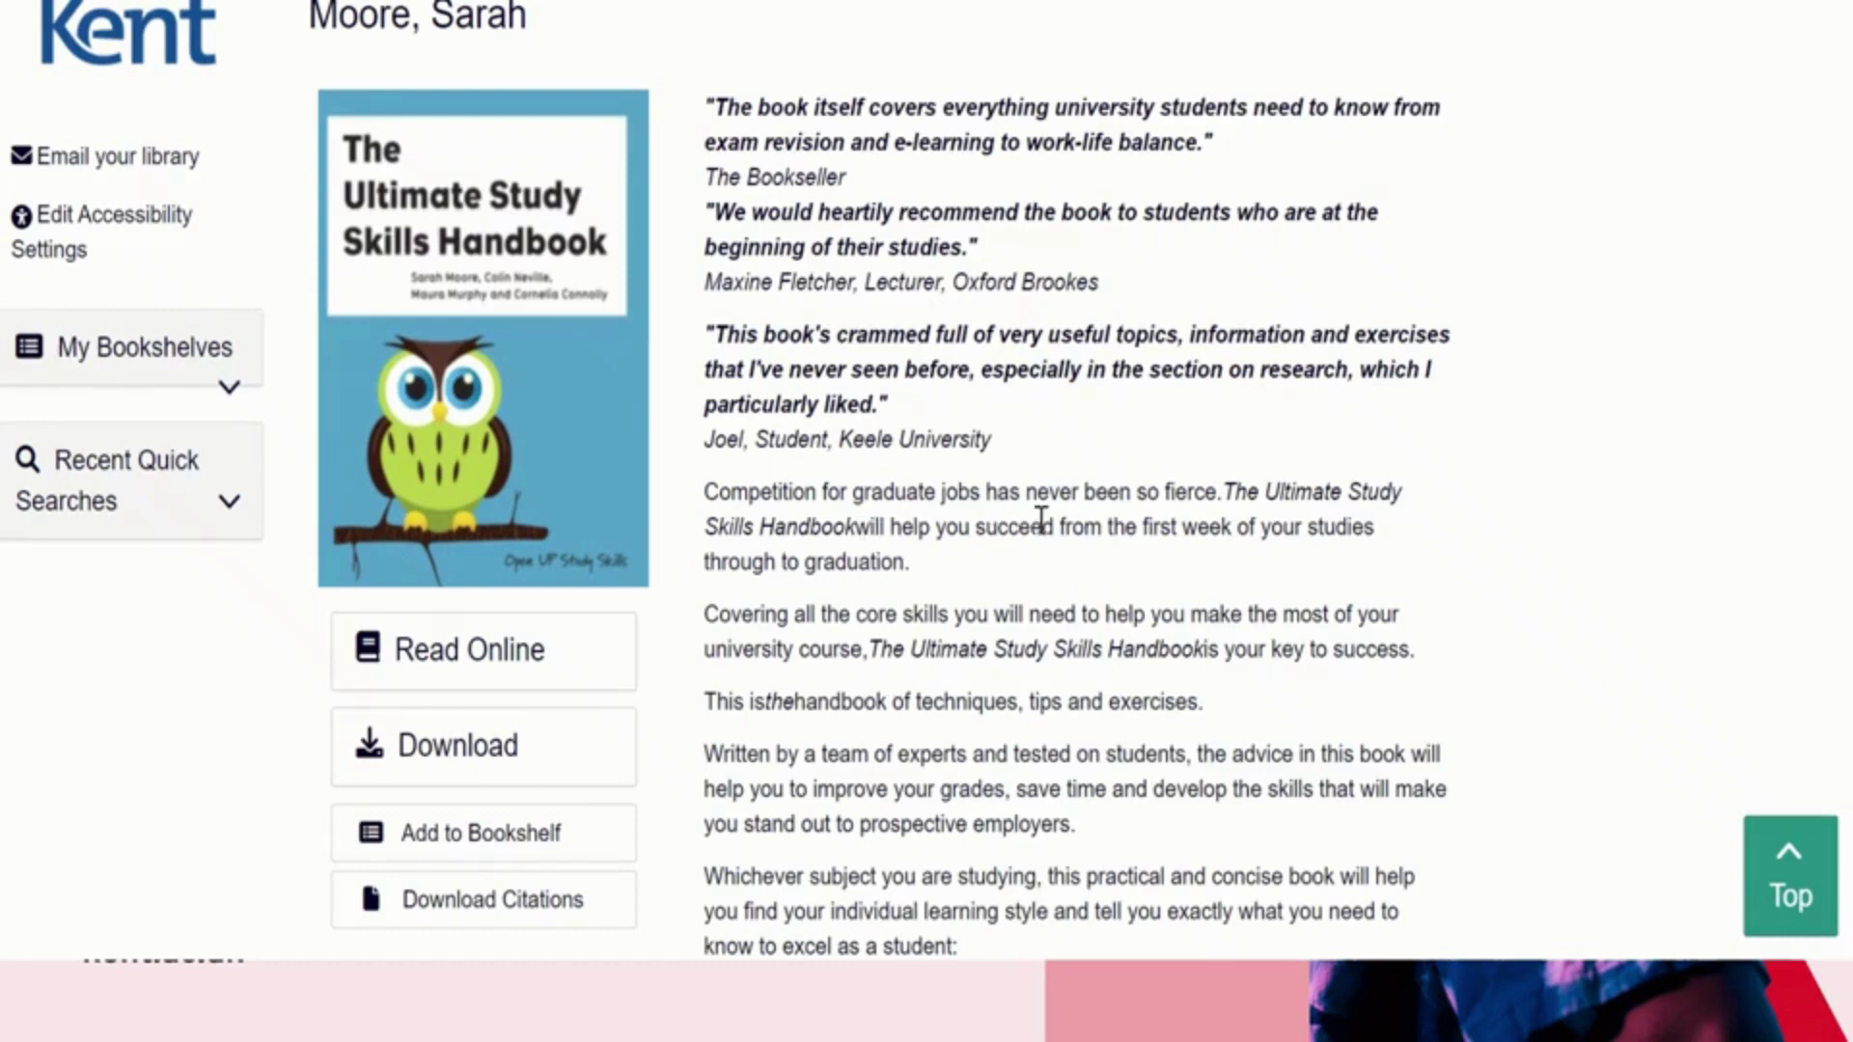
pyautogui.scroll(3, 1042, 521)
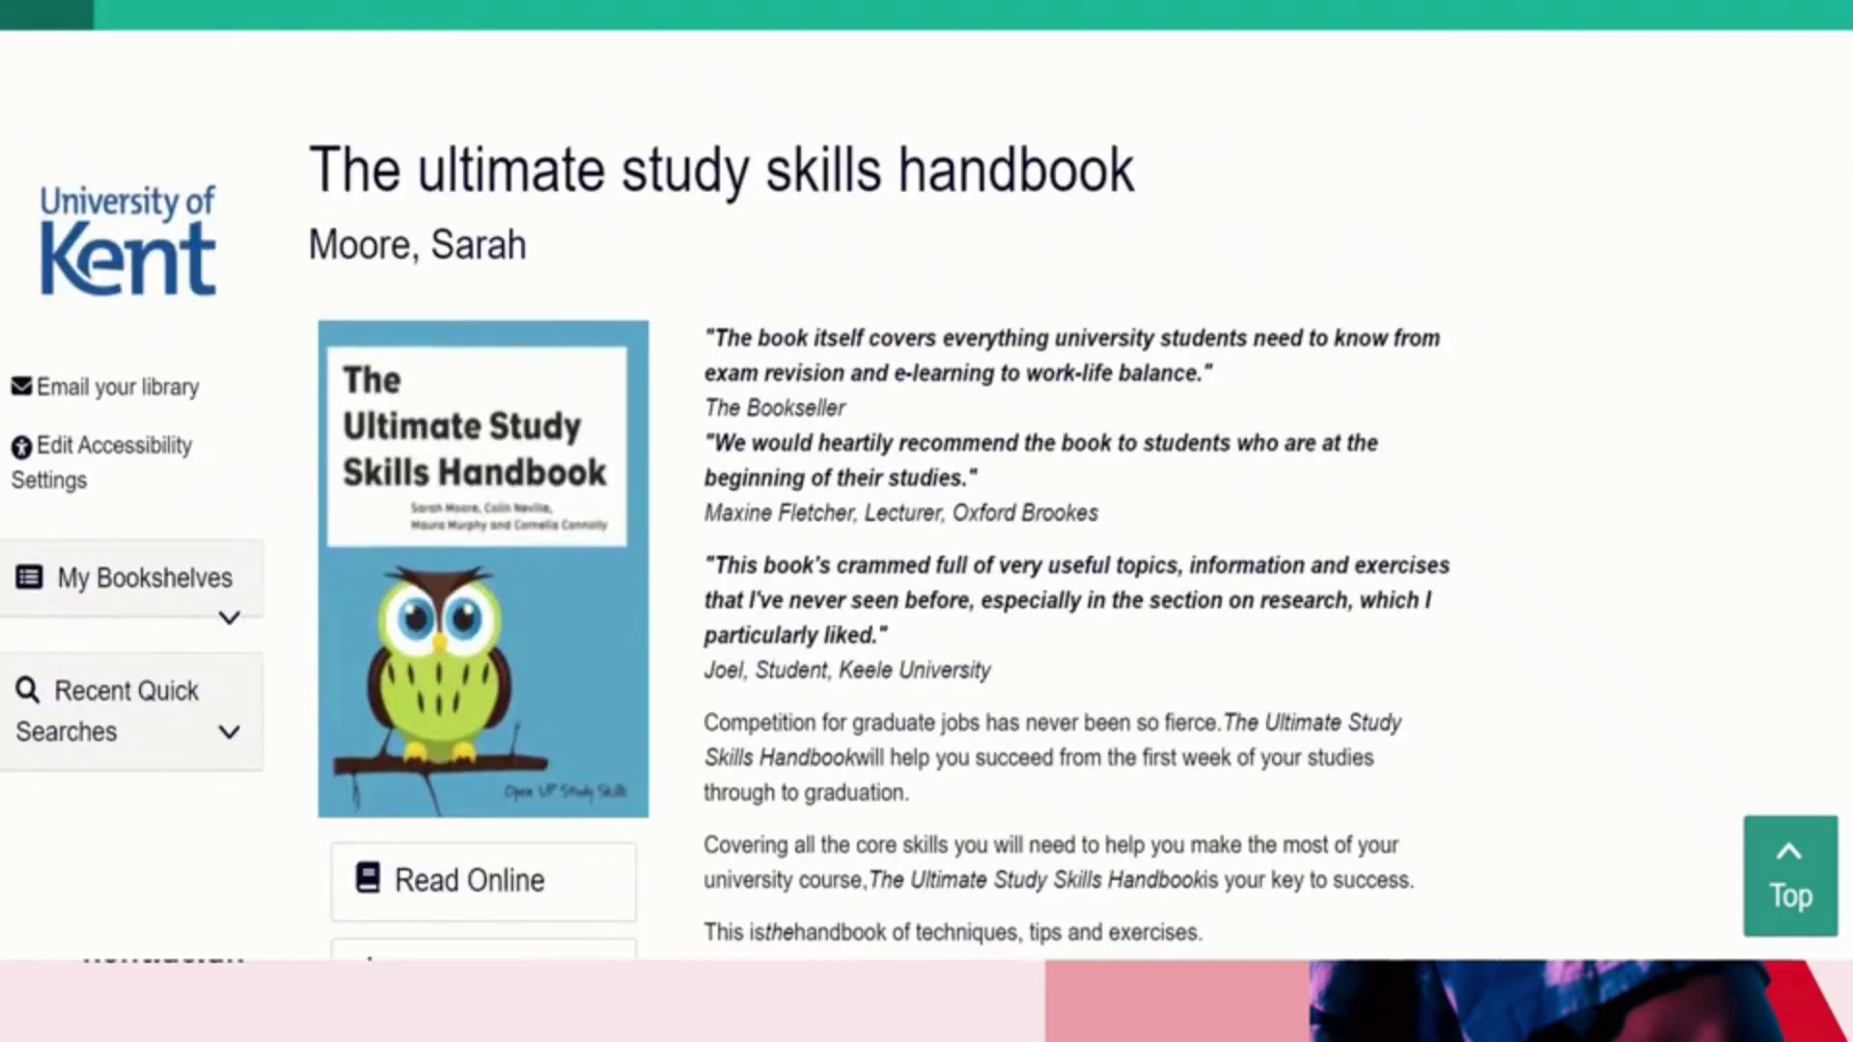
# - Return to the LibrarySearch Digital results and look over the "moore study skills" list
pyautogui.click(676, 2)
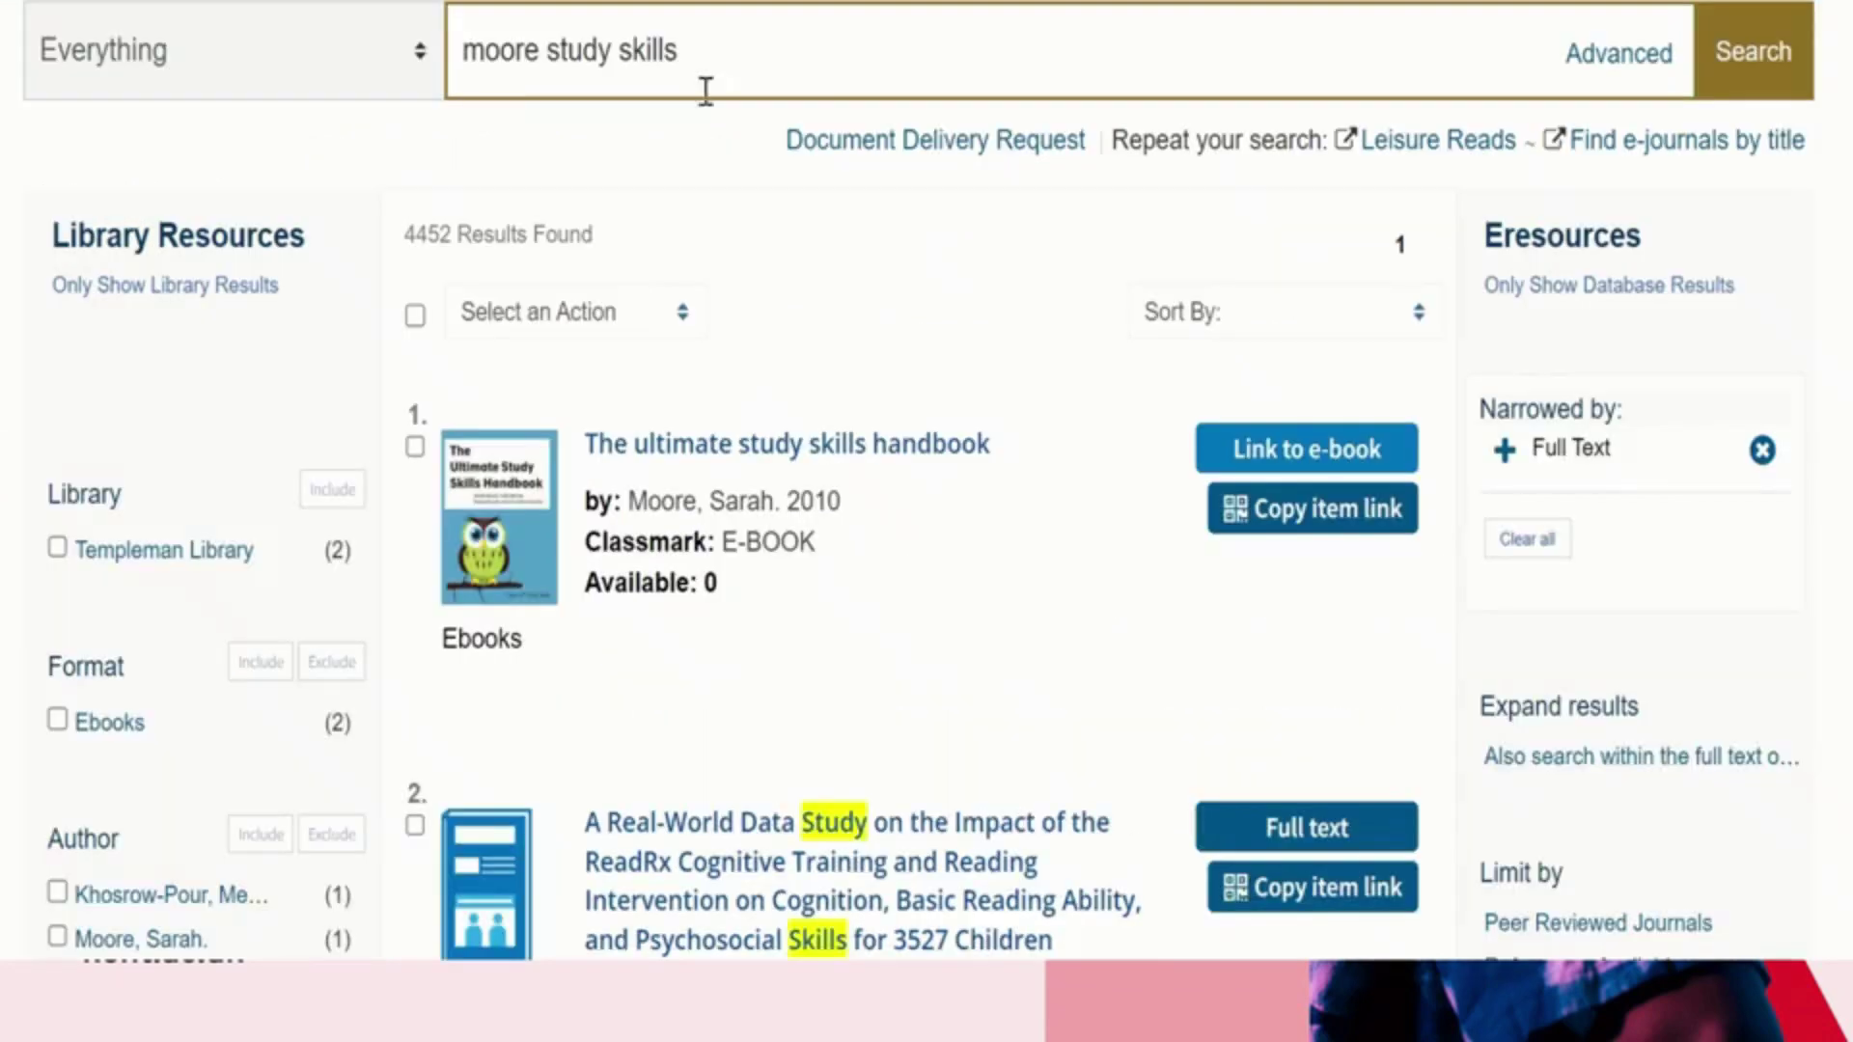
pyautogui.scroll(-2, 849, 608)
pyautogui.scroll(3, 849, 608)
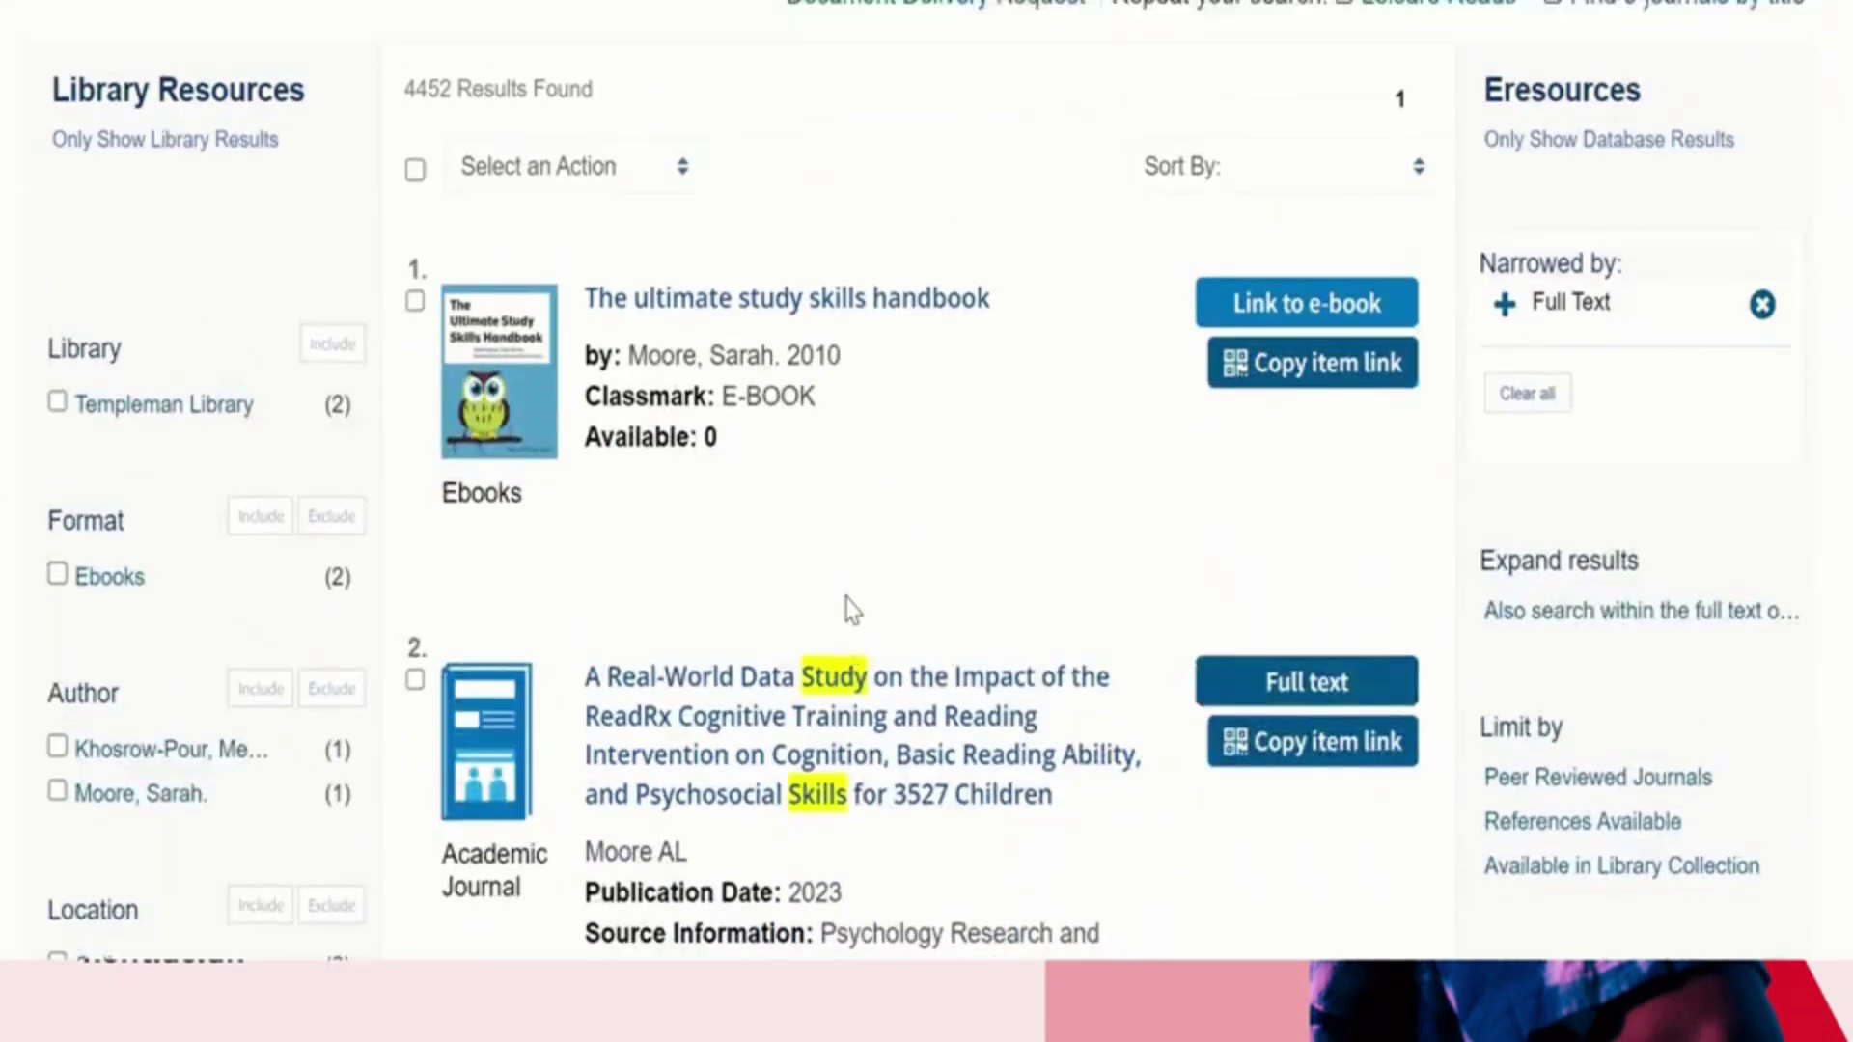
pyautogui.scroll(2, 852, 609)
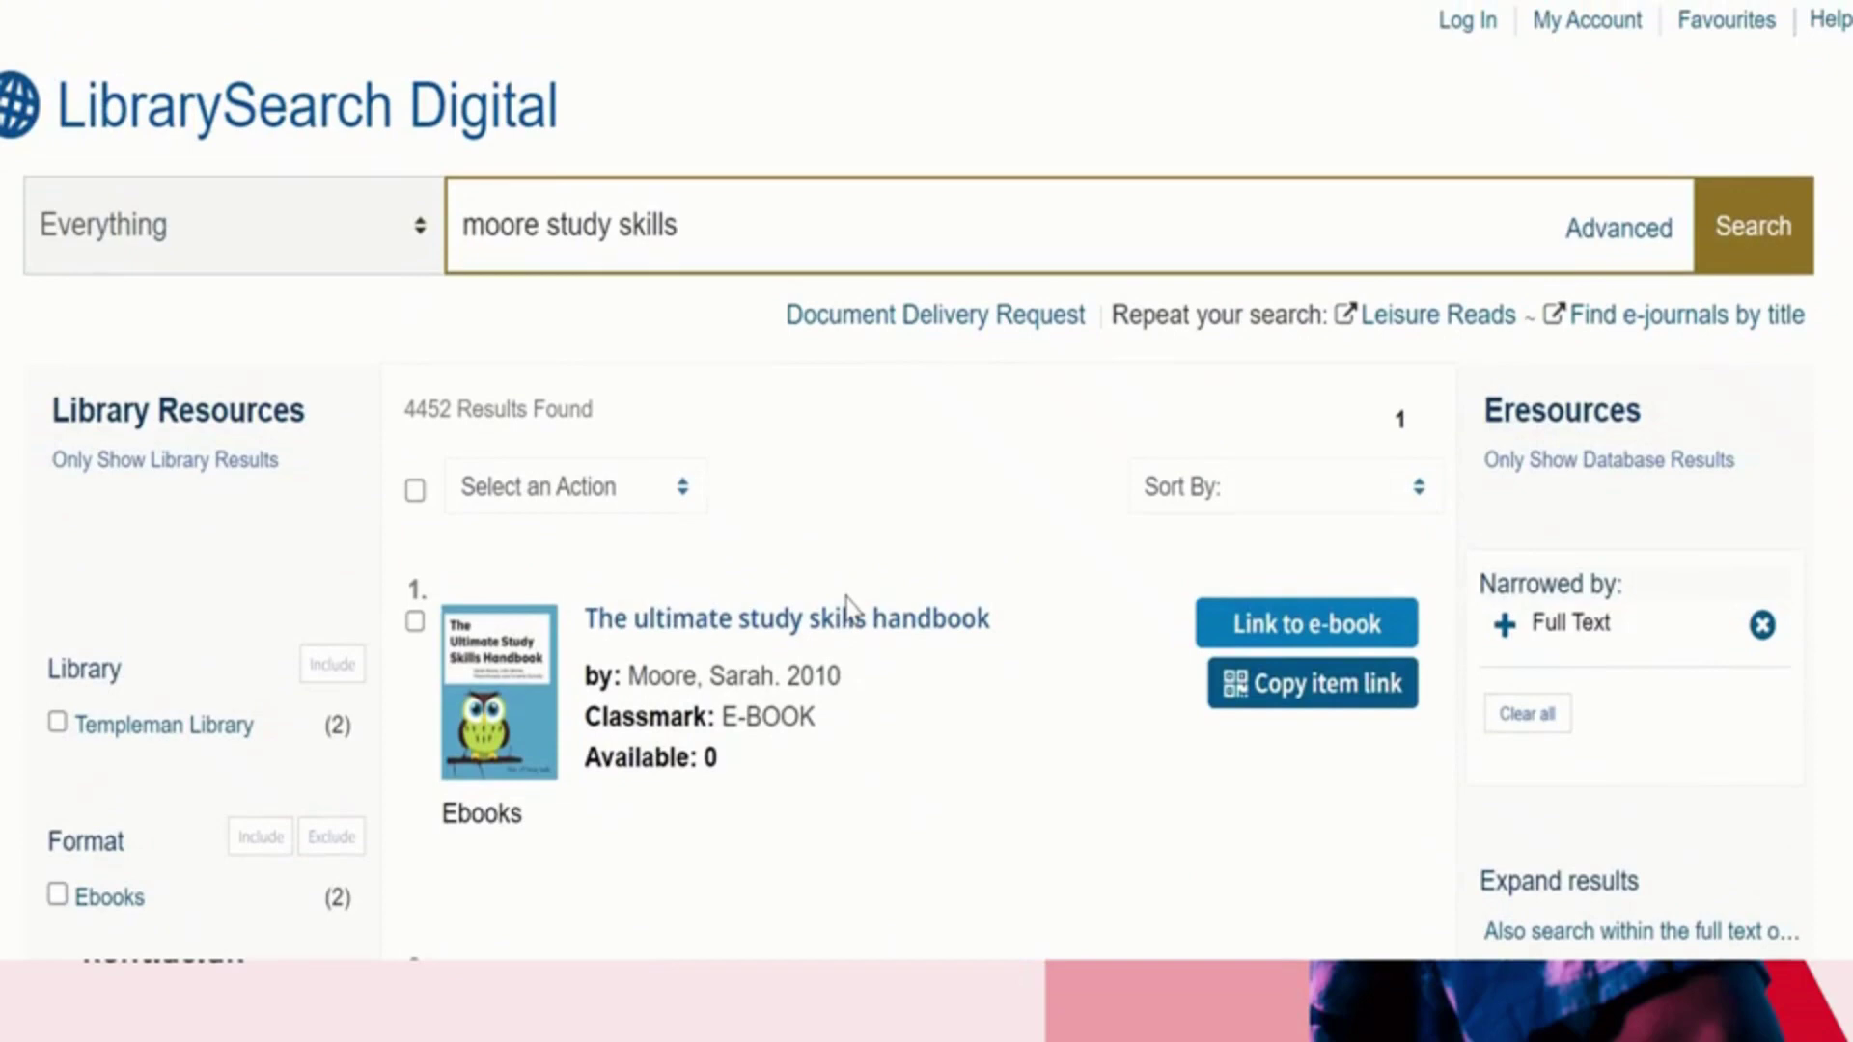
pyautogui.scroll(-3, 847, 608)
pyautogui.scroll(4, 848, 608)
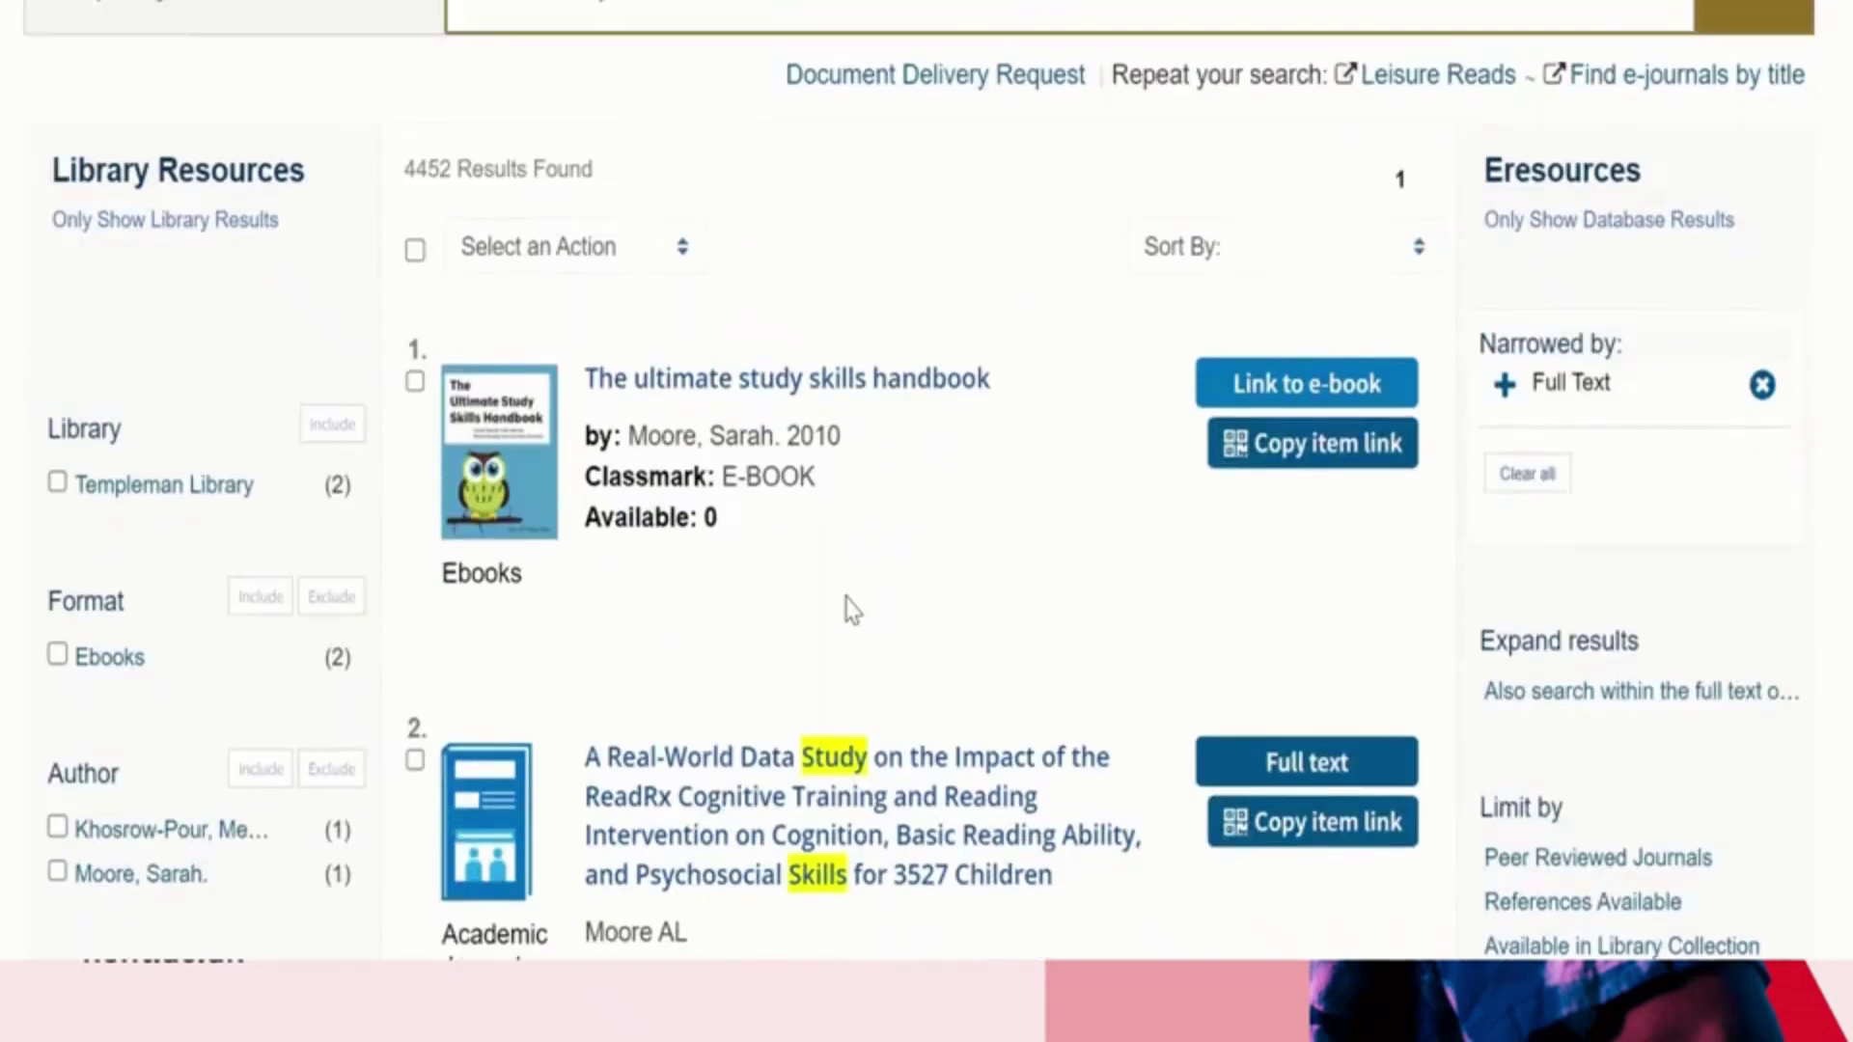
# - Replace the search query with the exact phrase "freedom of expression" in quotation marks and run the search
pyautogui.click(746, 272)
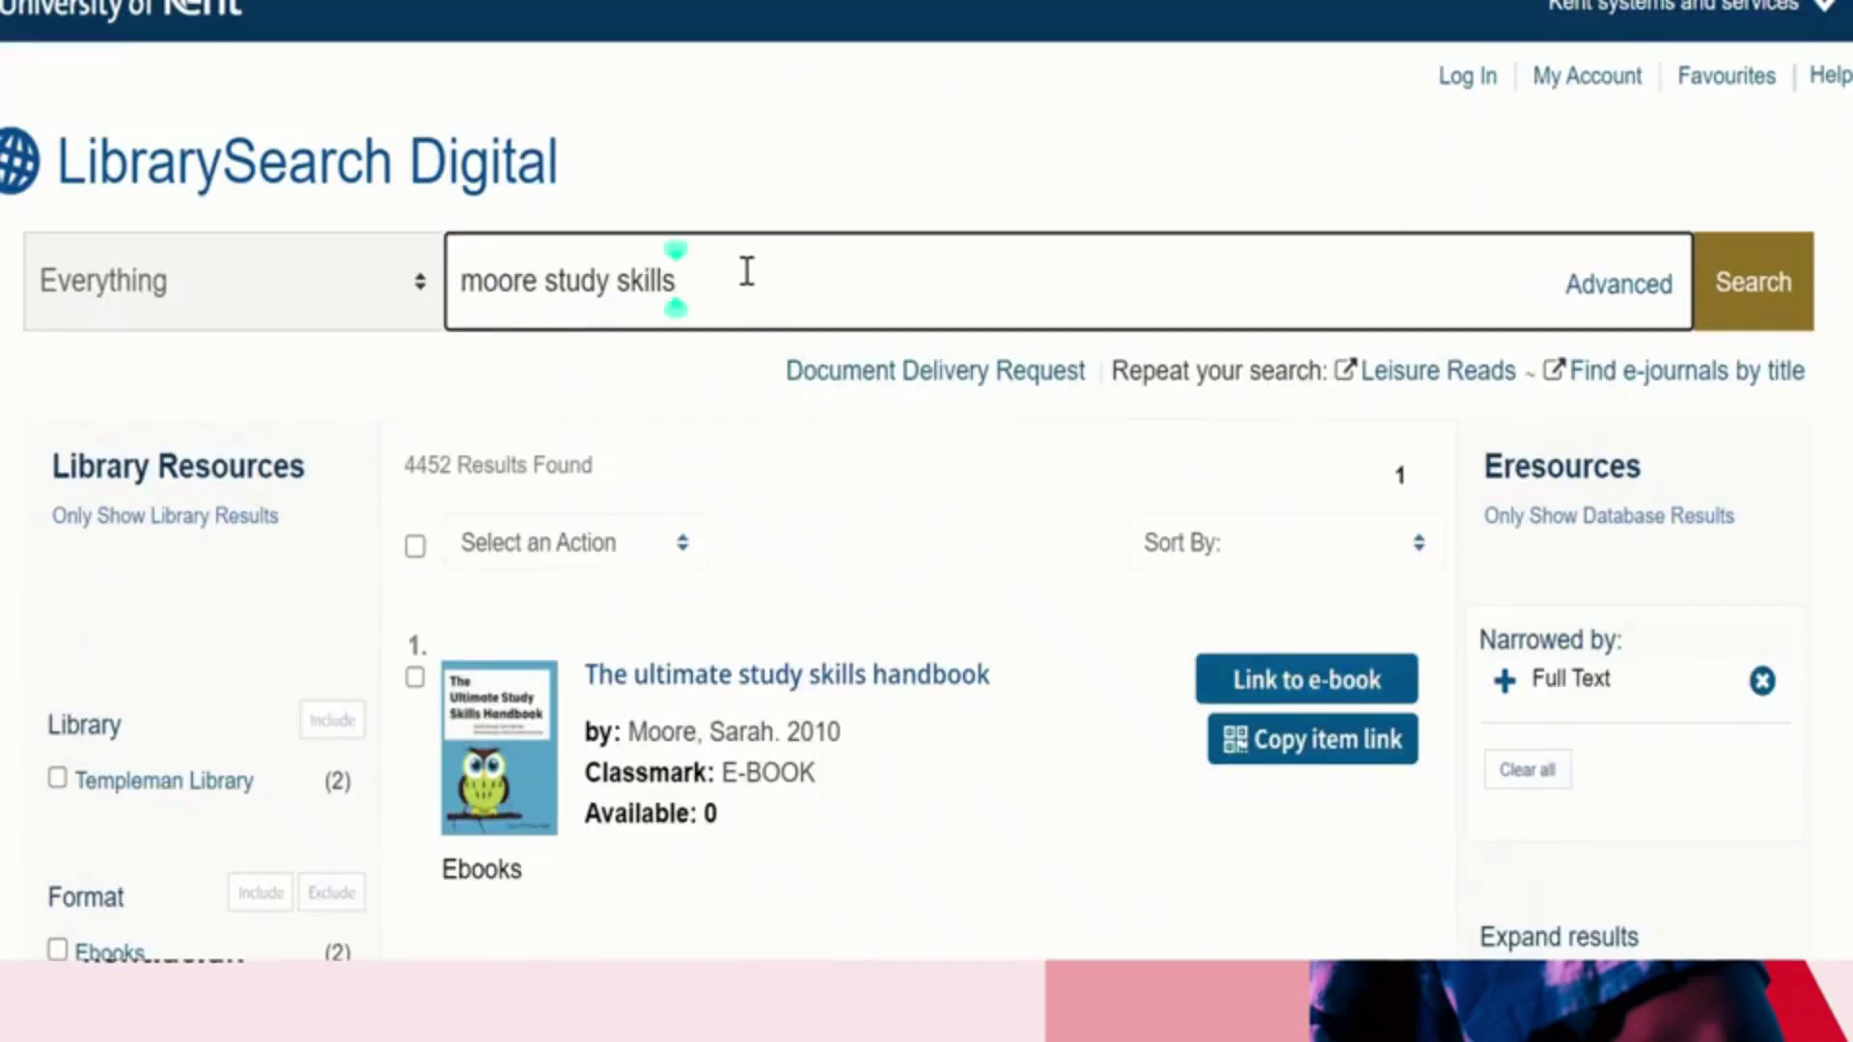
pyautogui.press('BackSpace')
pyautogui.press('BackSpace')
pyautogui.press('BackSpace')
pyautogui.press('BackSpace')
pyautogui.press('BackSpace')
pyautogui.press('BackSpace')
pyautogui.press('BackSpace')
pyautogui.press('BackSpace')
pyautogui.press('BackSpace')
pyautogui.press('BackSpace')
pyautogui.press('BackSpace')
pyautogui.press('BackSpace')
pyautogui.press('BackSpace')
pyautogui.press('BackSpace')
pyautogui.press('BackSpace')
pyautogui.press('BackSpace')
pyautogui.press('BackSpace')
pyautogui.press('BackSpace')
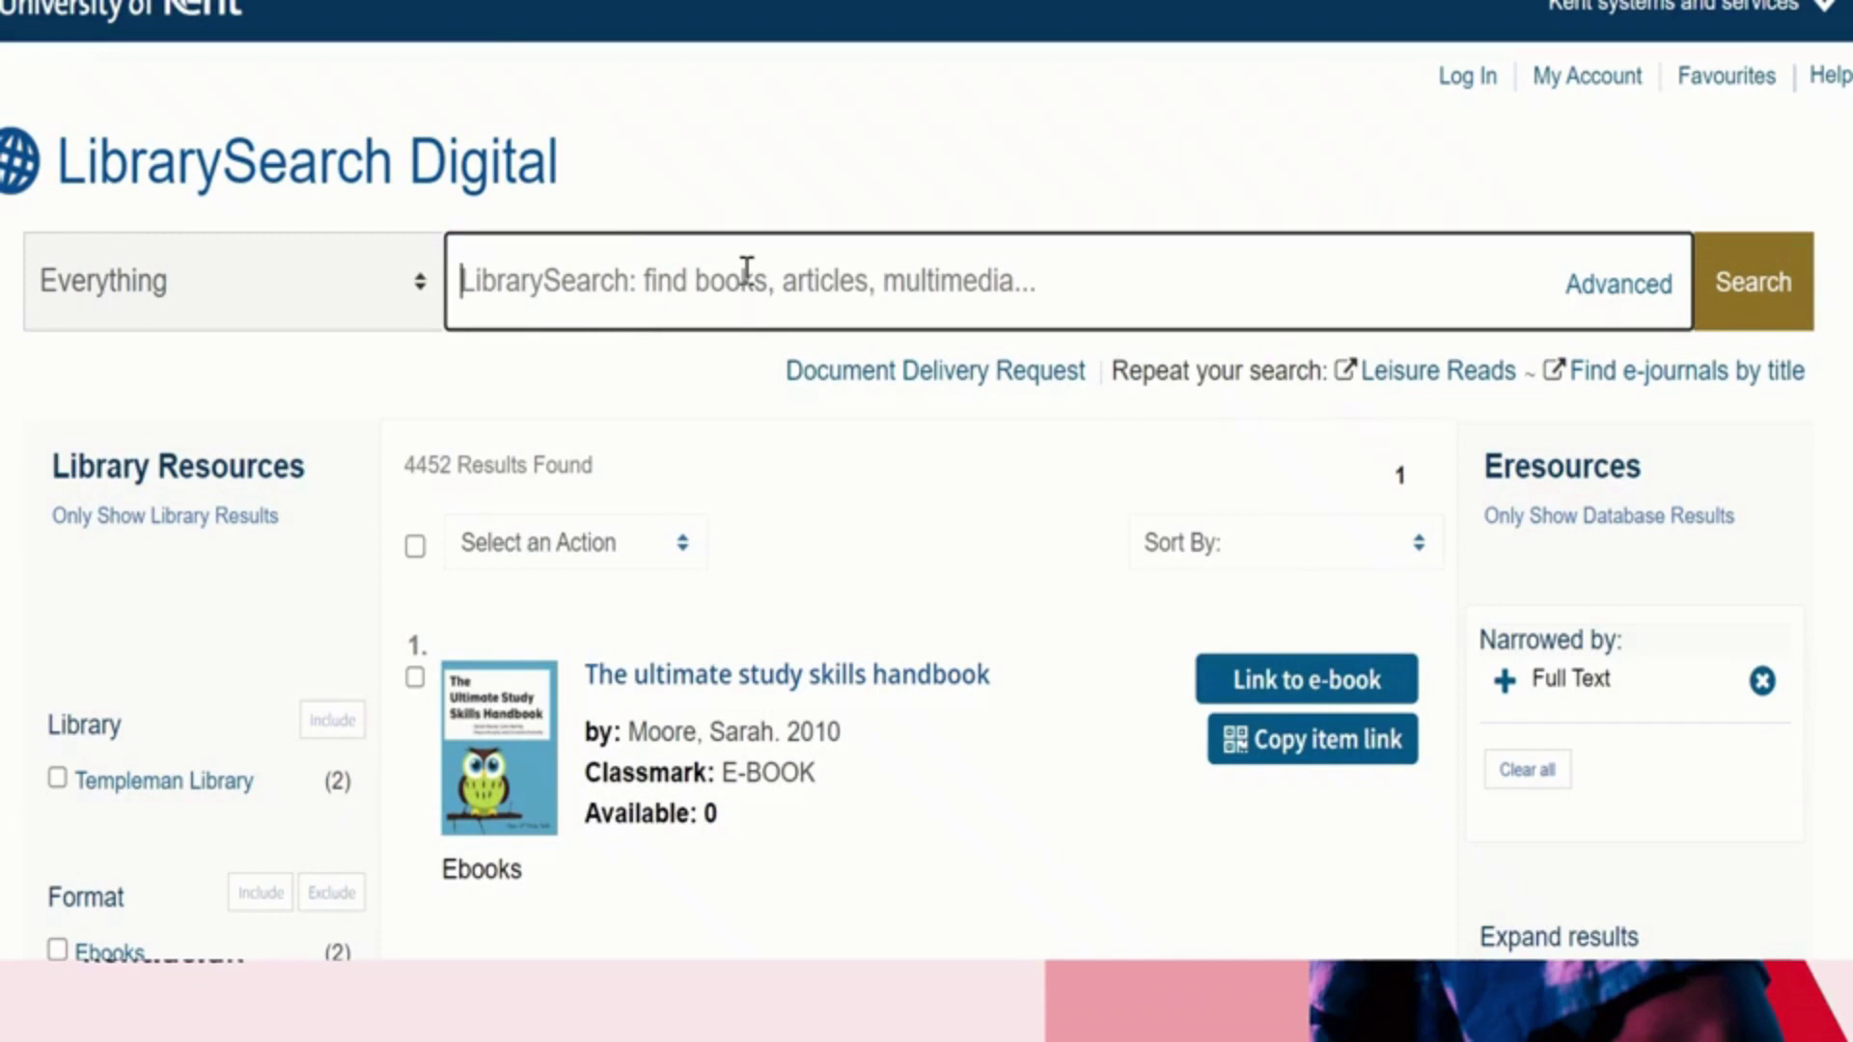
pyautogui.write('"')
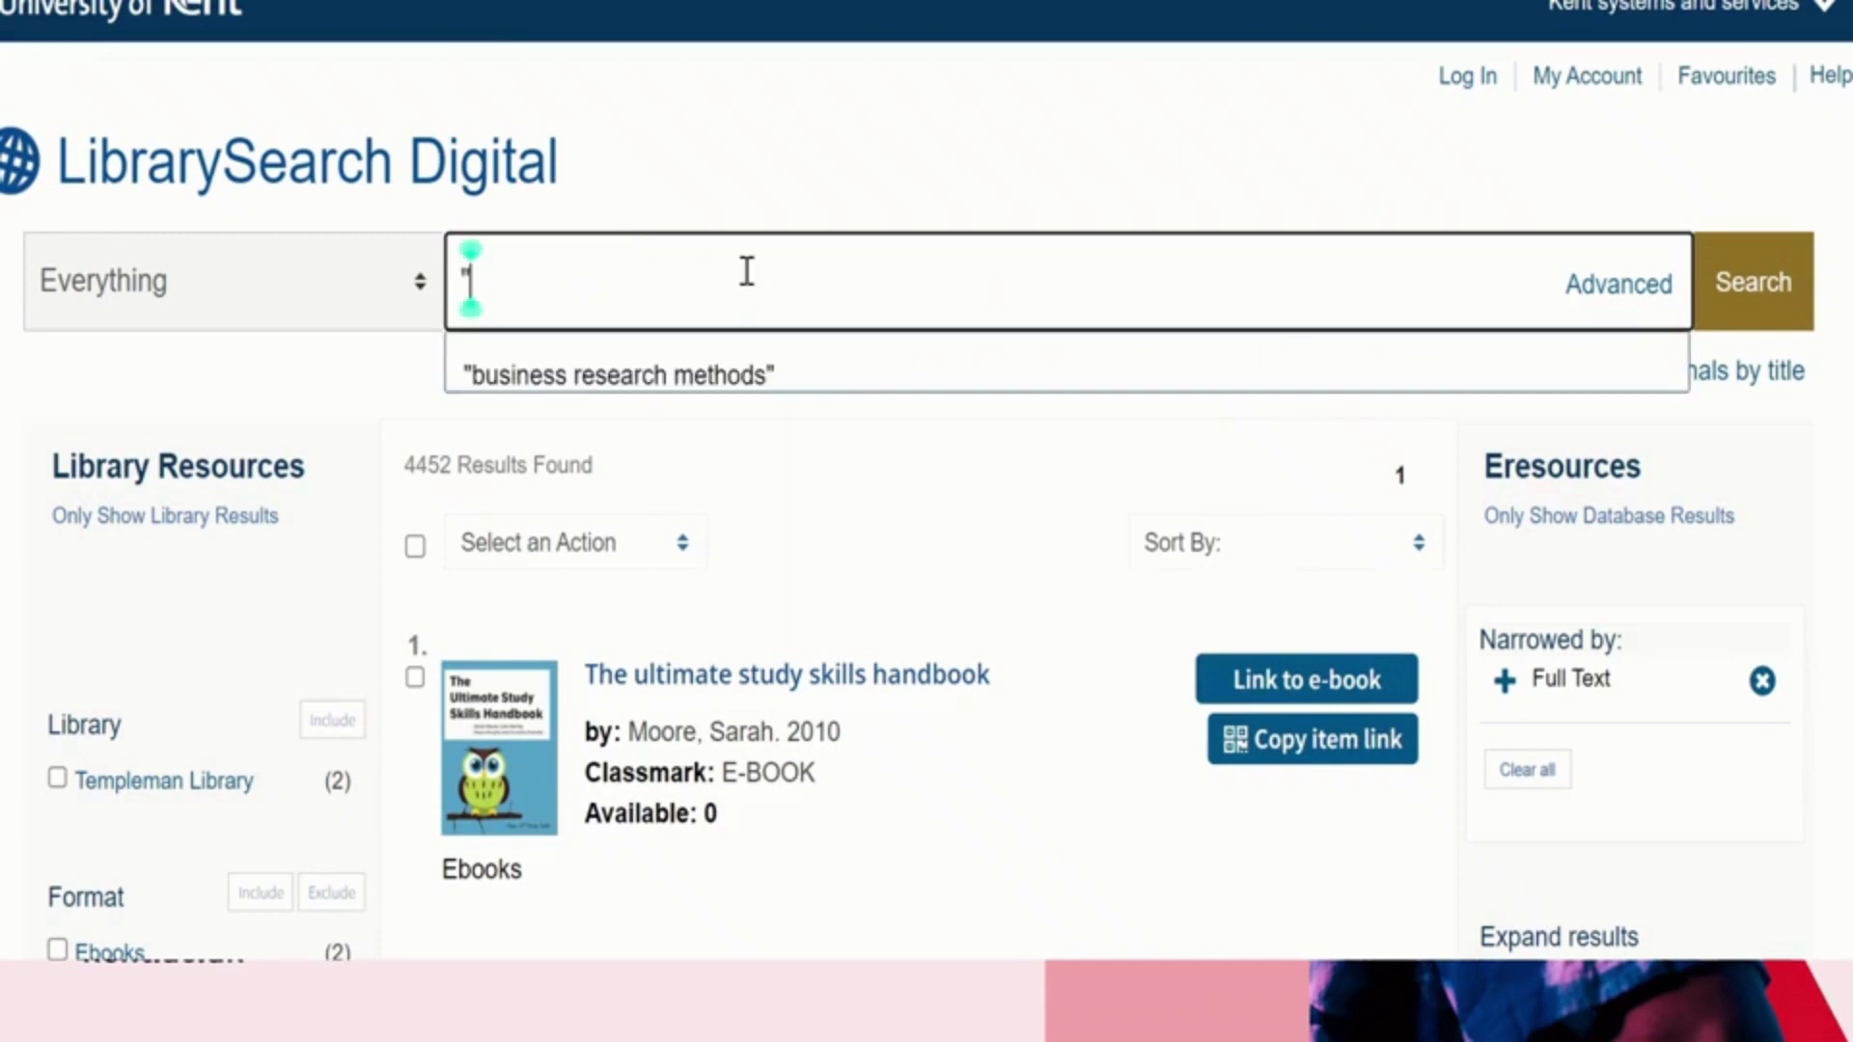
pyautogui.write('freedom')
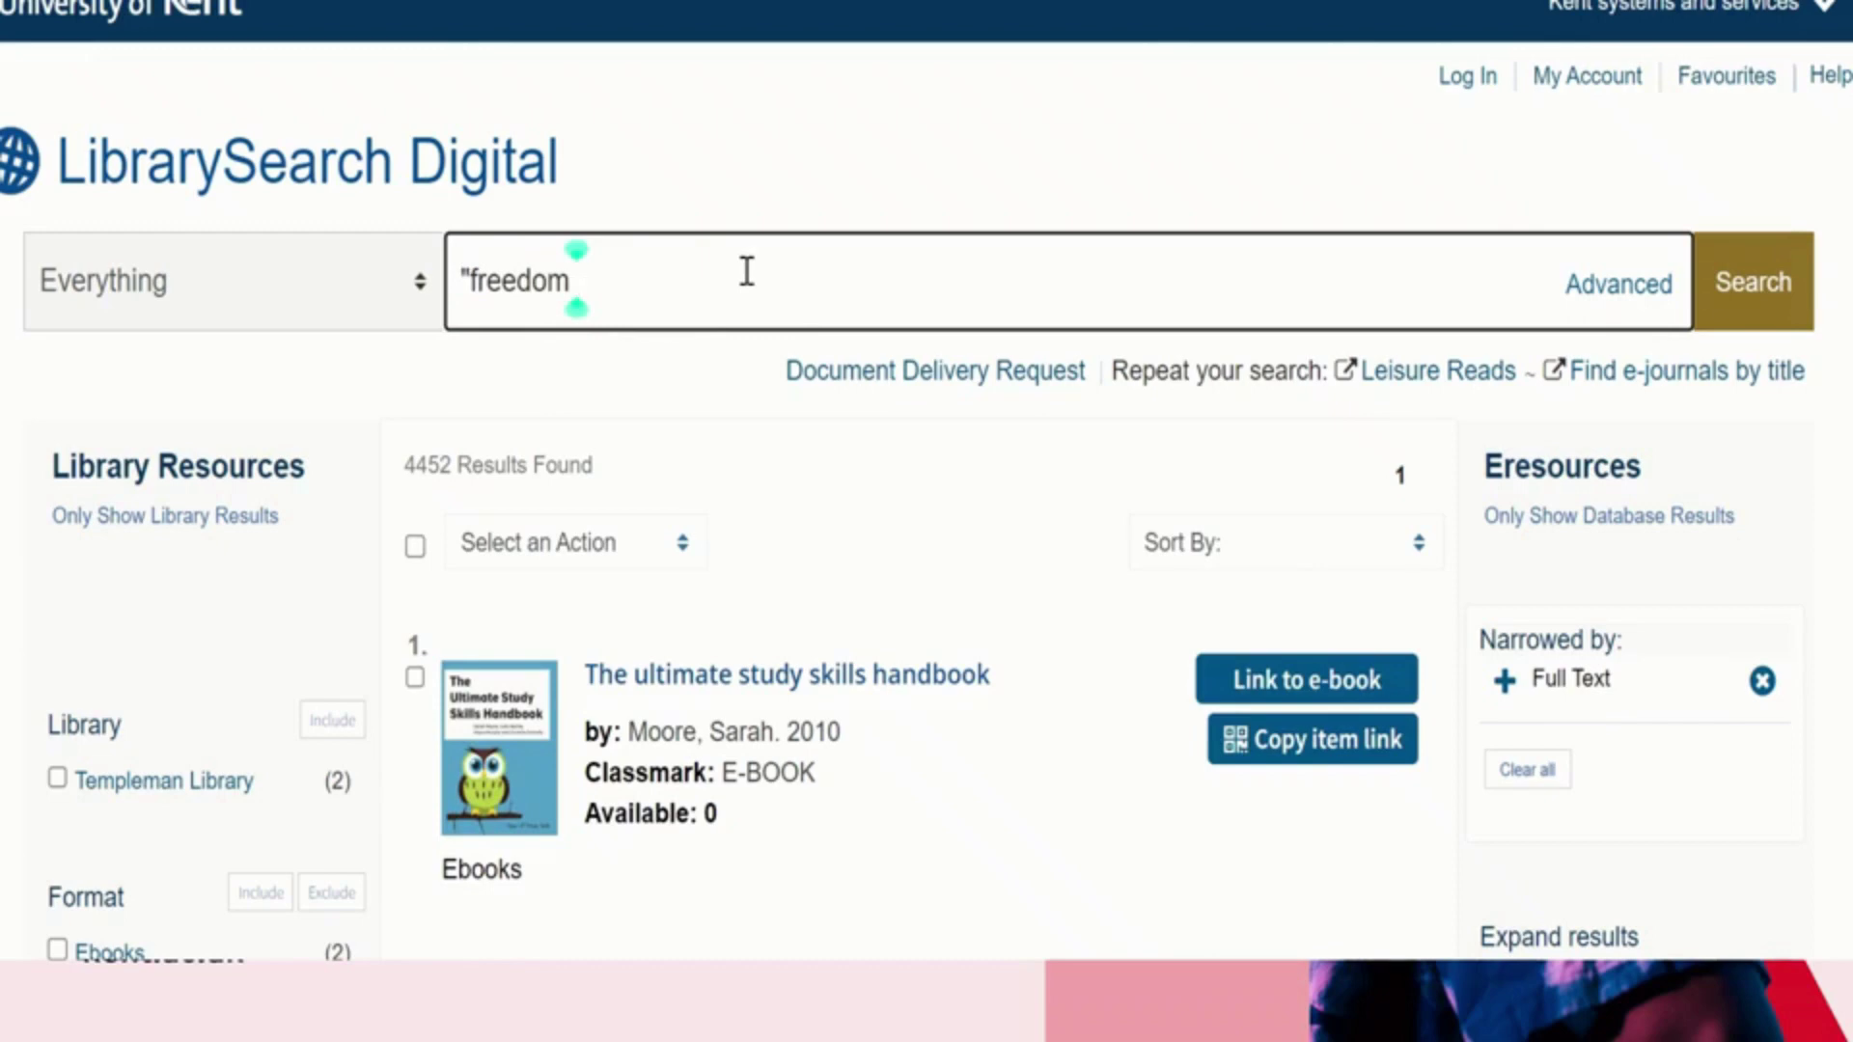
pyautogui.write('of')
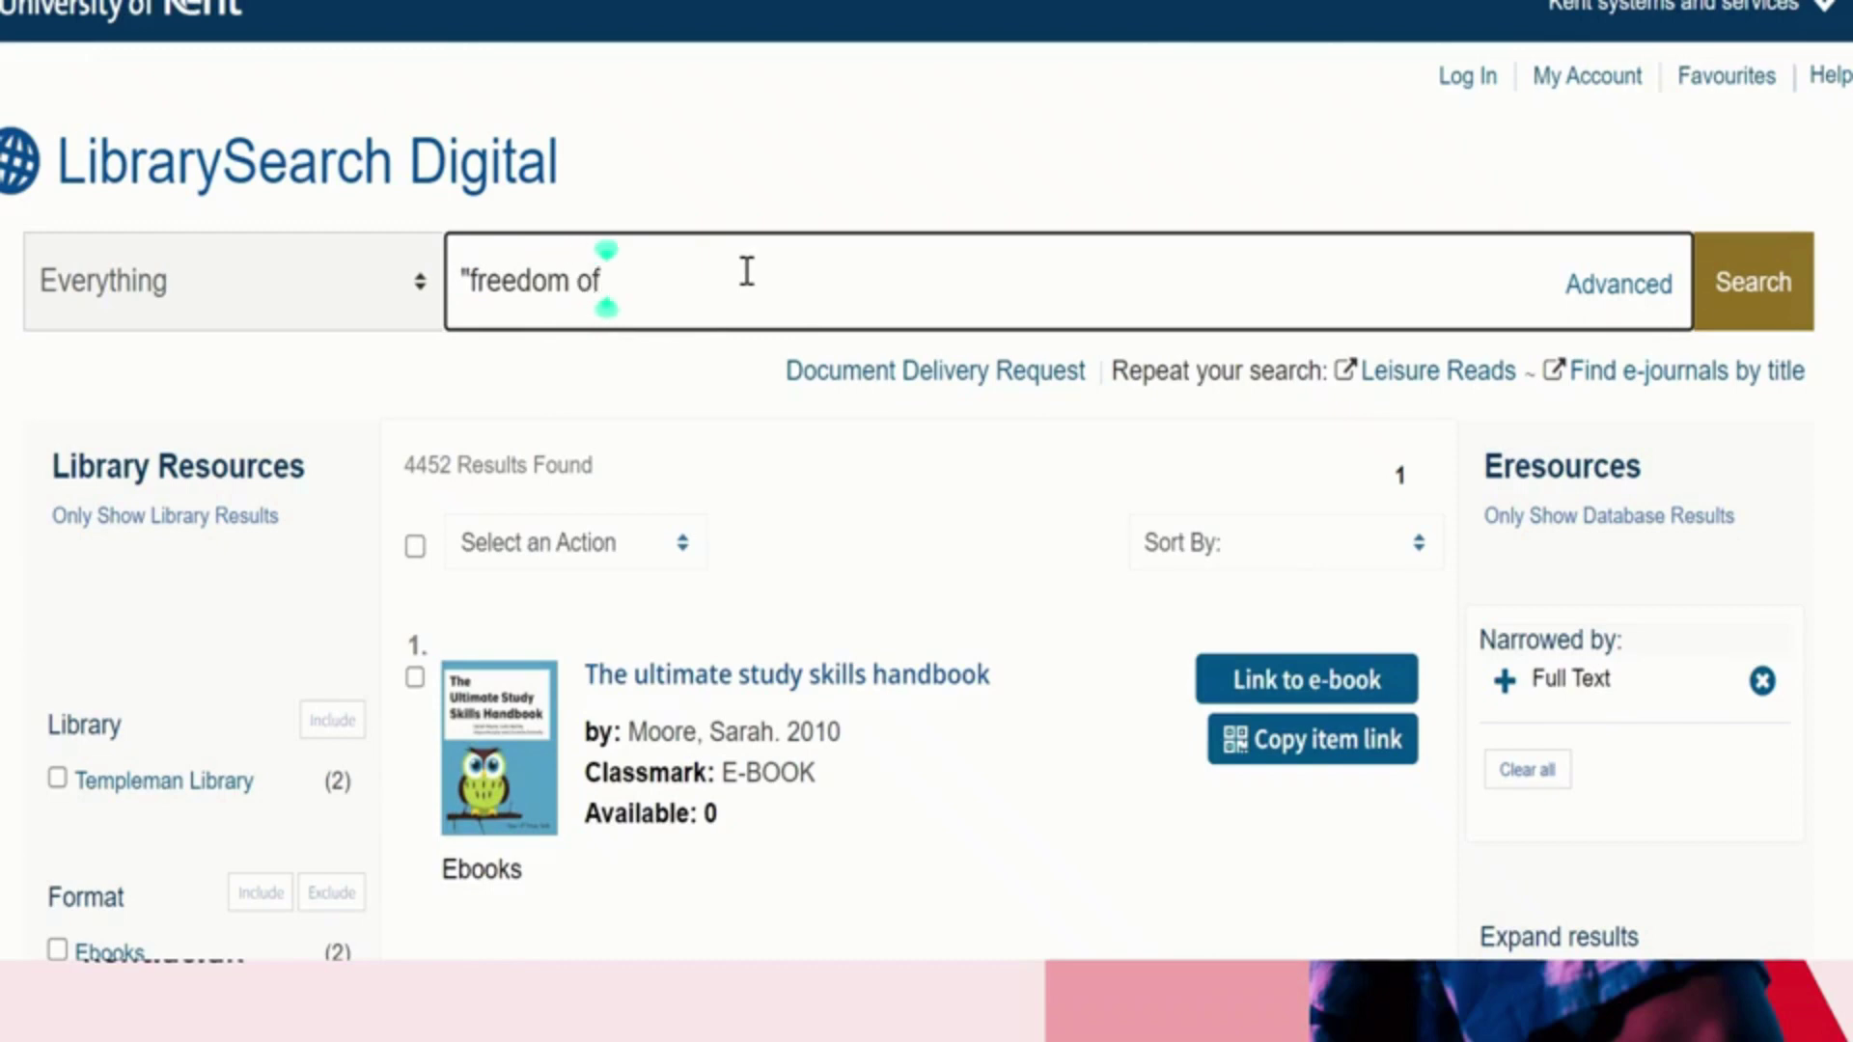
pyautogui.write(' expression"')
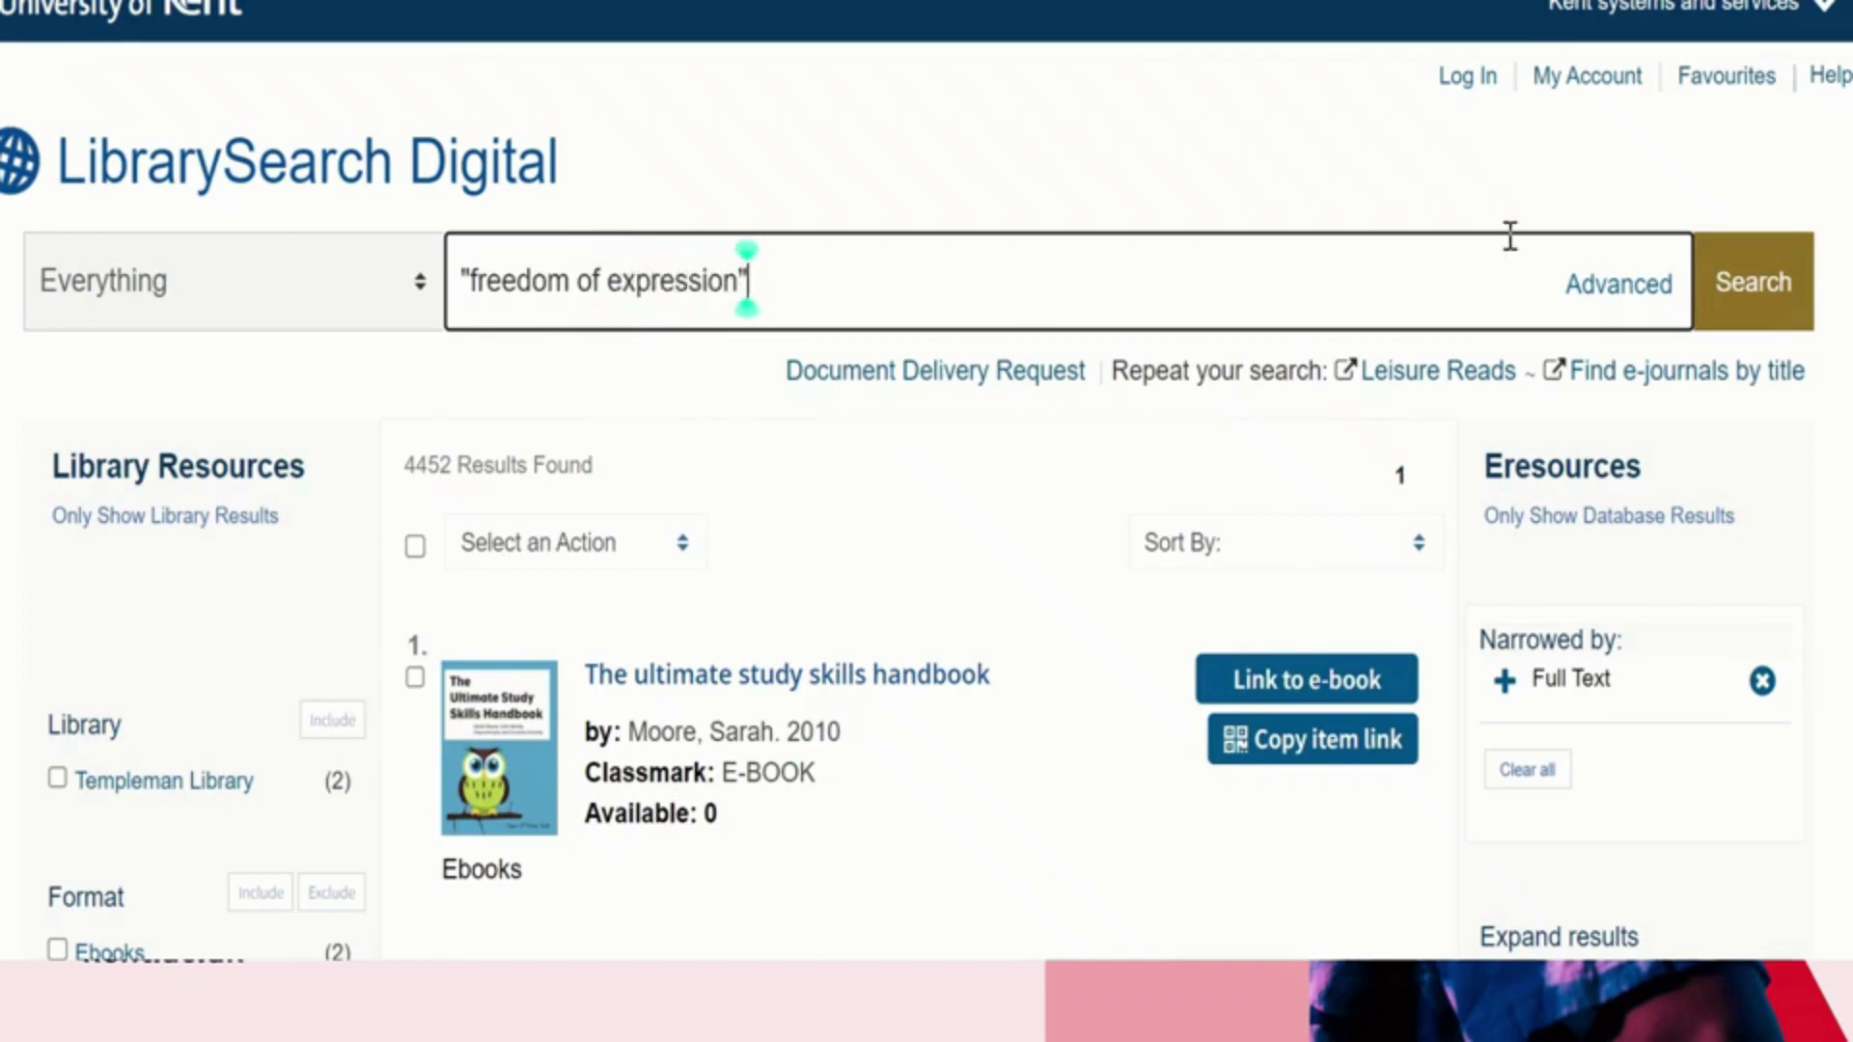
pyautogui.click(1754, 303)
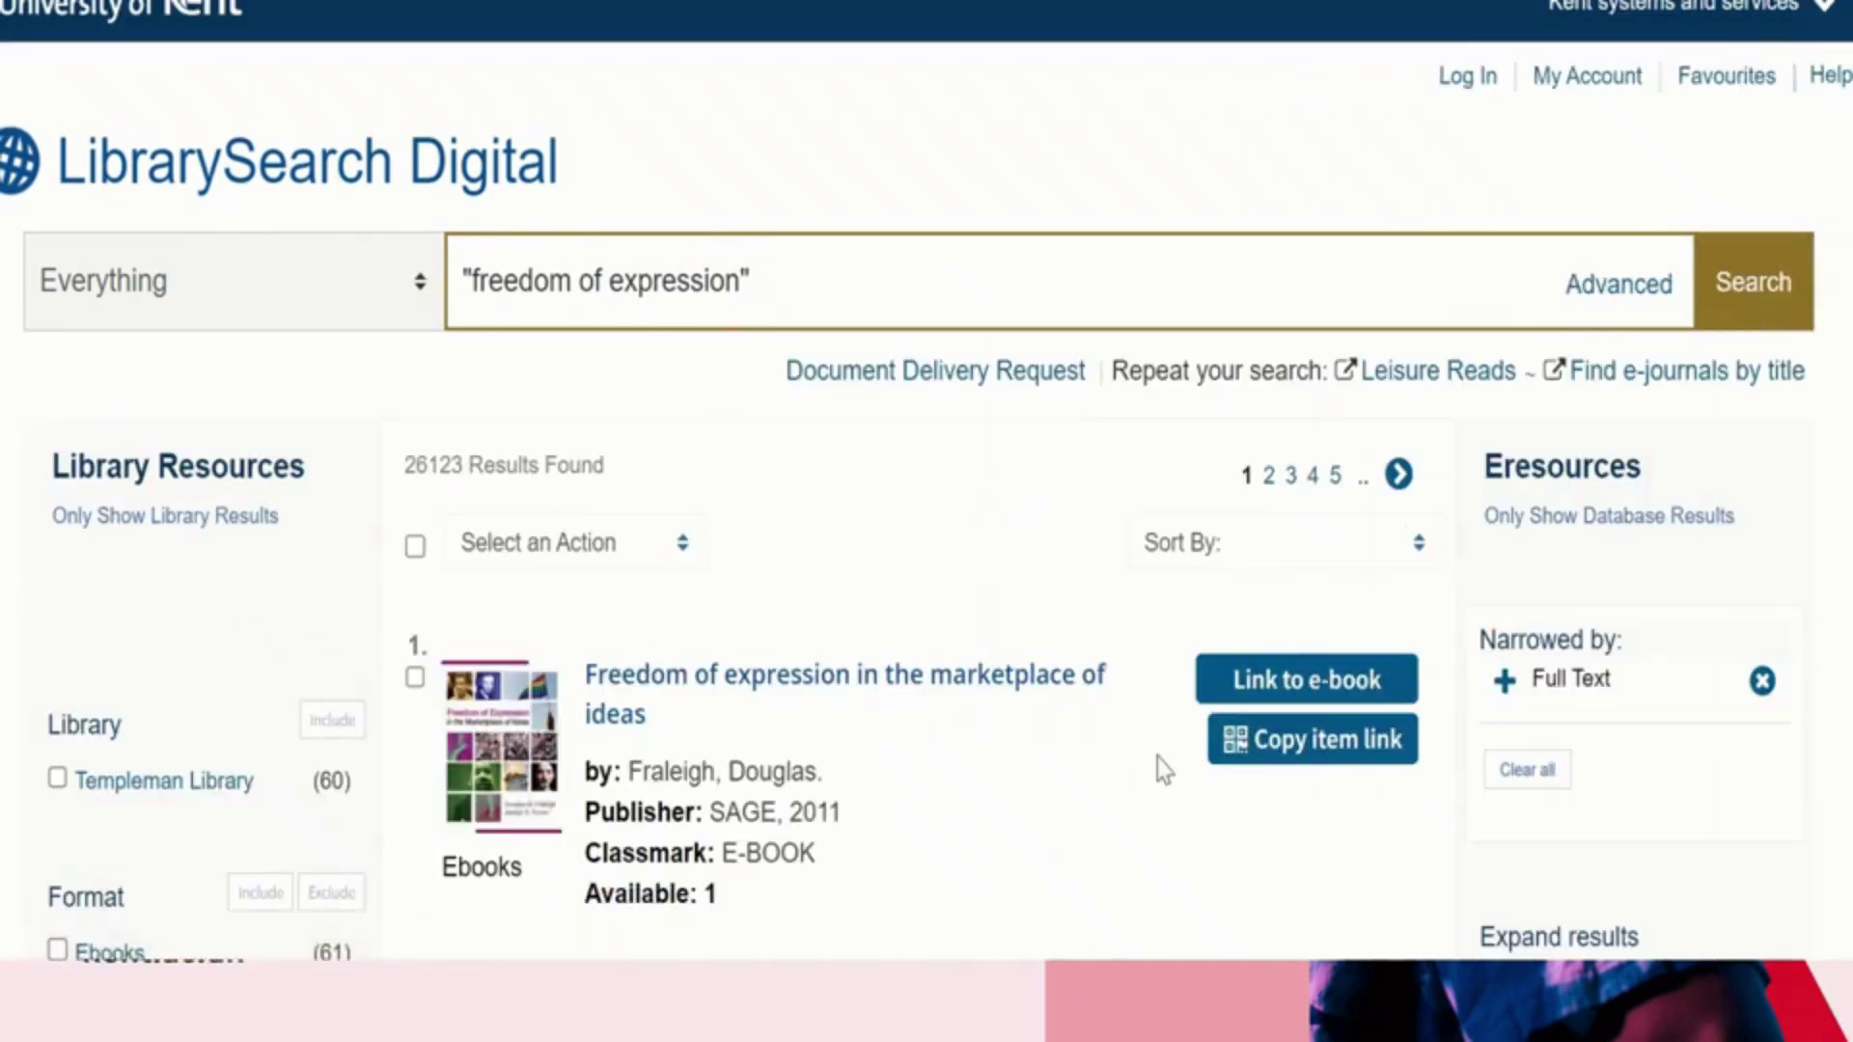
# - Narrow the "freedom of expression" results to the Academic Journals source type
pyautogui.scroll(-3, 1160, 764)
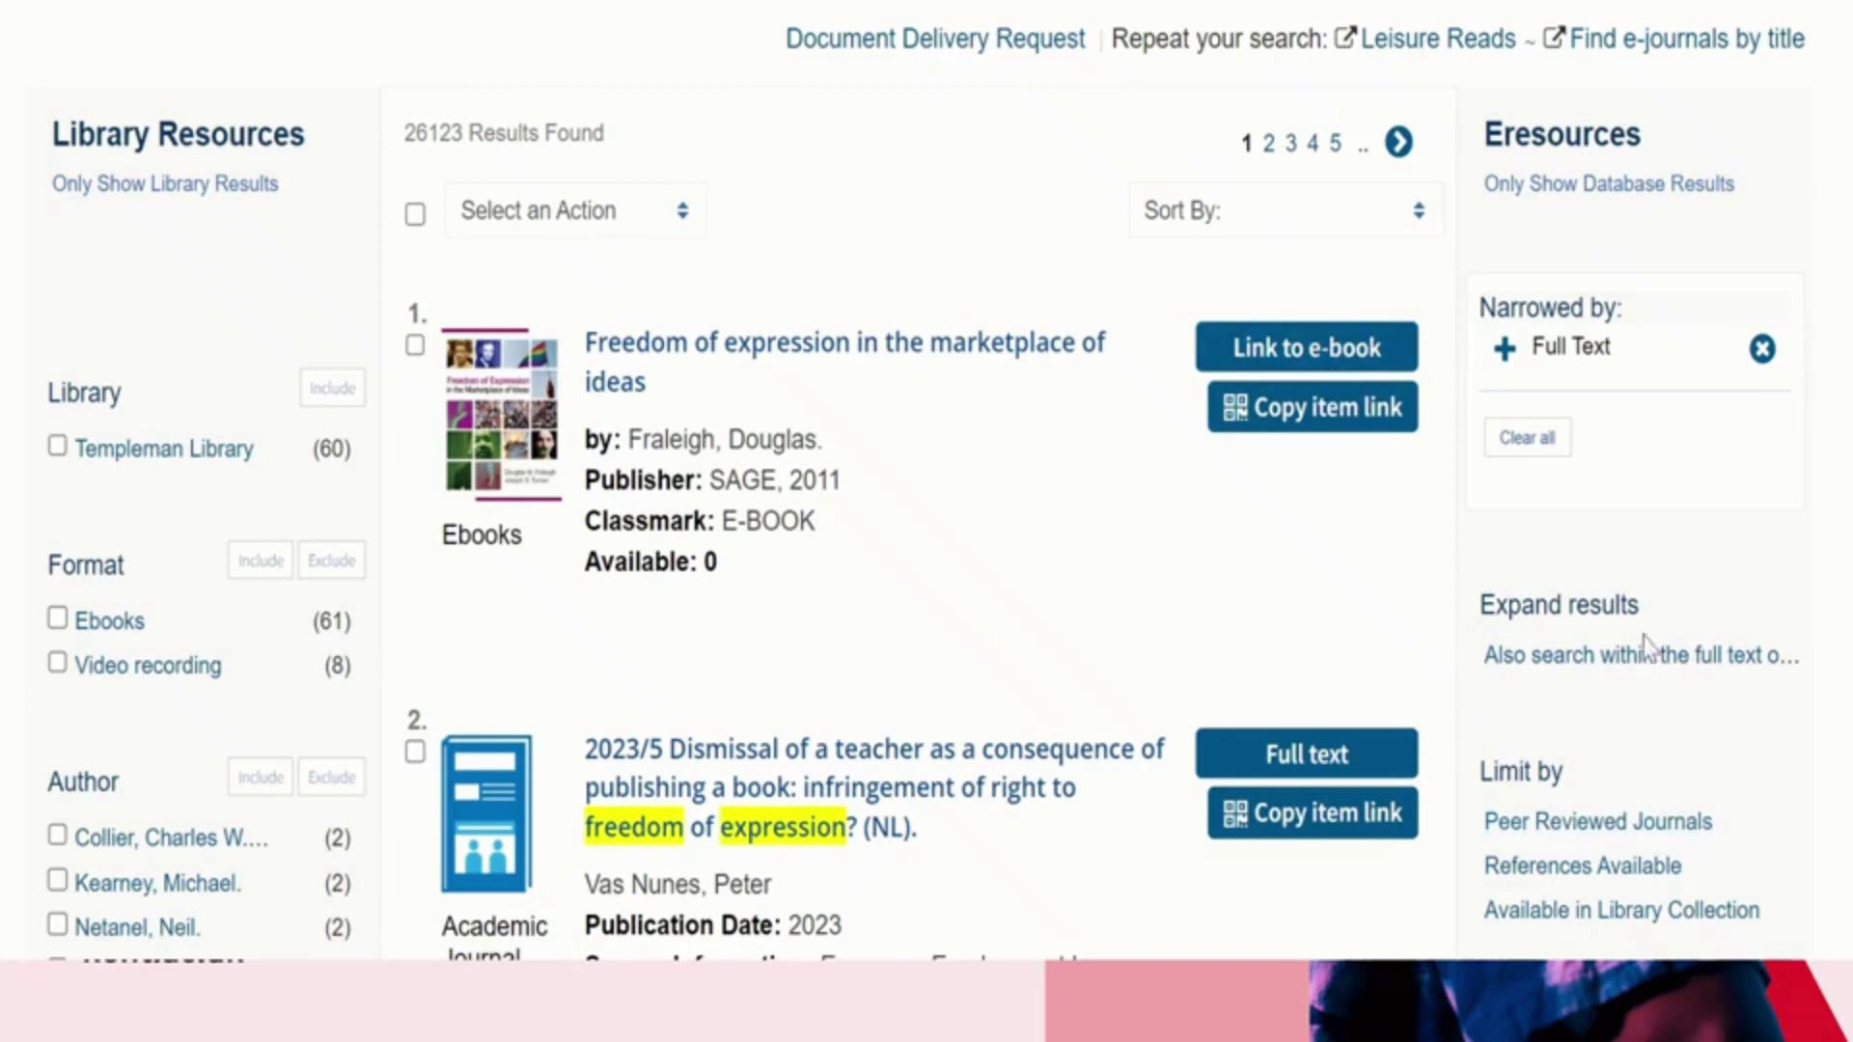
pyautogui.scroll(-4, 1720, 733)
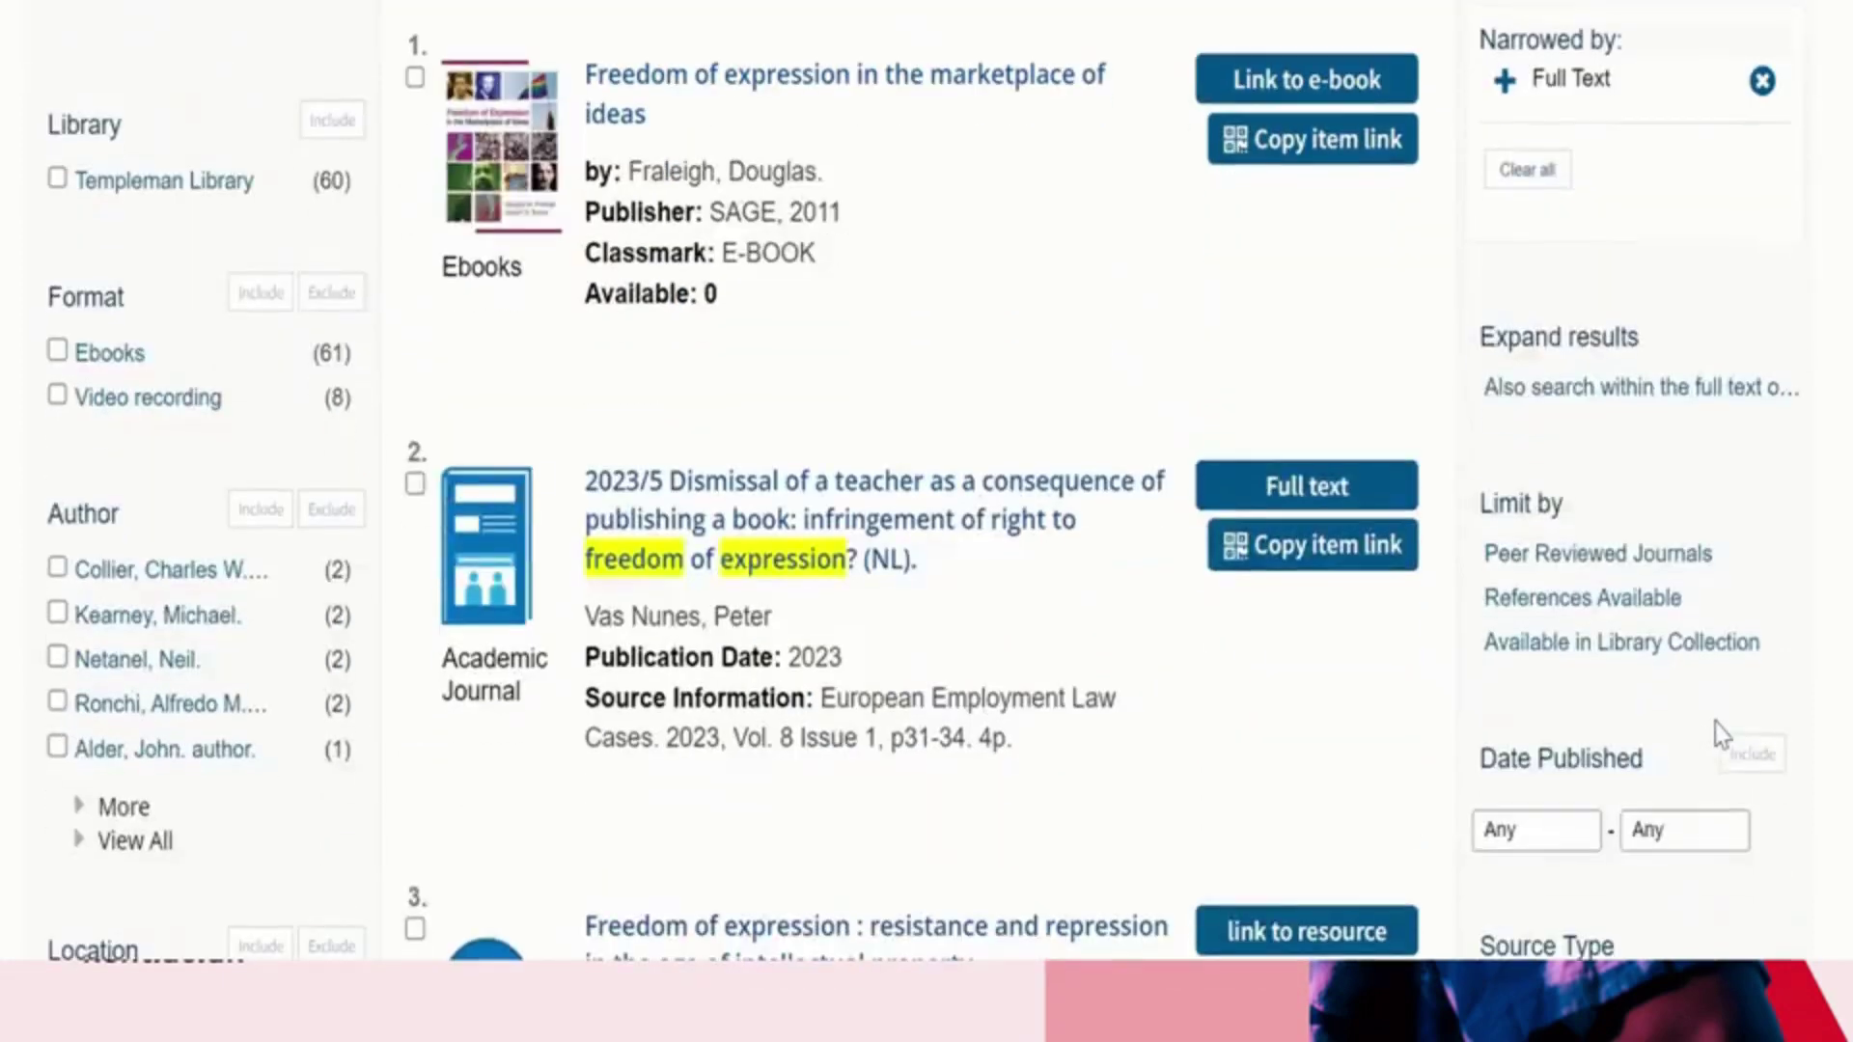
pyautogui.scroll(-3, 1718, 720)
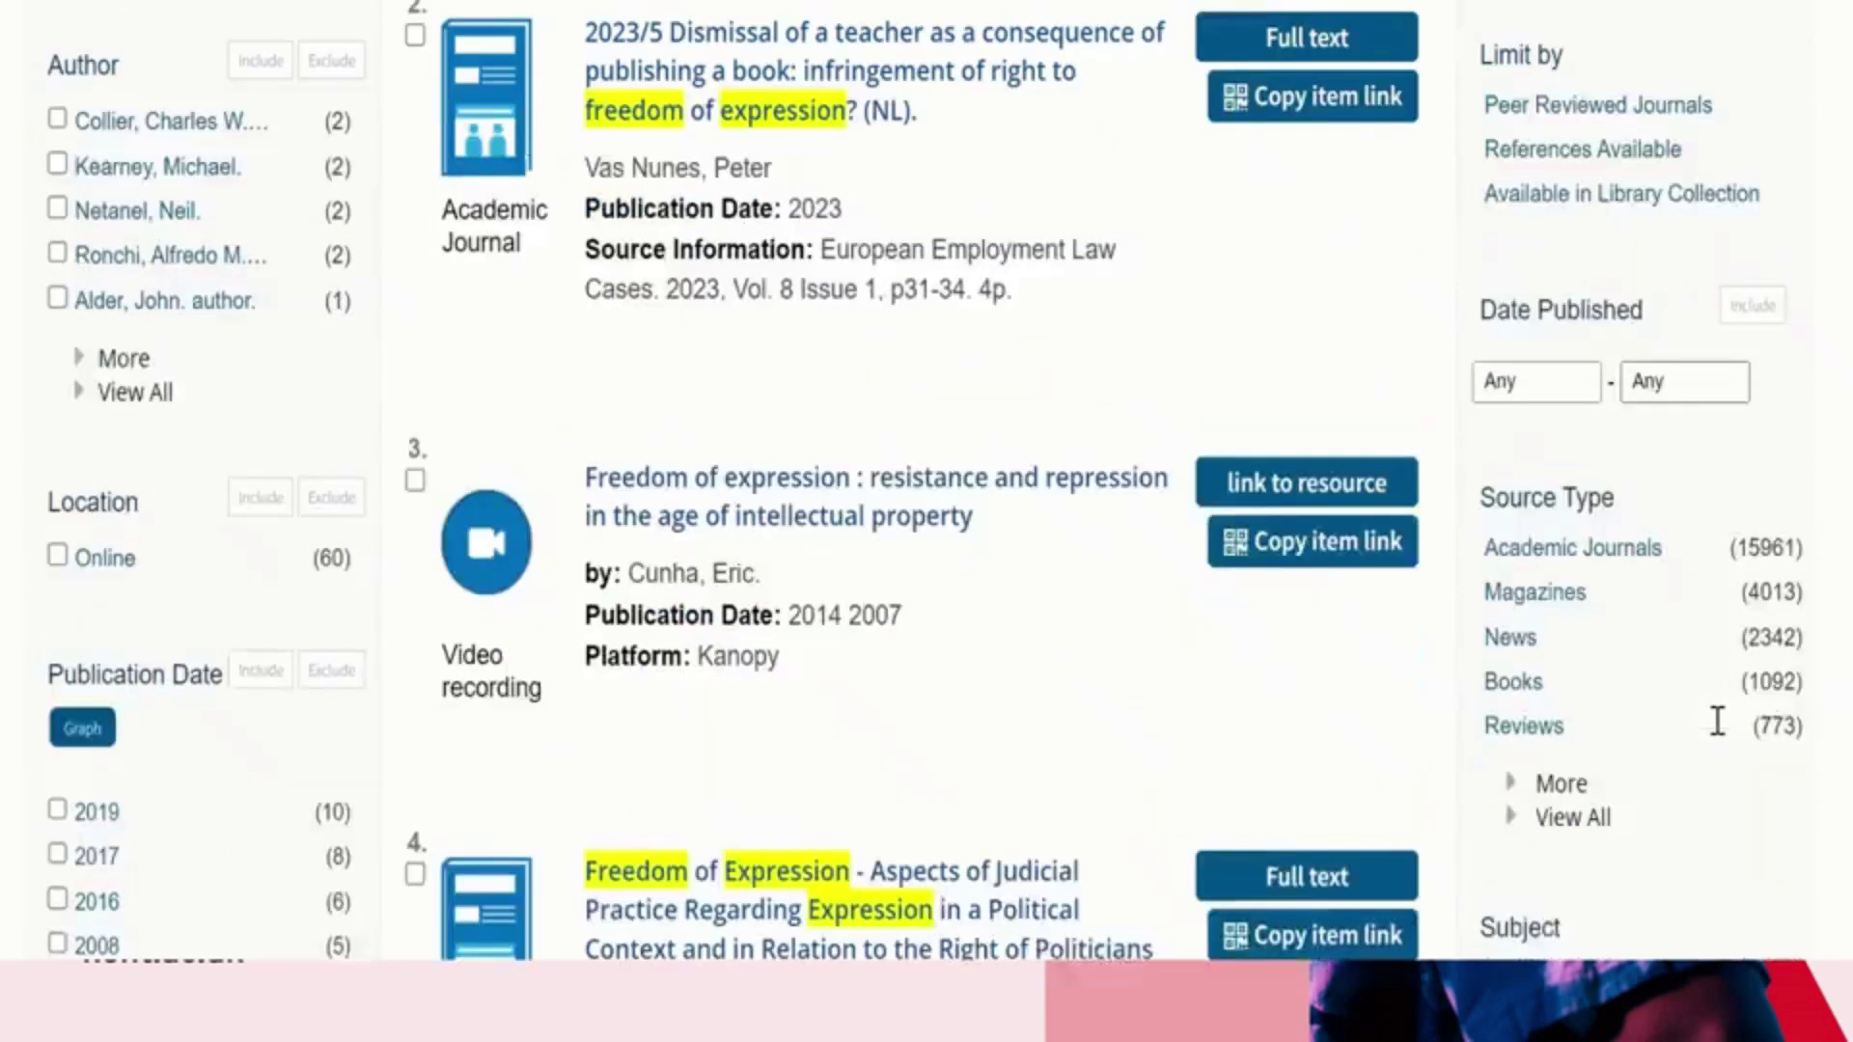
pyautogui.click(1597, 548)
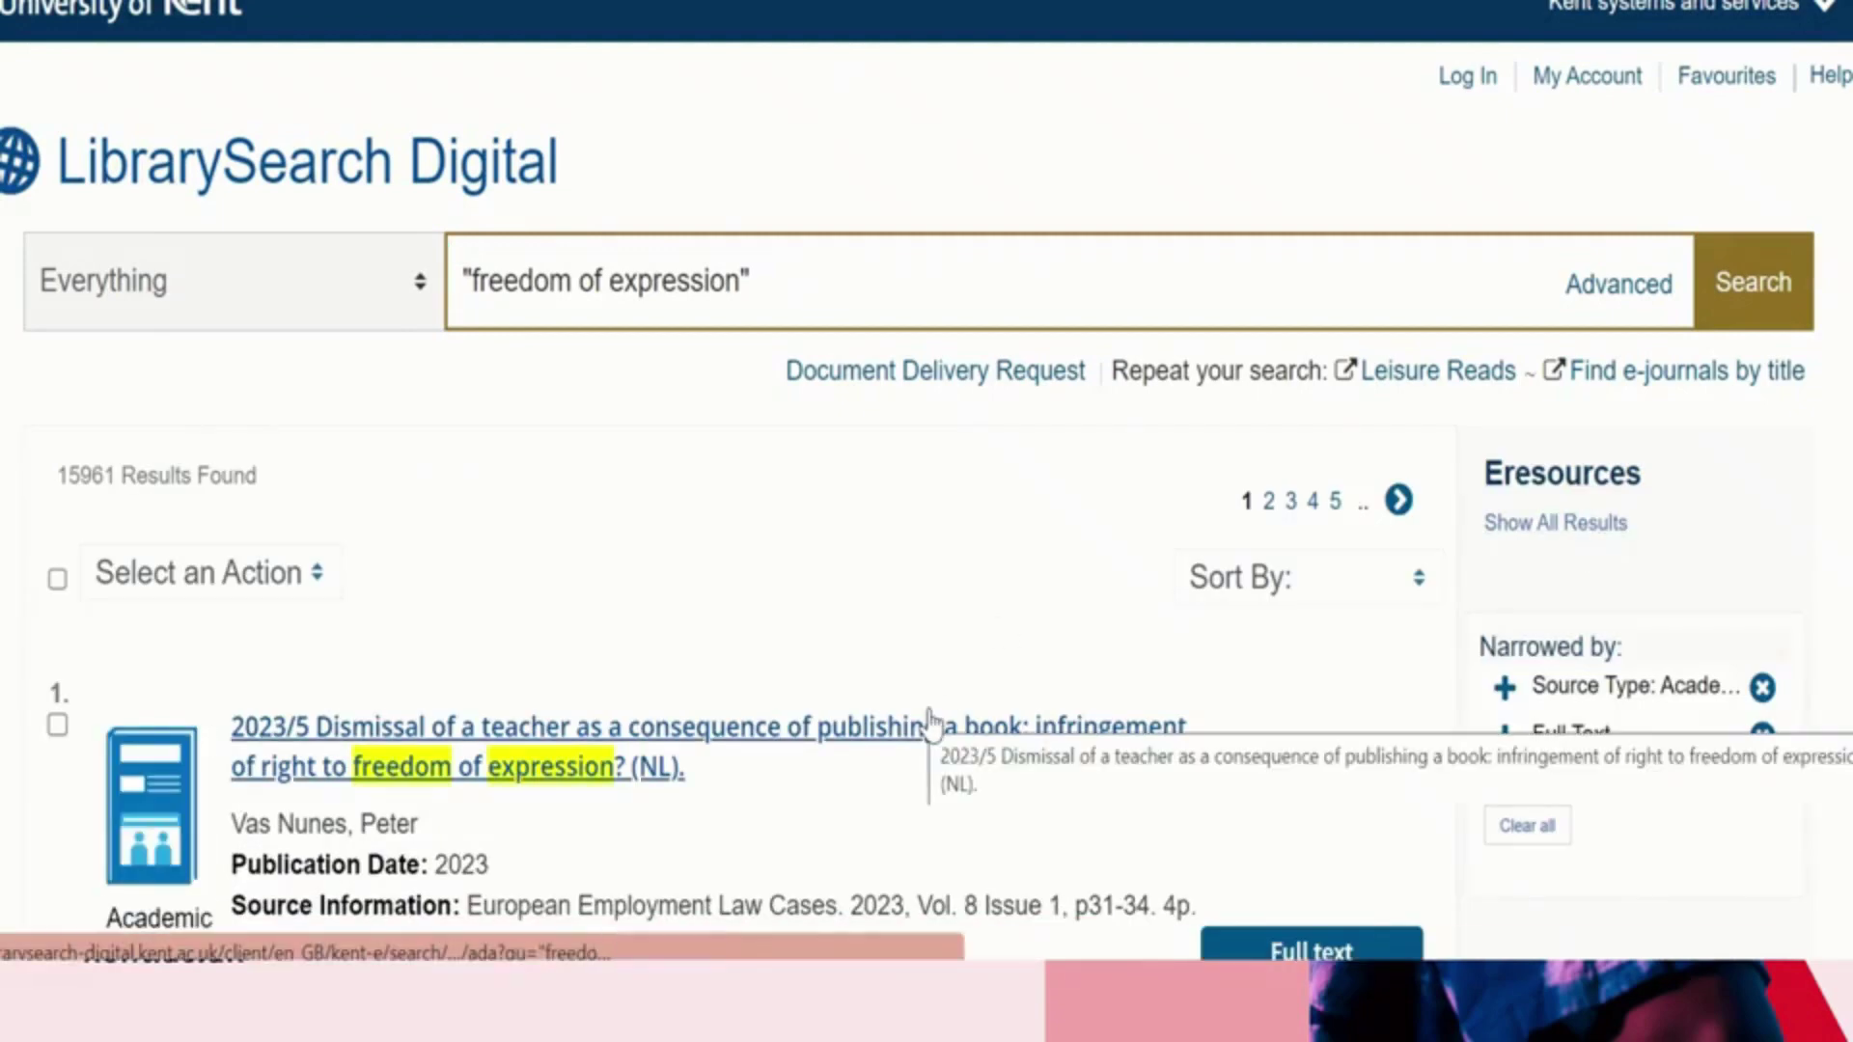
# - Look over the academic journal results and open the full text of the first article, "2023/5 Dismissal of a teacher as a consequence of publishing a book"
pyautogui.scroll(-8, 928, 724)
pyautogui.scroll(-2, 928, 724)
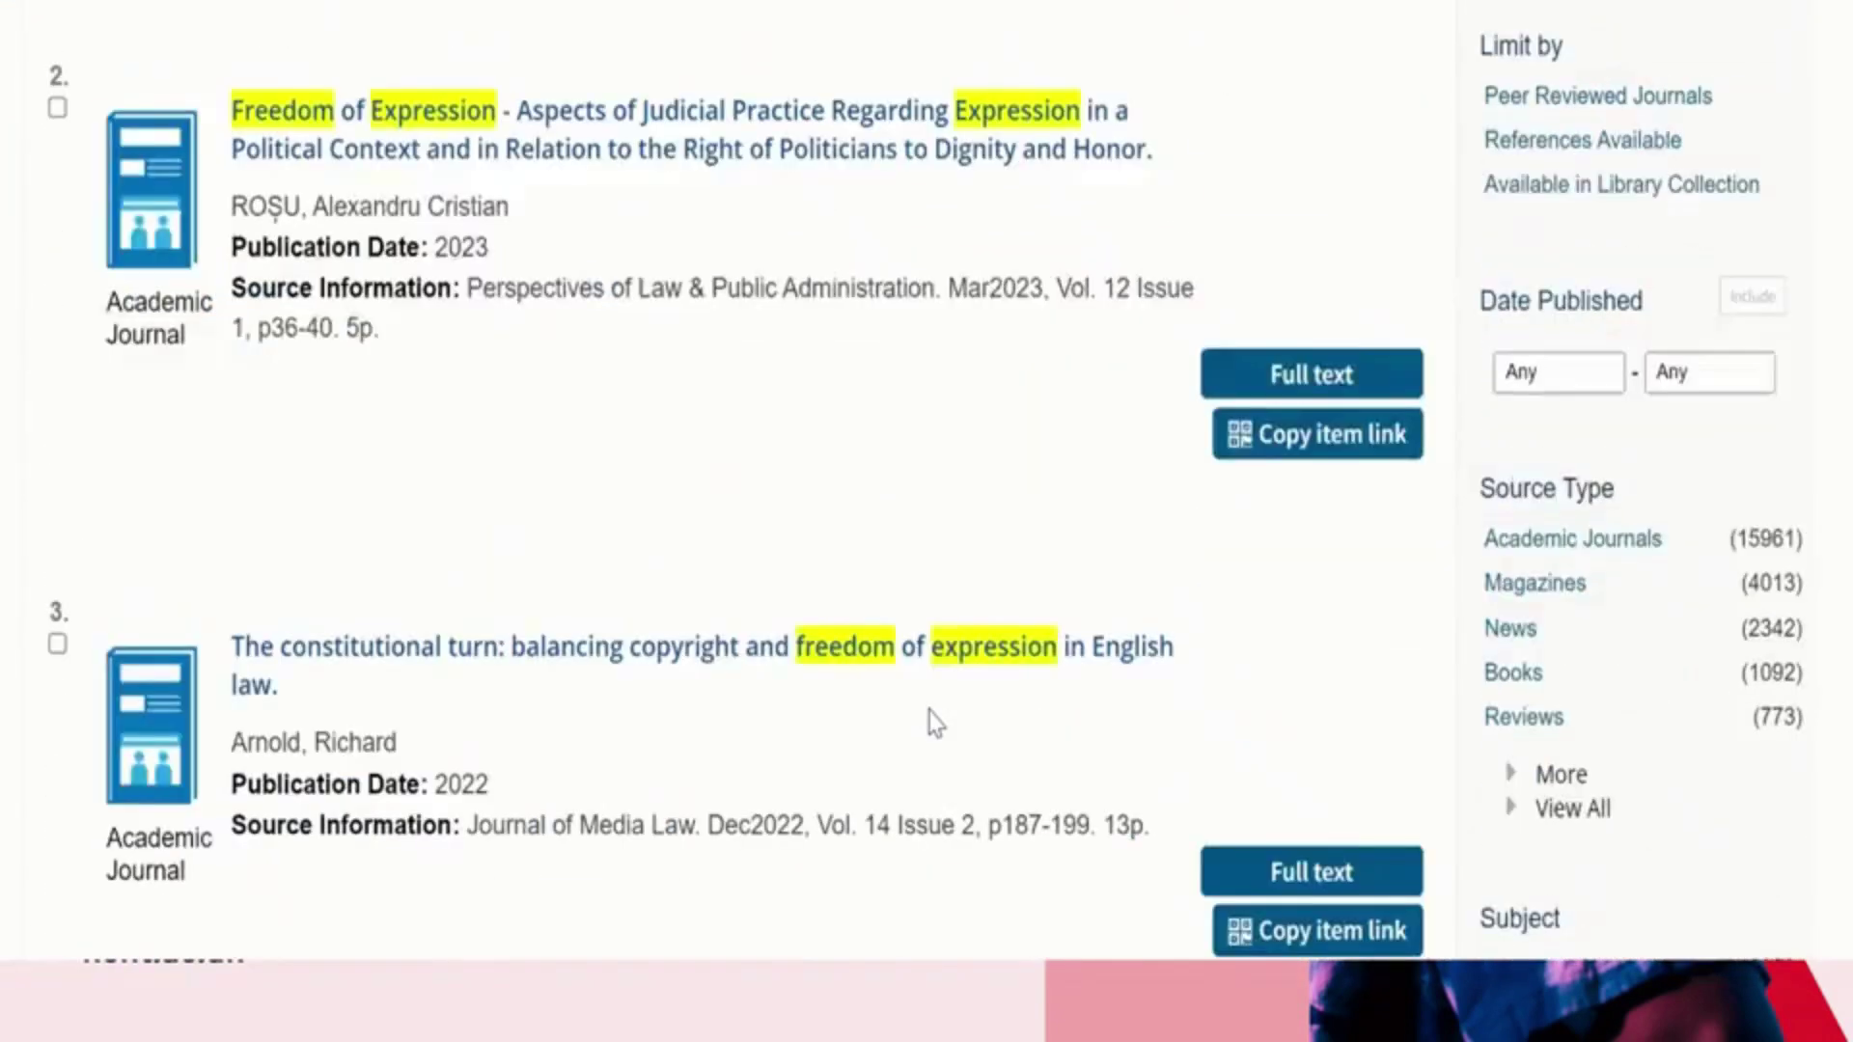
pyautogui.scroll(5, 931, 724)
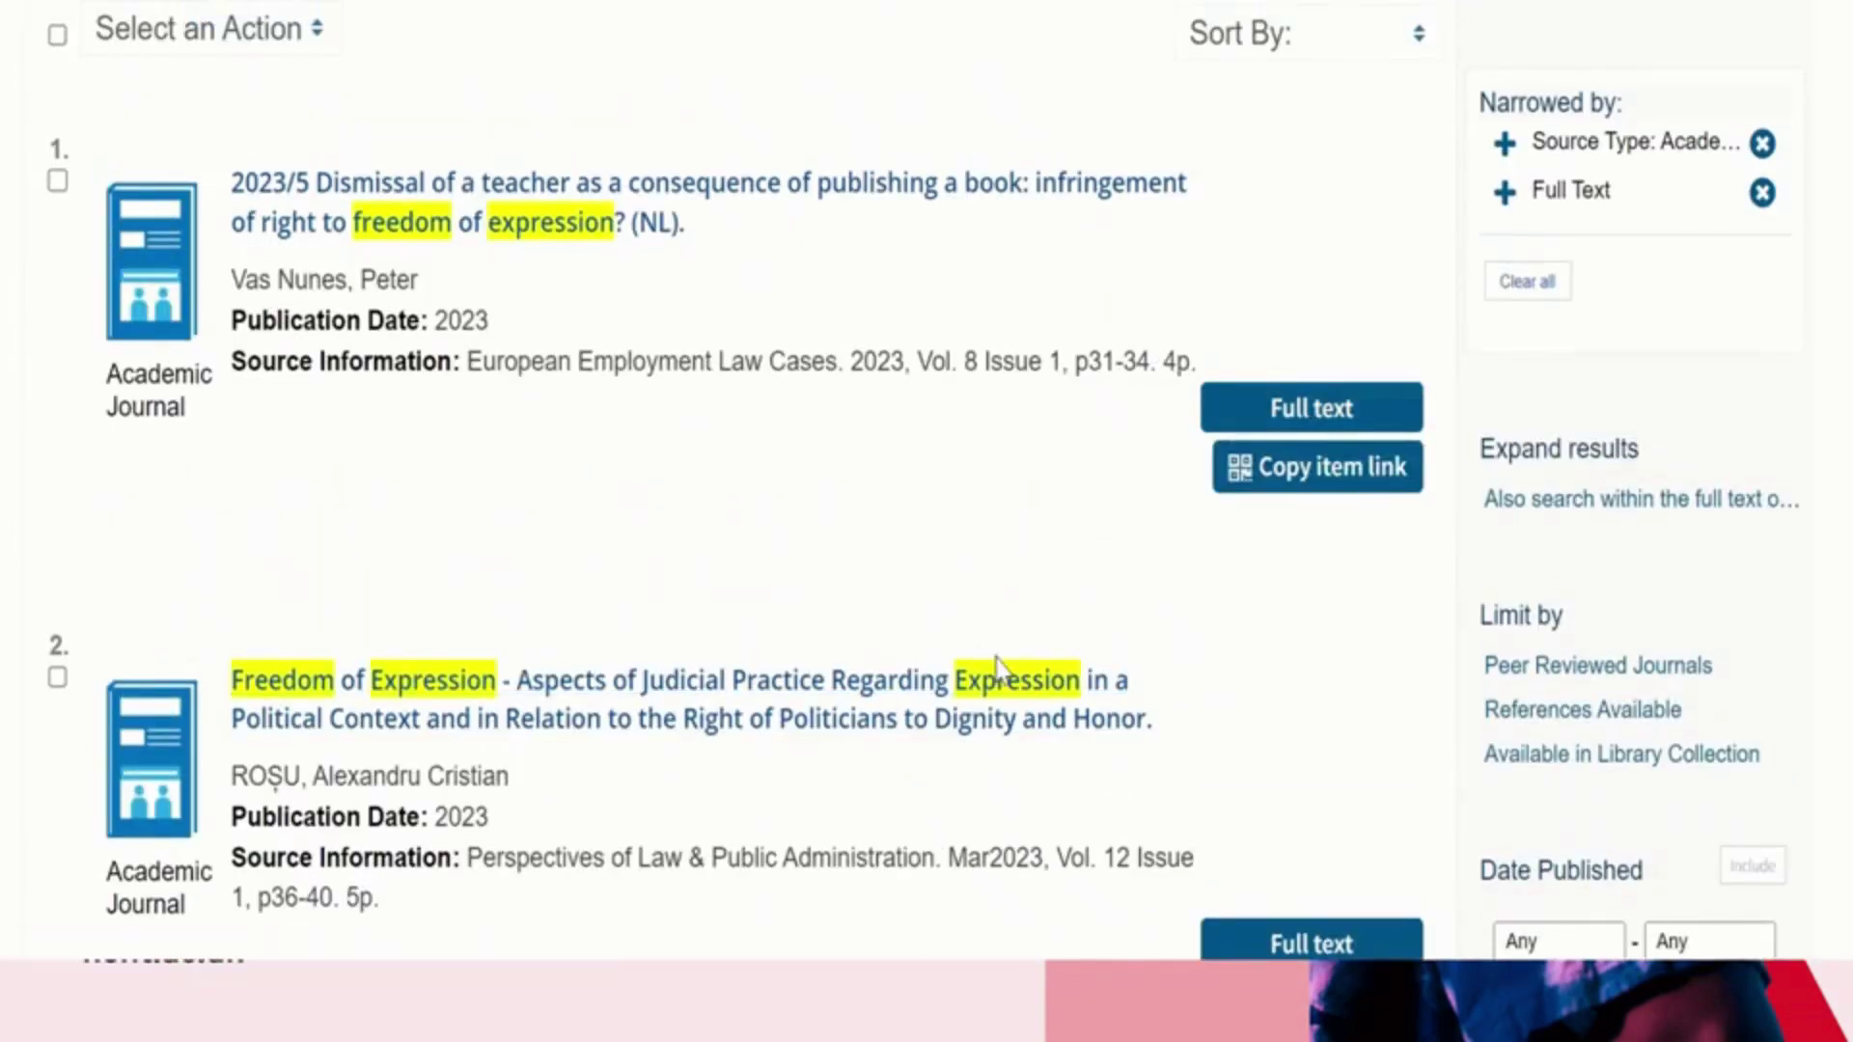
pyautogui.click(1282, 411)
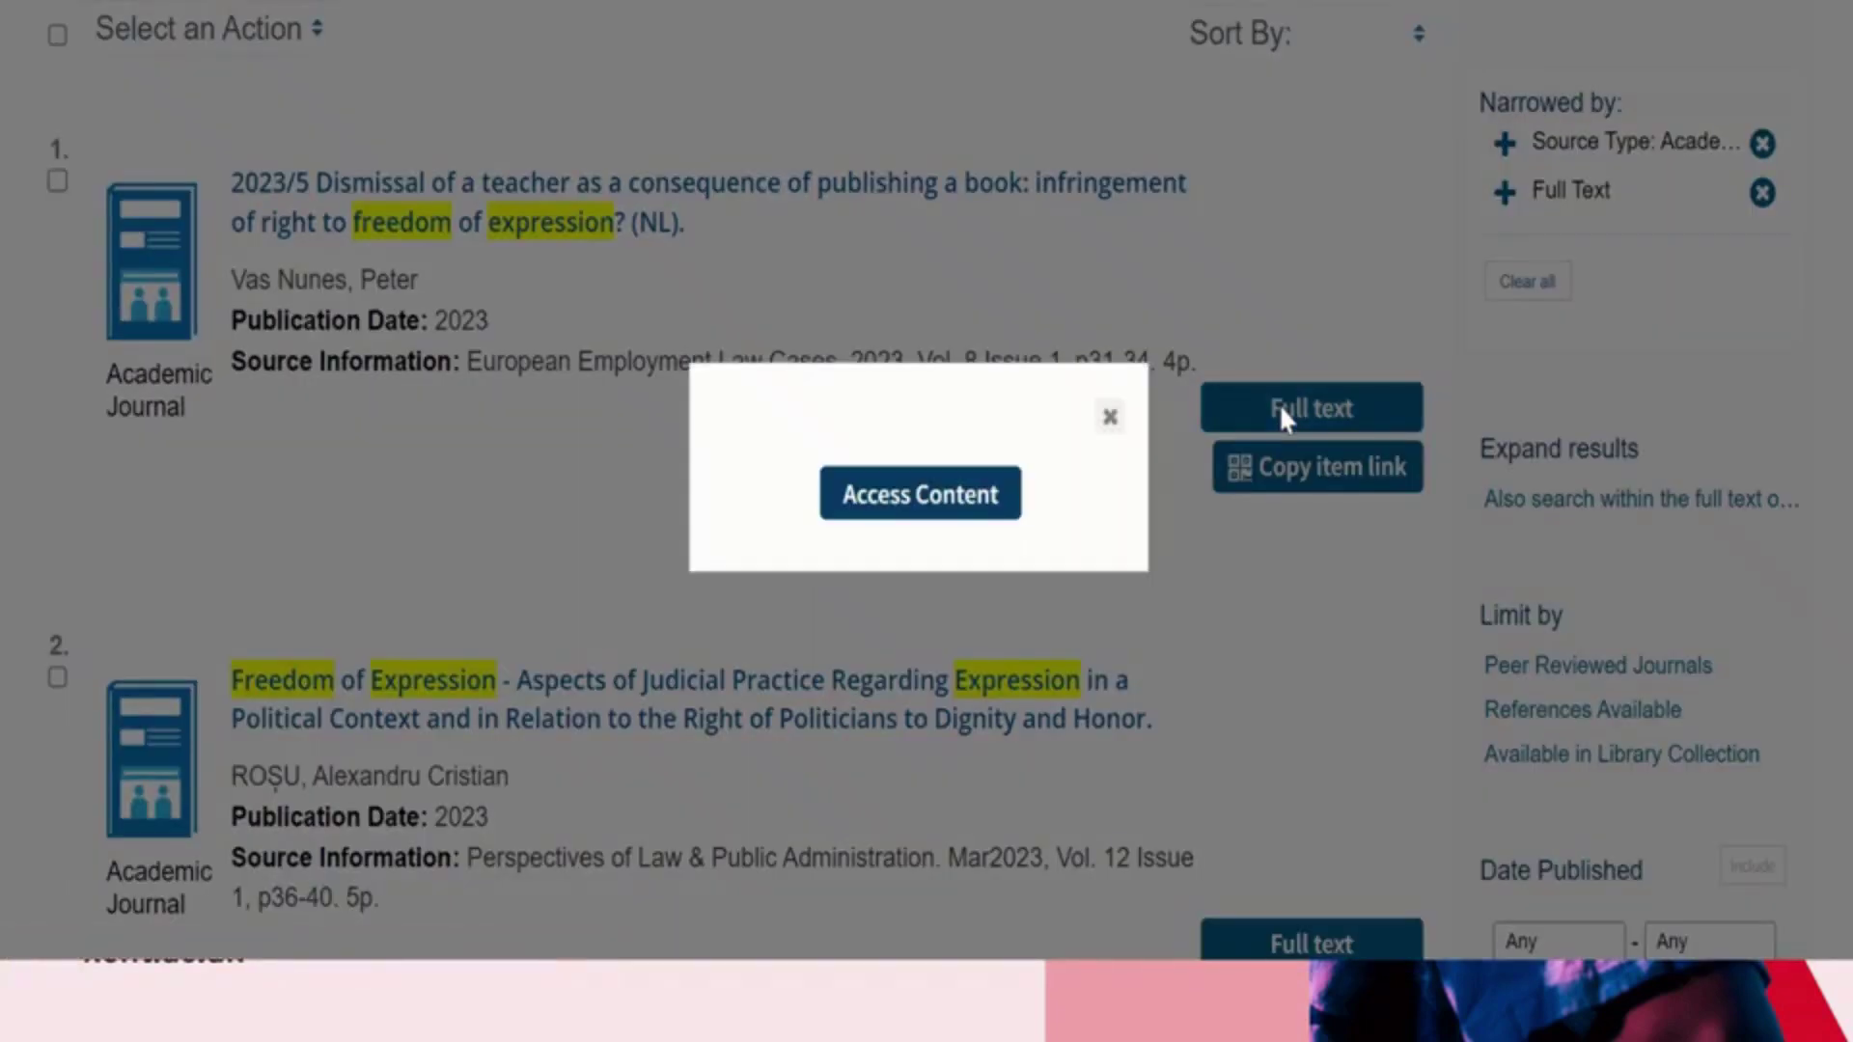
pyautogui.click(955, 494)
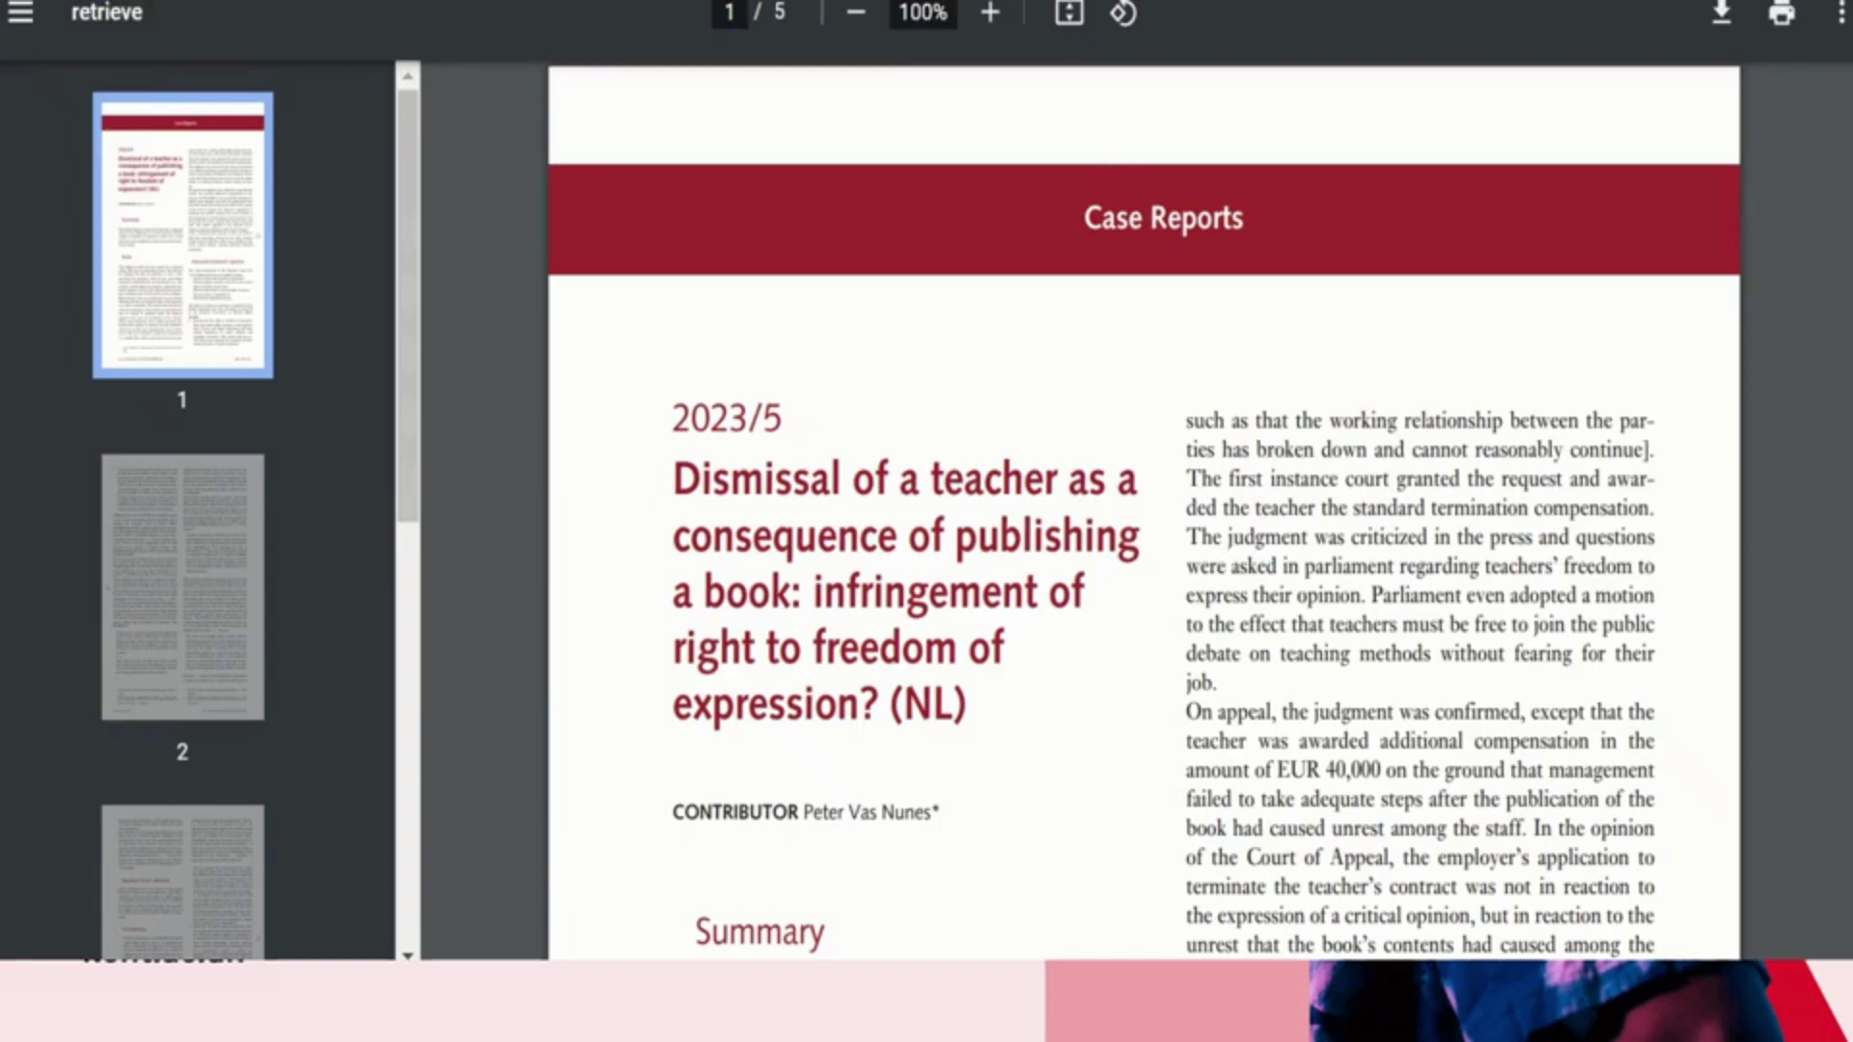
# - Close the article's full text and return from the search results to the LibrarySearch Digital home page
pyautogui.hotkey('ctrl', 'w')
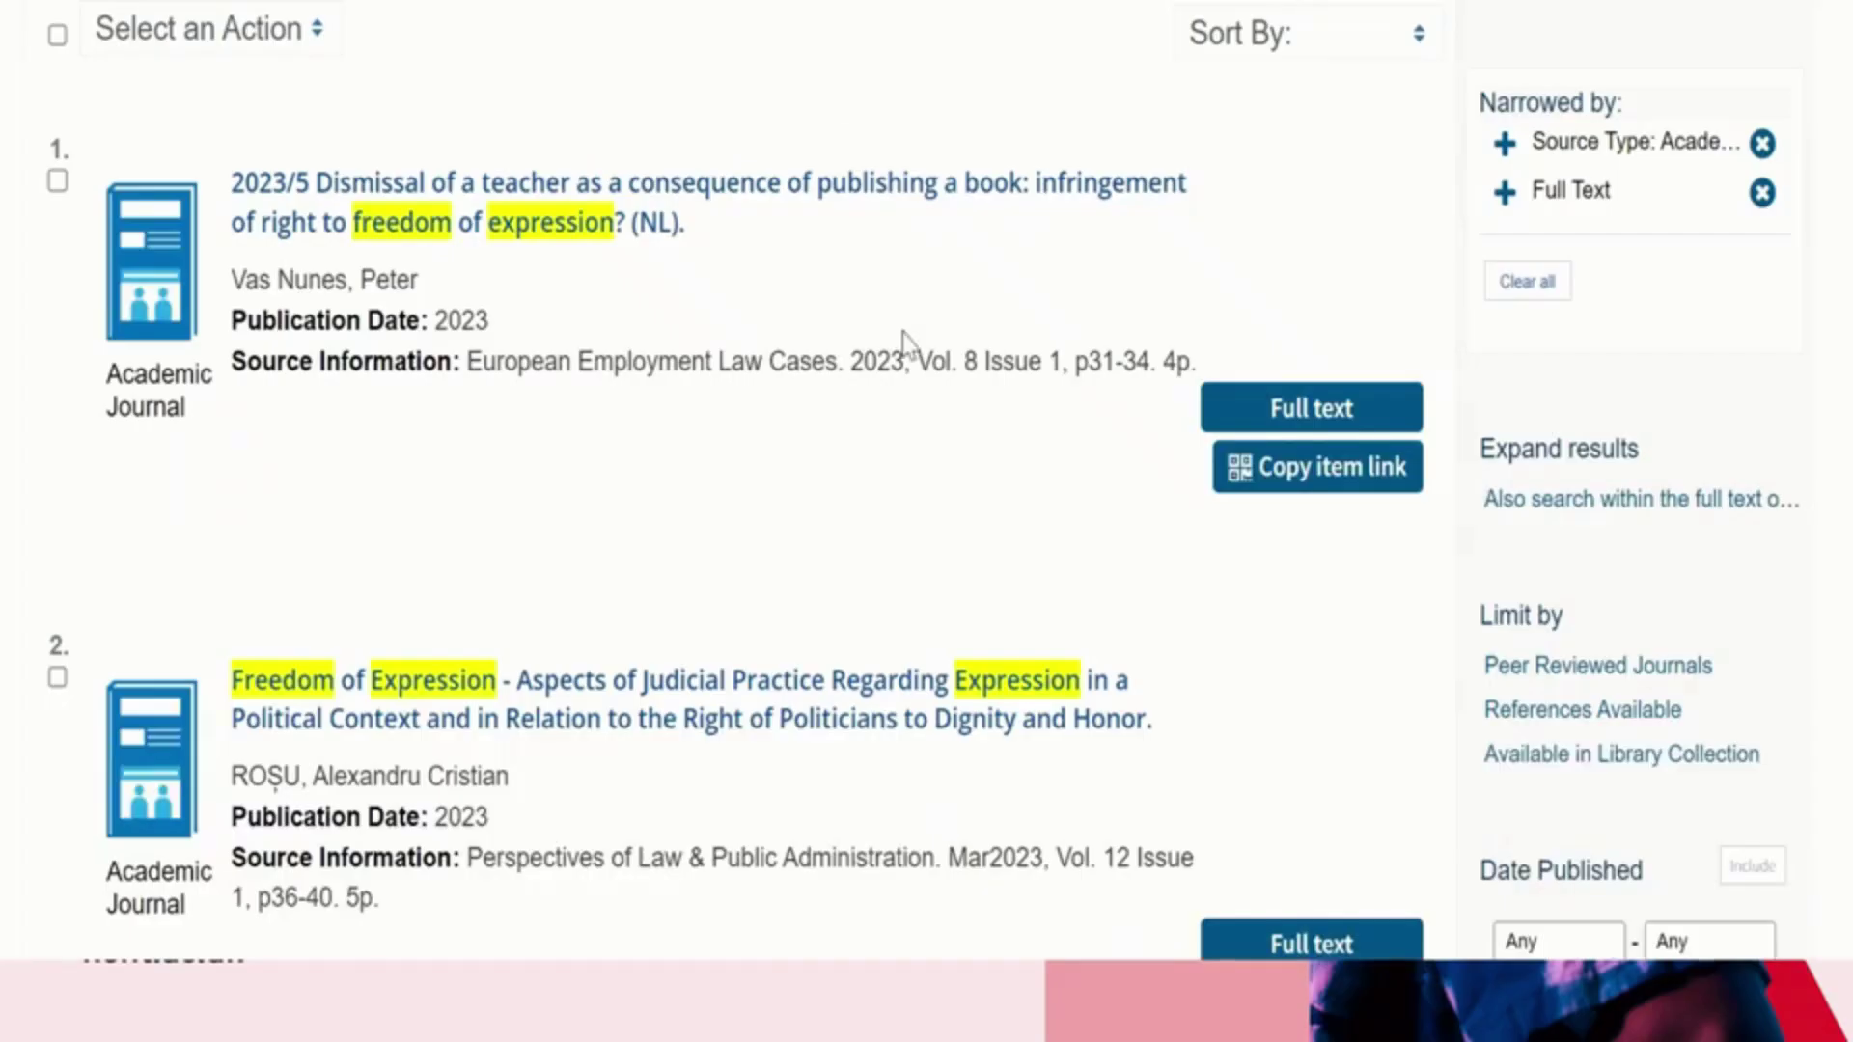
pyautogui.scroll(5, 901, 344)
pyautogui.scroll(1, 905, 338)
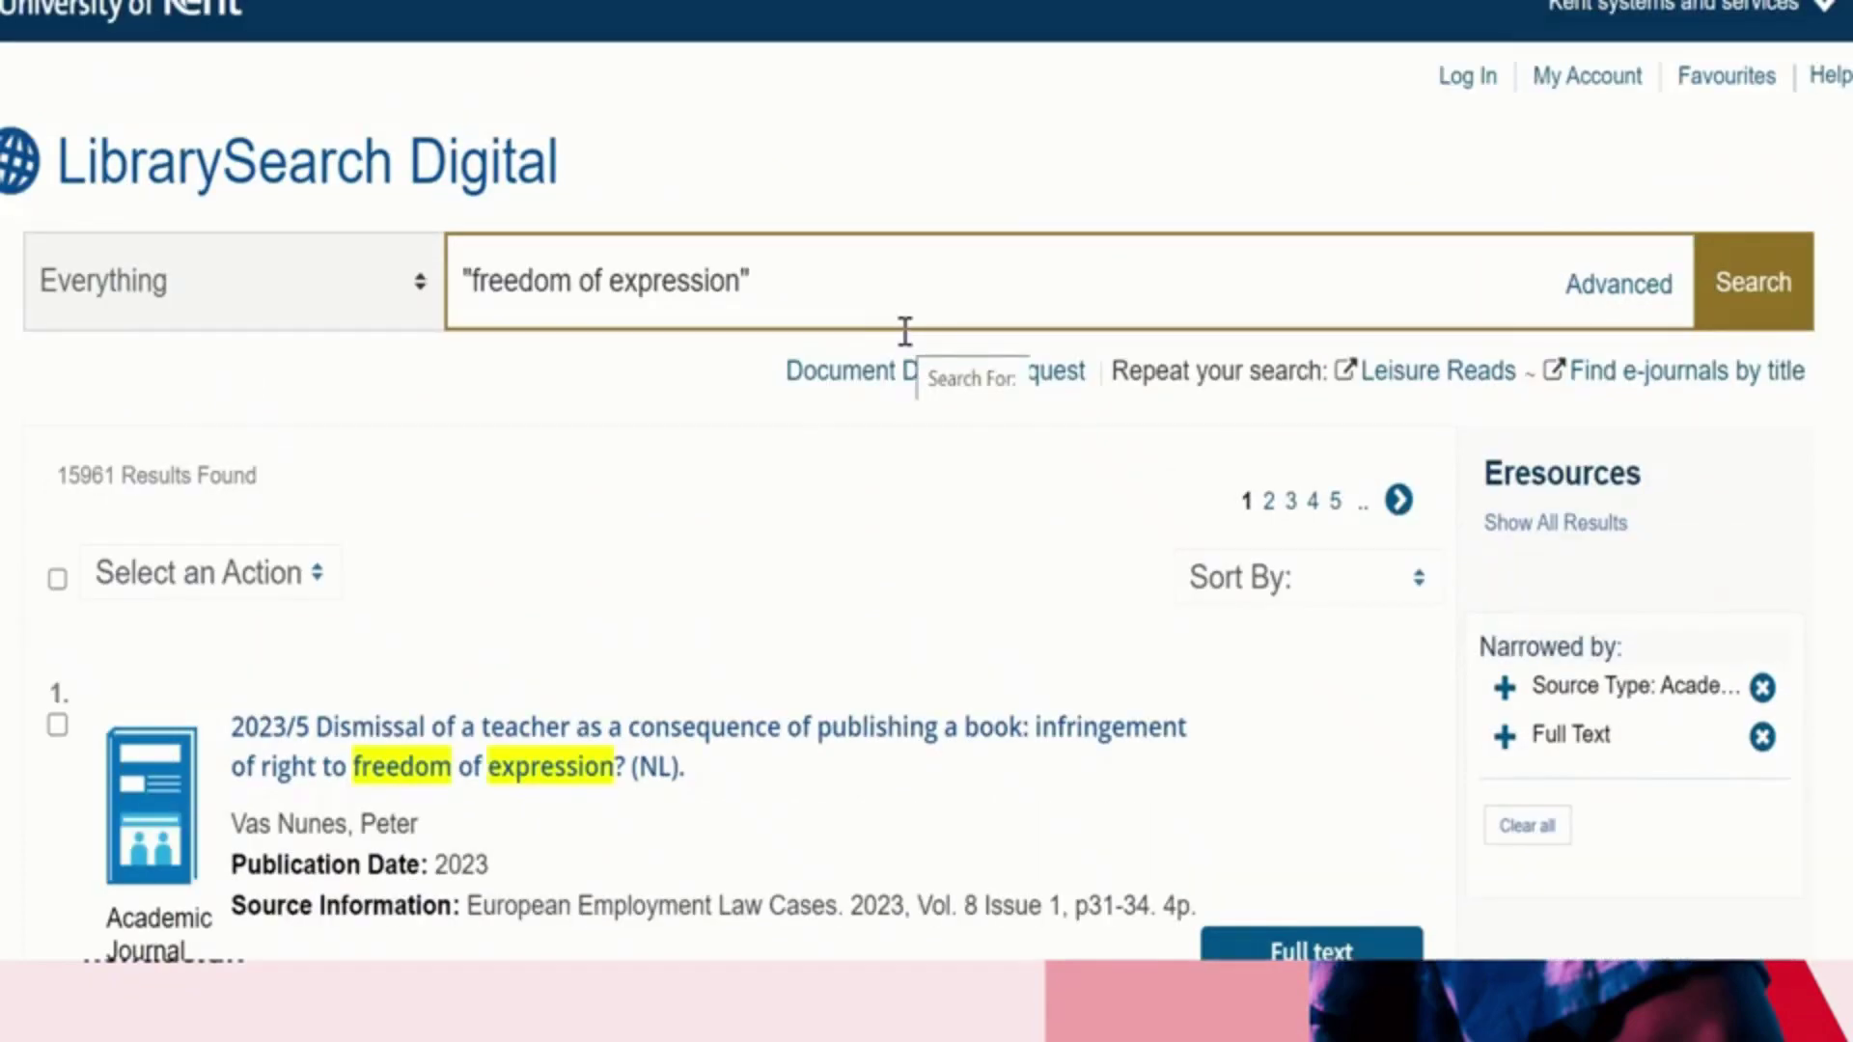
pyautogui.click(261, 189)
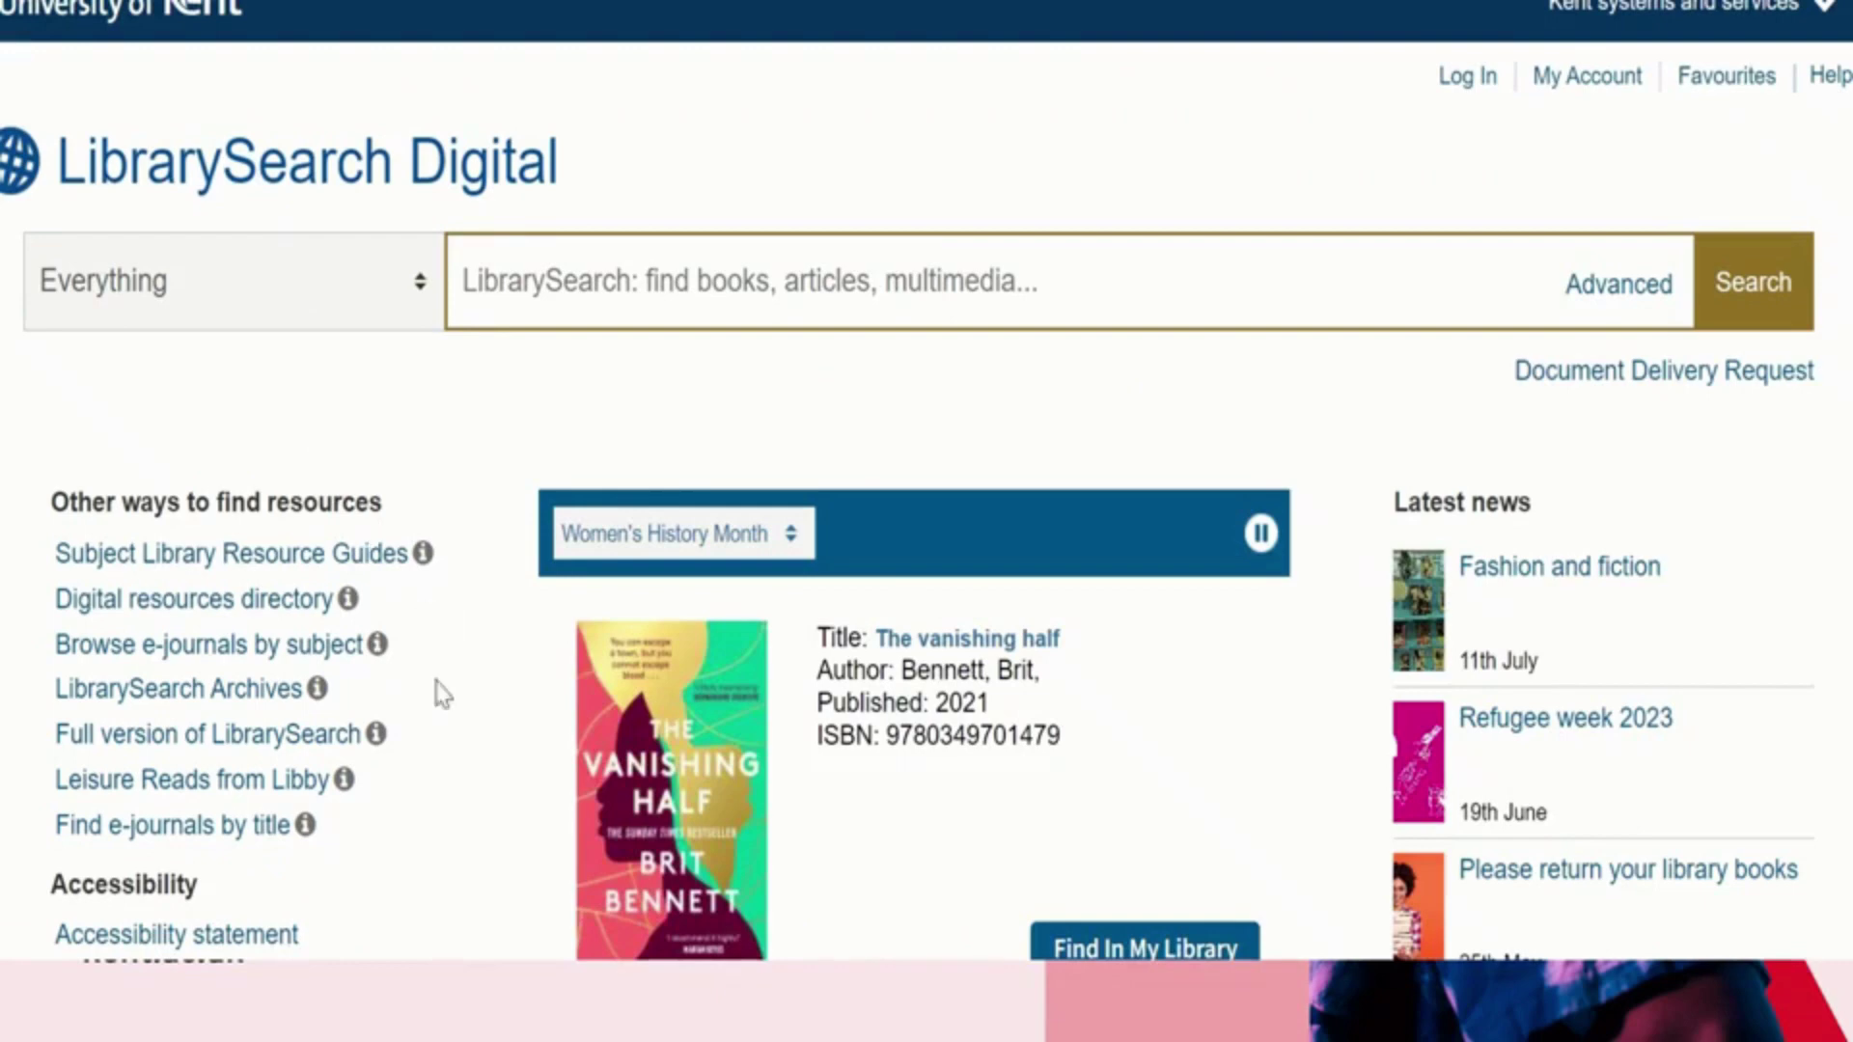
# - Open the Subject Library Resource Guides page and look through the whole table of subject guides
pyautogui.scroll(-1, 439, 762)
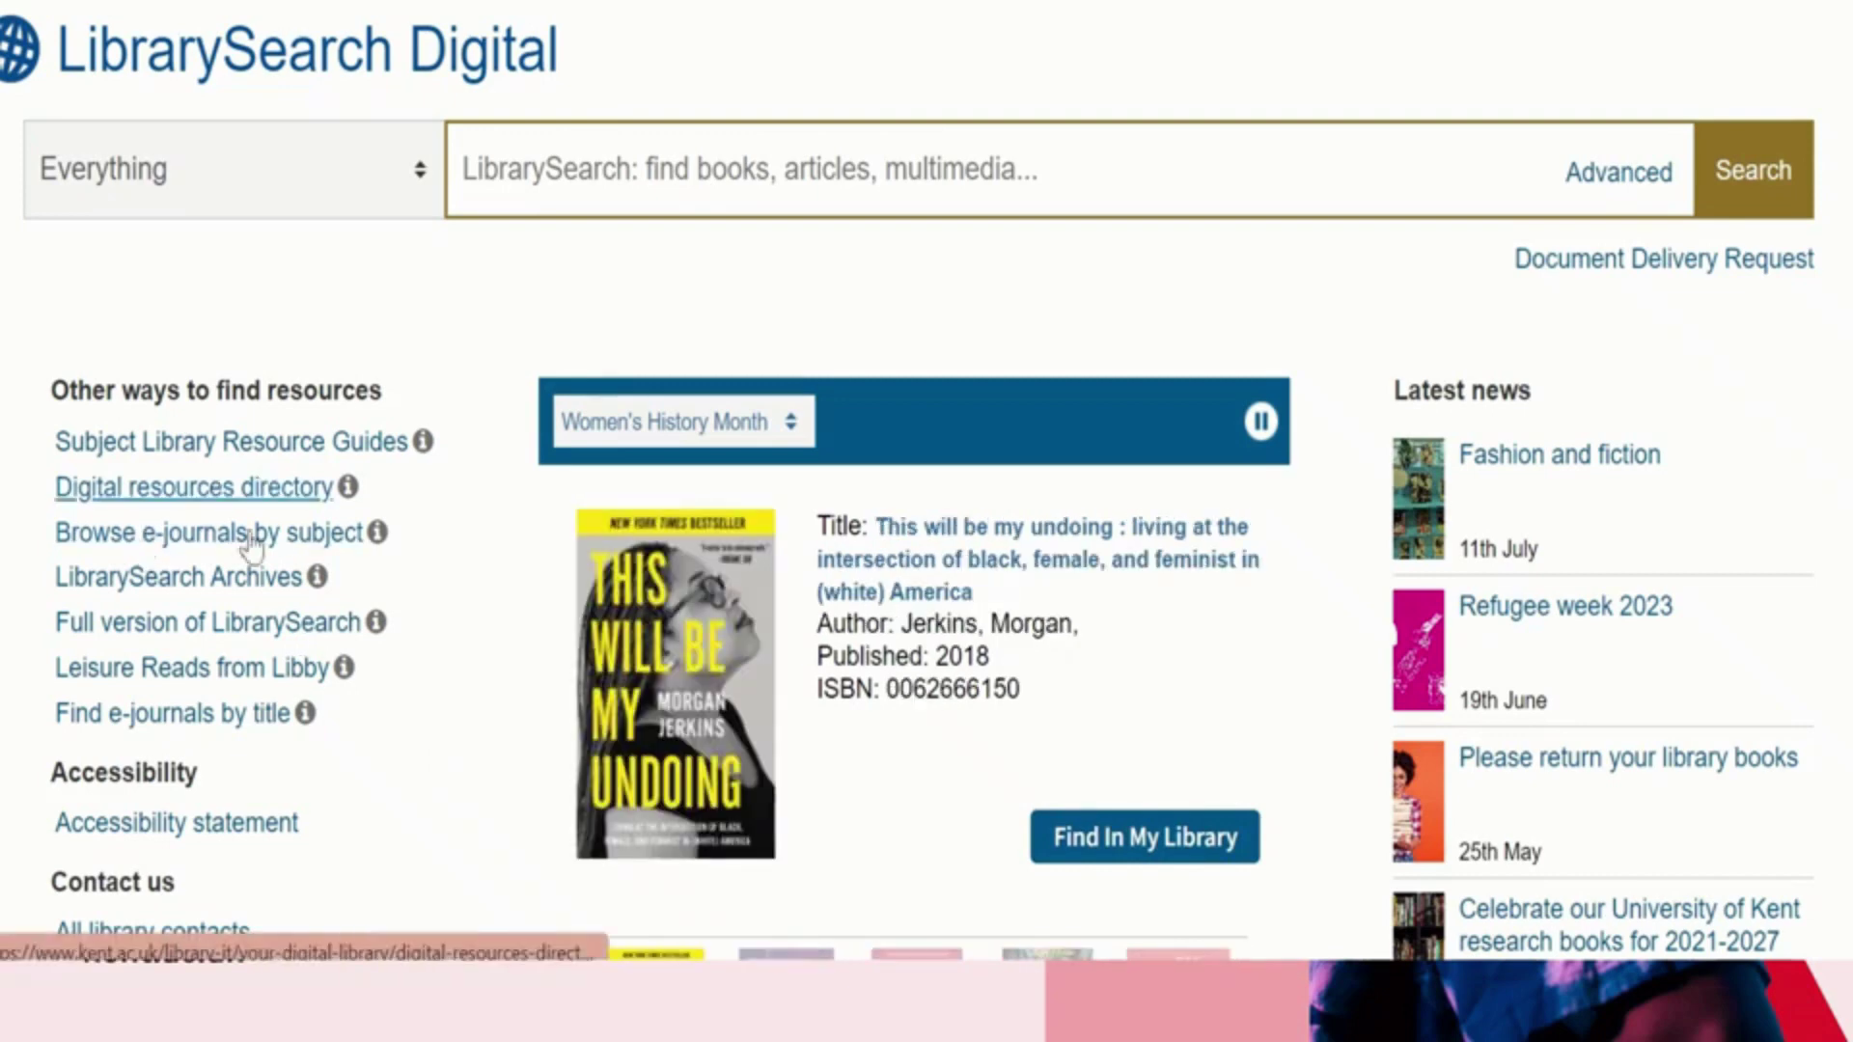
pyautogui.click(297, 461)
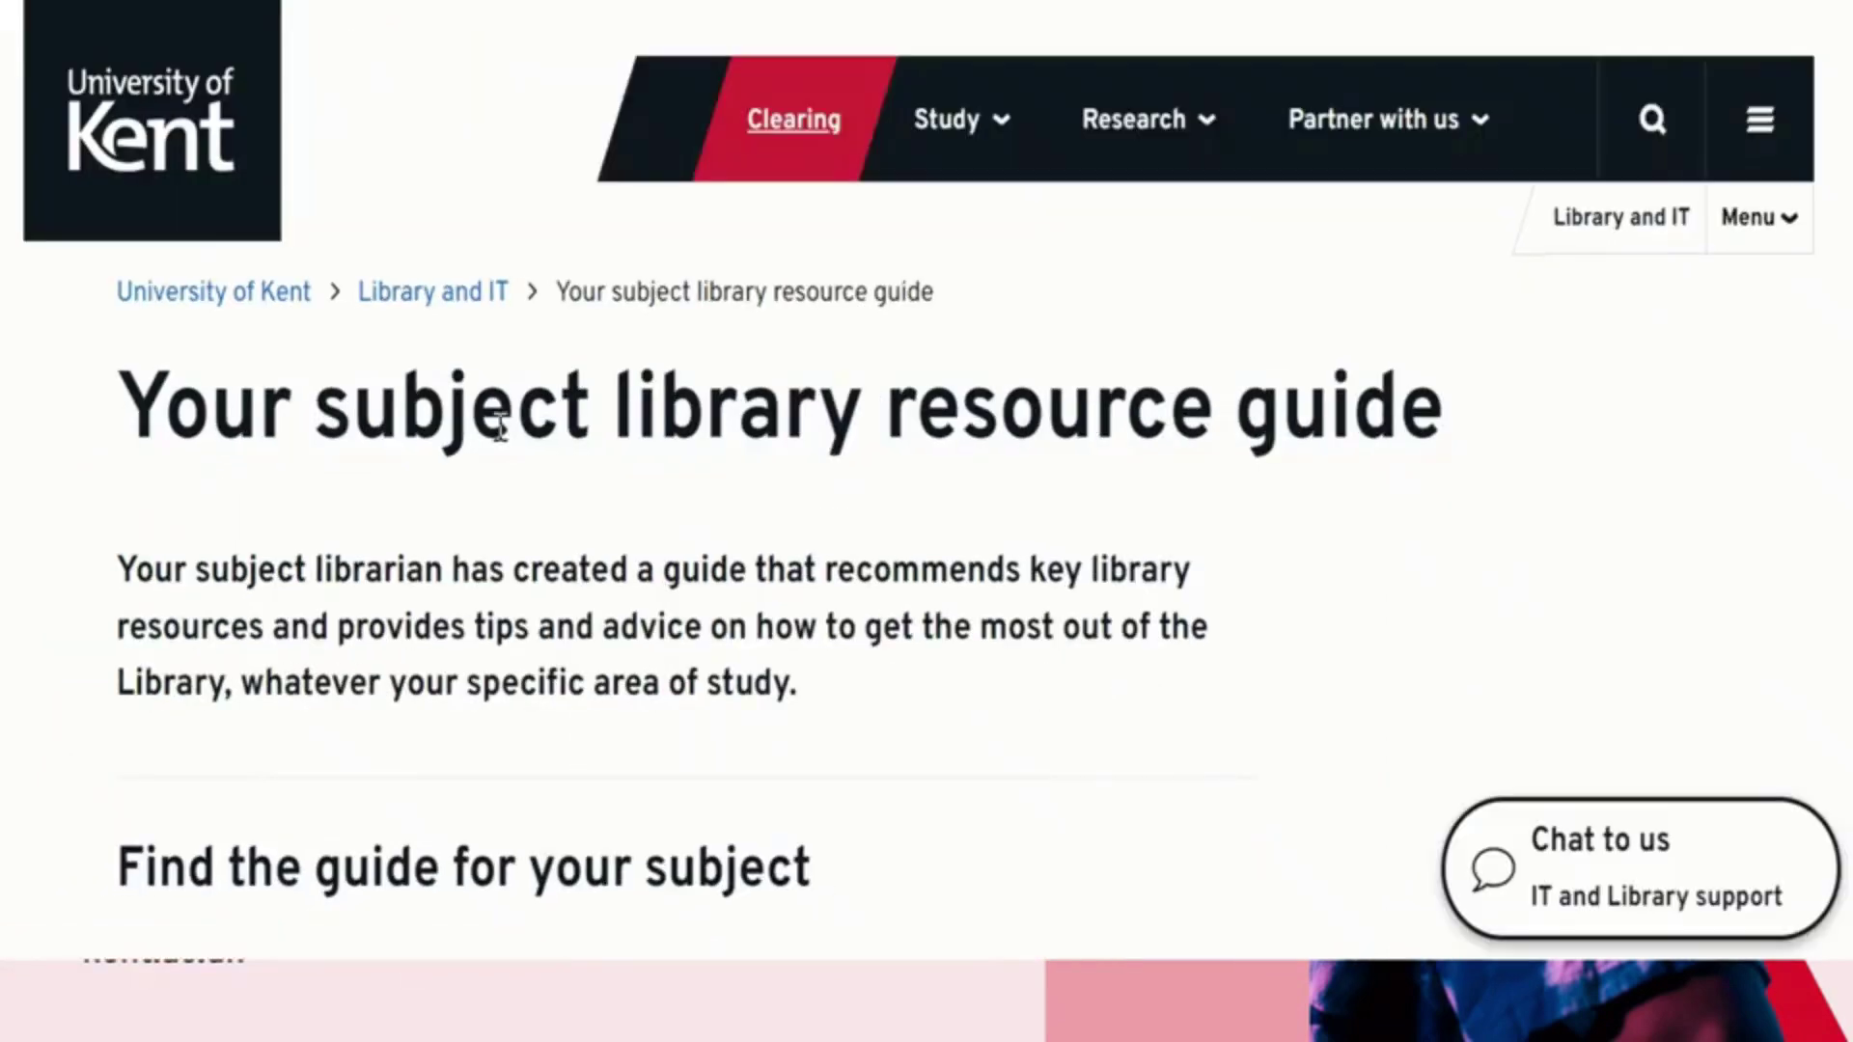
pyautogui.scroll(-7, 849, 698)
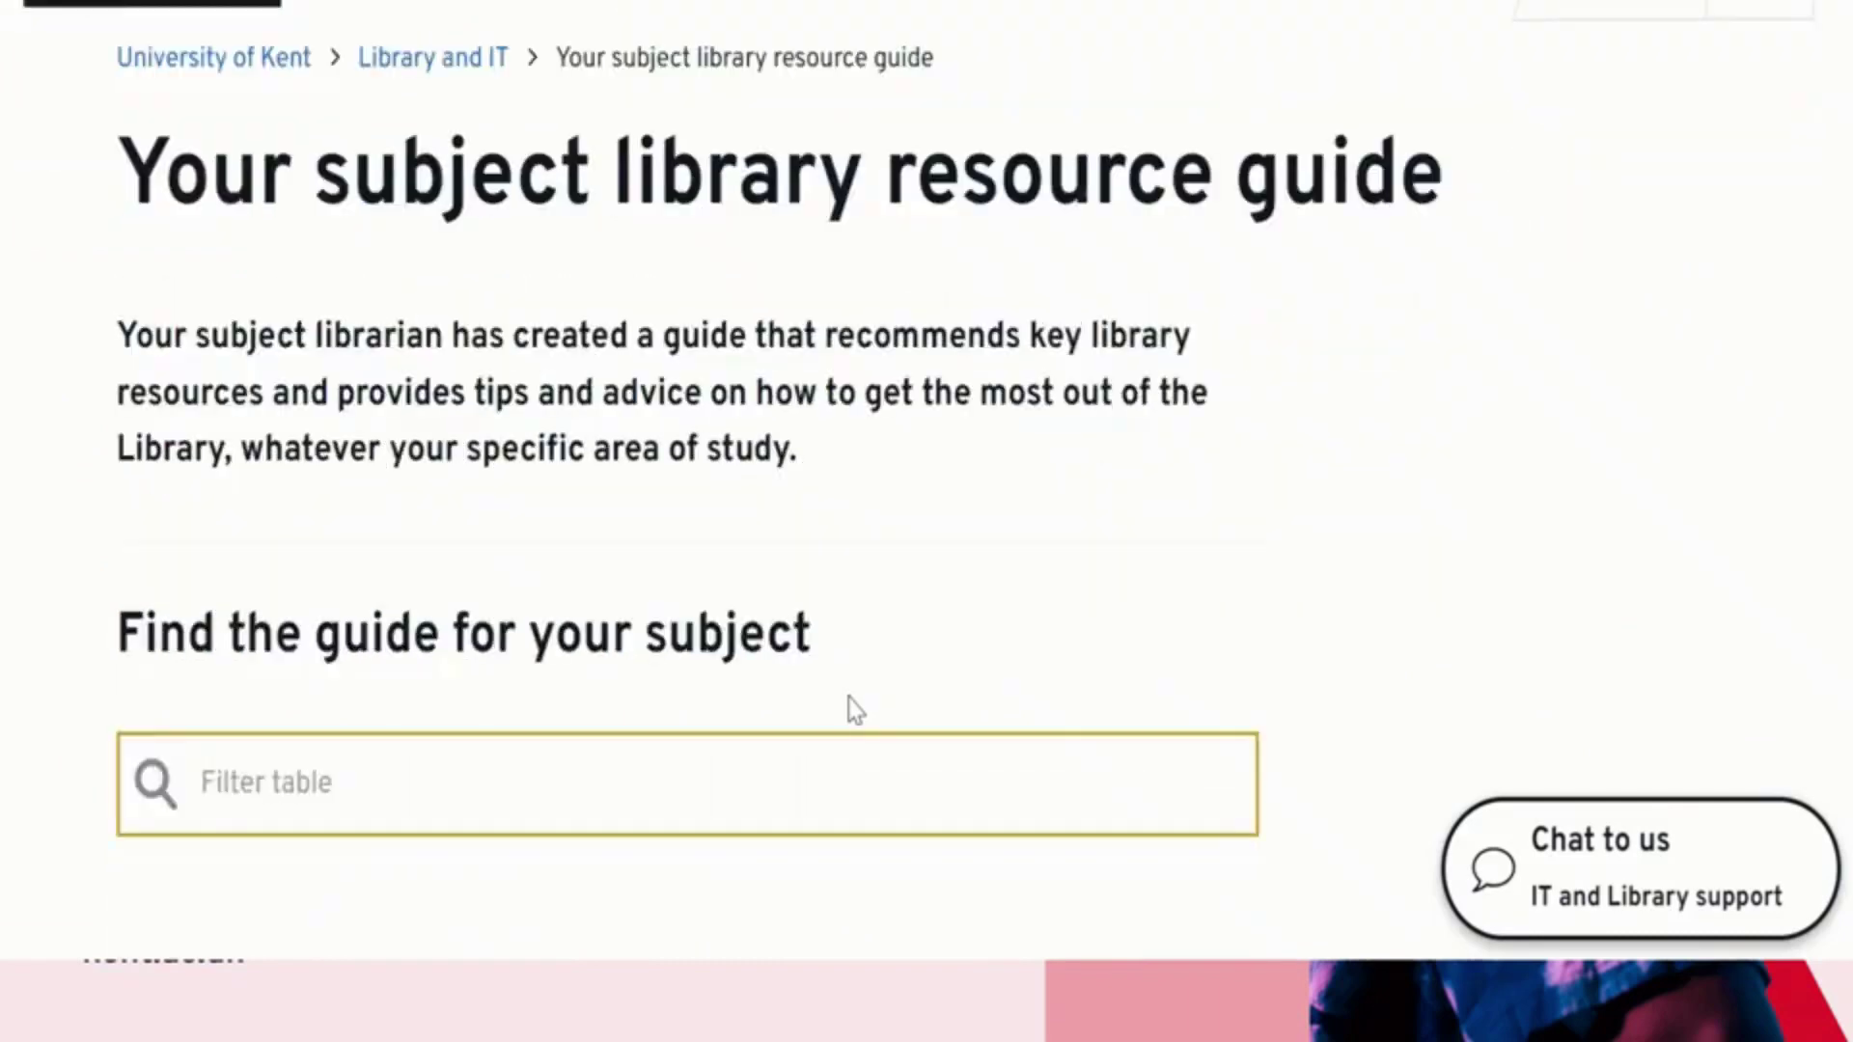
pyautogui.scroll(-2, 848, 705)
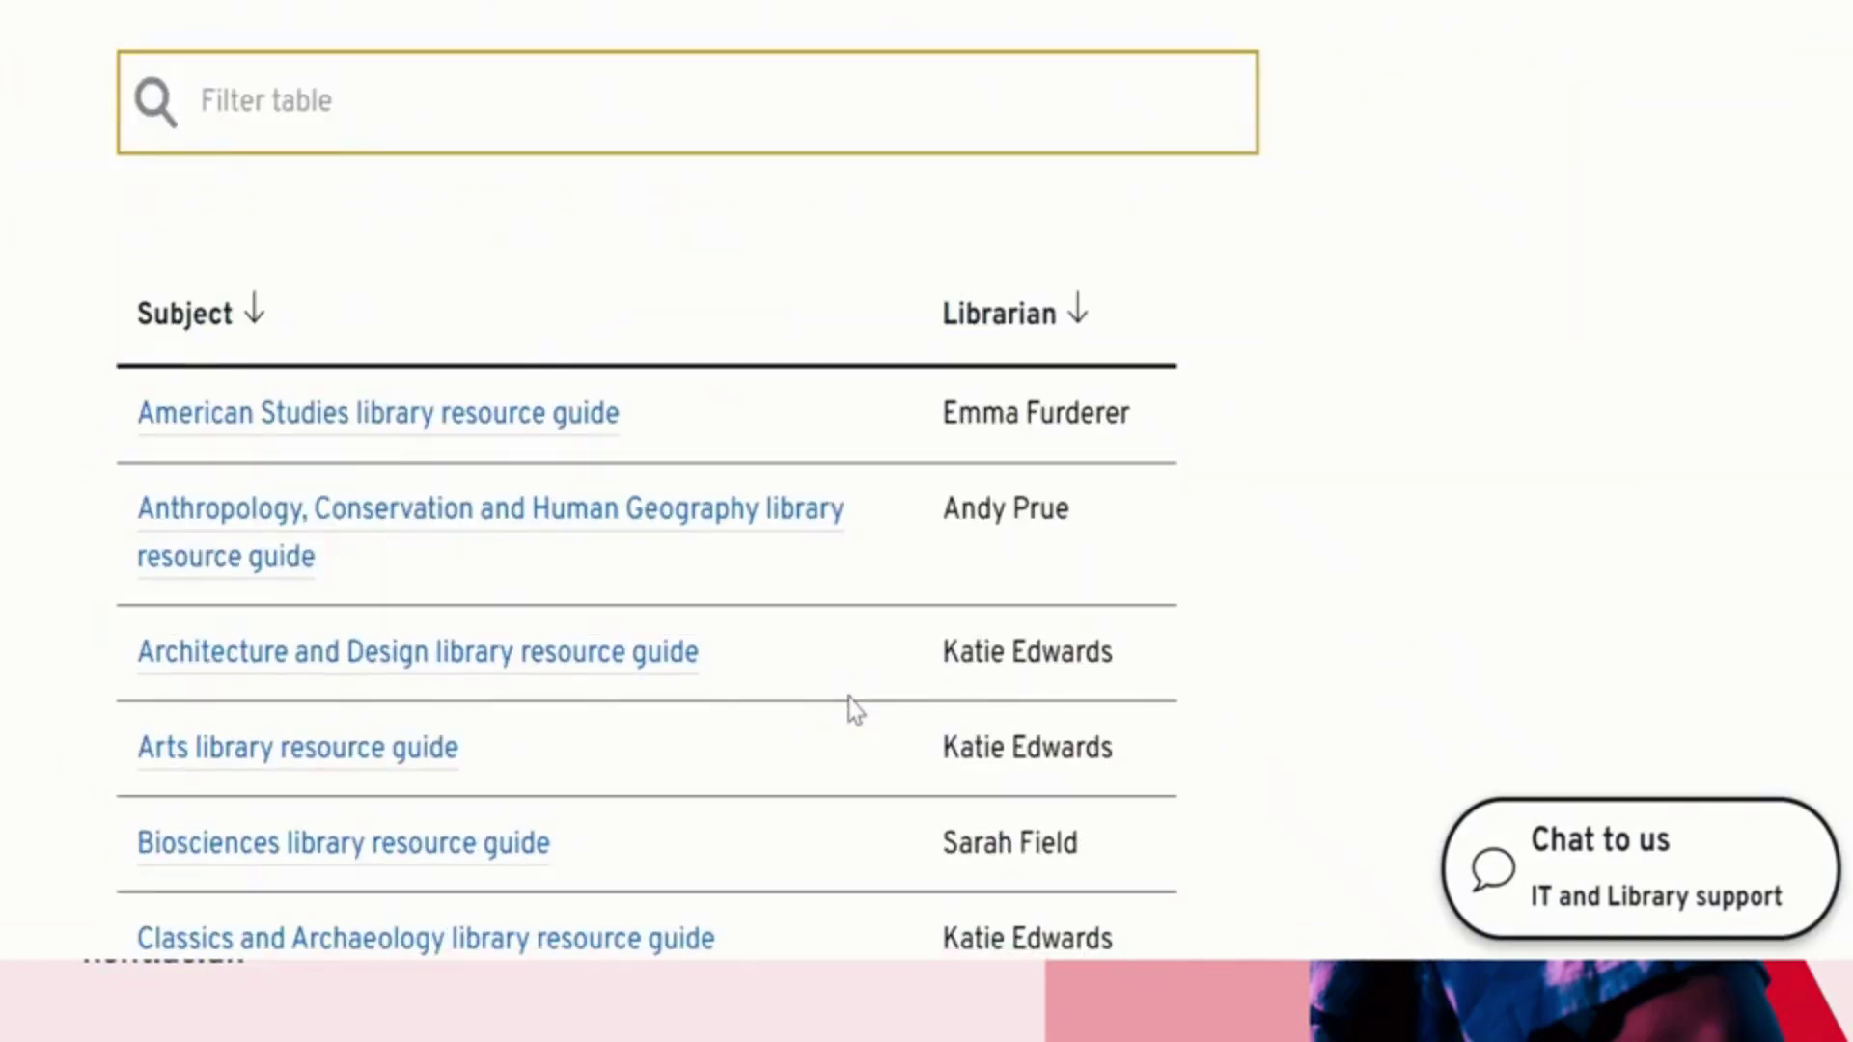
pyautogui.scroll(-2, 849, 708)
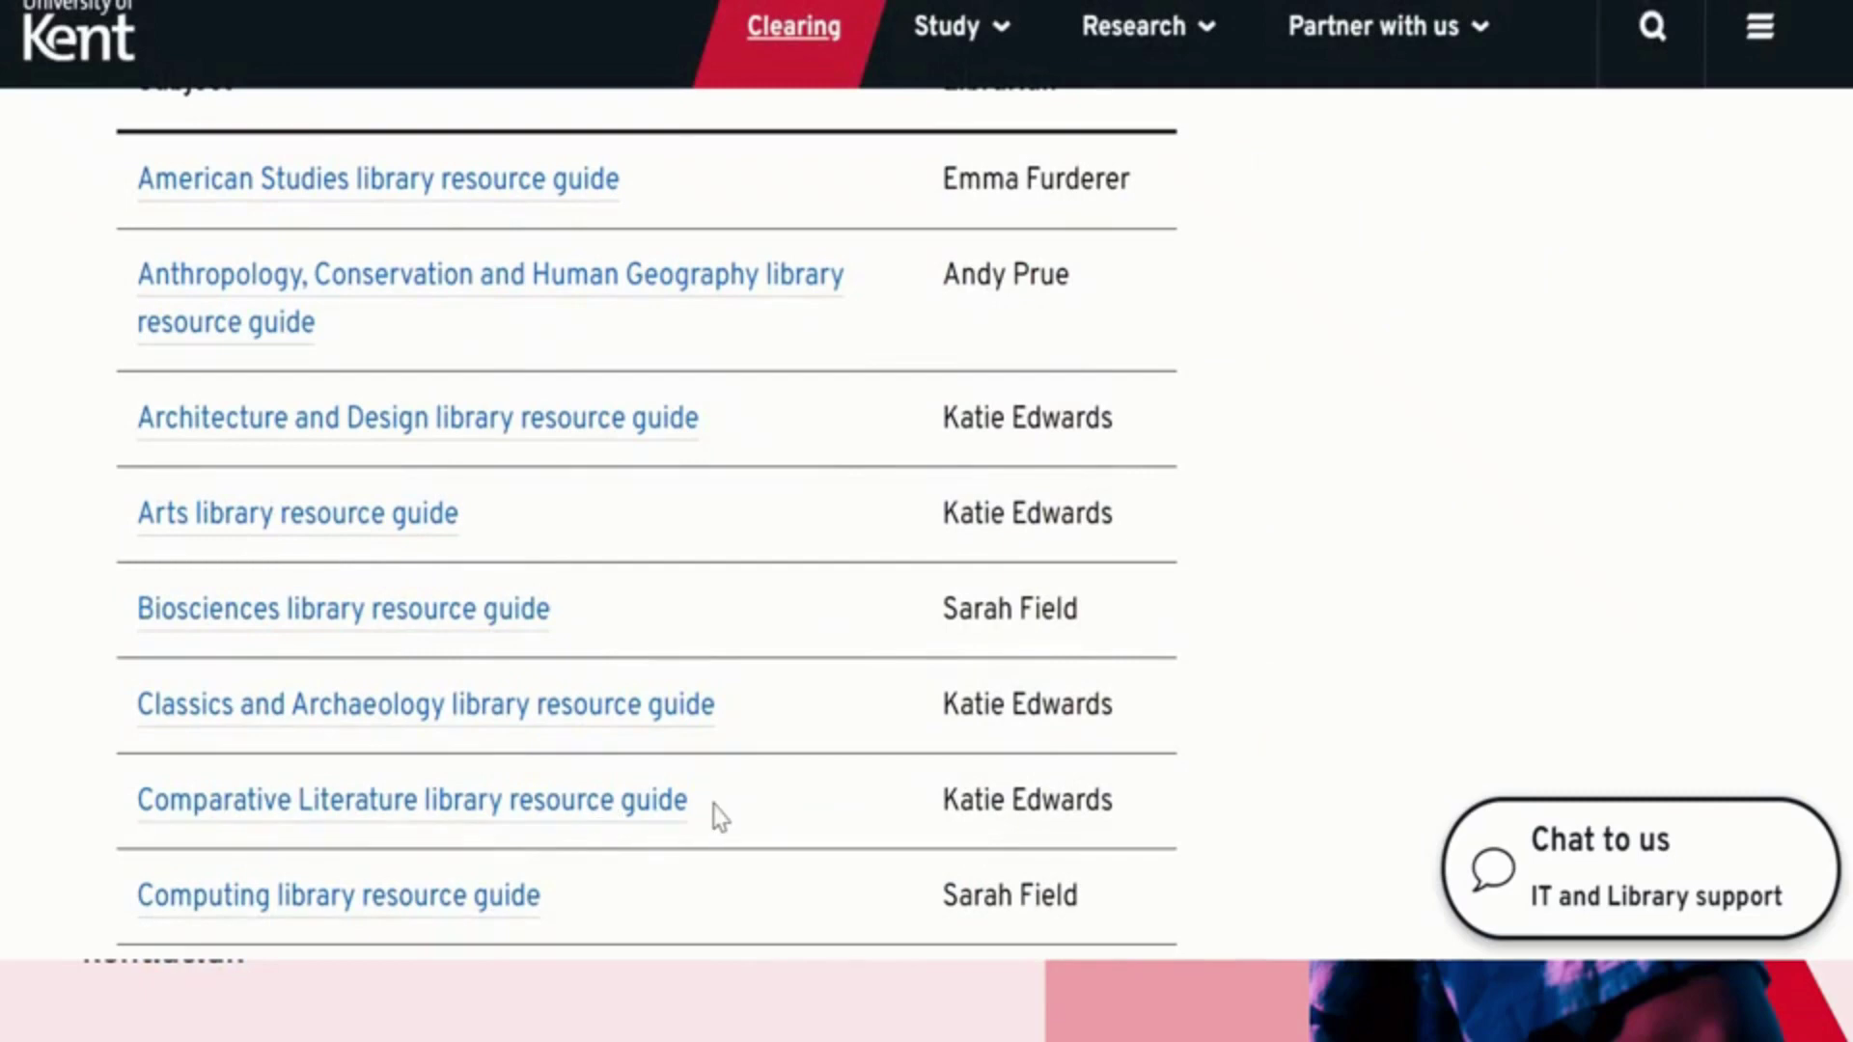
pyautogui.scroll(-2, 720, 818)
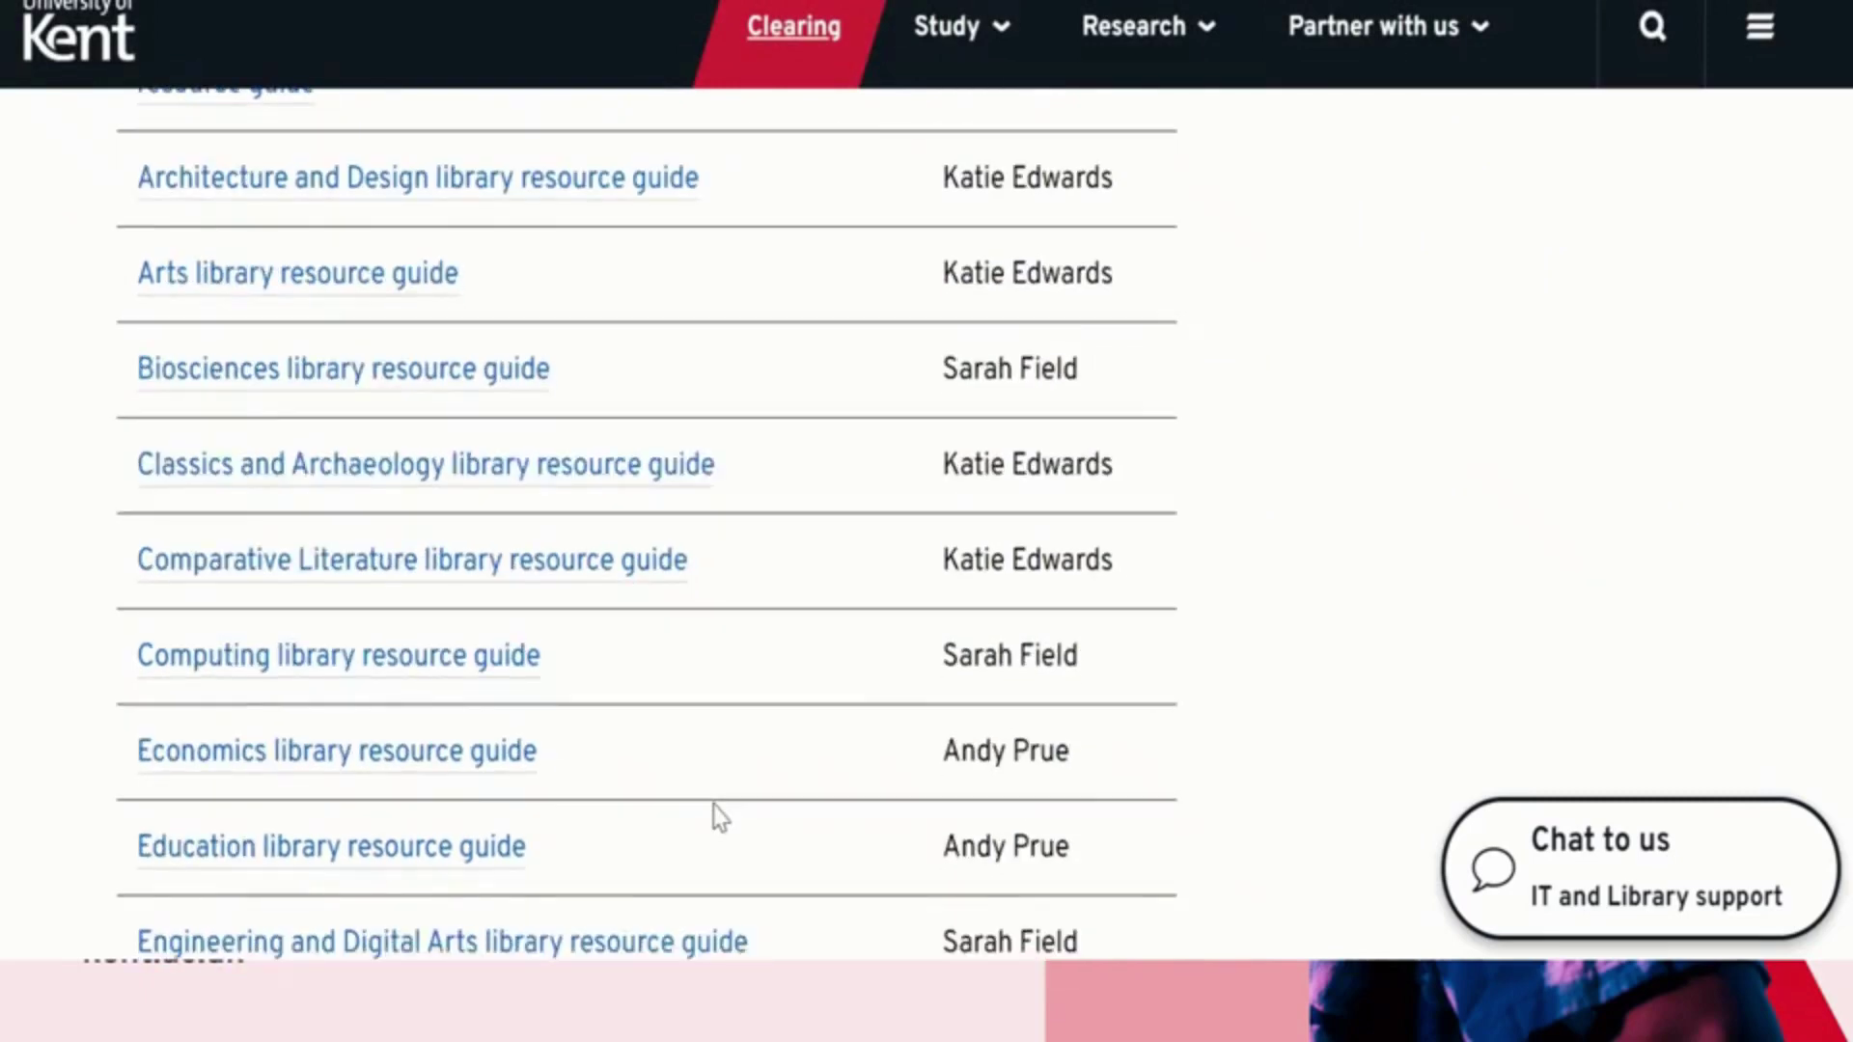
pyautogui.scroll(-8, 720, 819)
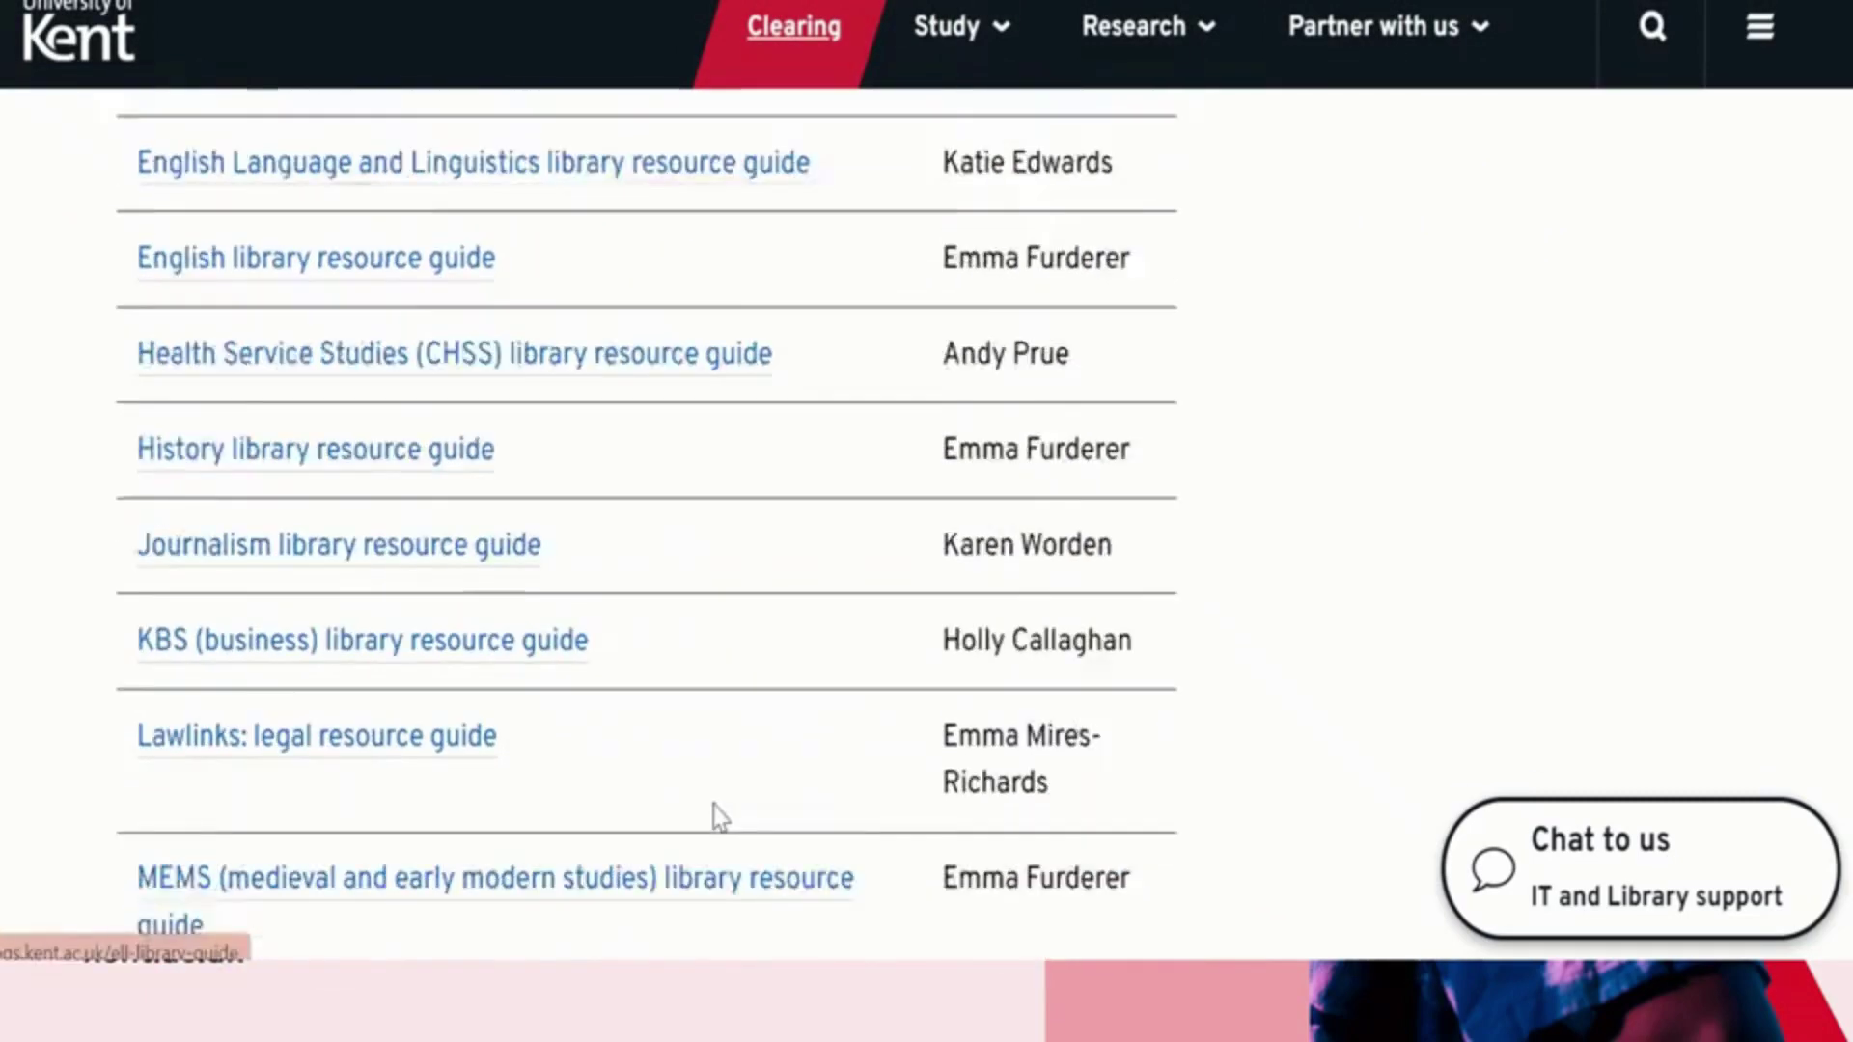
pyautogui.scroll(-1, 720, 819)
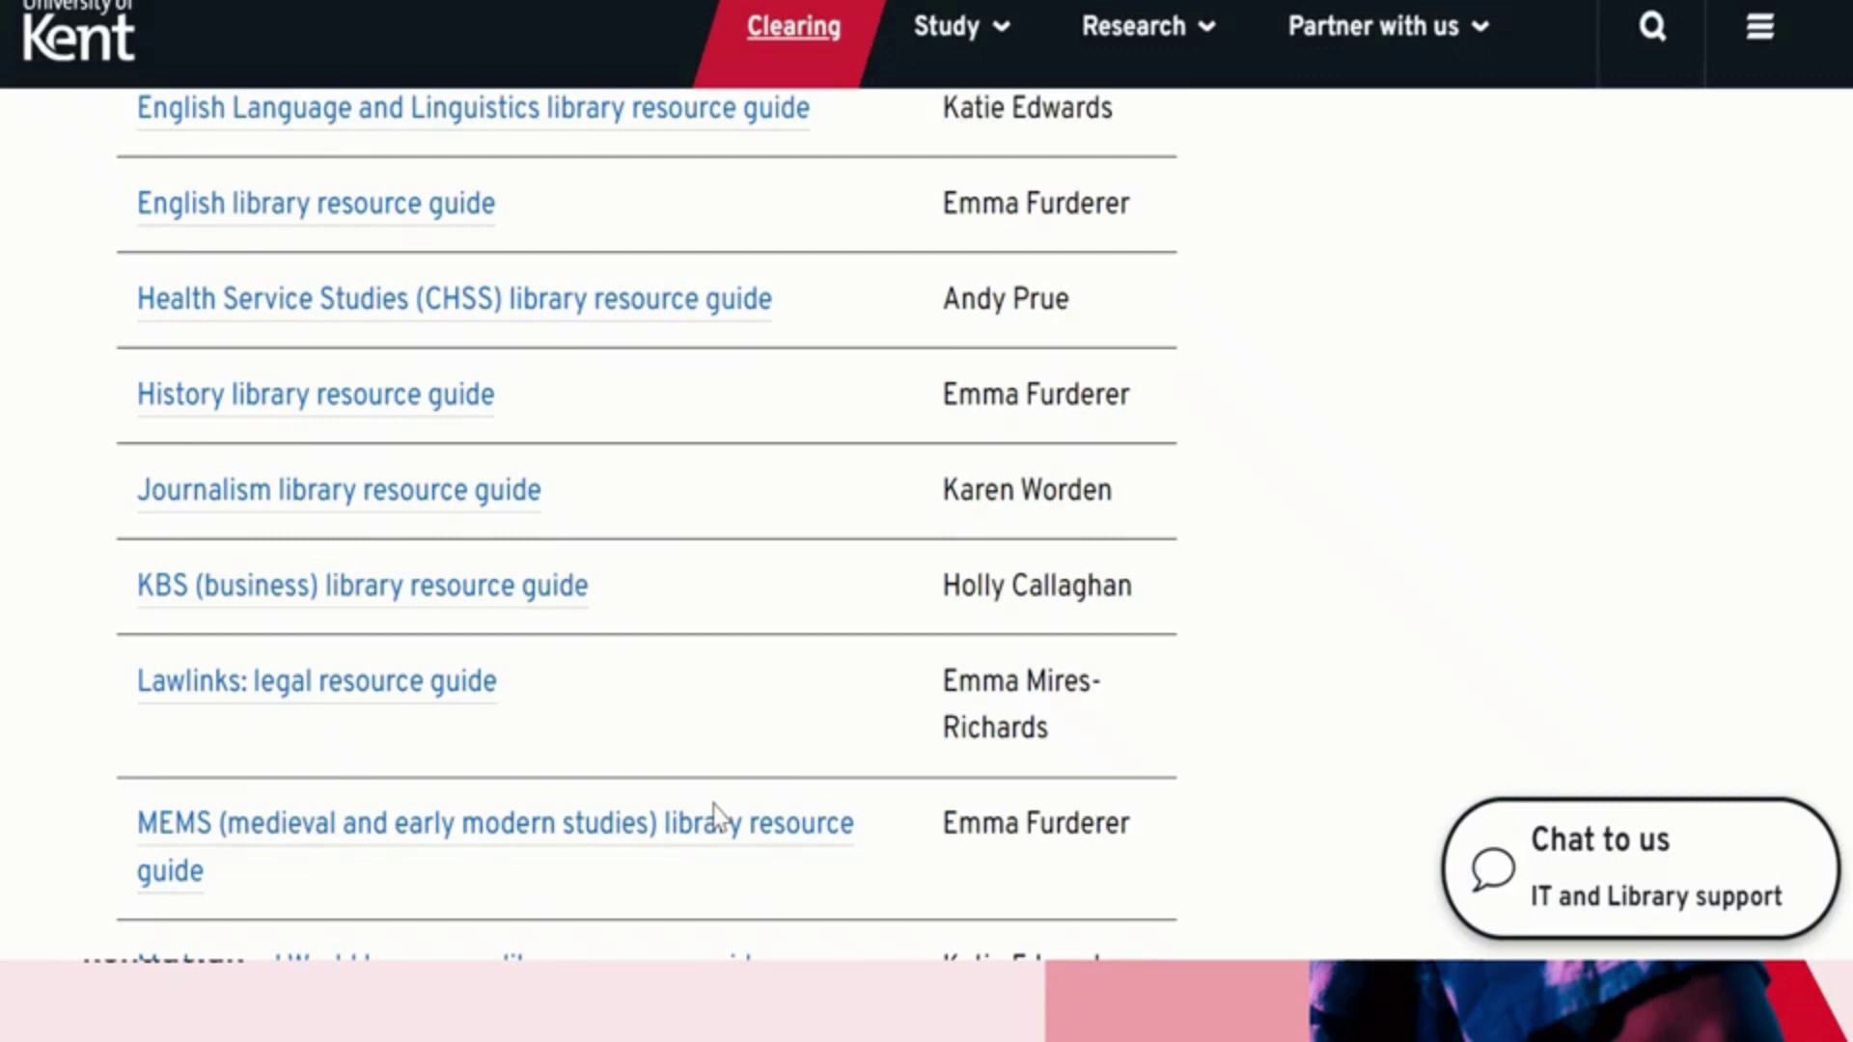
pyautogui.scroll(-3, 714, 804)
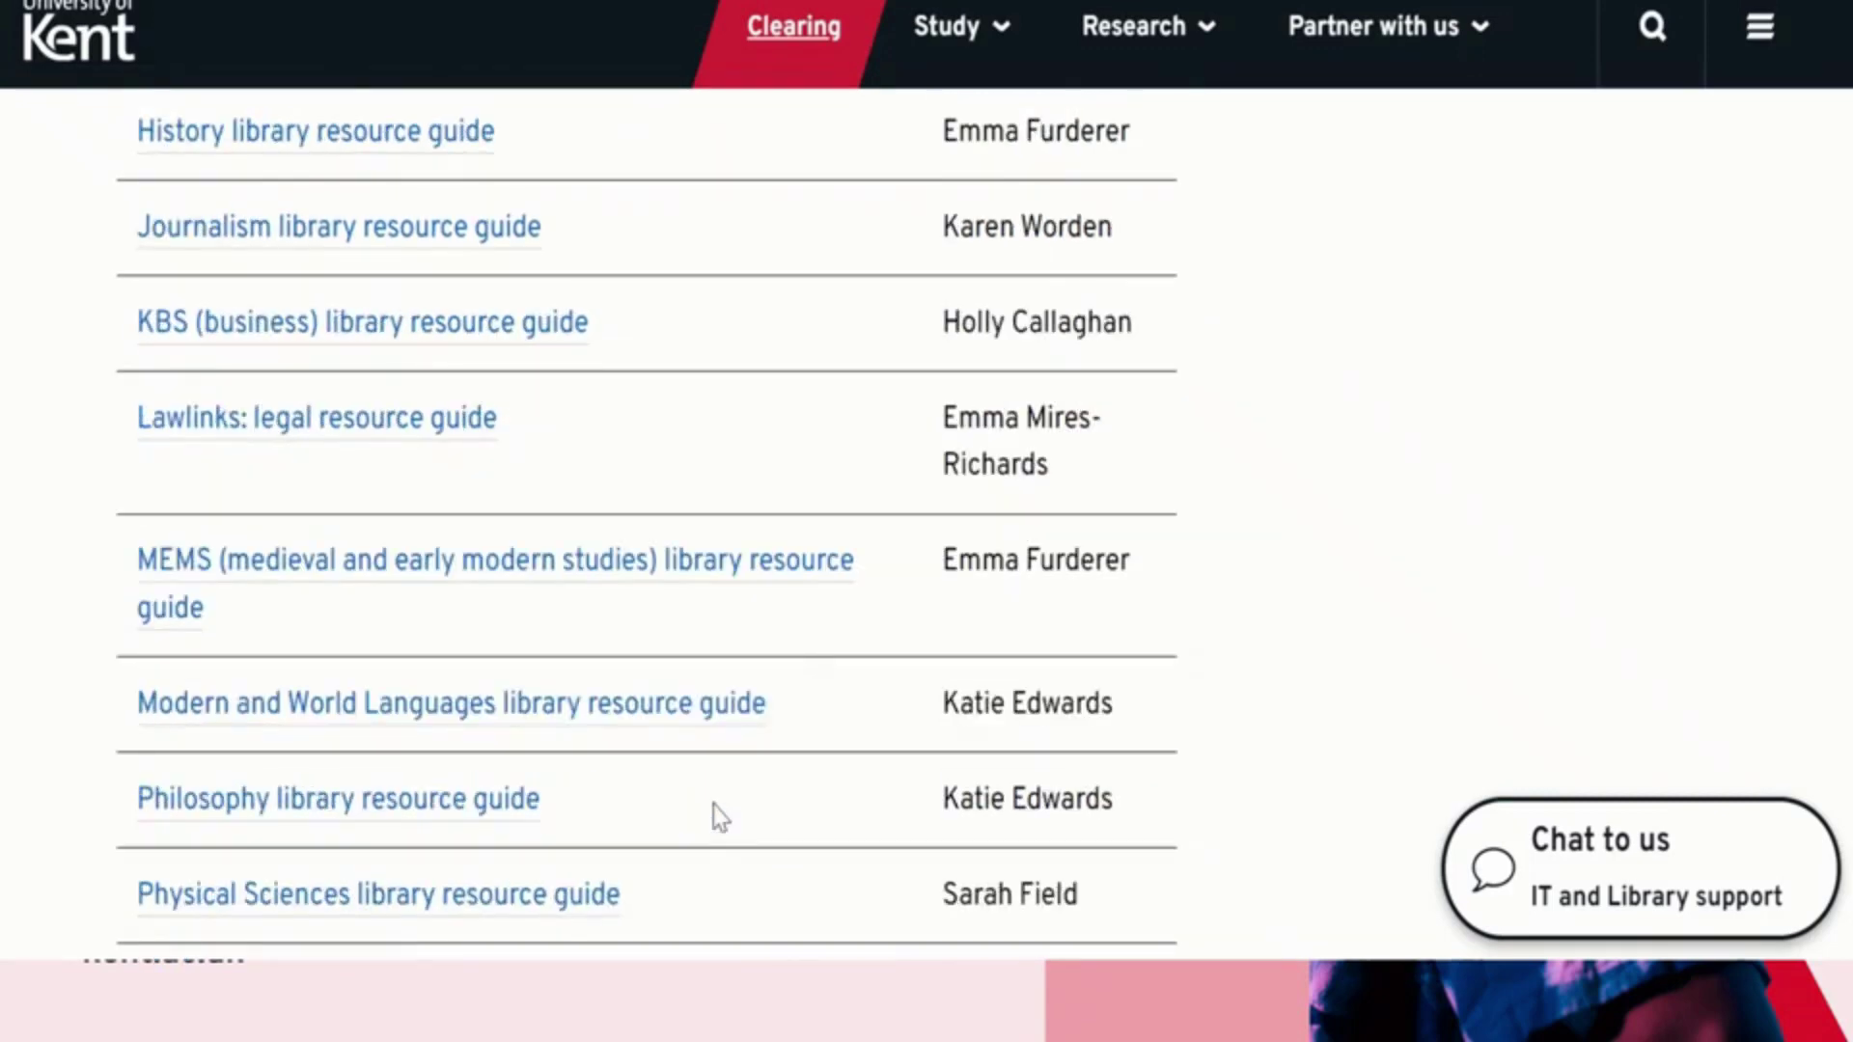
pyautogui.scroll(-5, 714, 805)
pyautogui.scroll(-5, 714, 805)
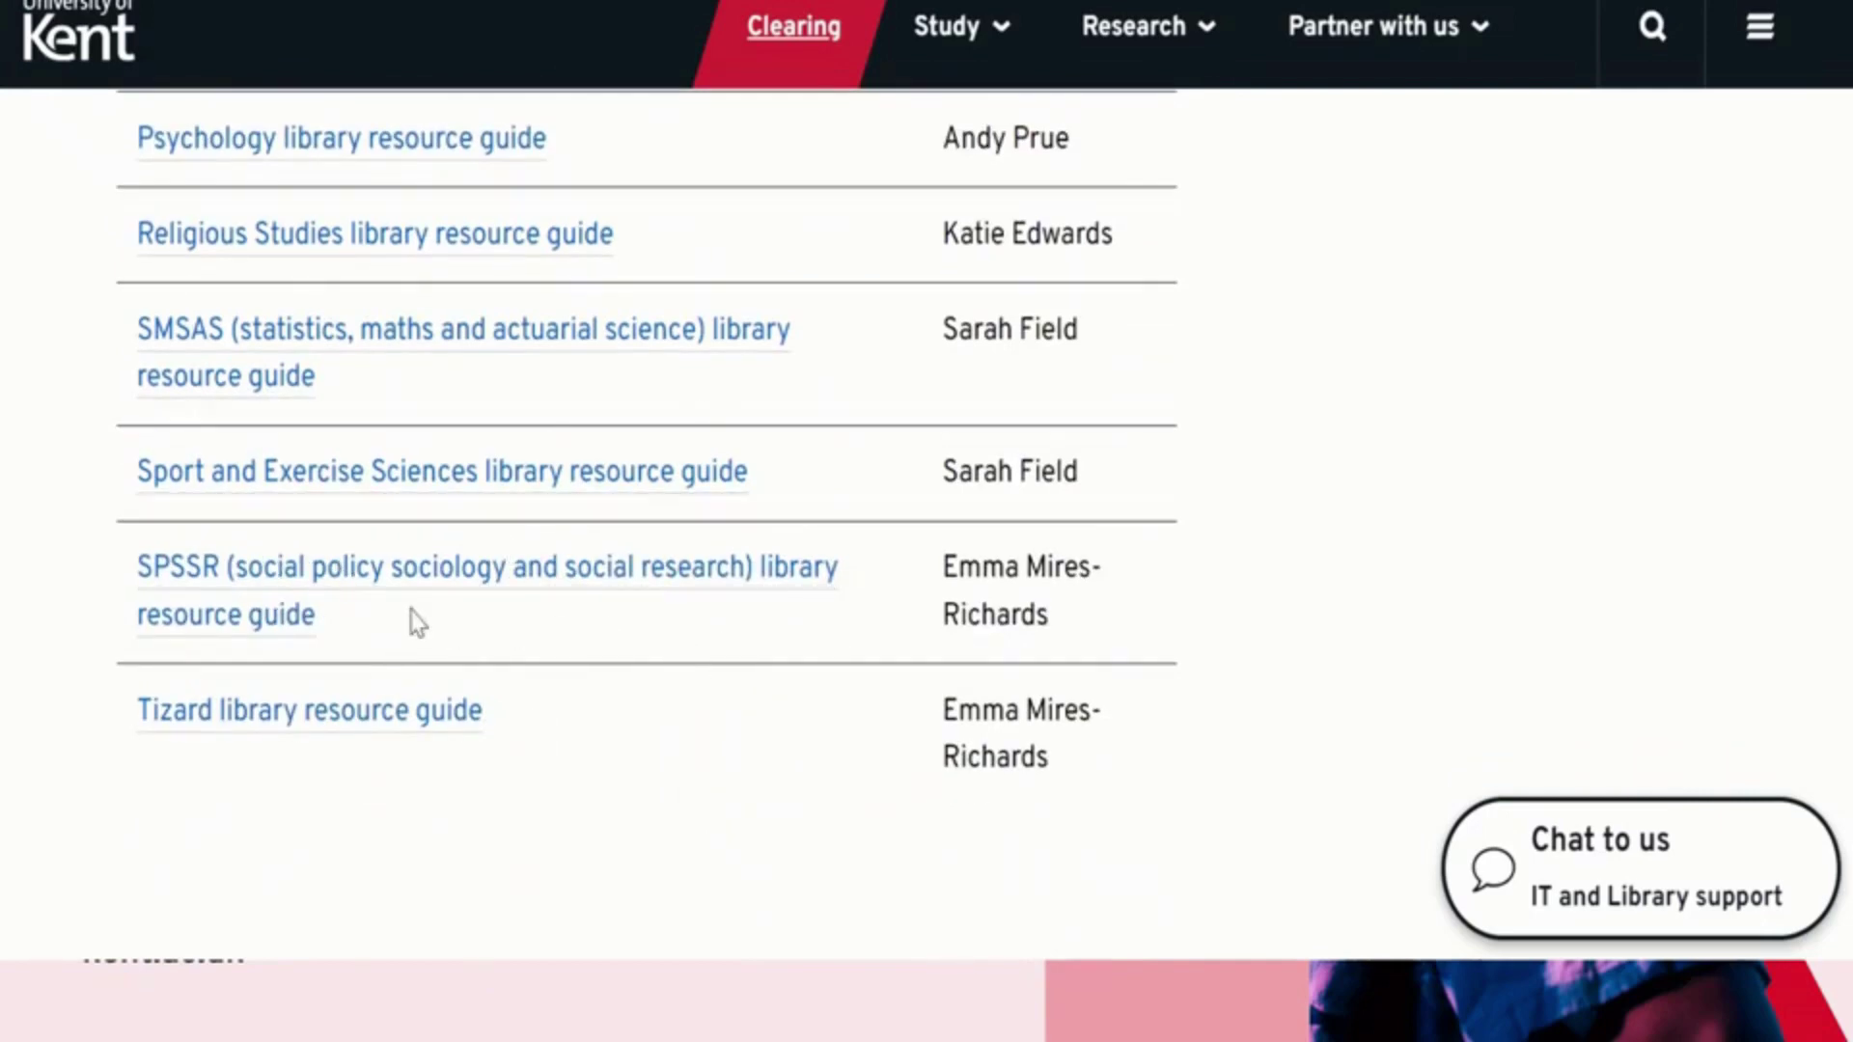
# - Open the SPSSR (social policy sociology and social research) library resource guide and review its home page
pyautogui.click(465, 578)
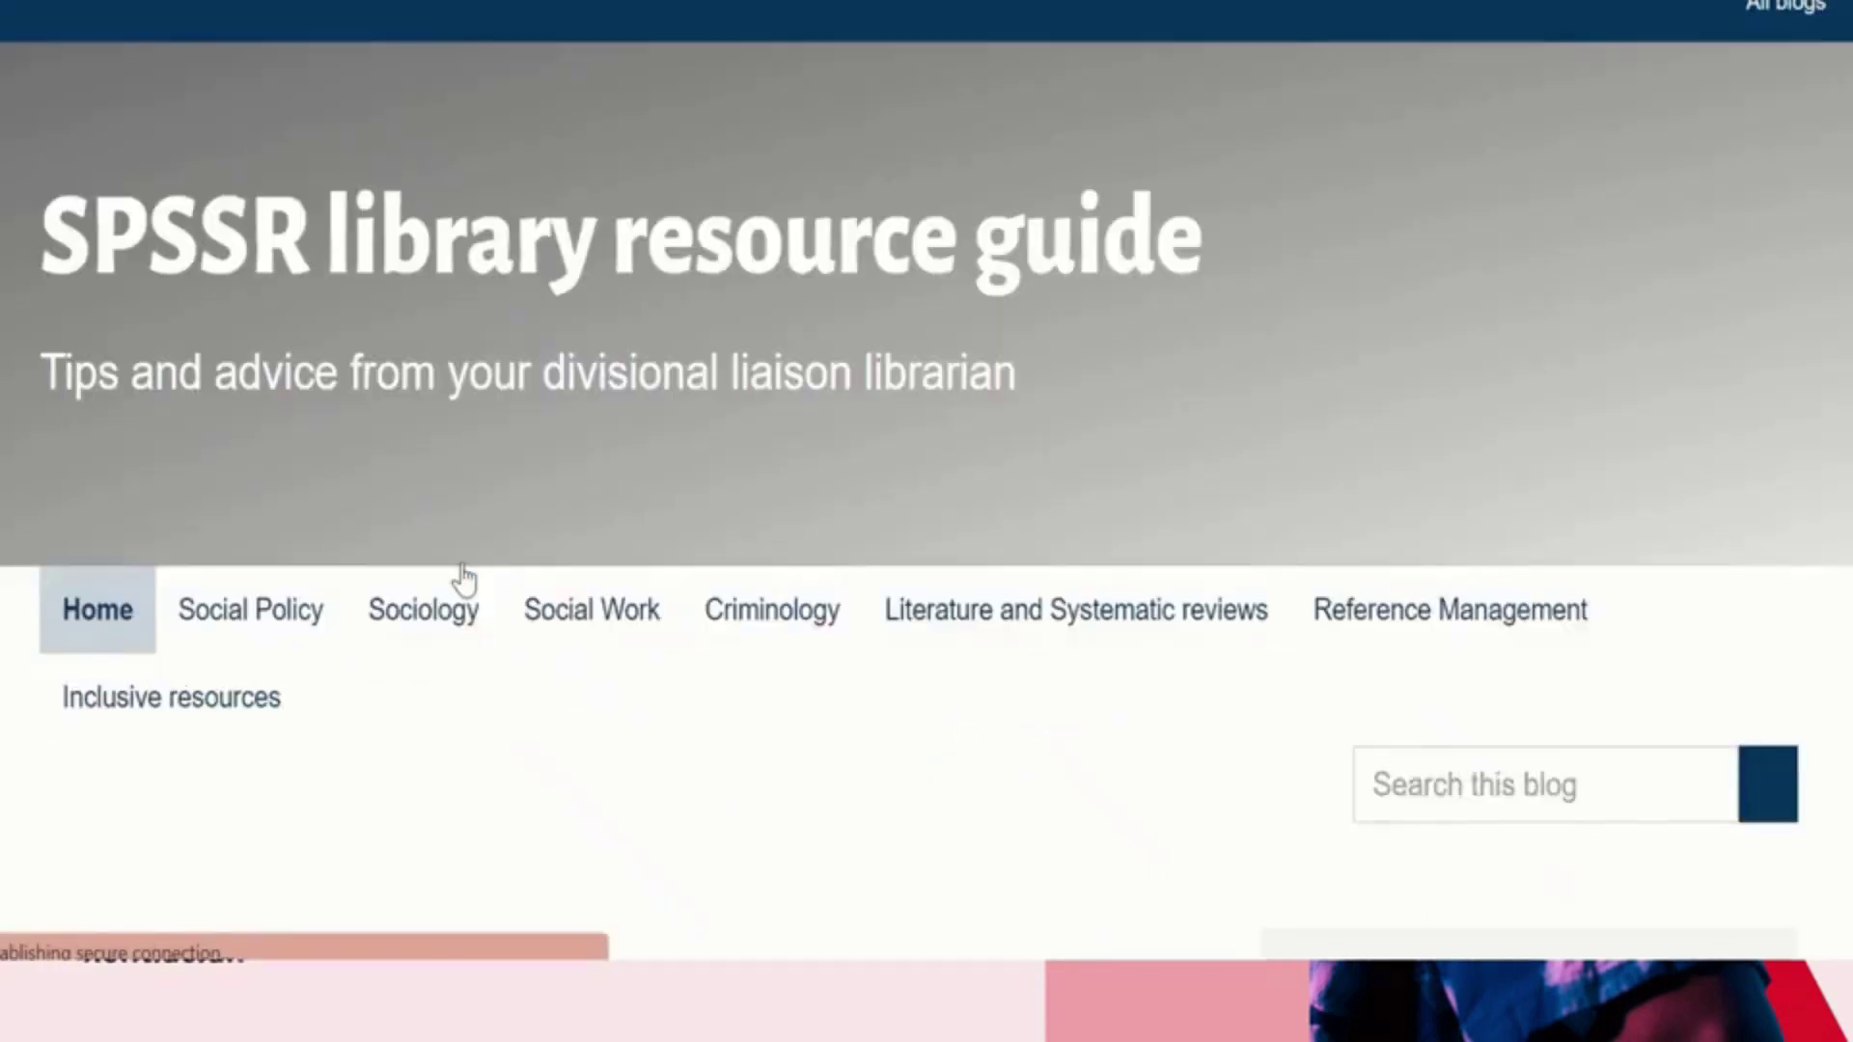
pyautogui.scroll(-9, 865, 832)
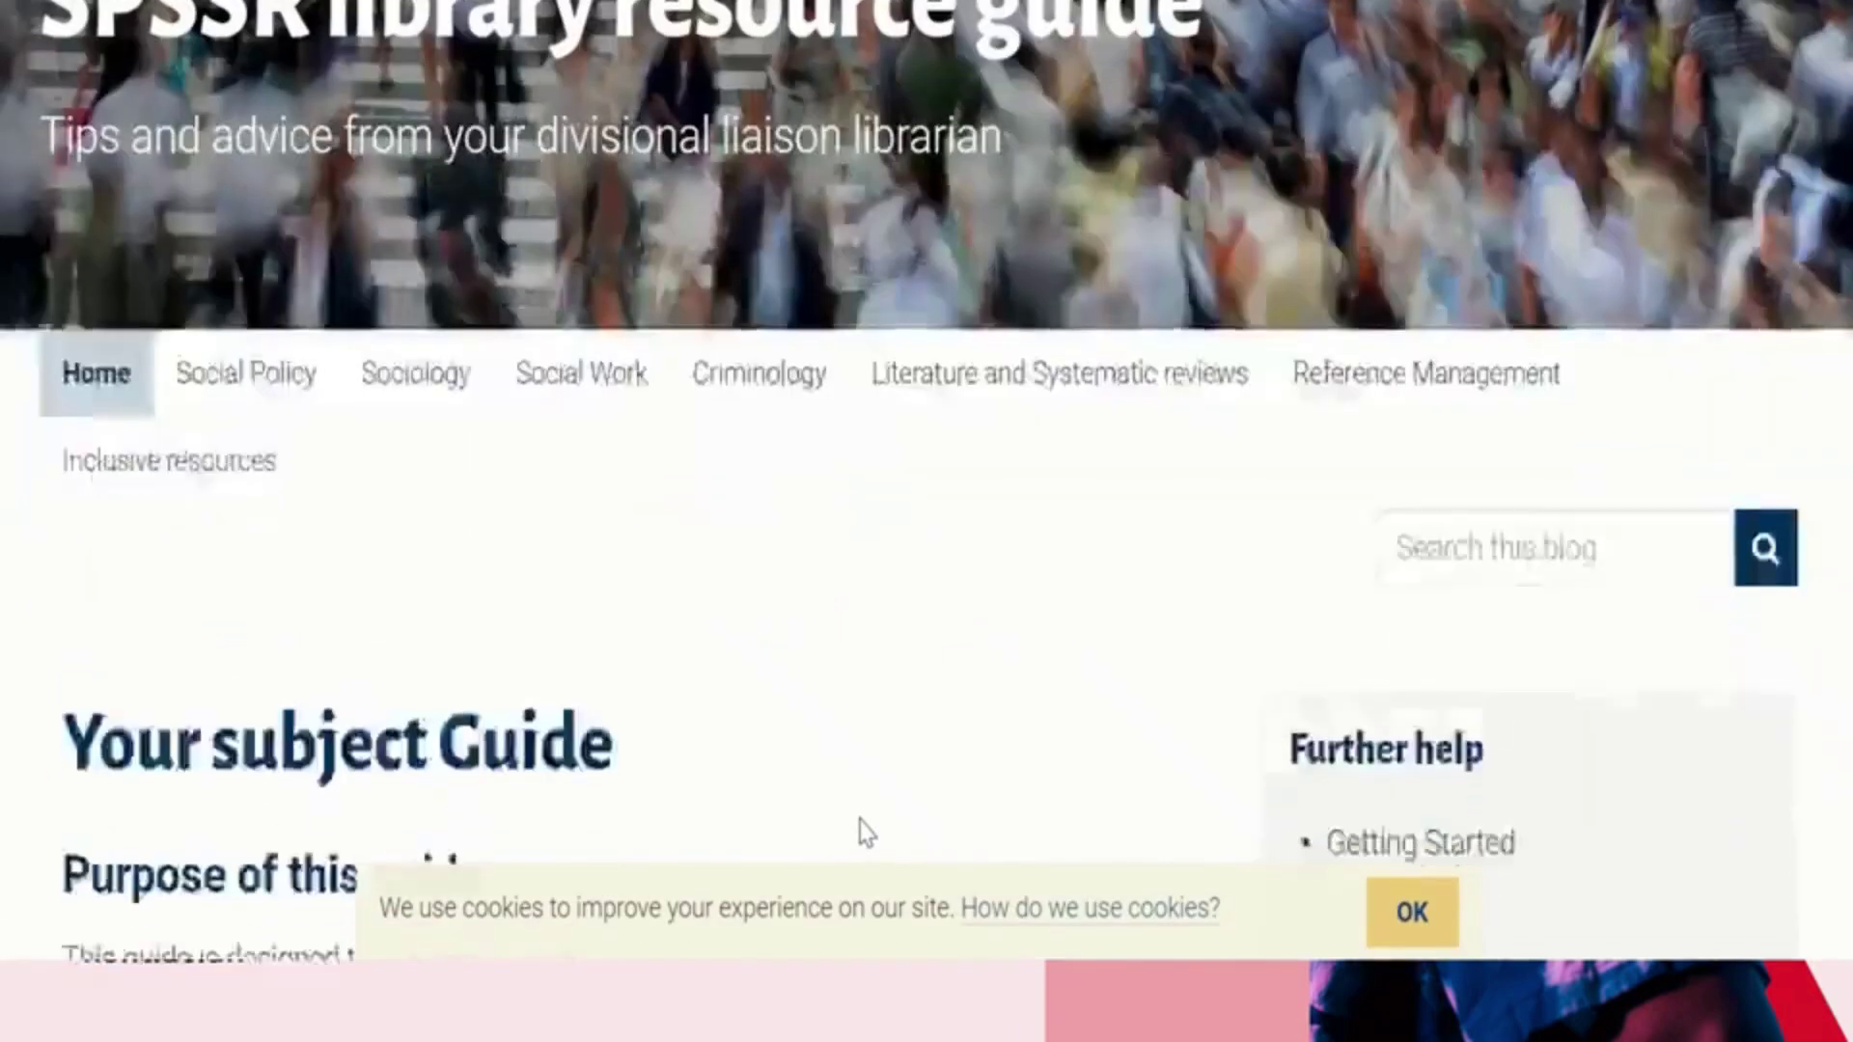
pyautogui.scroll(-5, 862, 831)
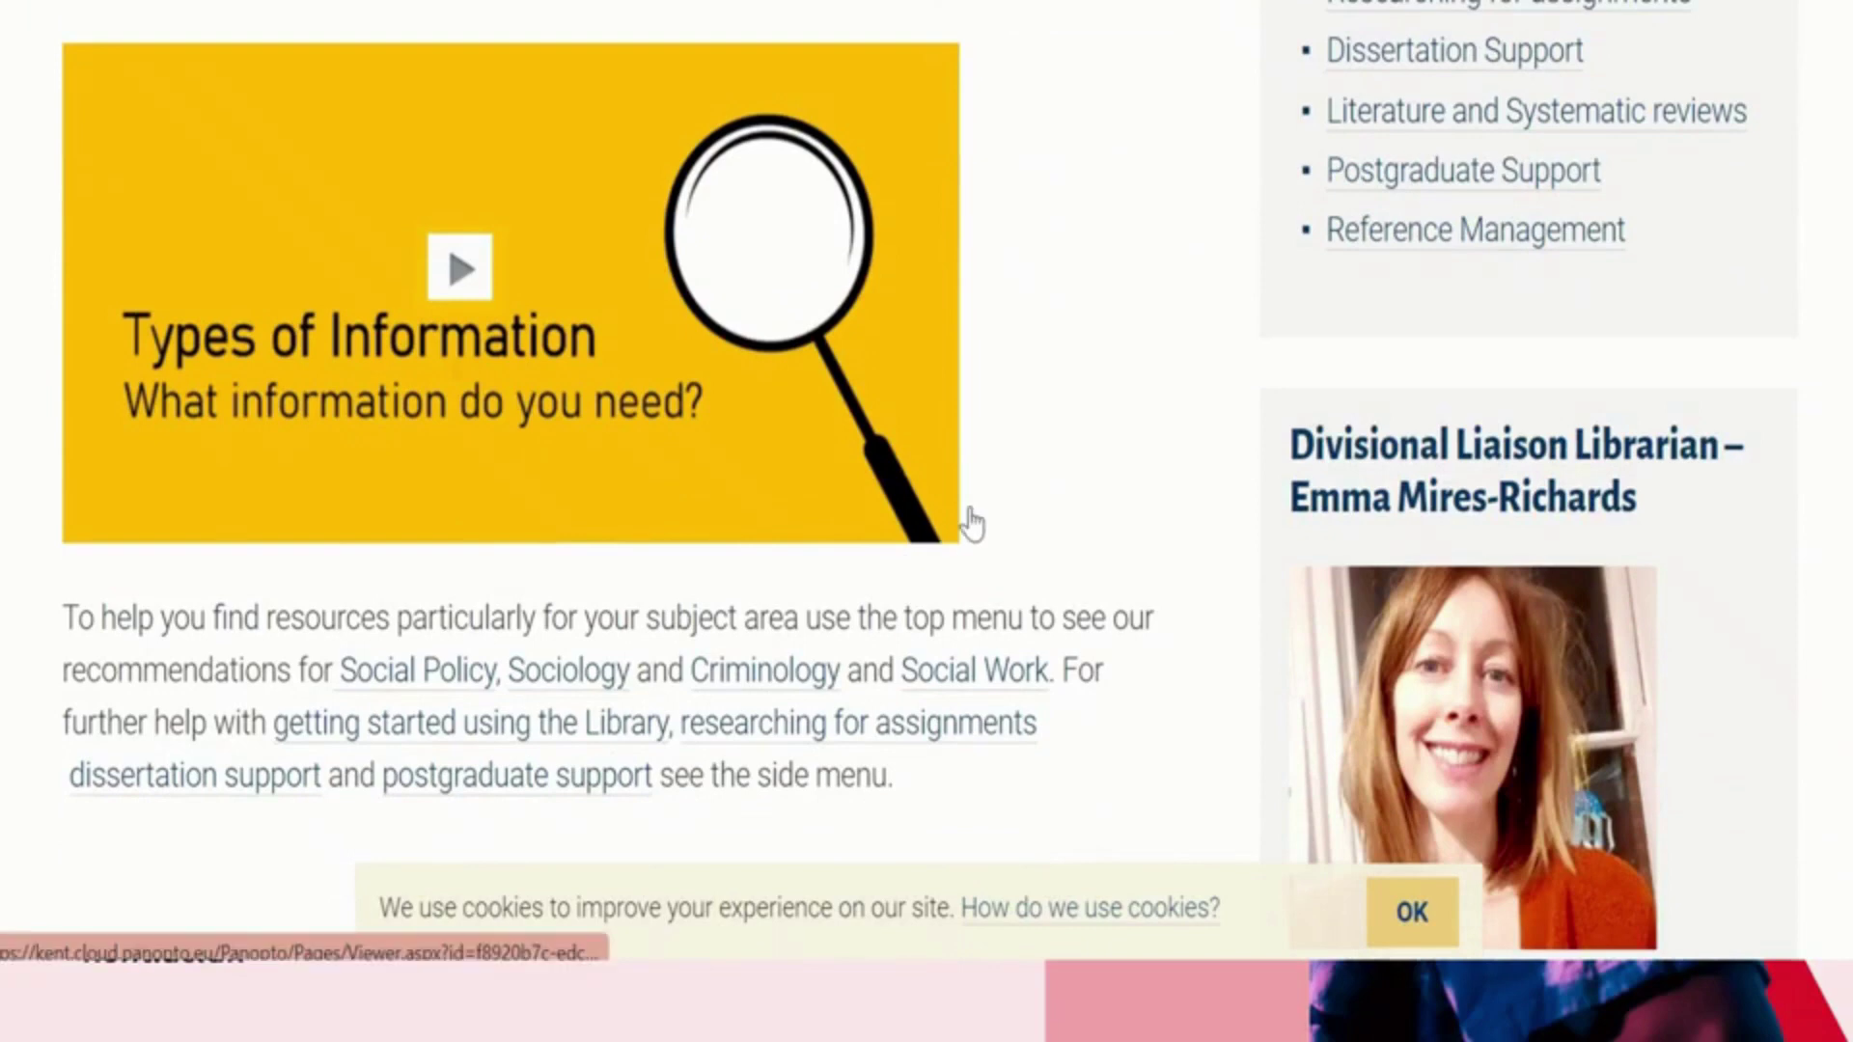
pyautogui.scroll(-6, 972, 524)
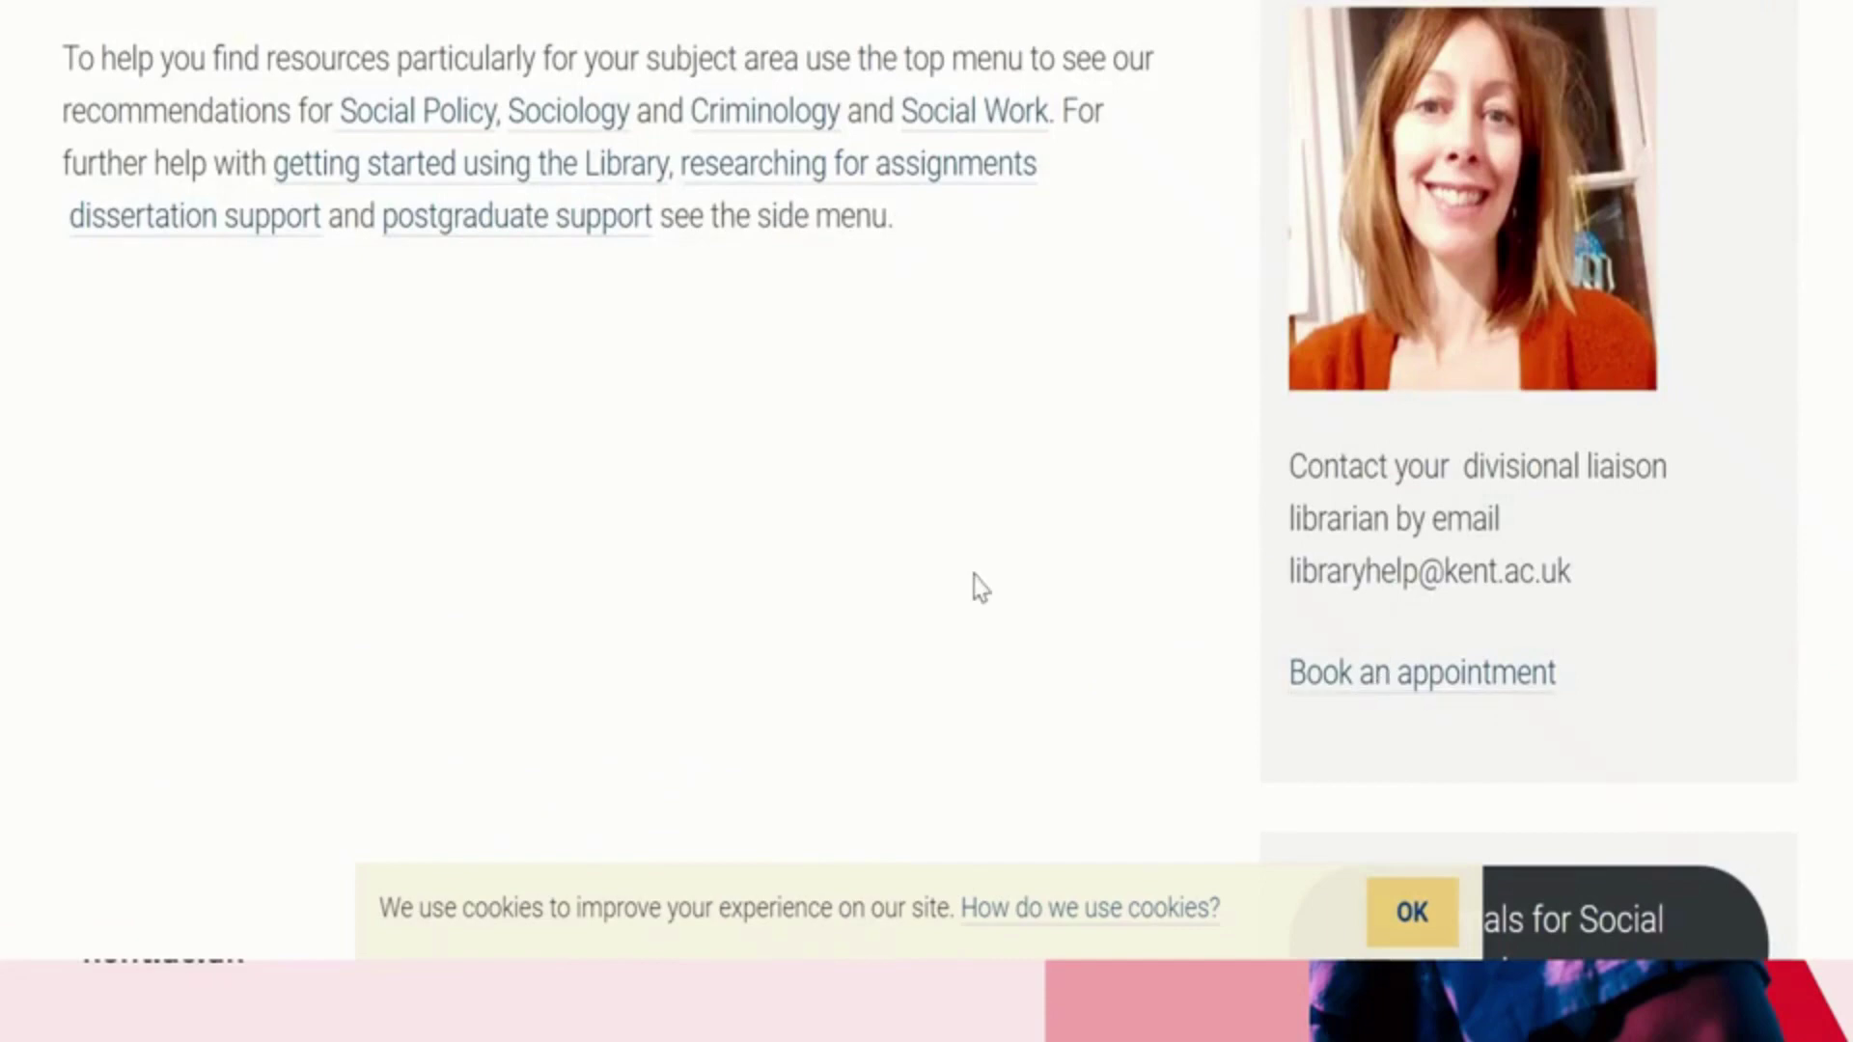
pyautogui.scroll(13, 974, 574)
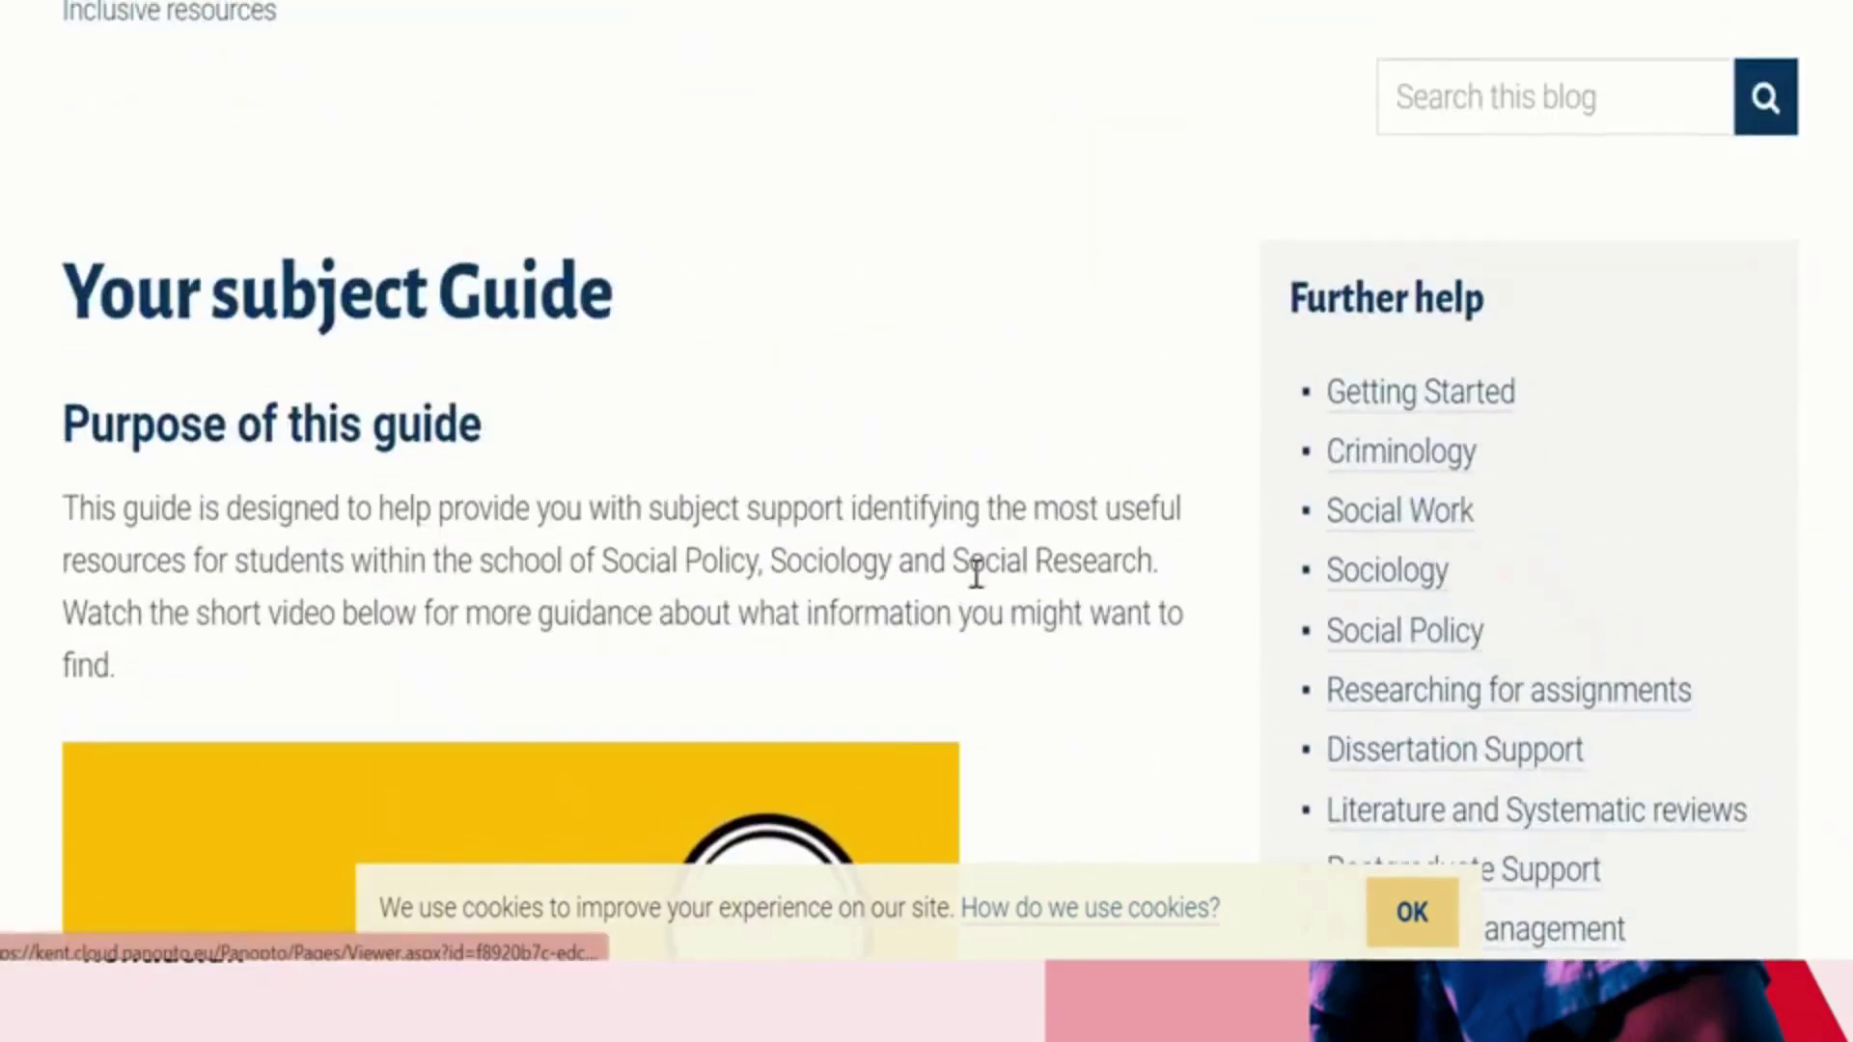
pyautogui.scroll(4, 976, 574)
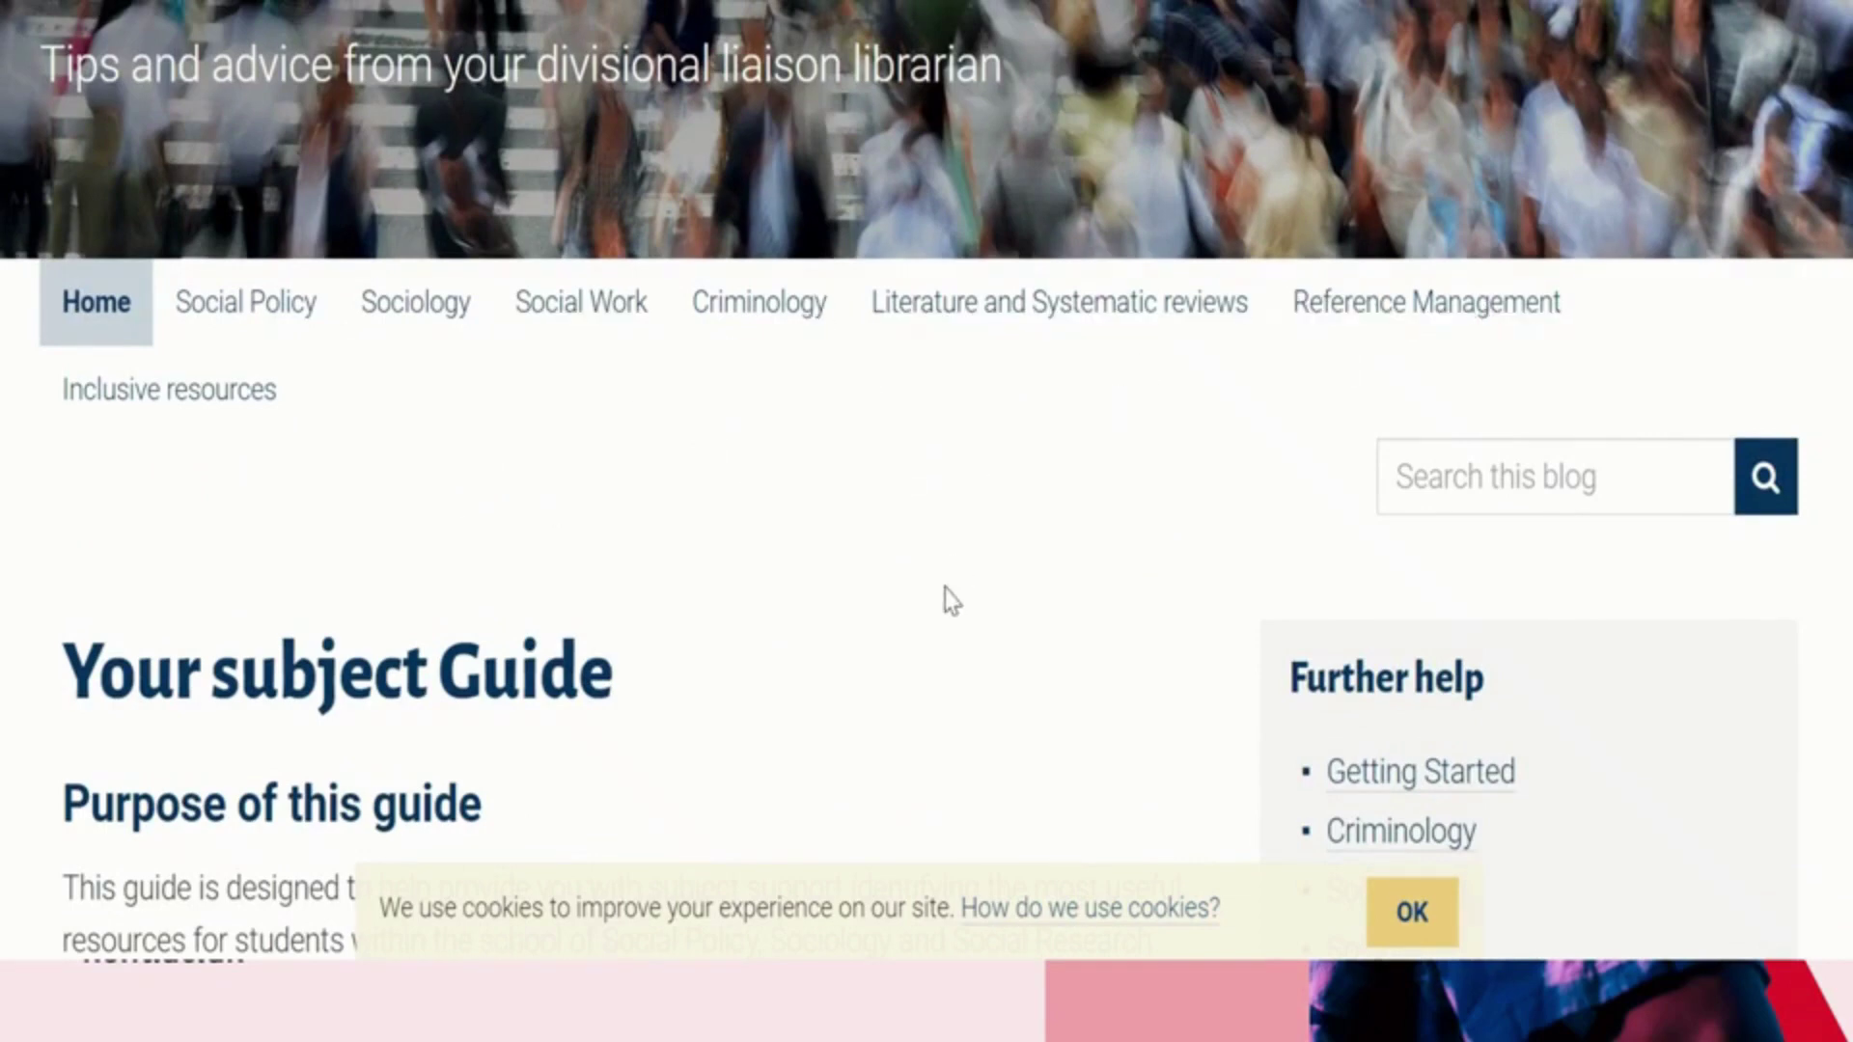
pyautogui.scroll(-3, 944, 596)
pyautogui.scroll(5, 944, 596)
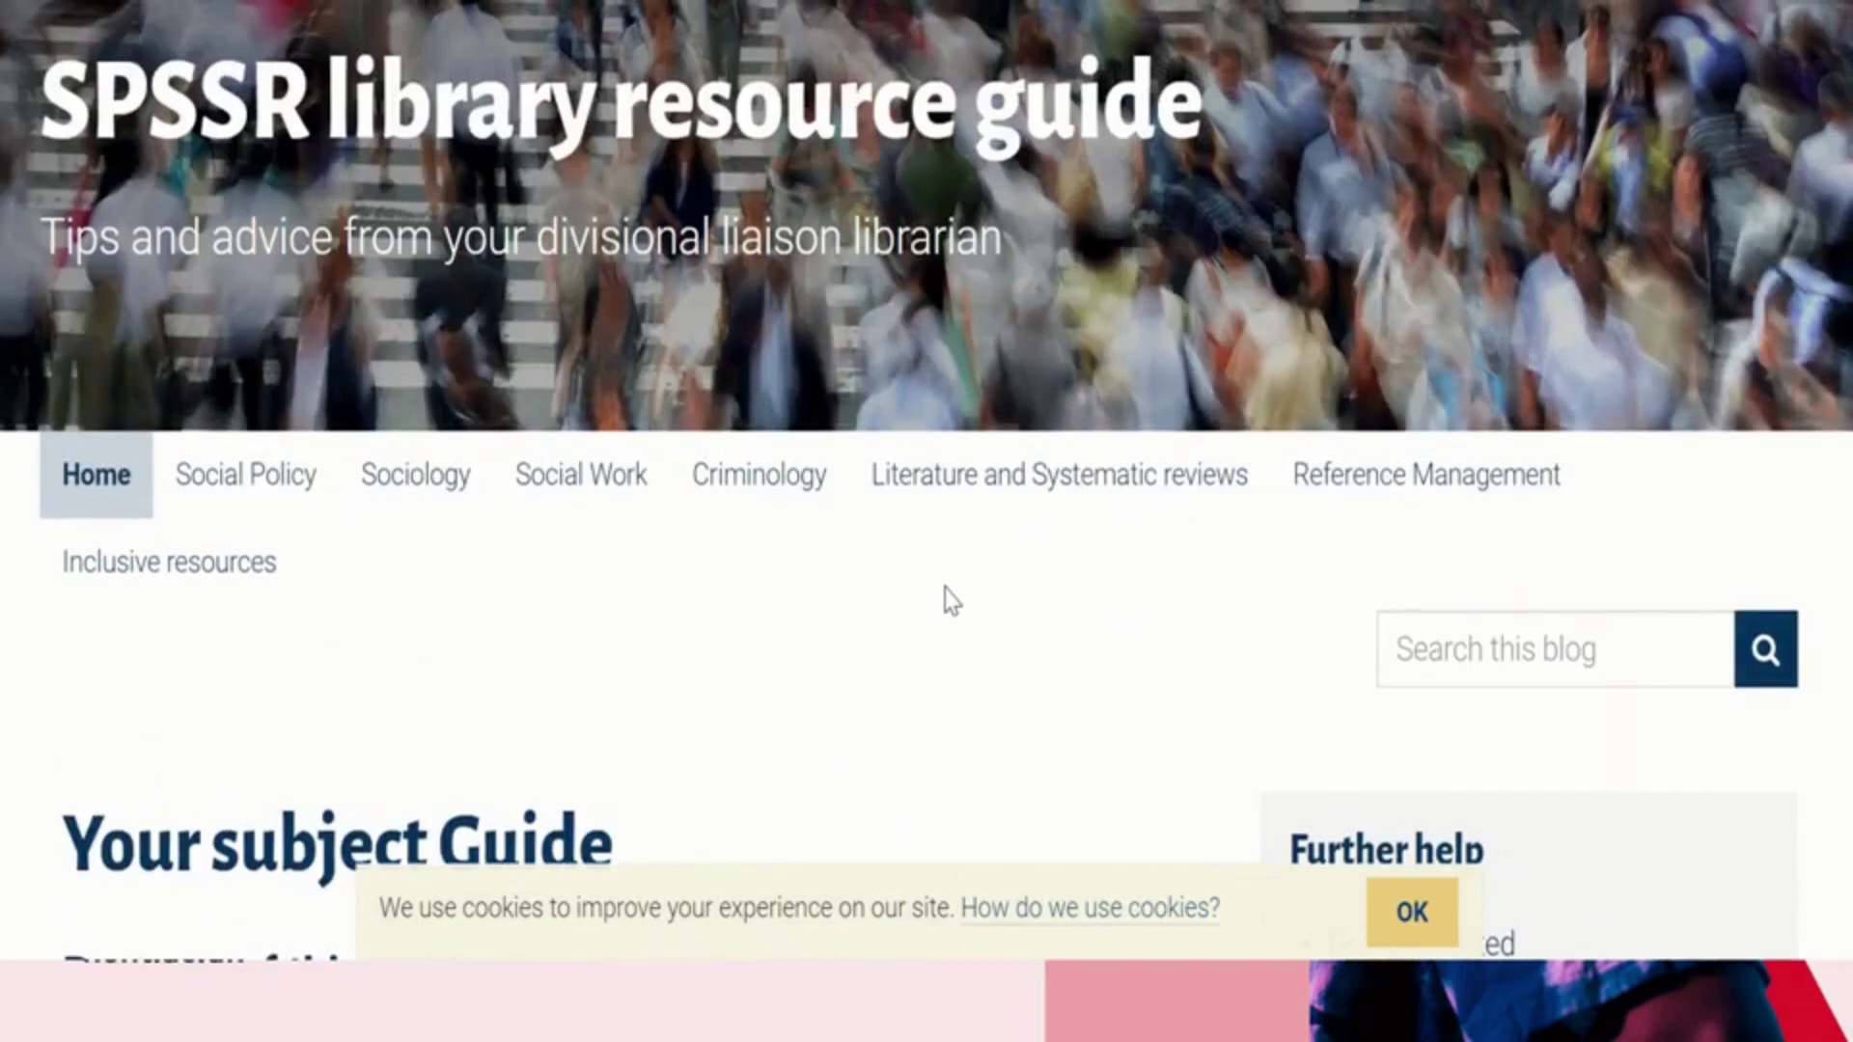
# - Open the Sociology page of the SPSSR guide and look over its key resources
pyautogui.click(446, 476)
pyautogui.scroll(-5, 744, 758)
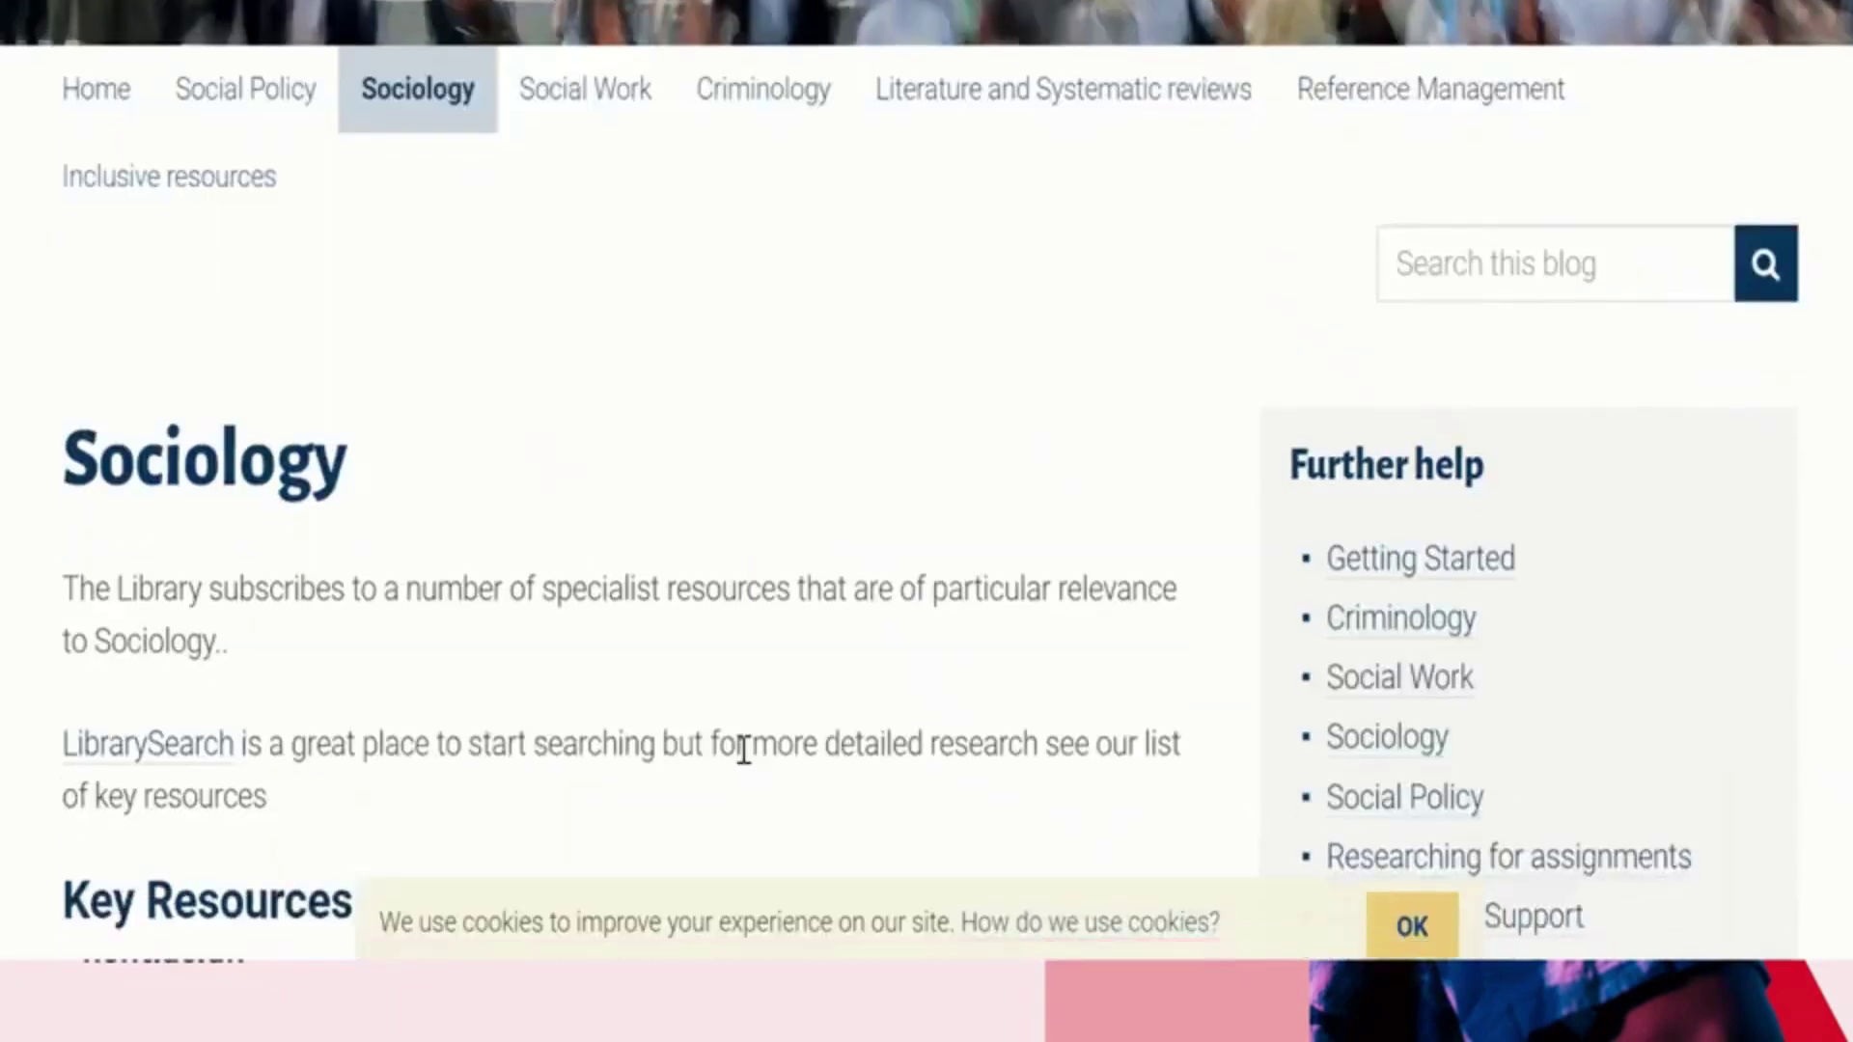
pyautogui.scroll(-7, 744, 752)
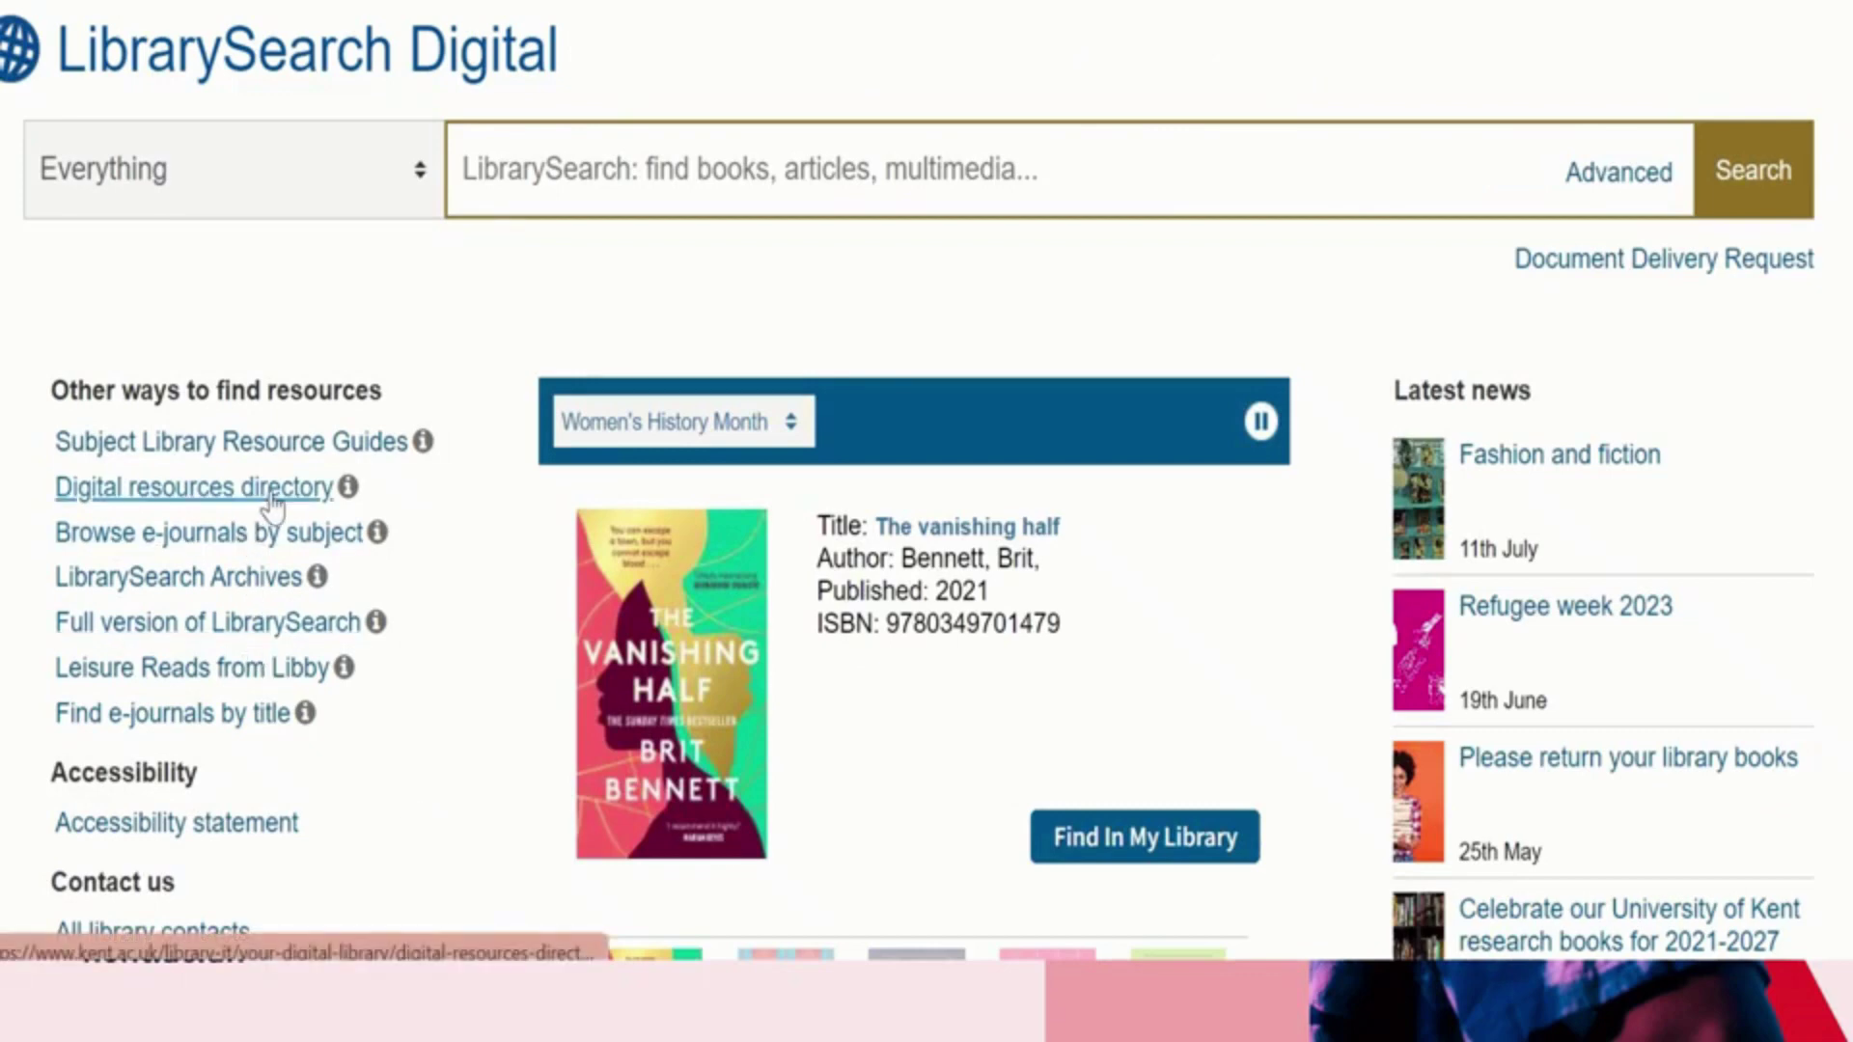
# - Open the Digital resources directory and filter its e-resources by the subject Biosciences
pyautogui.moveTo(274, 503)
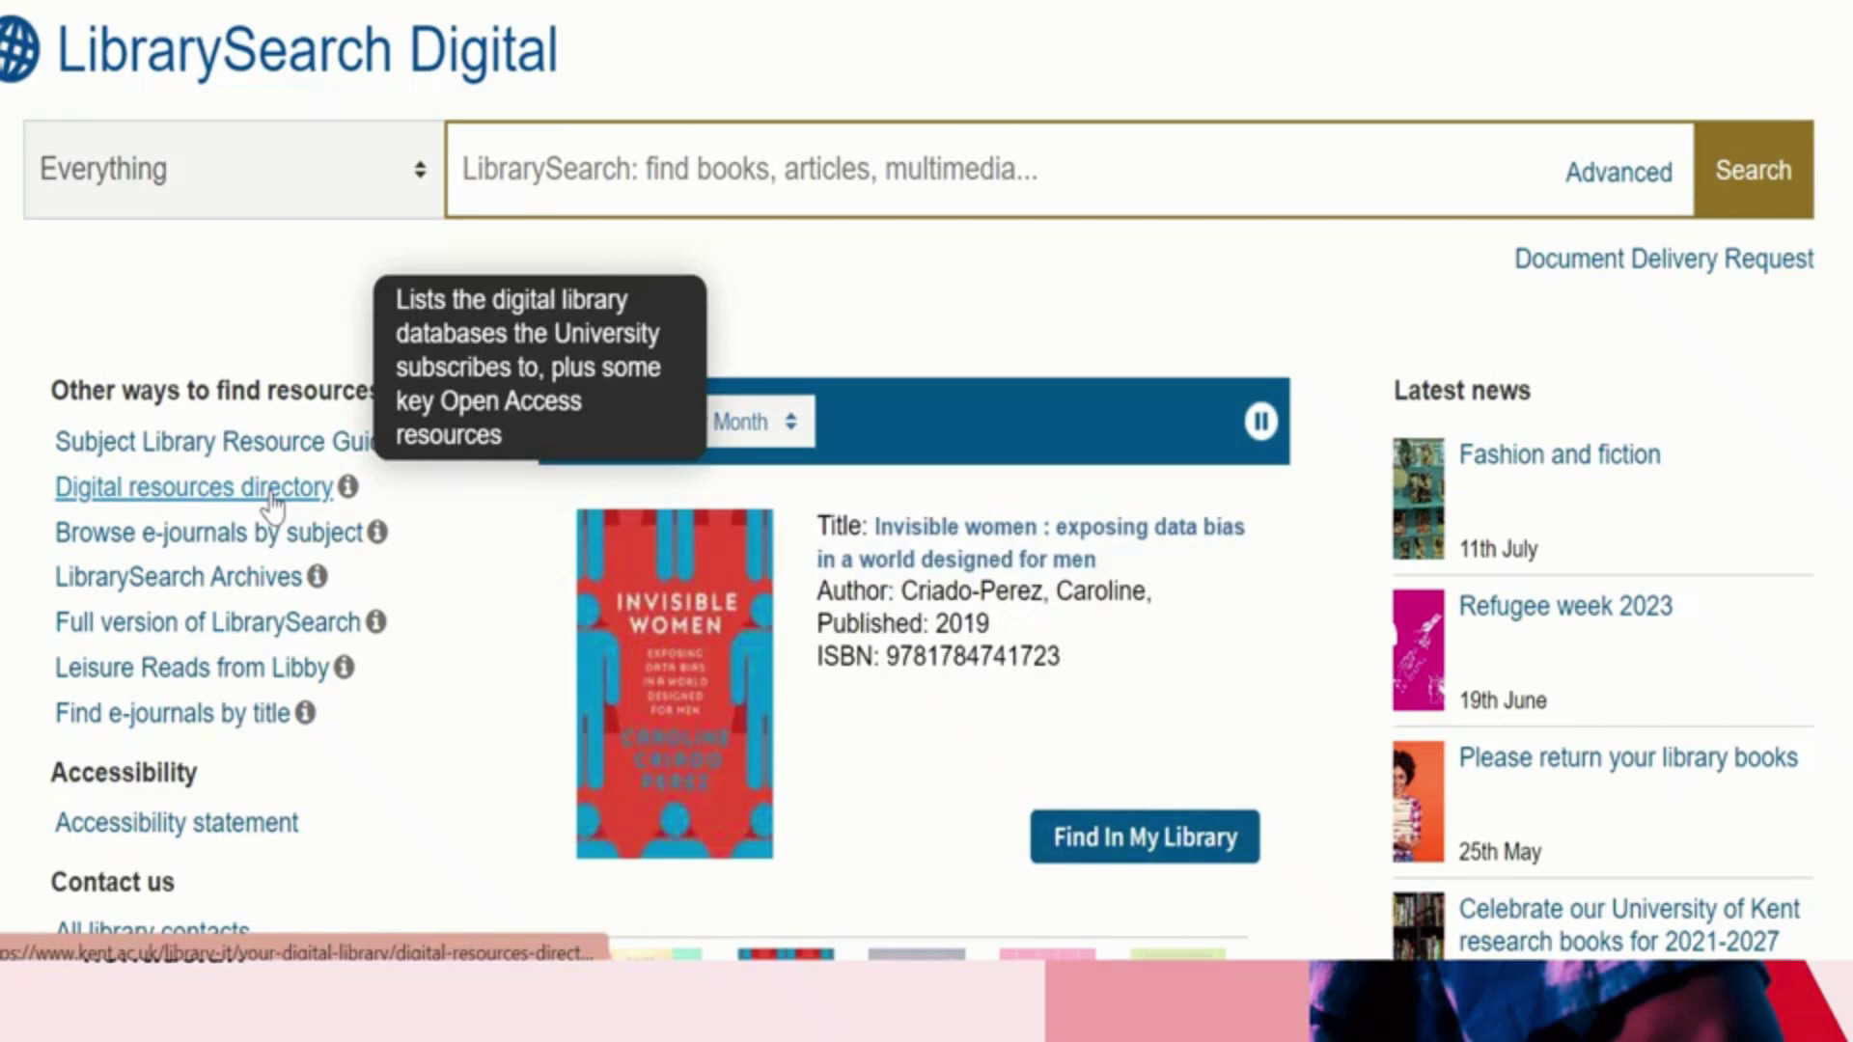
pyautogui.click(274, 503)
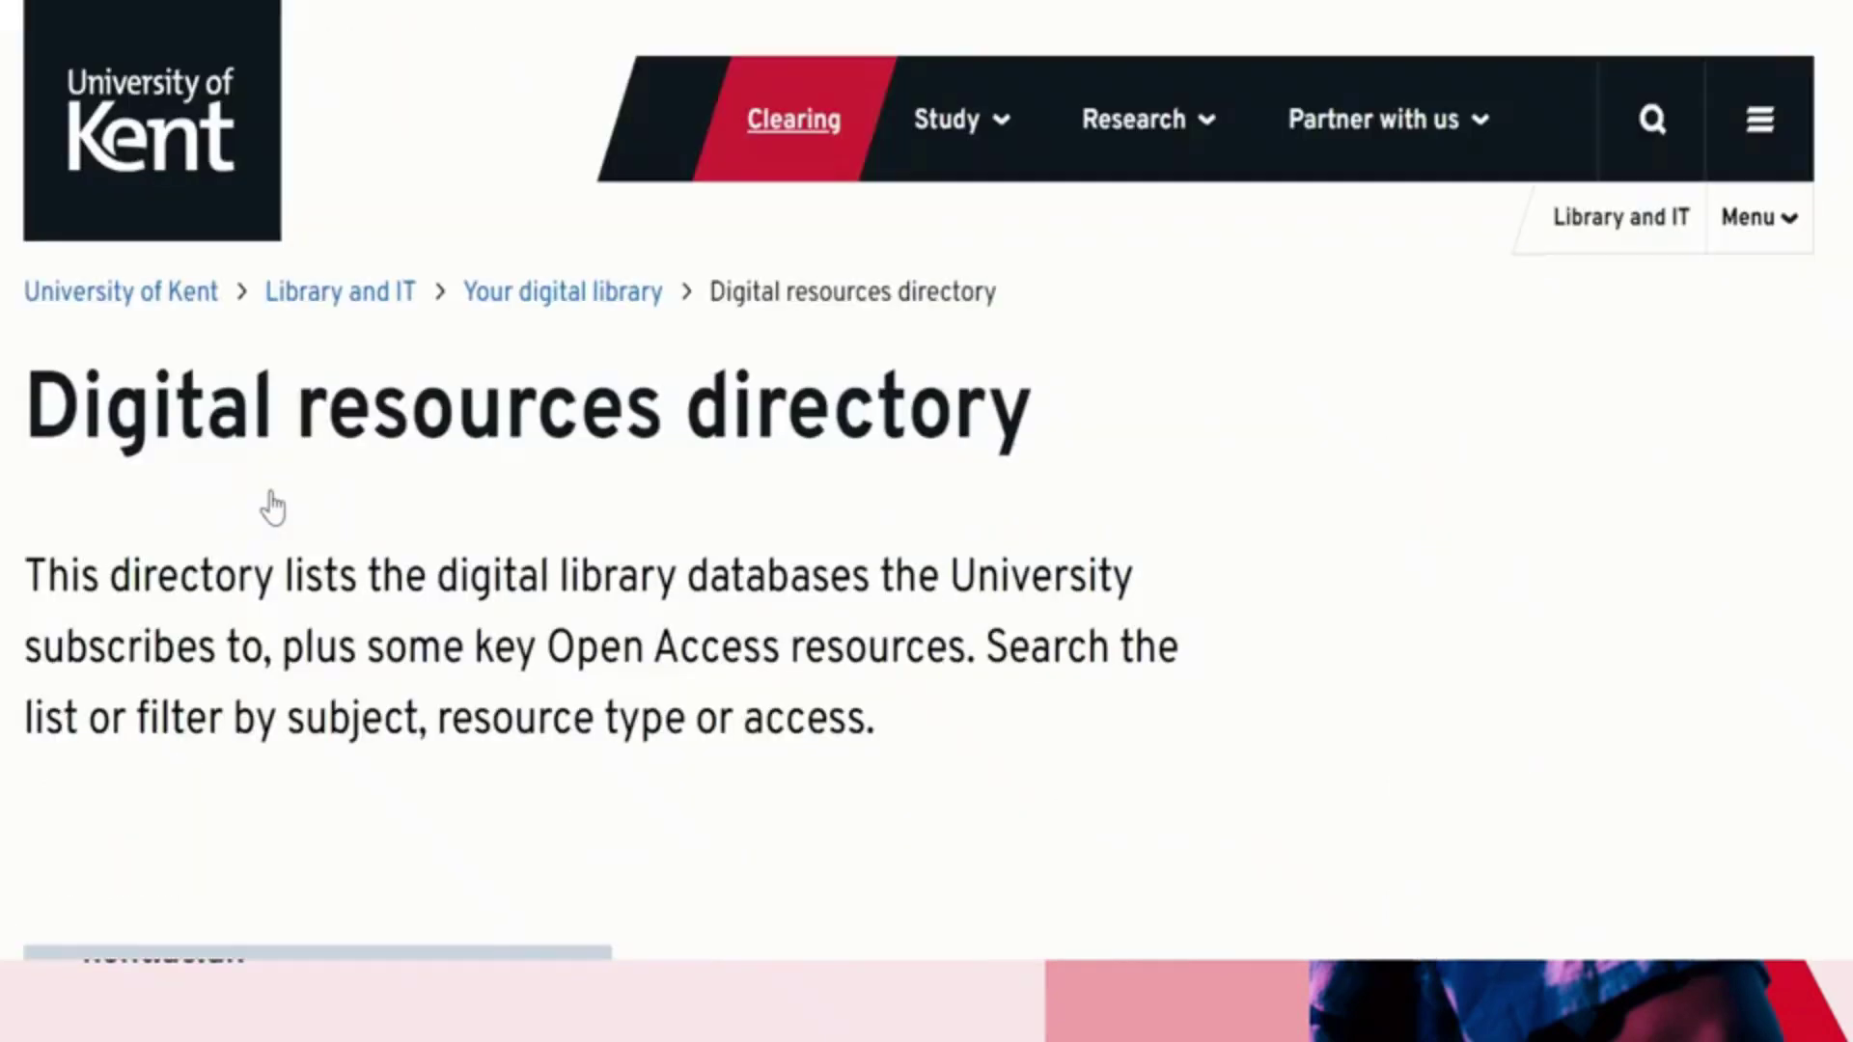
pyautogui.scroll(-5, 613, 603)
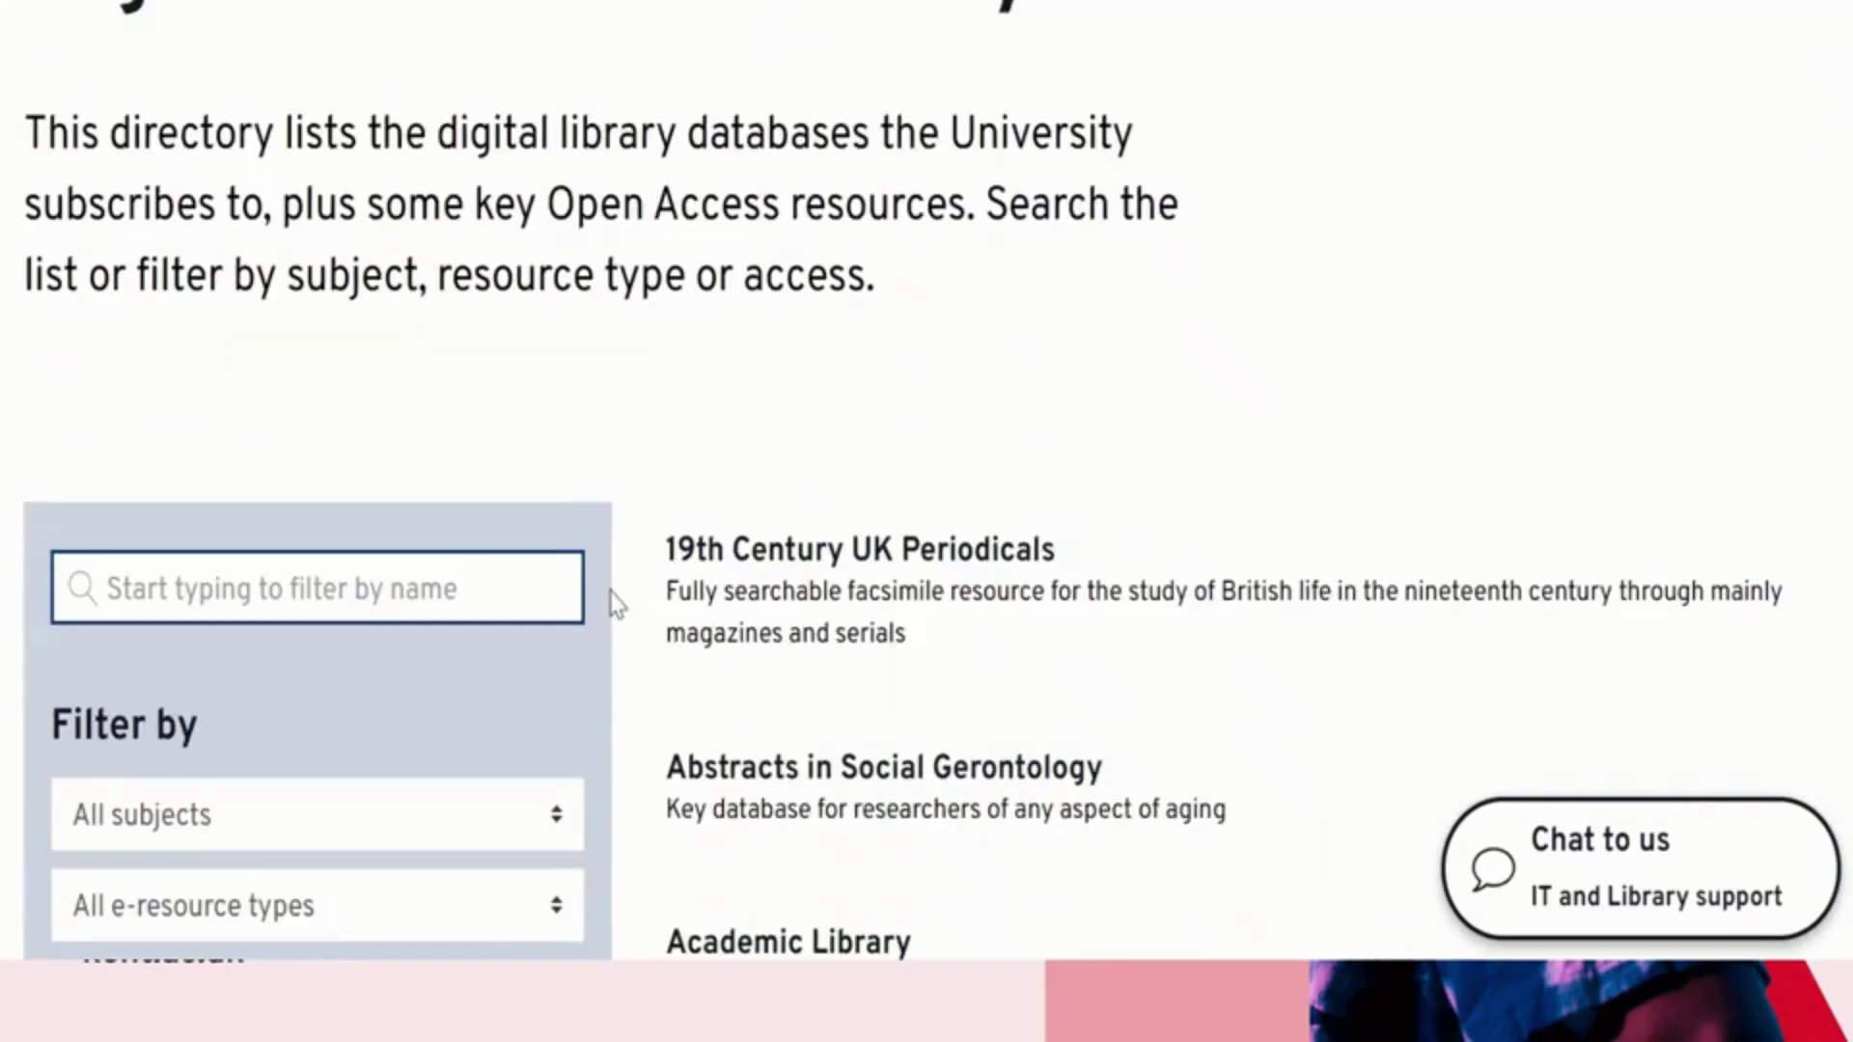
pyautogui.scroll(-4, 614, 603)
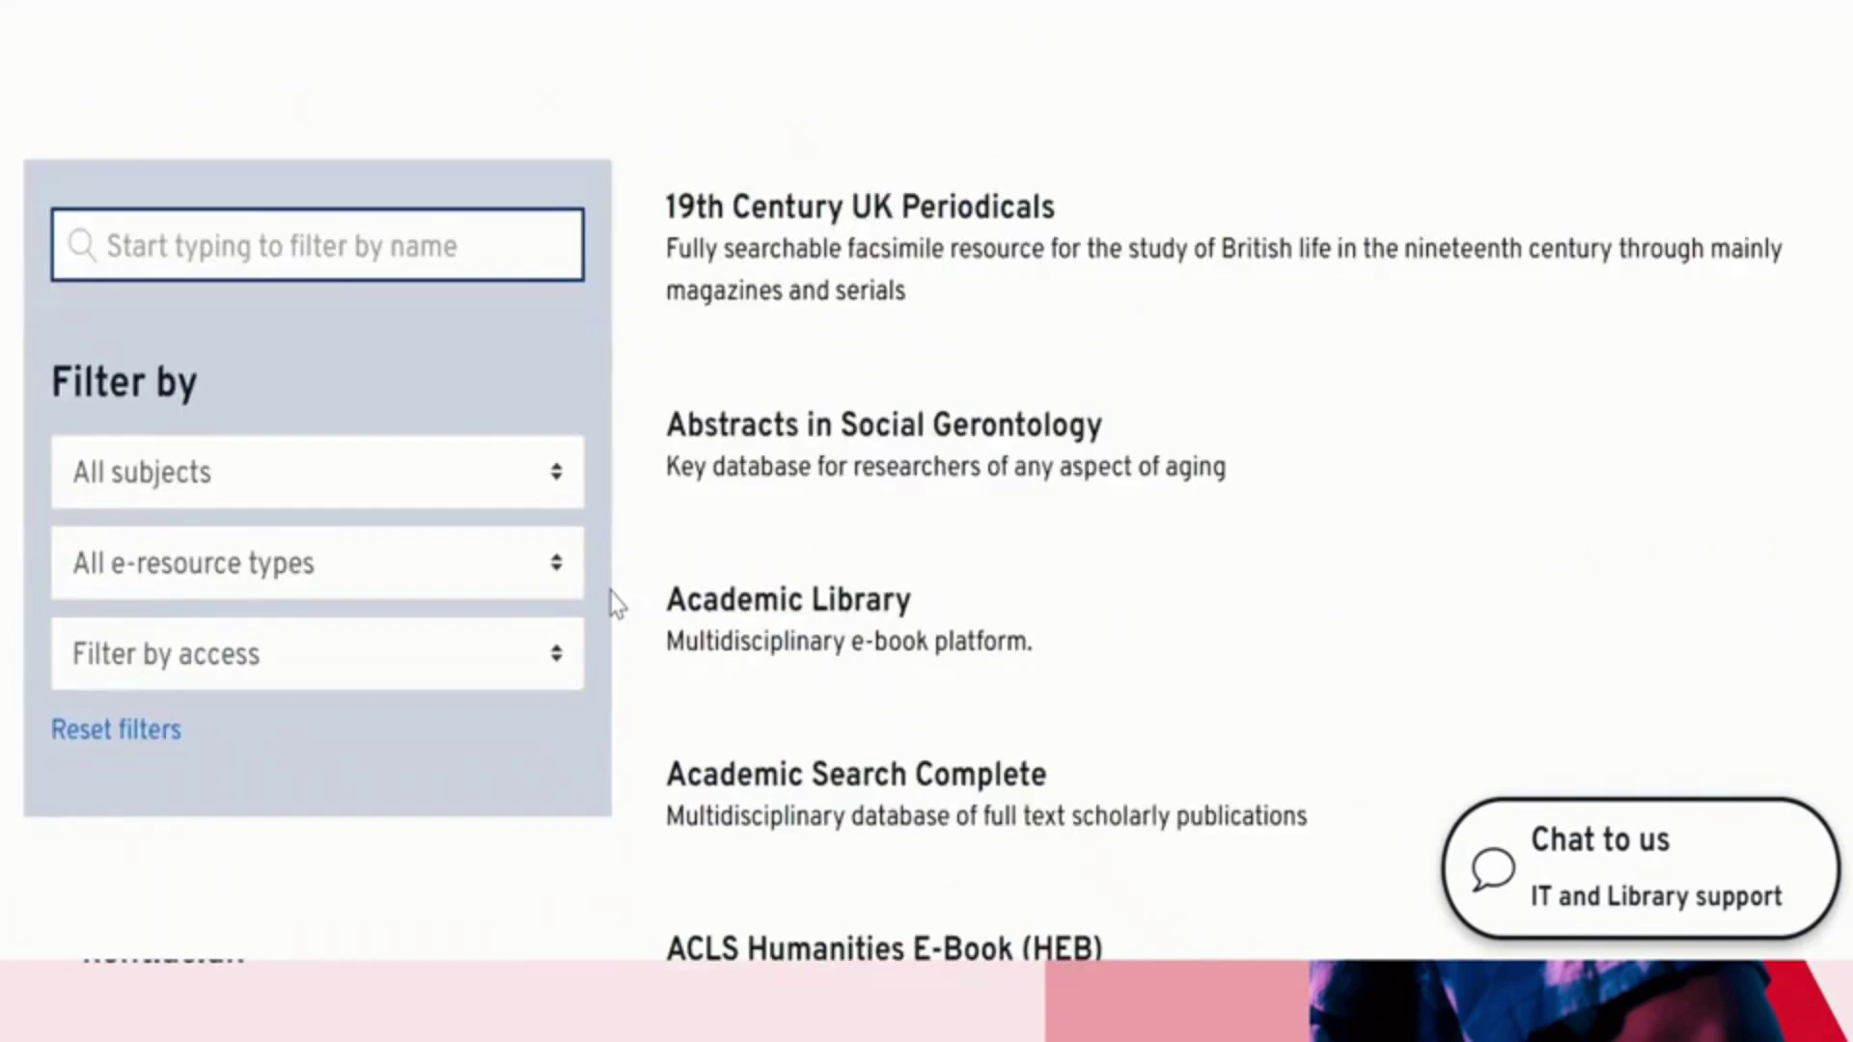
pyautogui.click(555, 482)
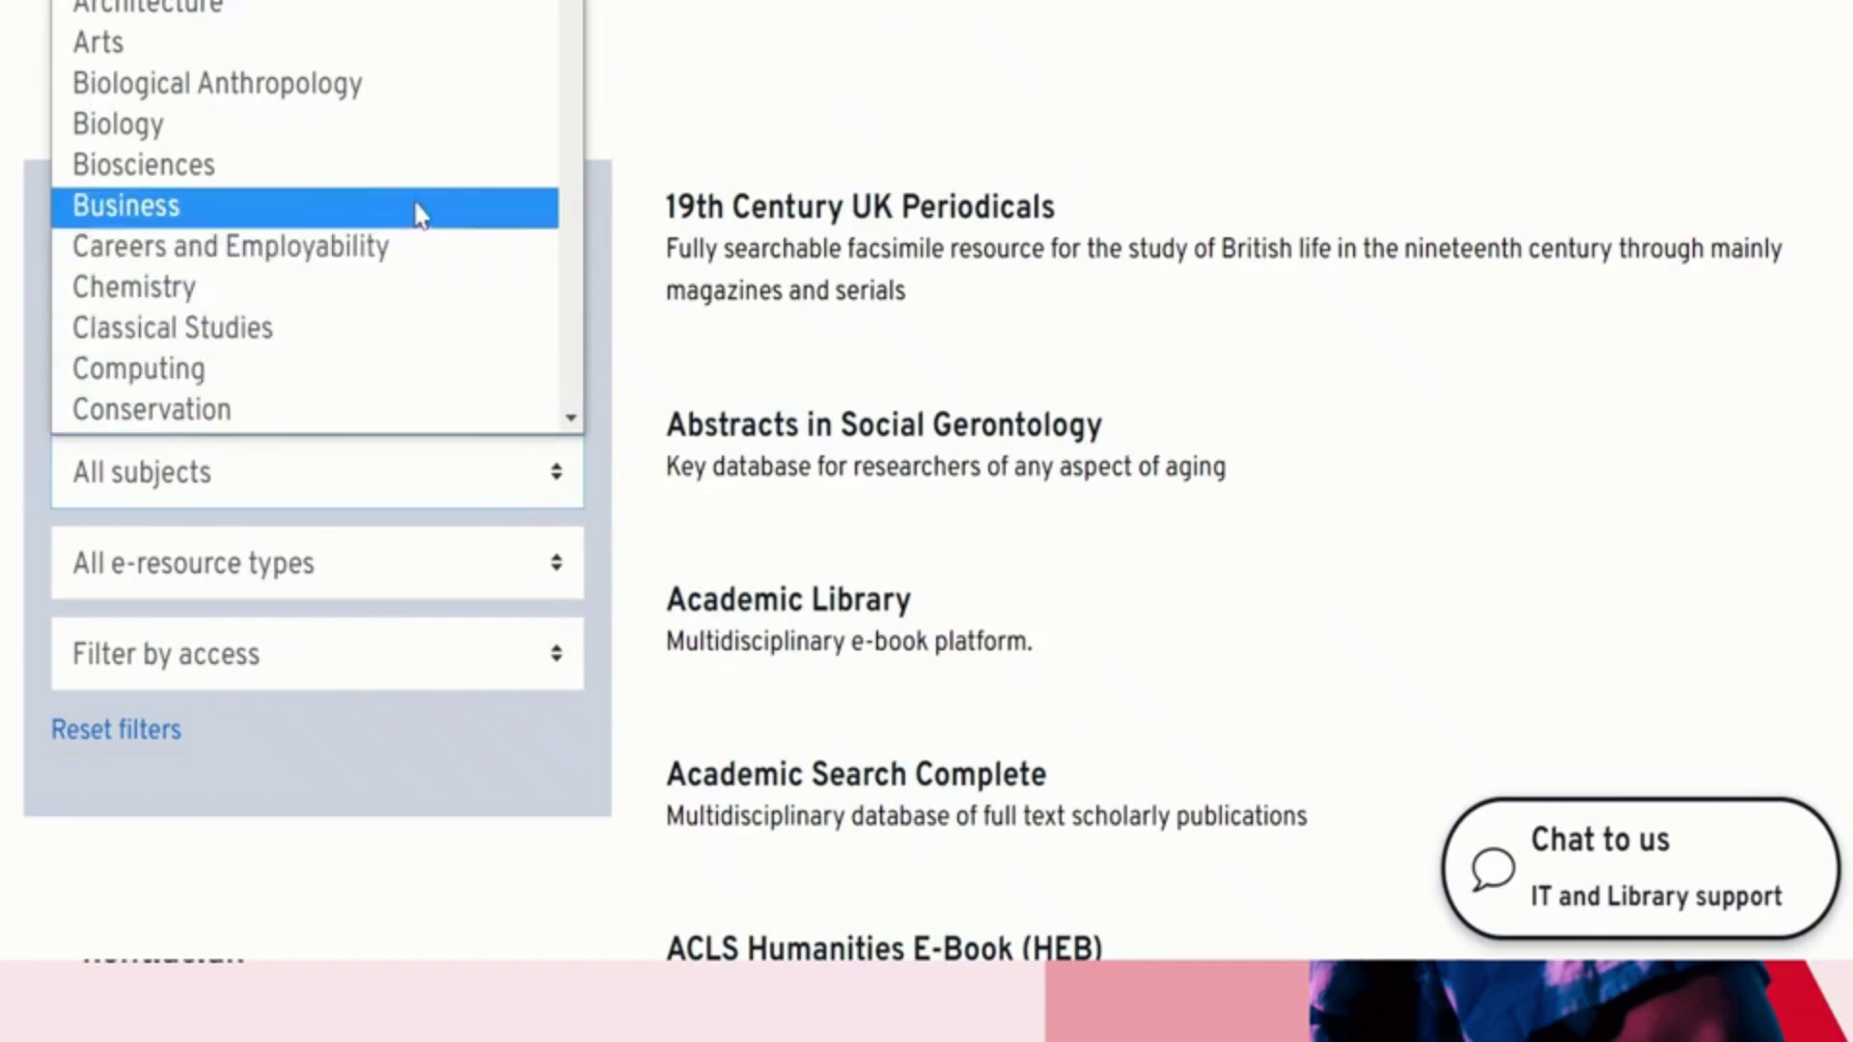
pyautogui.click(448, 178)
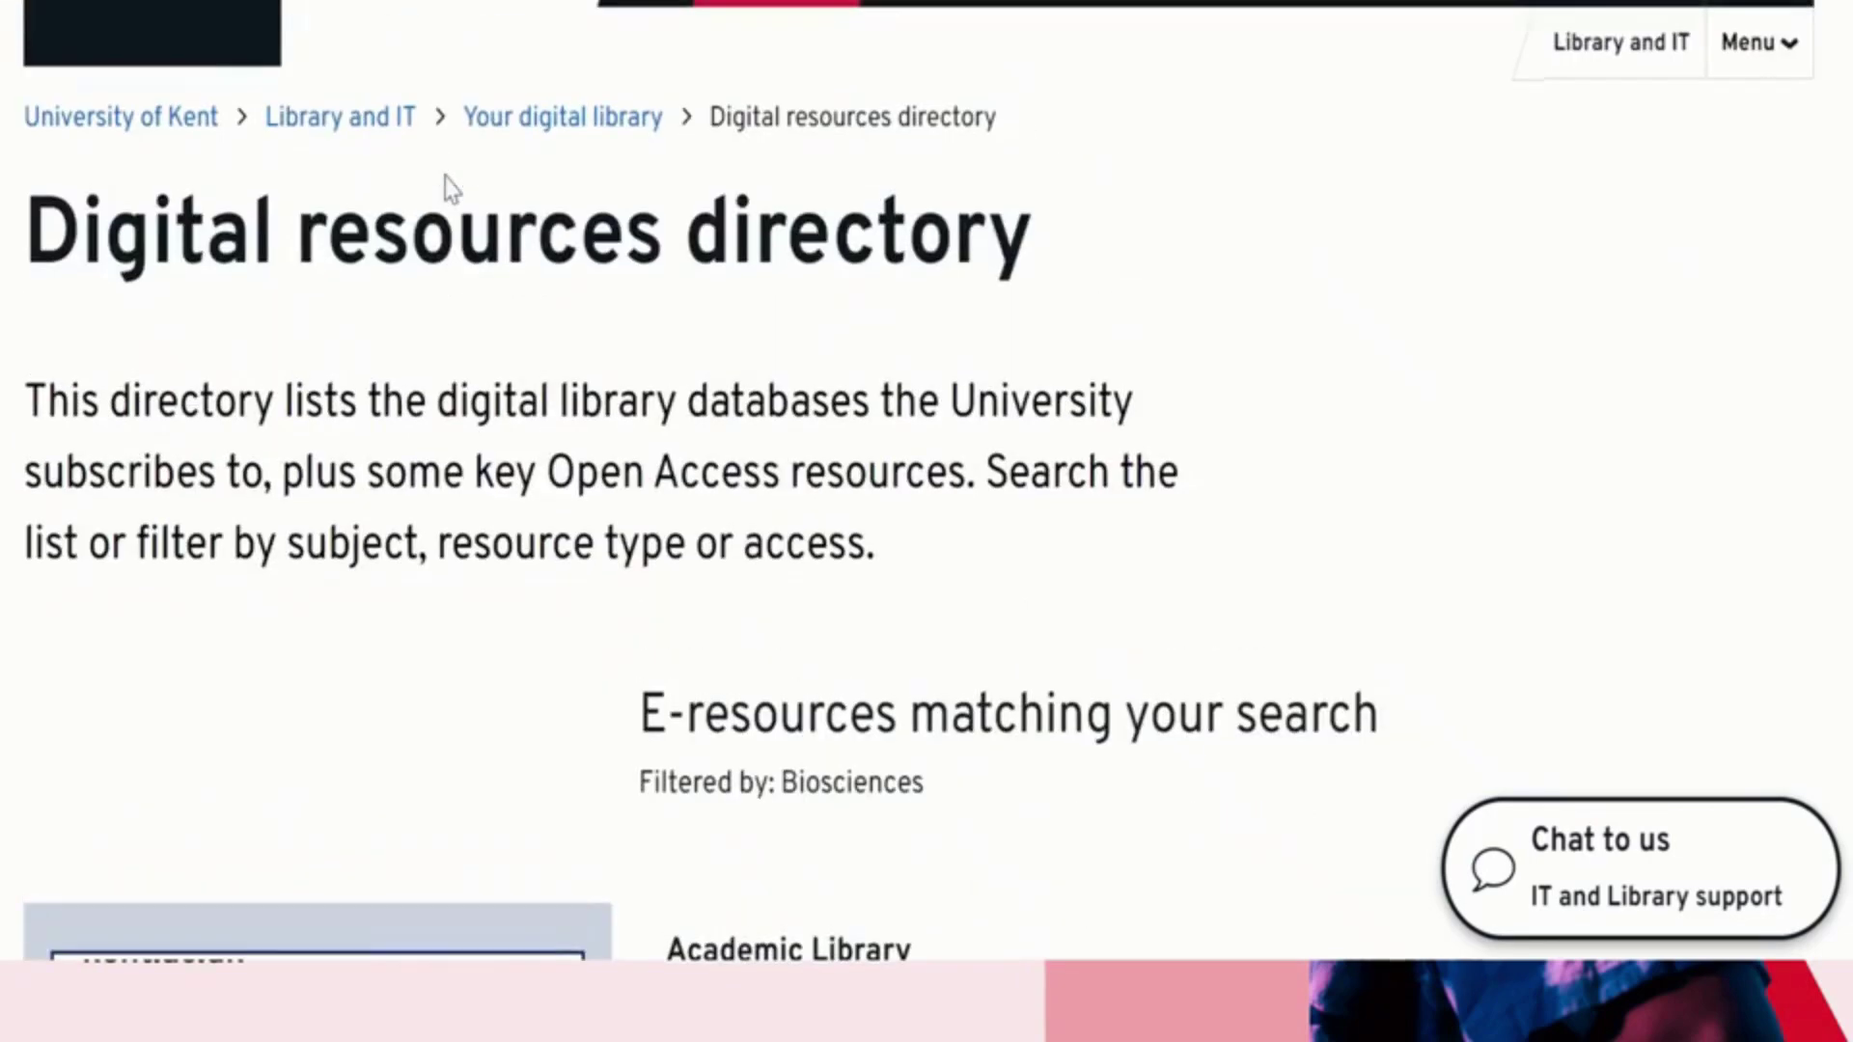
pyautogui.scroll(-10, 975, 695)
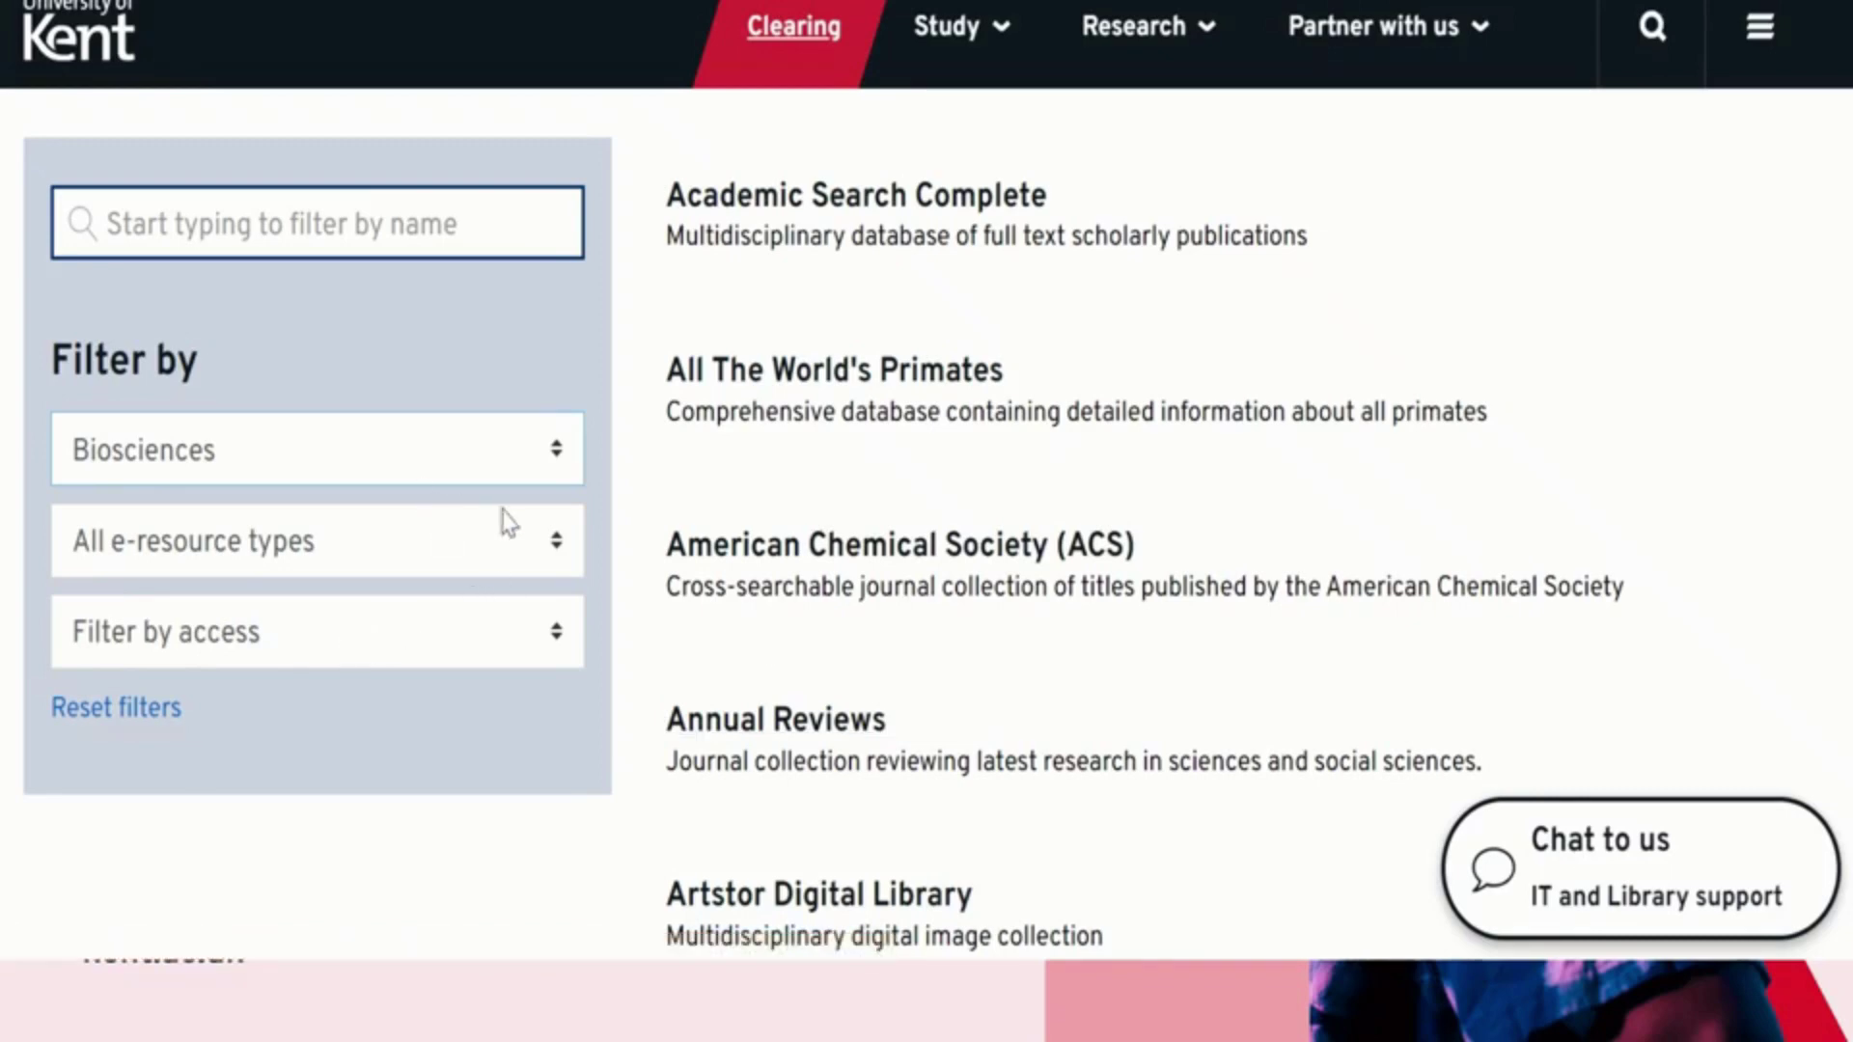
# - Filter the Biosciences e-resources by the Multimedia resource type and look through the matching list
pyautogui.click(559, 550)
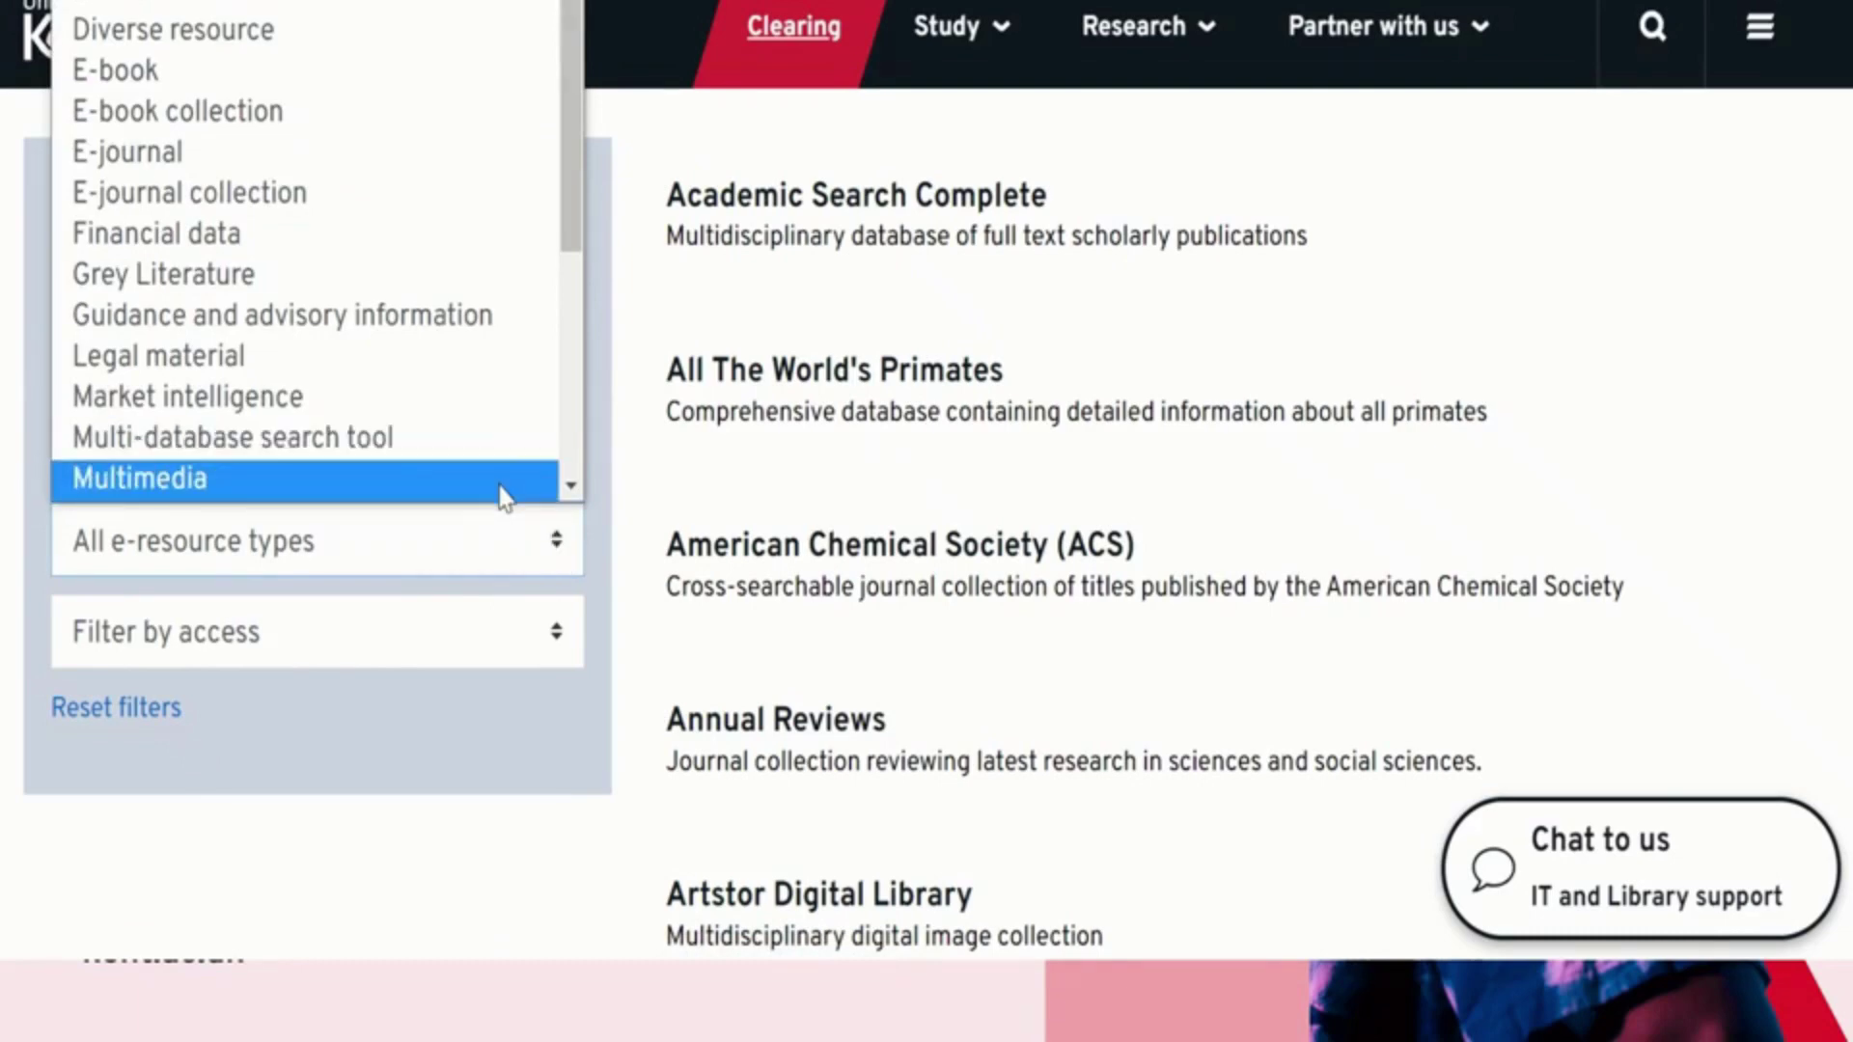
pyautogui.click(499, 487)
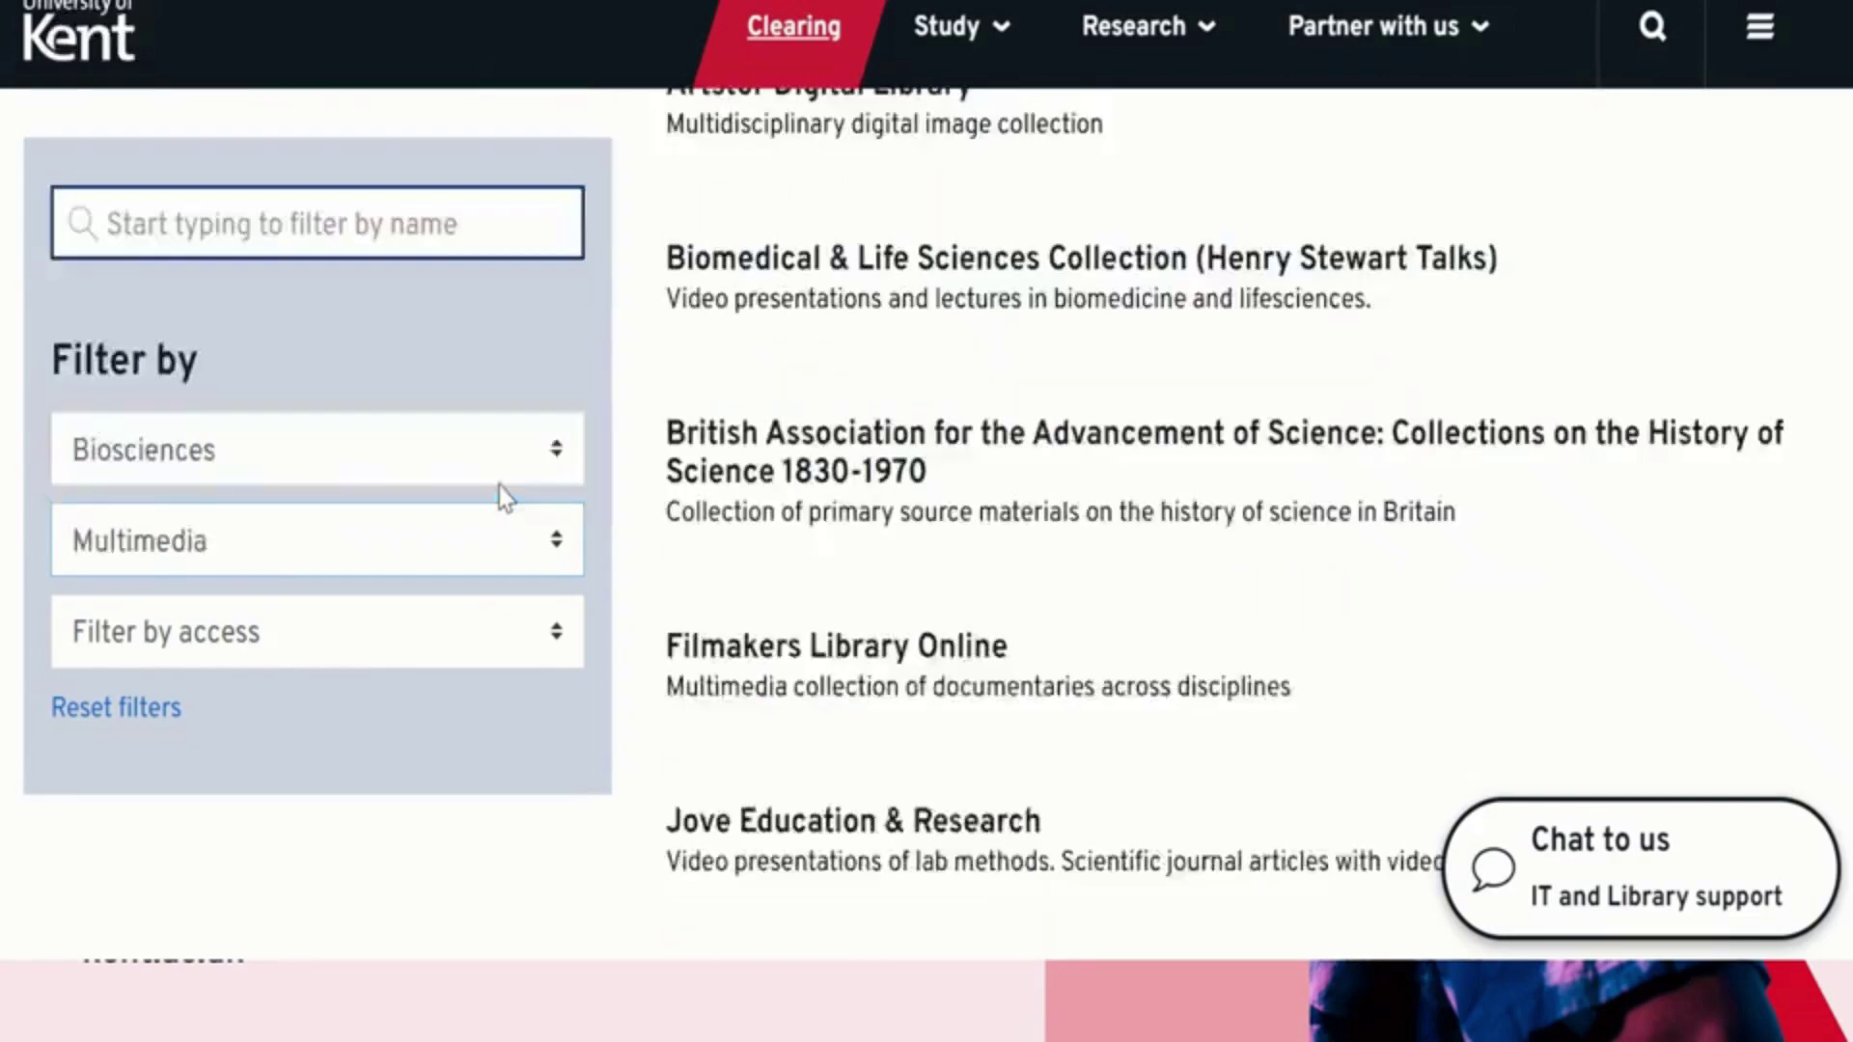
pyautogui.scroll(-3, 1055, 583)
pyautogui.scroll(-6, 1051, 571)
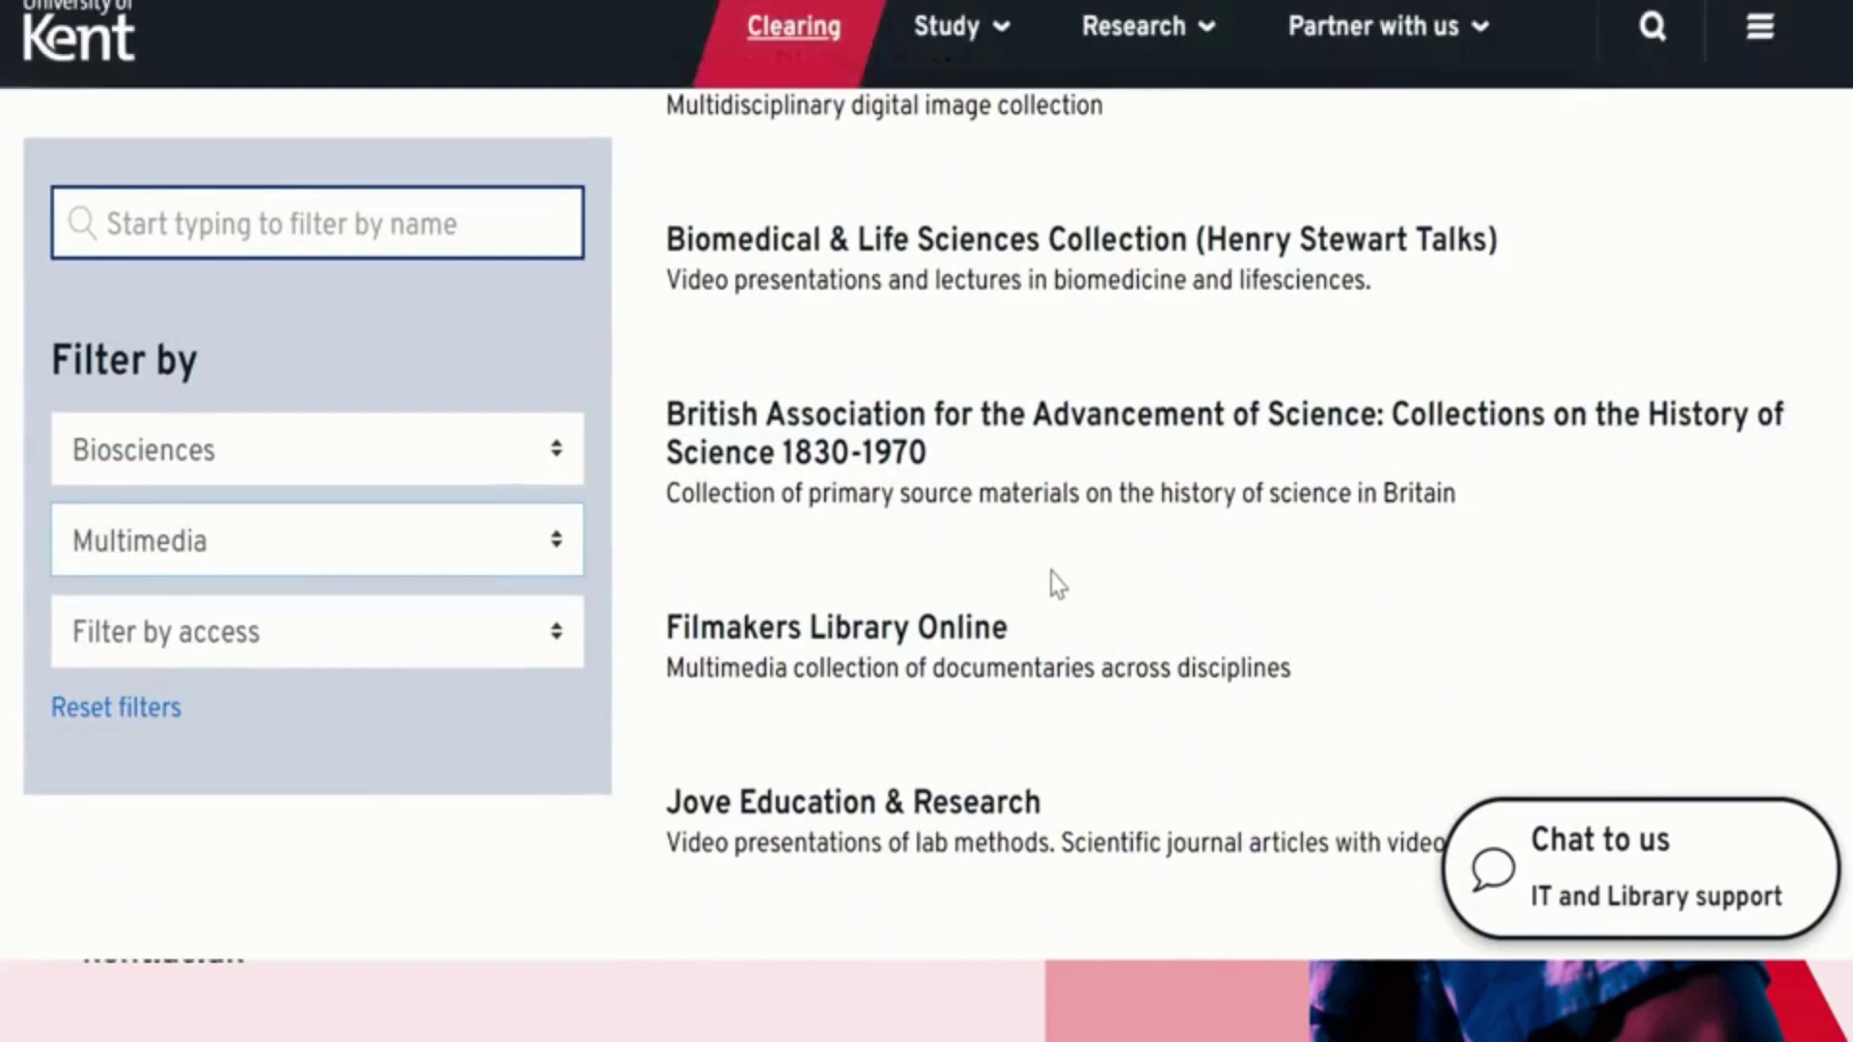
pyautogui.scroll(-2, 1051, 571)
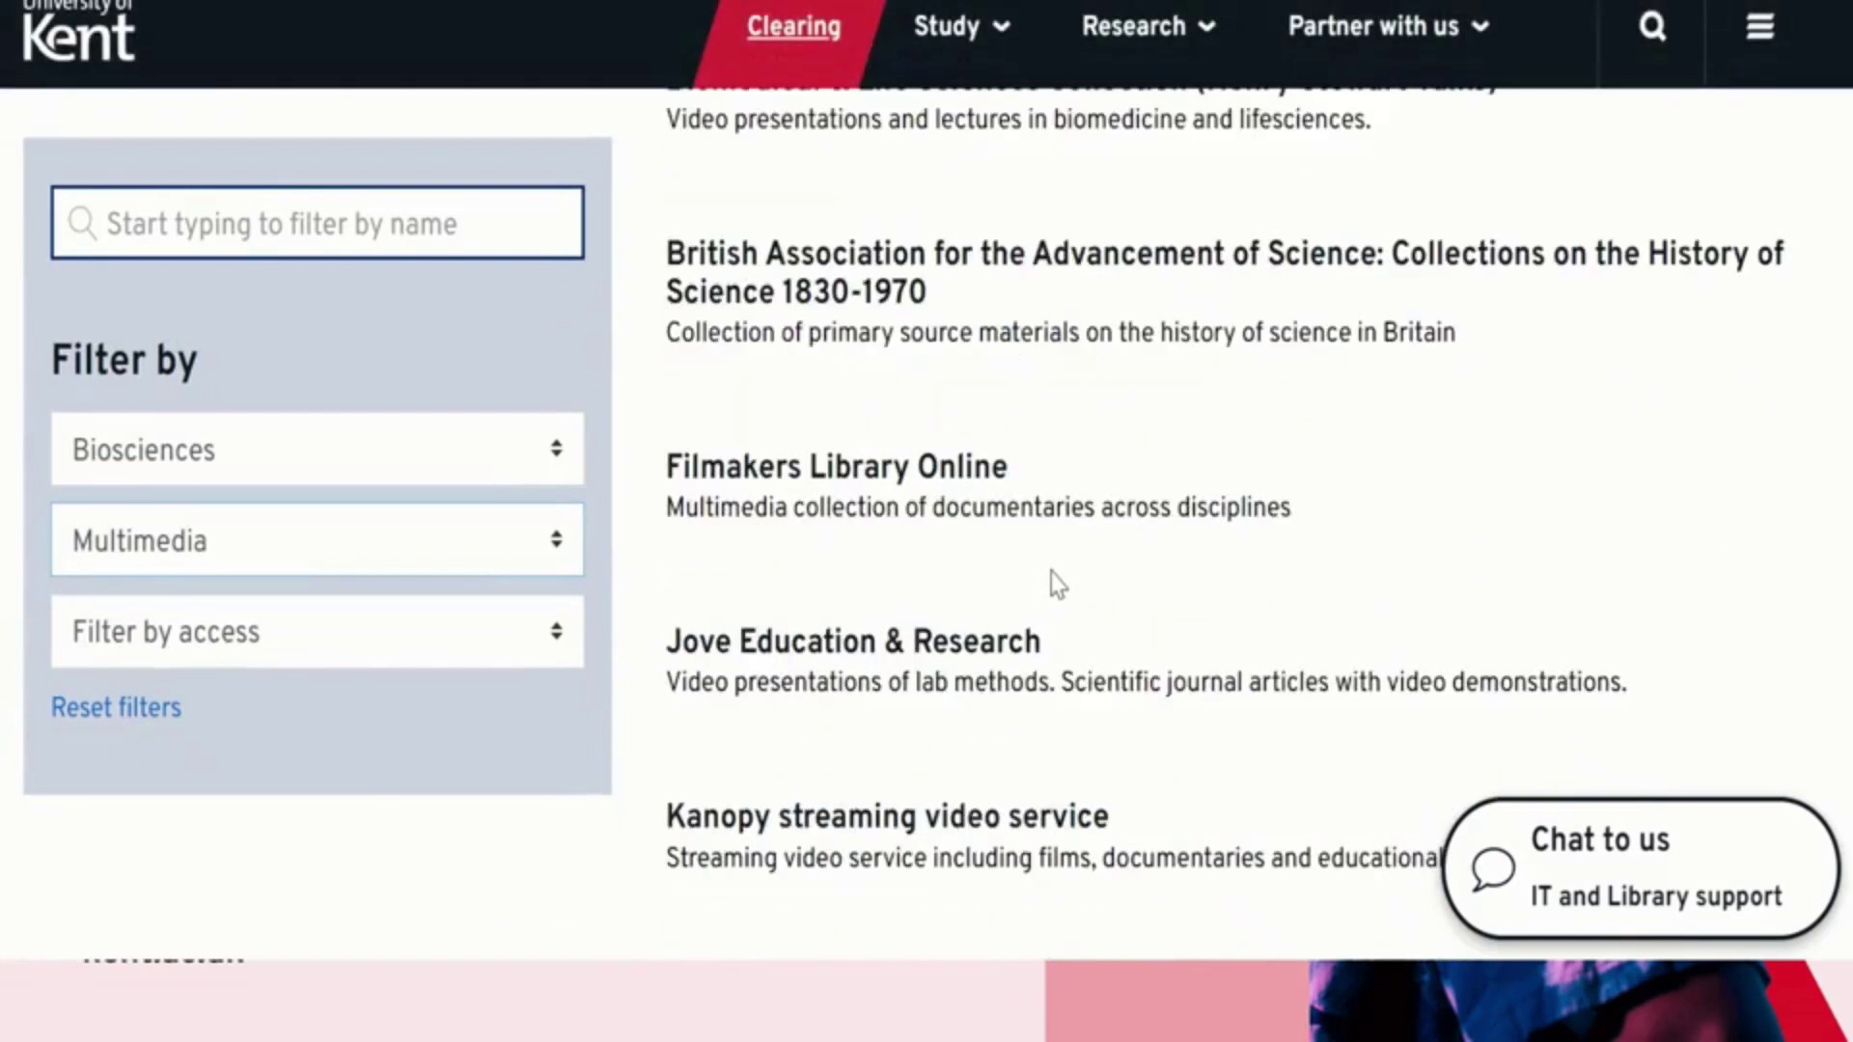
pyautogui.scroll(-2, 1051, 571)
pyautogui.scroll(1, 1050, 571)
pyautogui.scroll(-1, 1051, 571)
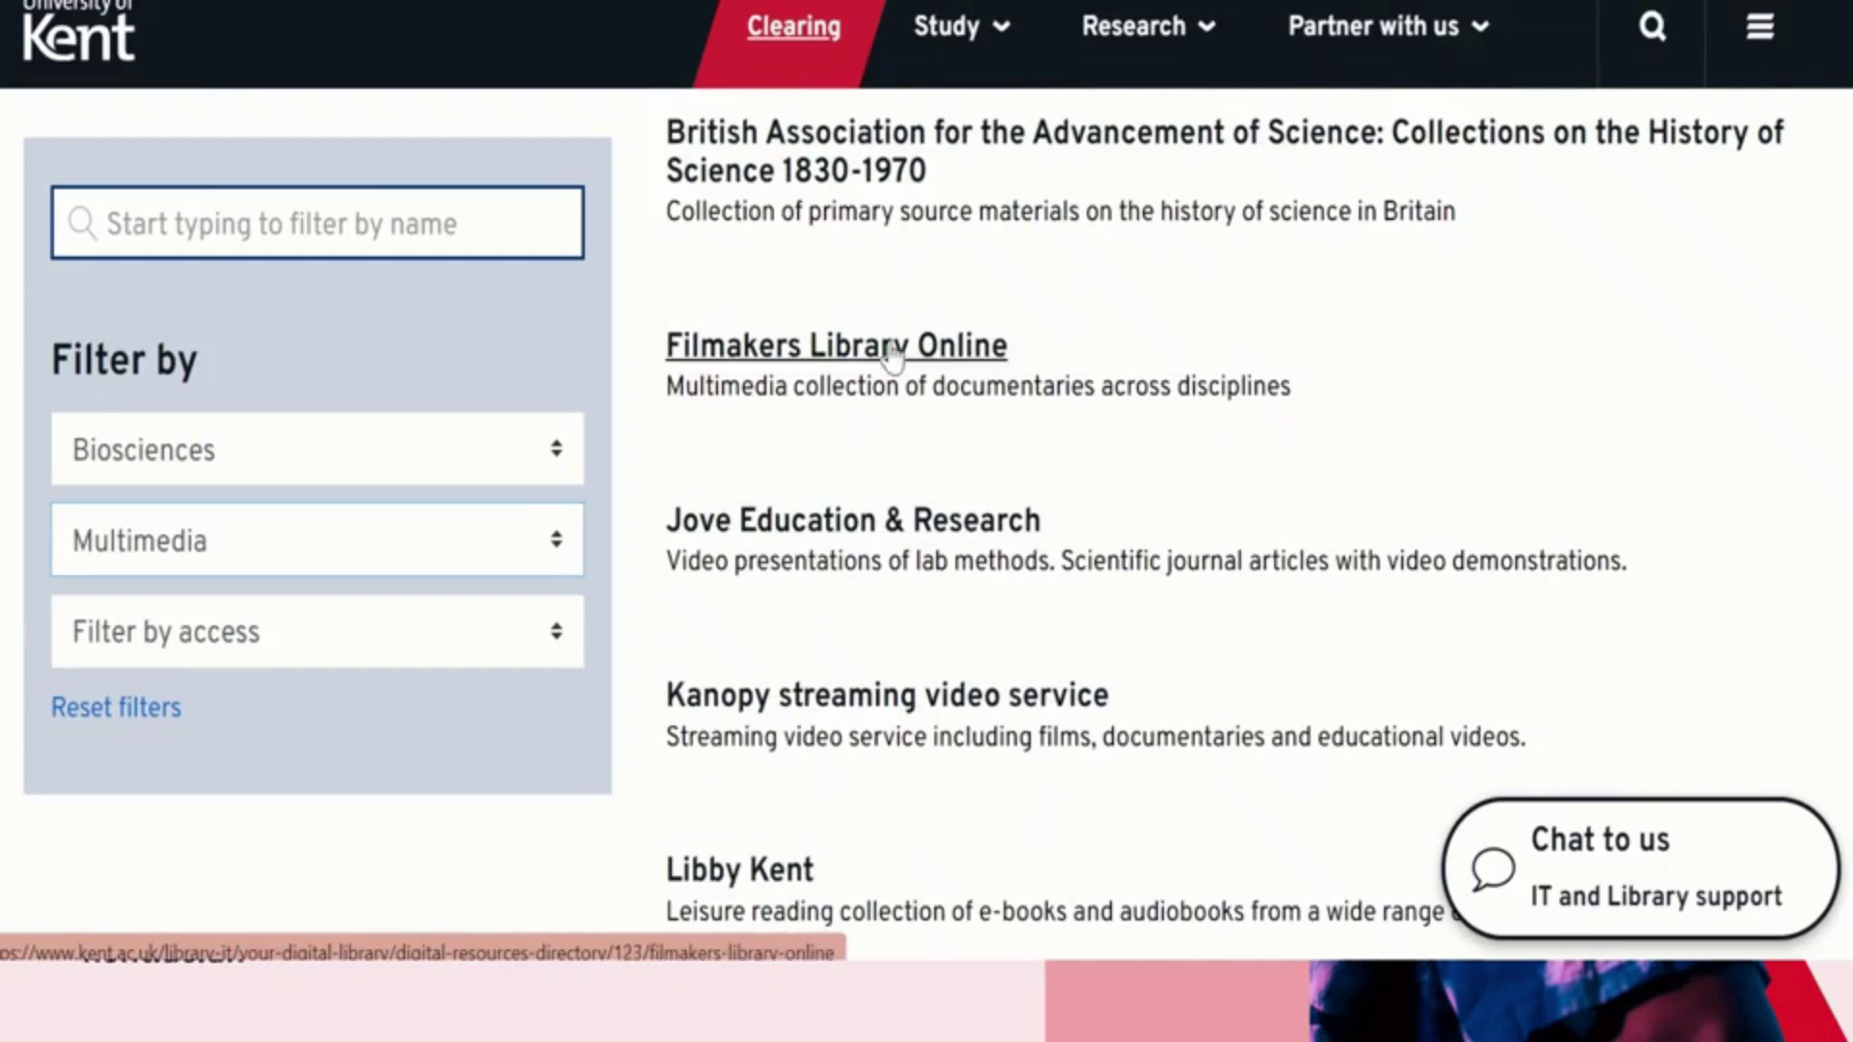
# - Open the Filmakers Library Online entry and access the resource on its provider's site
pyautogui.click(951, 352)
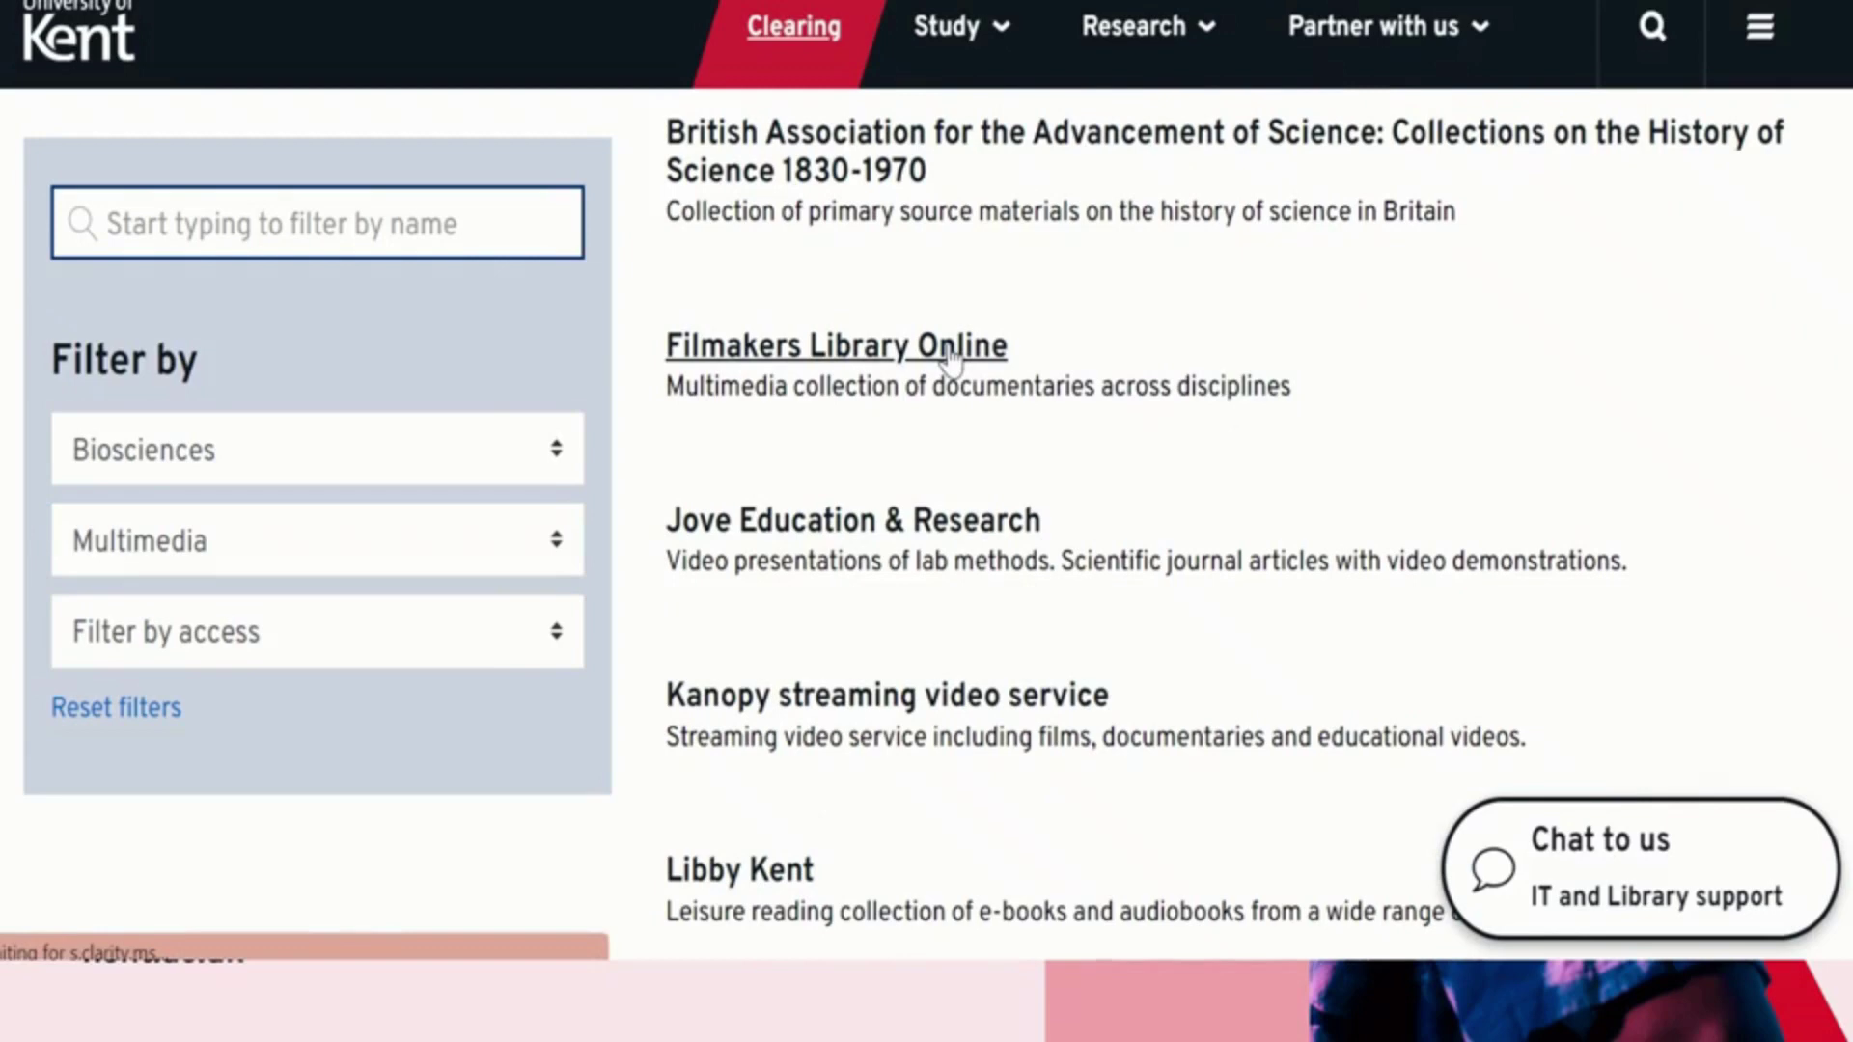
pyautogui.click(951, 352)
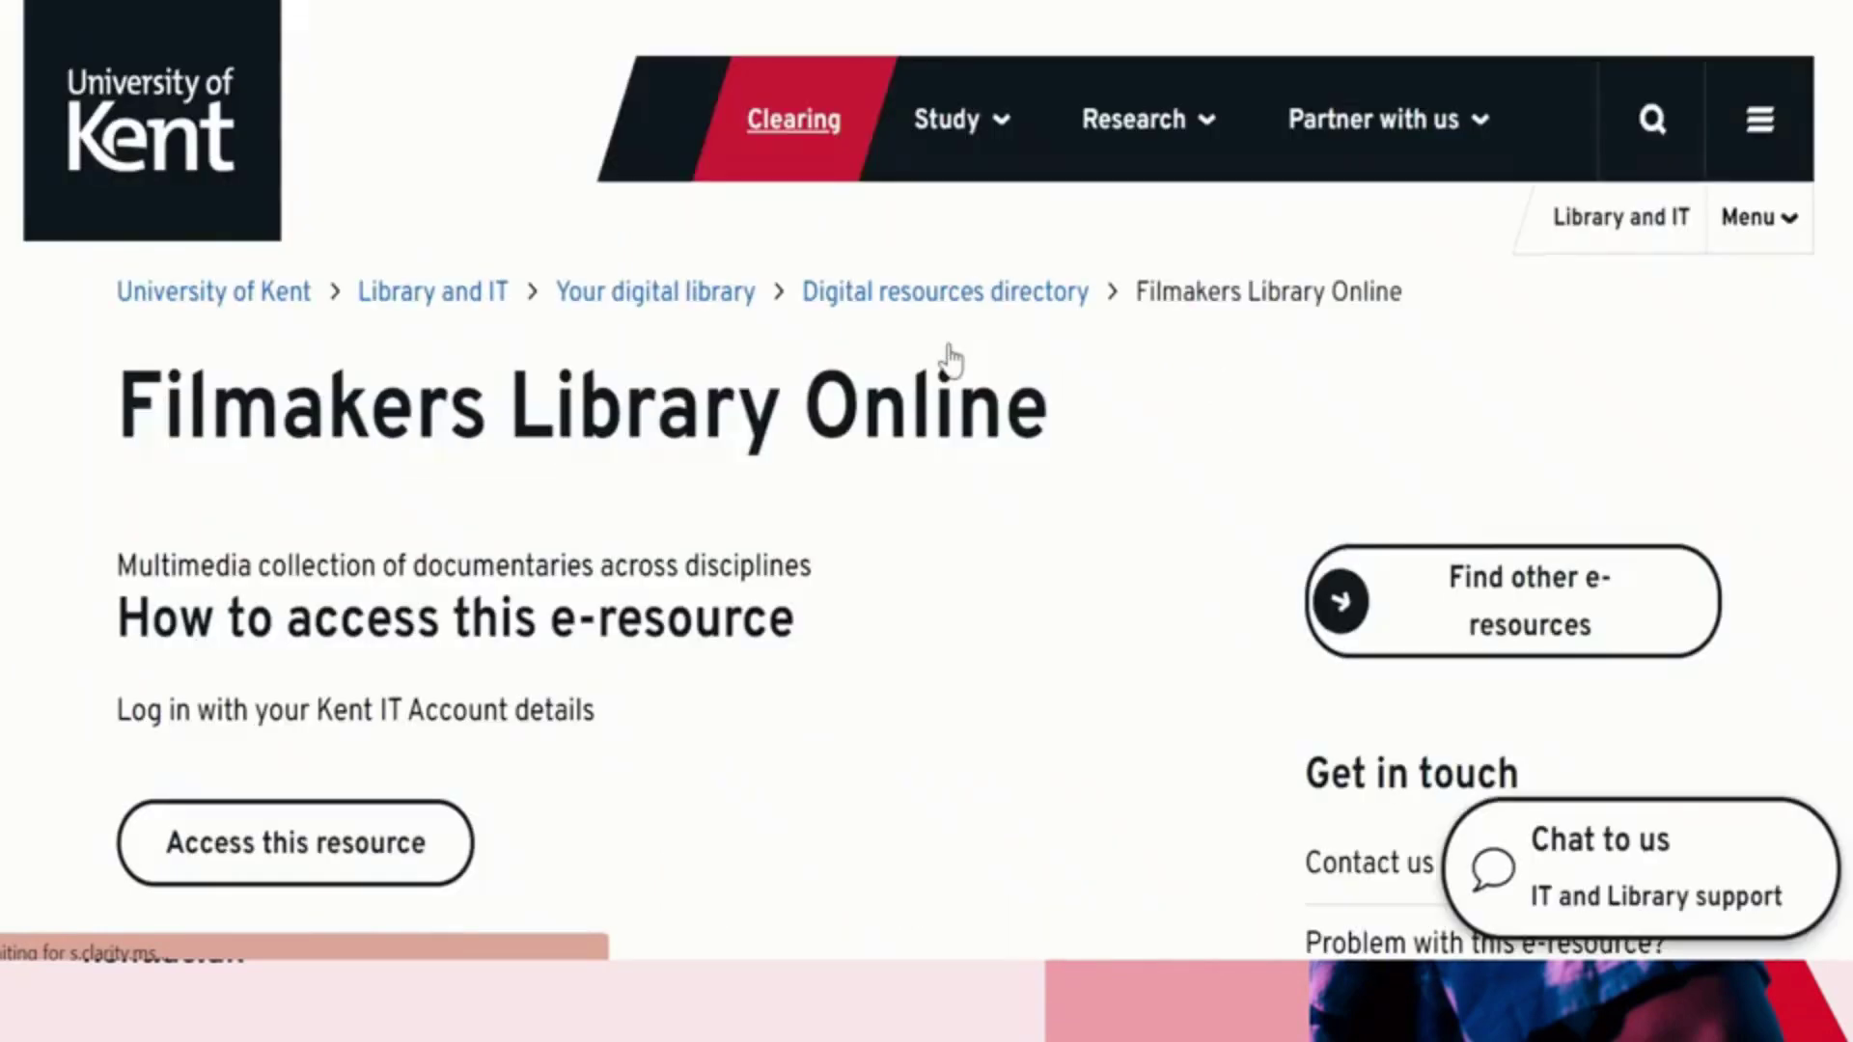
pyautogui.click(254, 843)
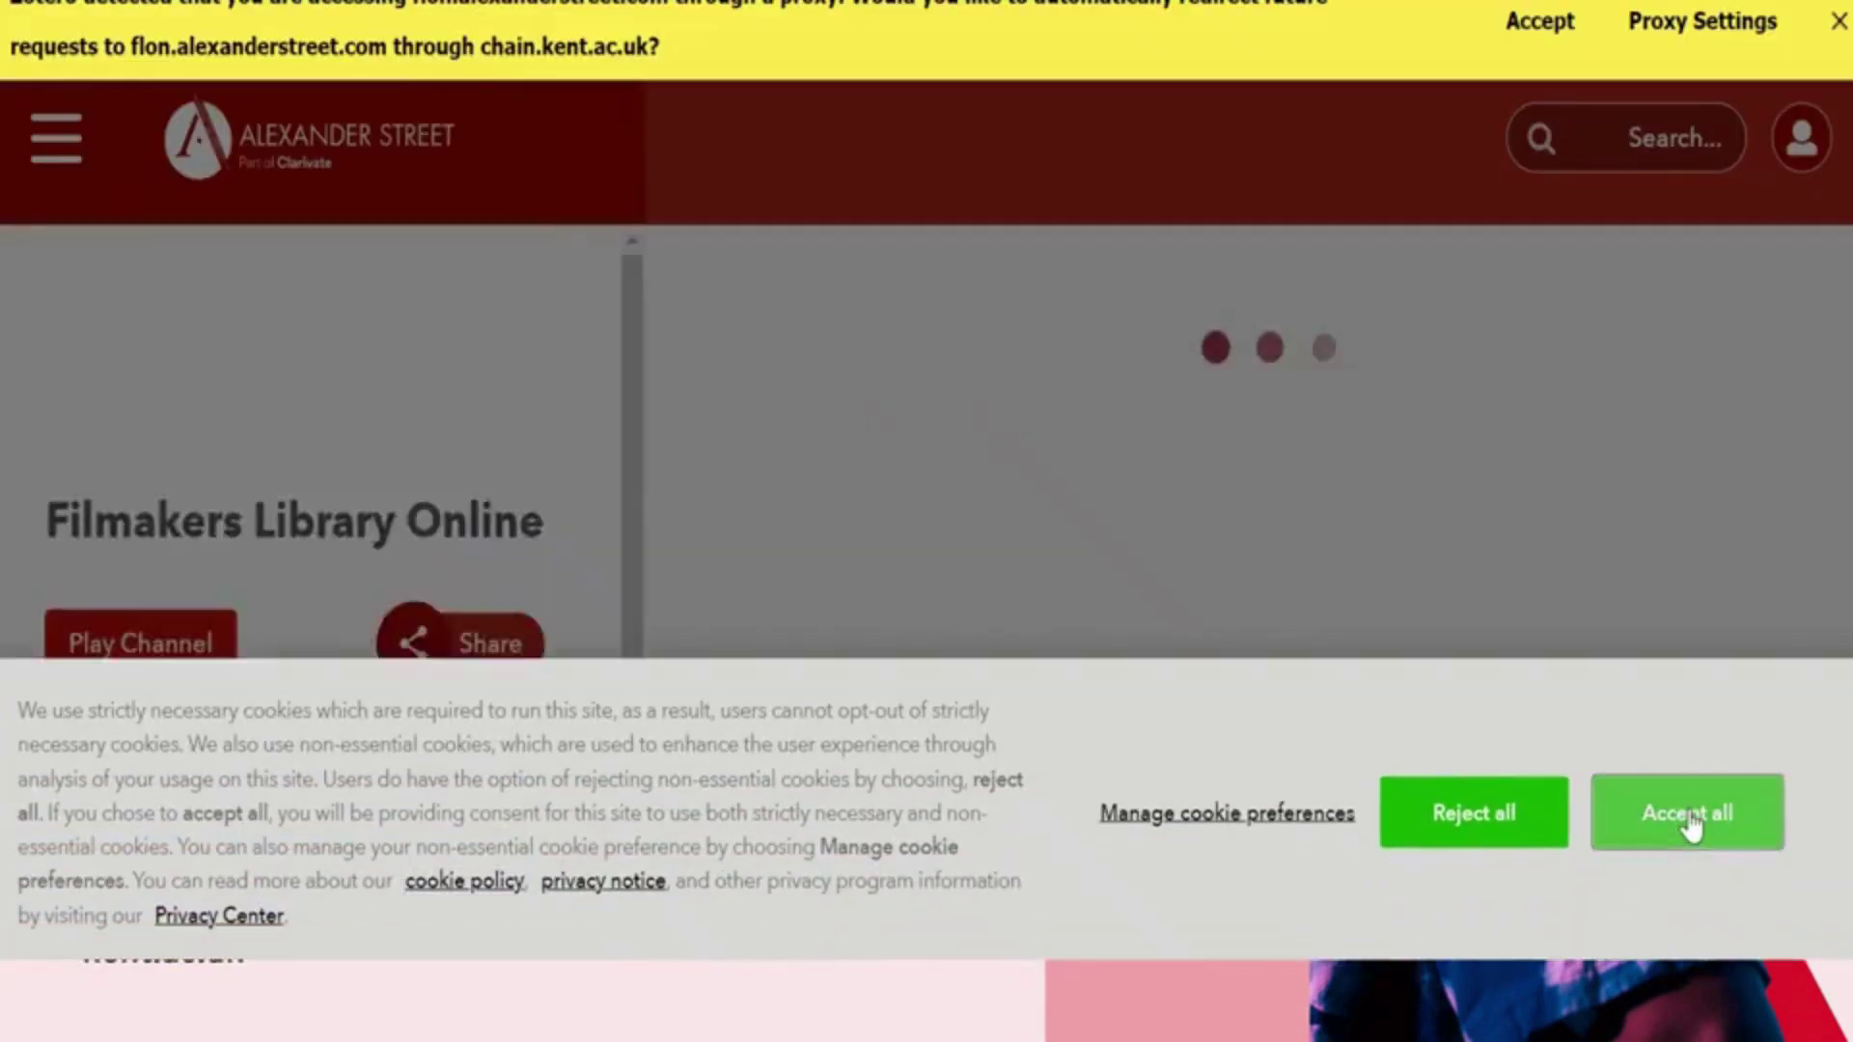
# - Accept all cookies, dismiss the proxy redirect notice and look over the Filmakers Library Online videos
pyautogui.click(1690, 825)
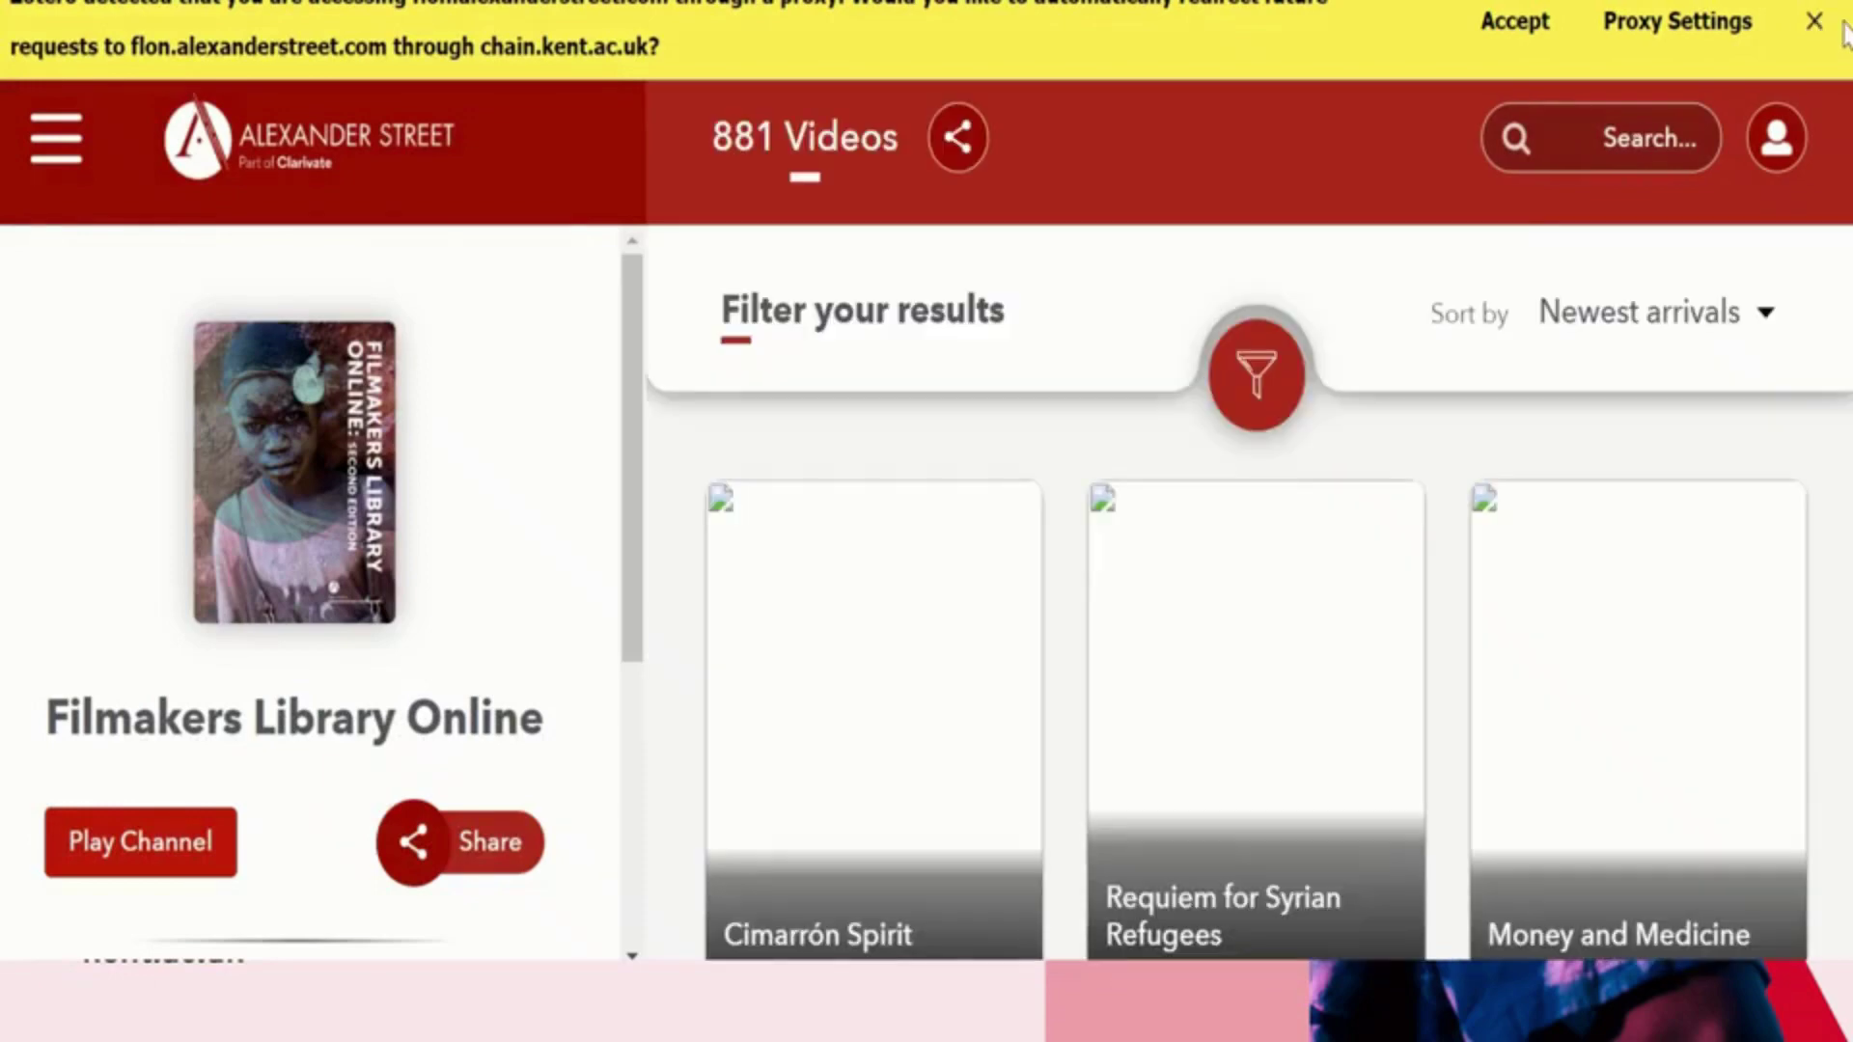
pyautogui.click(1814, 21)
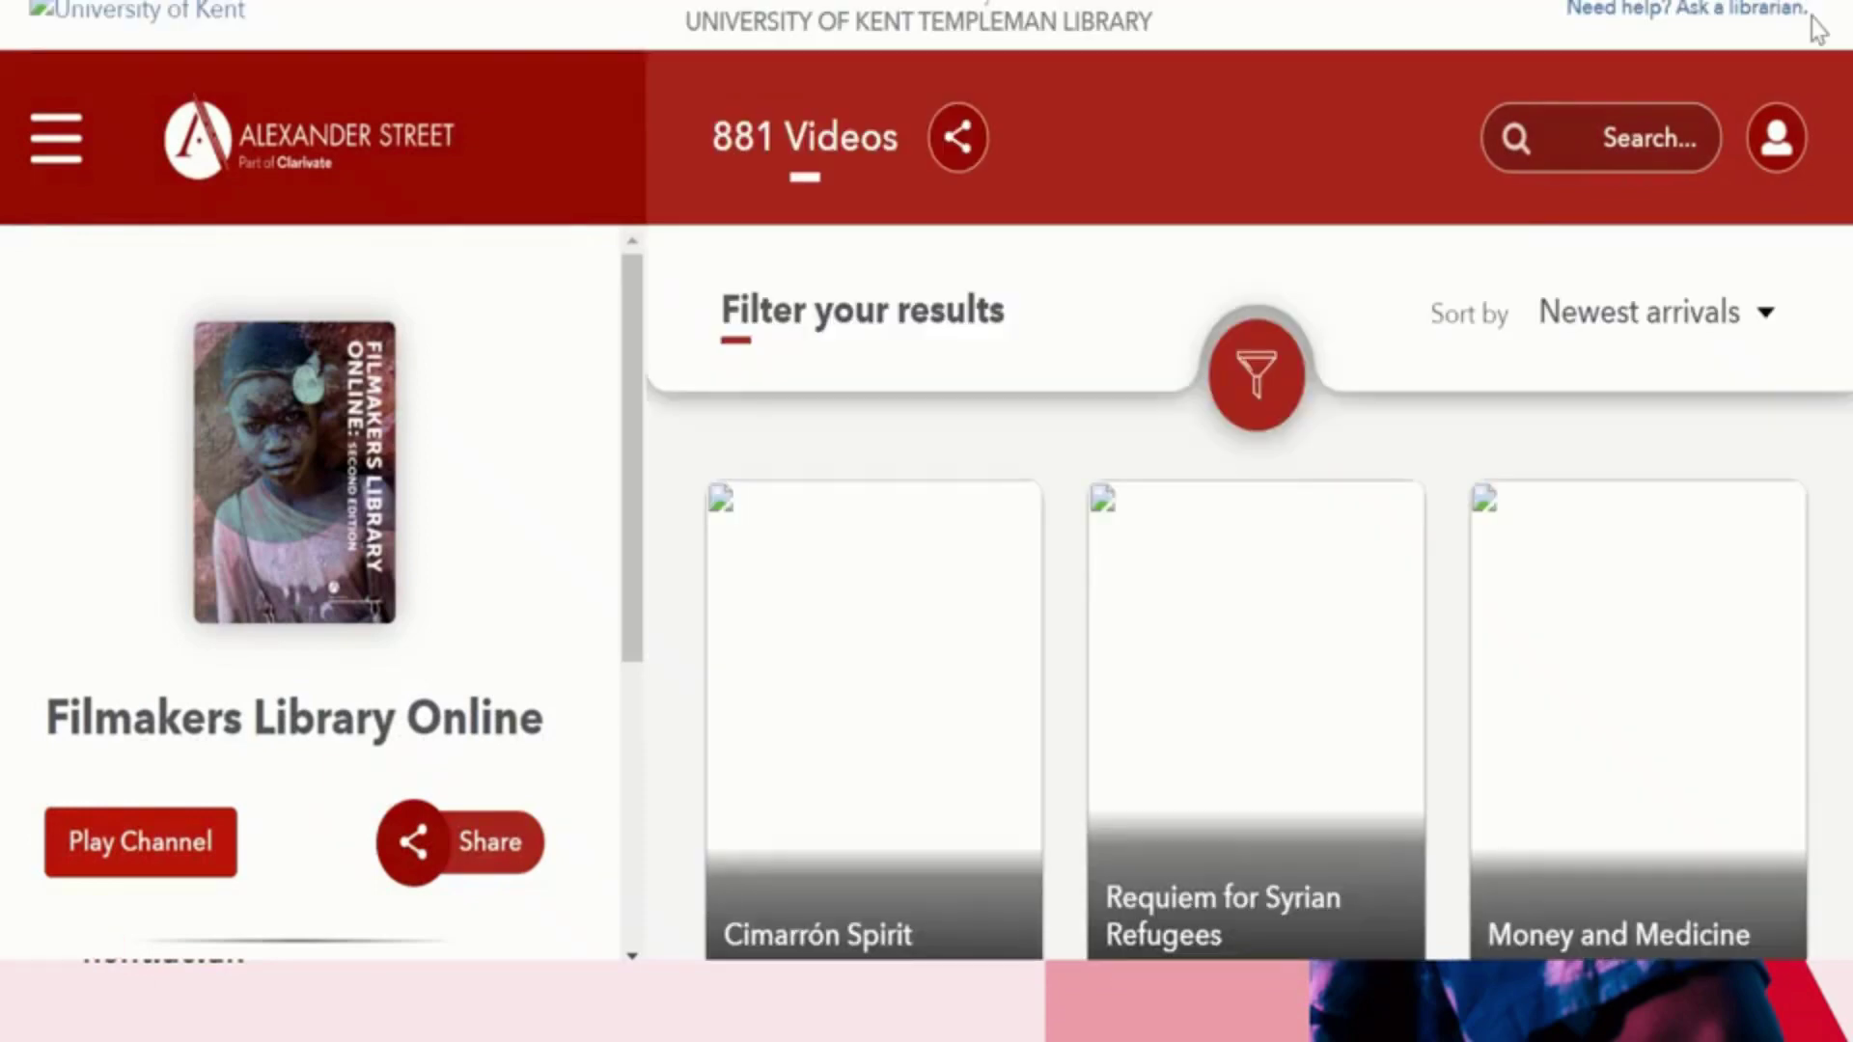
pyautogui.moveTo(976, 744)
pyautogui.scroll(-2, 982, 753)
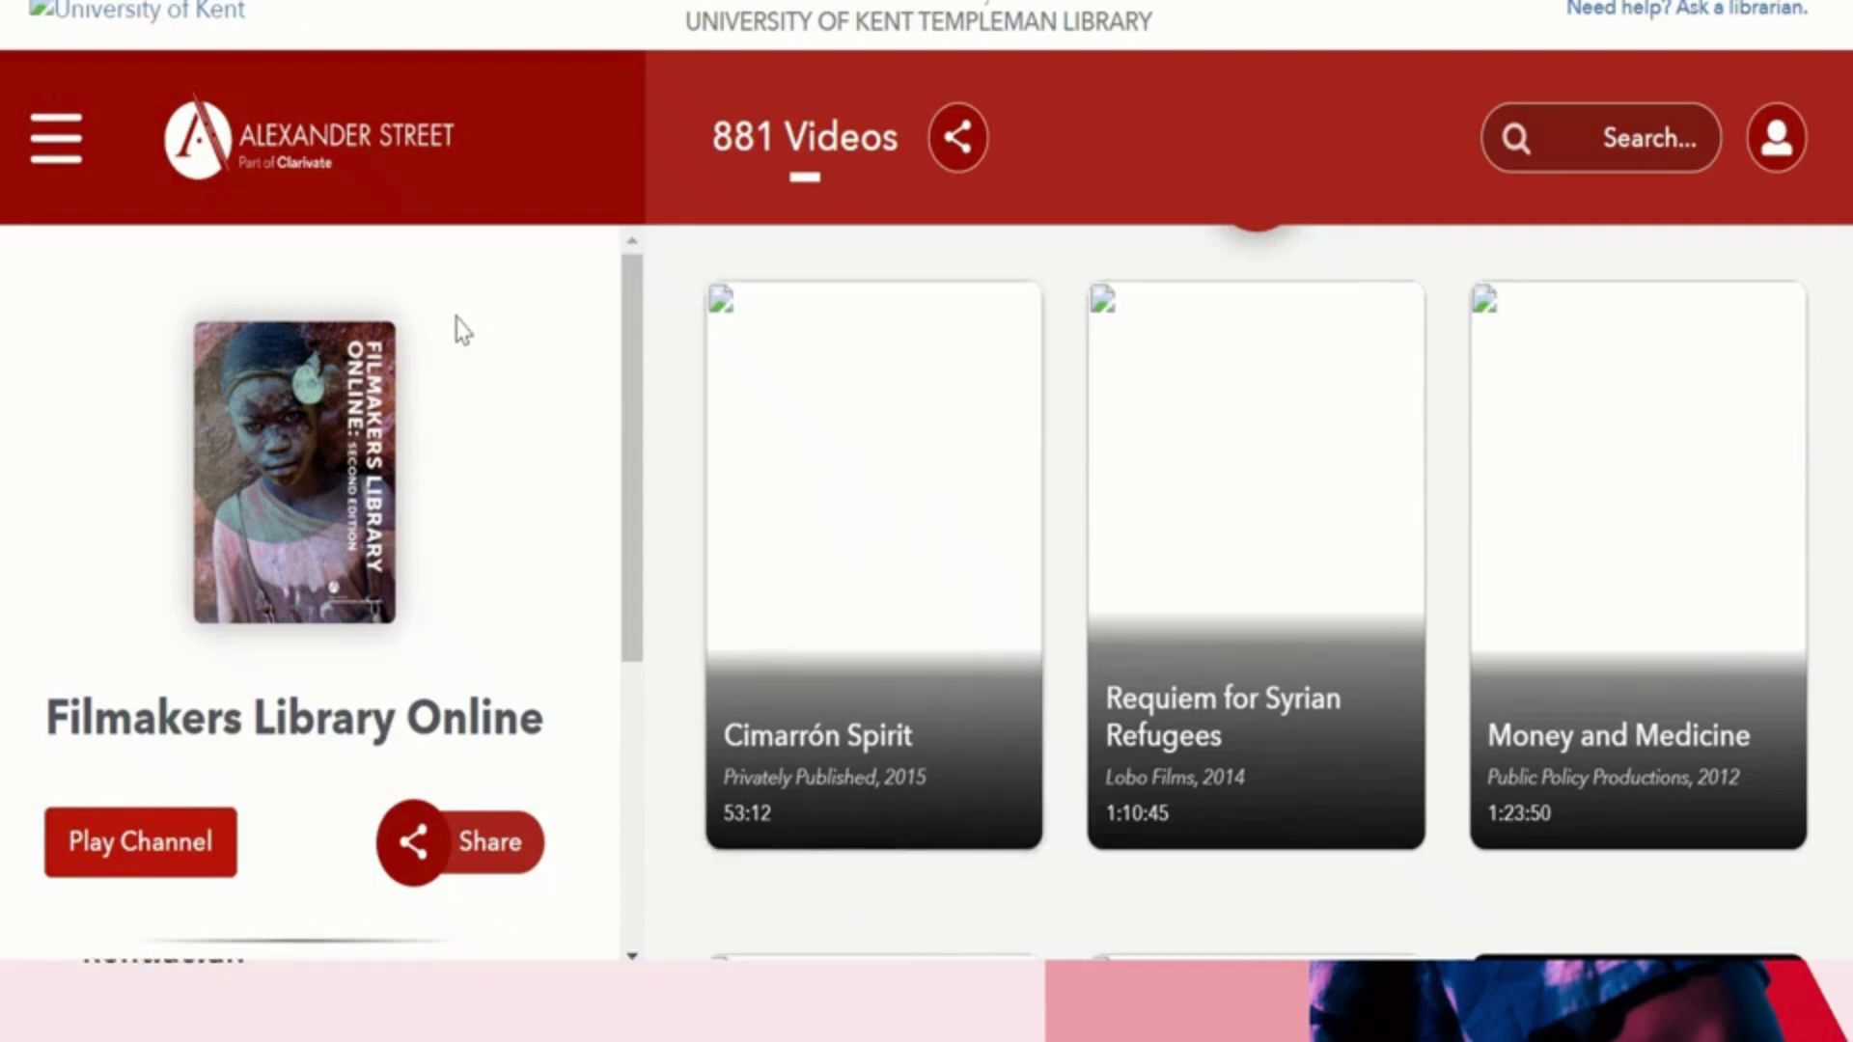
# - Return from the Filmakers Library Online videos through the resources directory to the LibrarySearch Digital home page
pyautogui.hotkey('alt', 'Left')
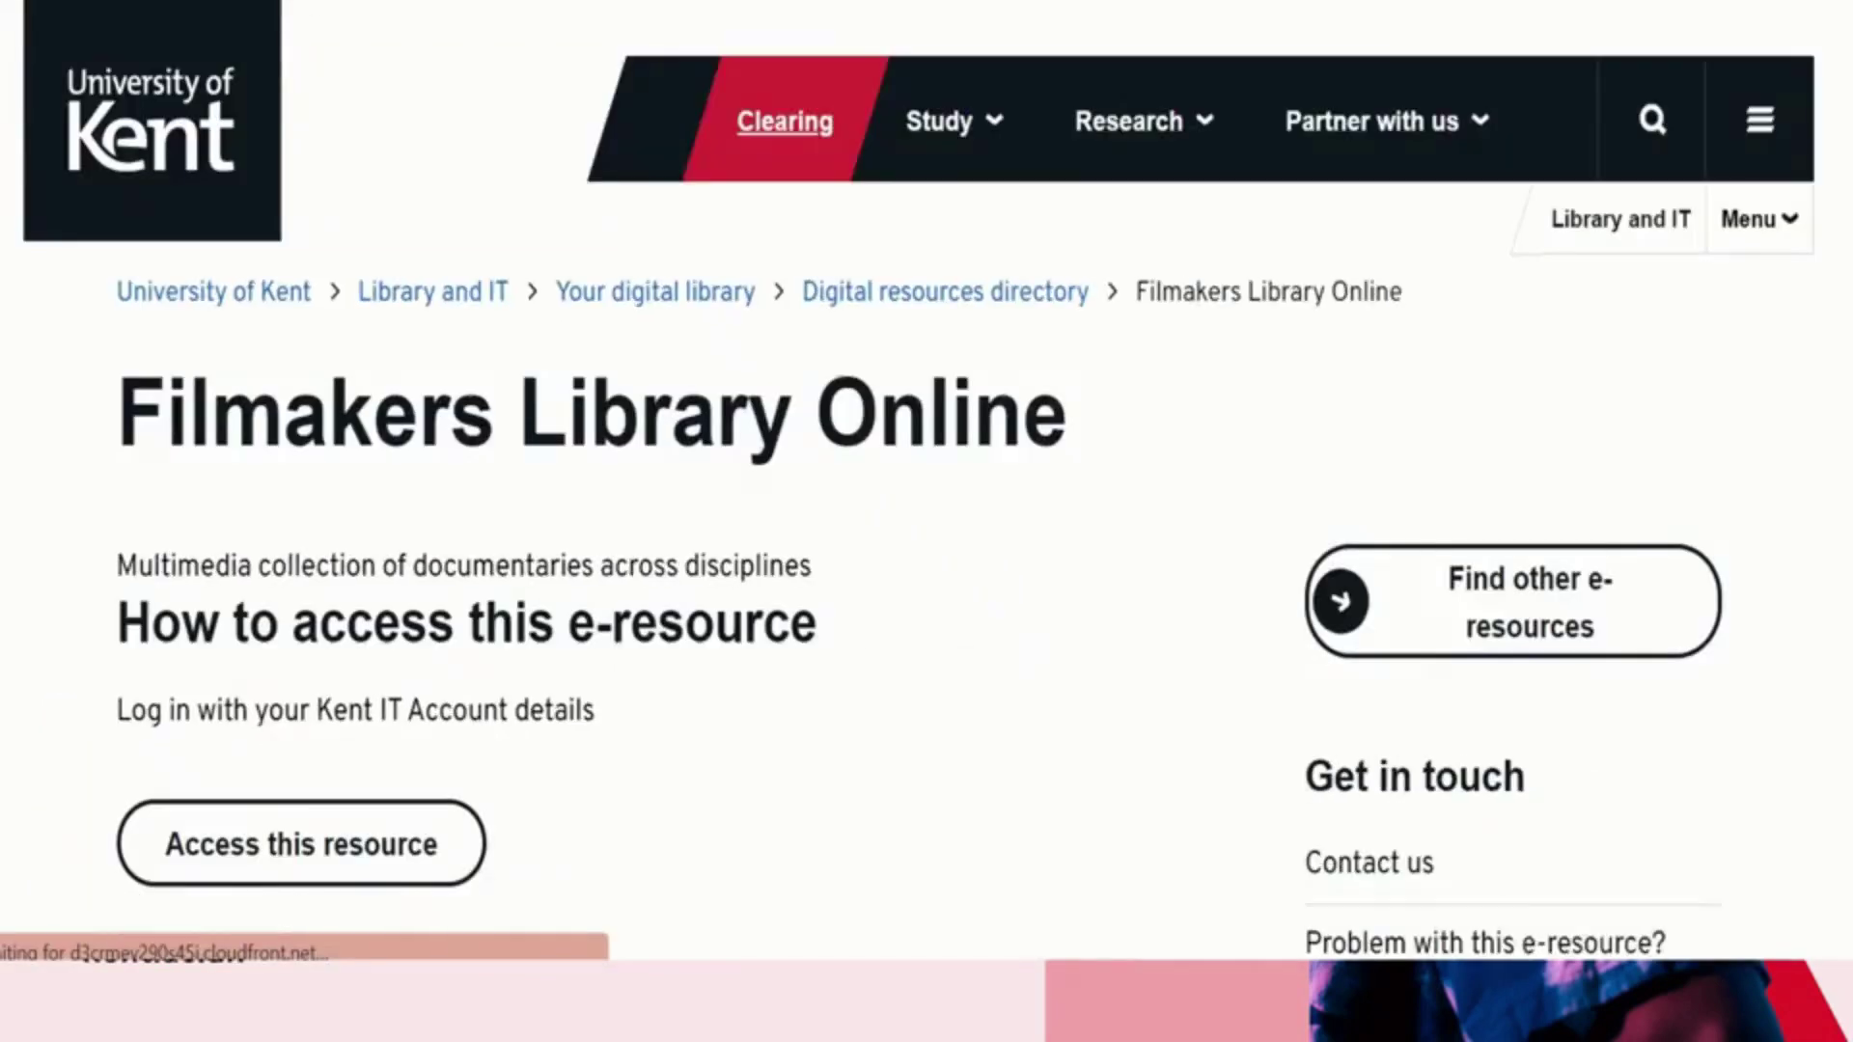
pyautogui.hotkey('alt', 'Left')
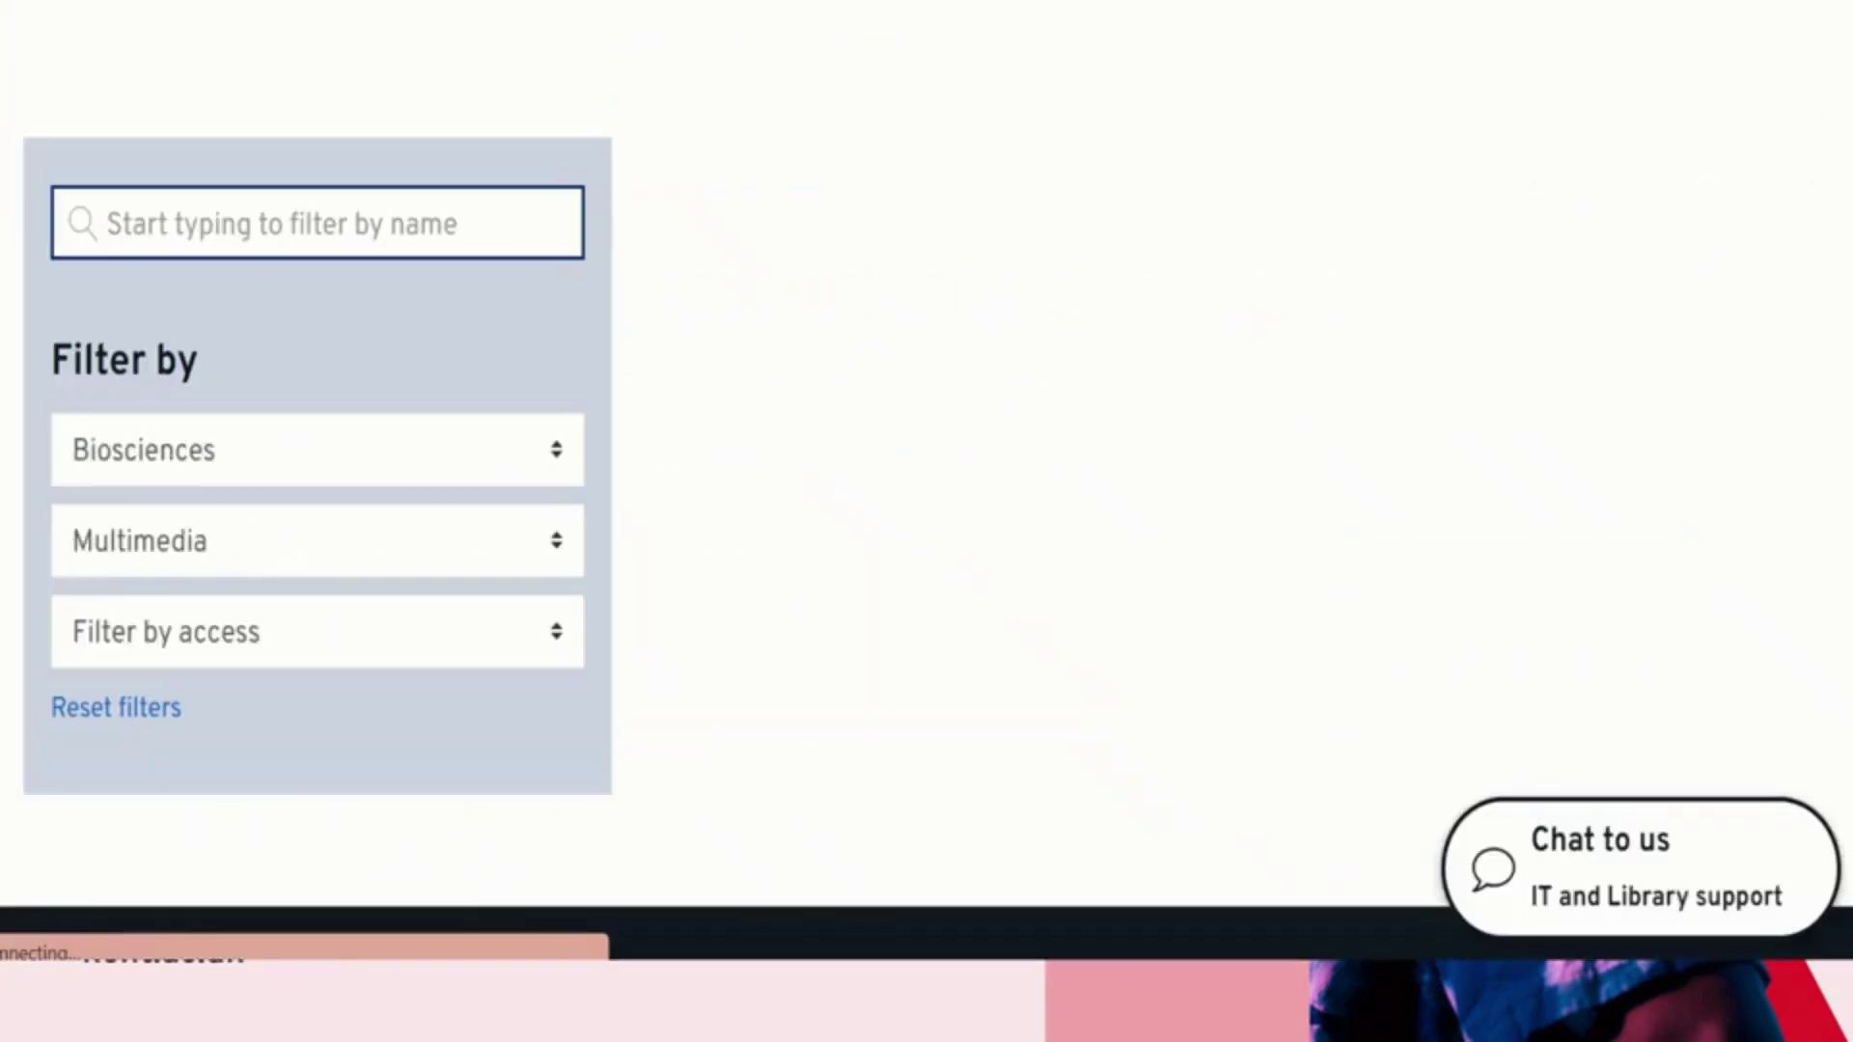
pyautogui.hotkey('alt', 'Left')
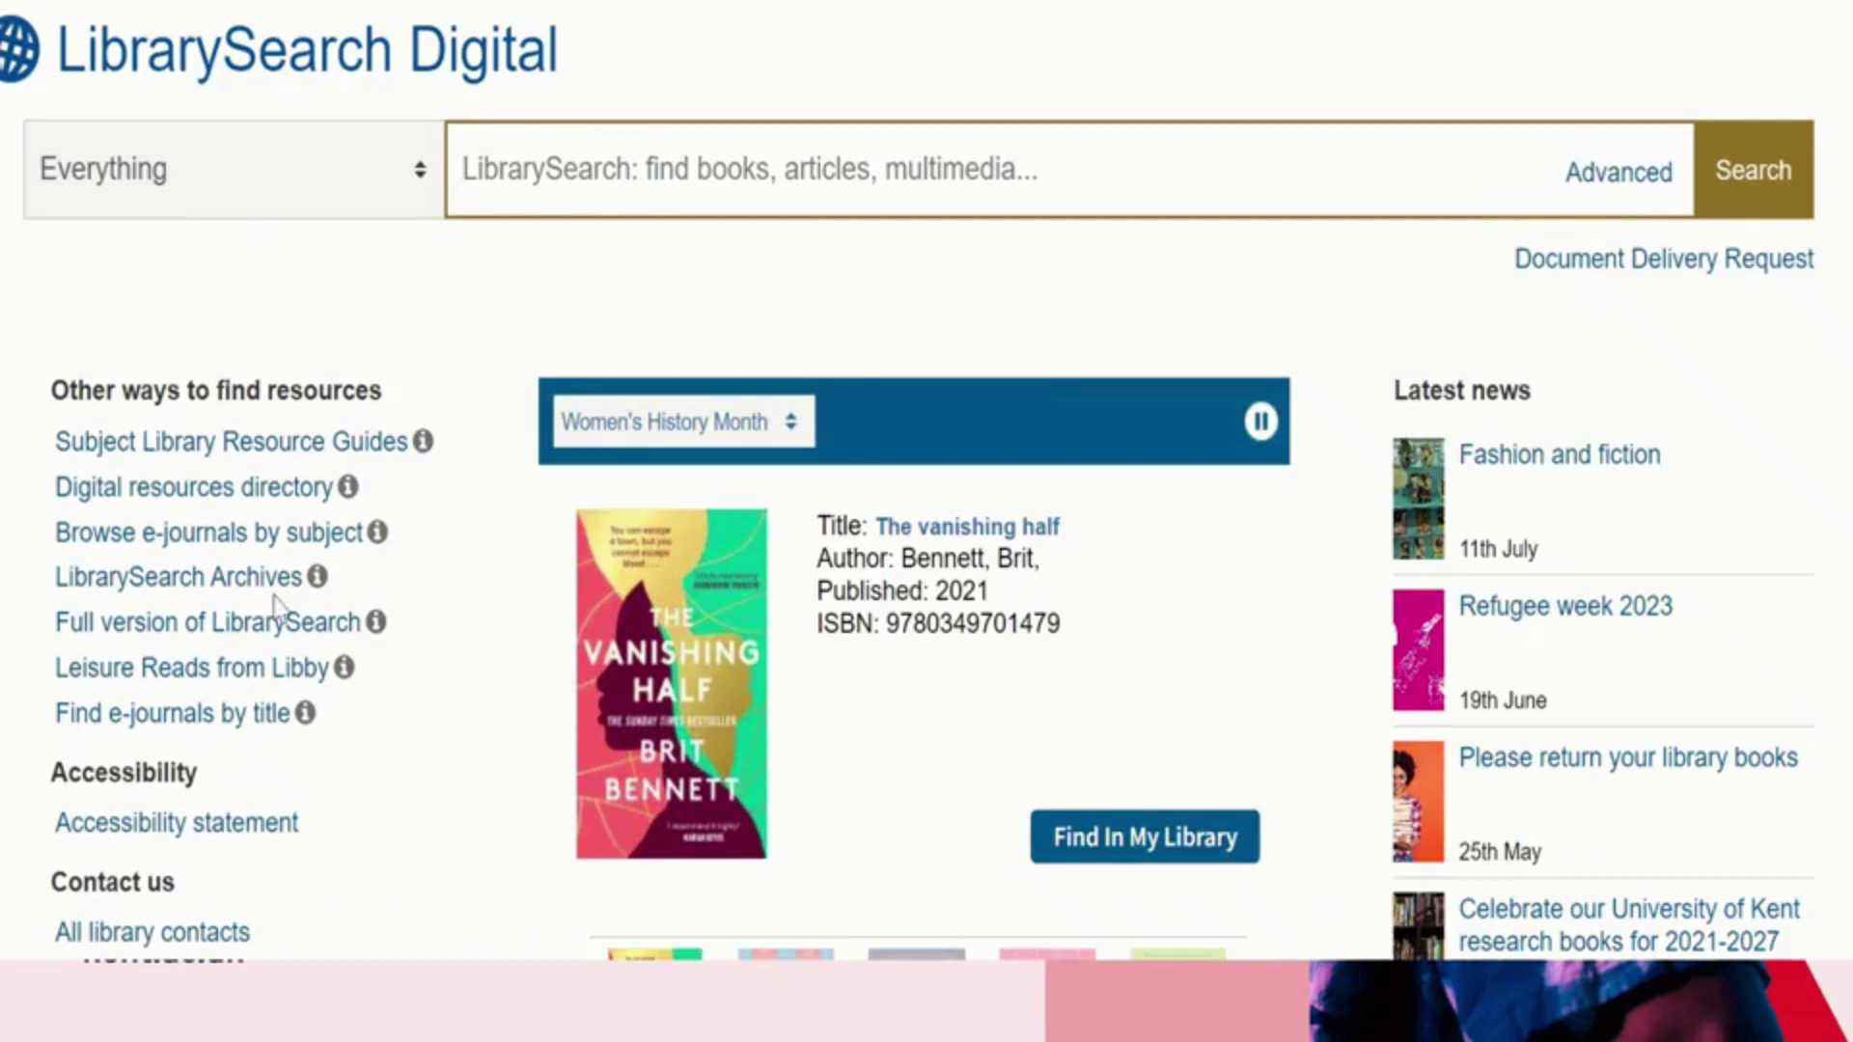
# - Open the e-journals by subject page, look through the subject list and open the History journals
pyautogui.click(222, 550)
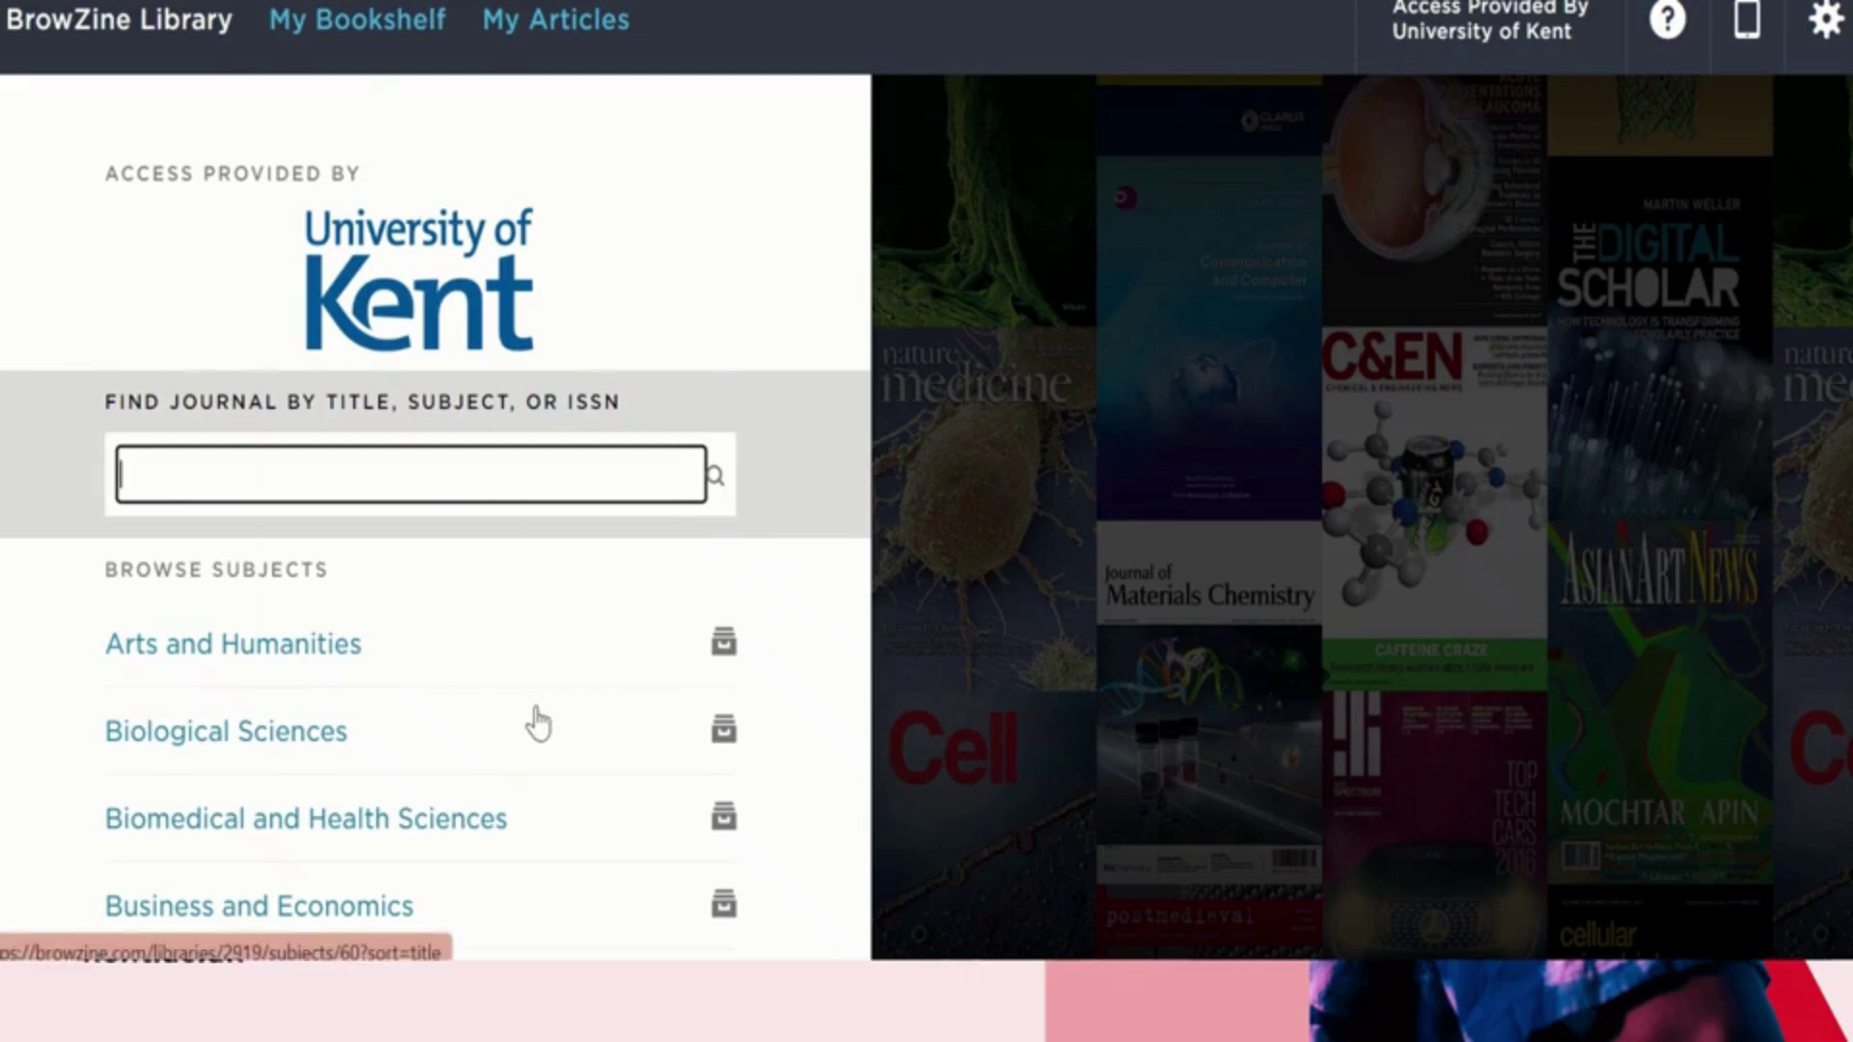
pyautogui.scroll(-2, 534, 724)
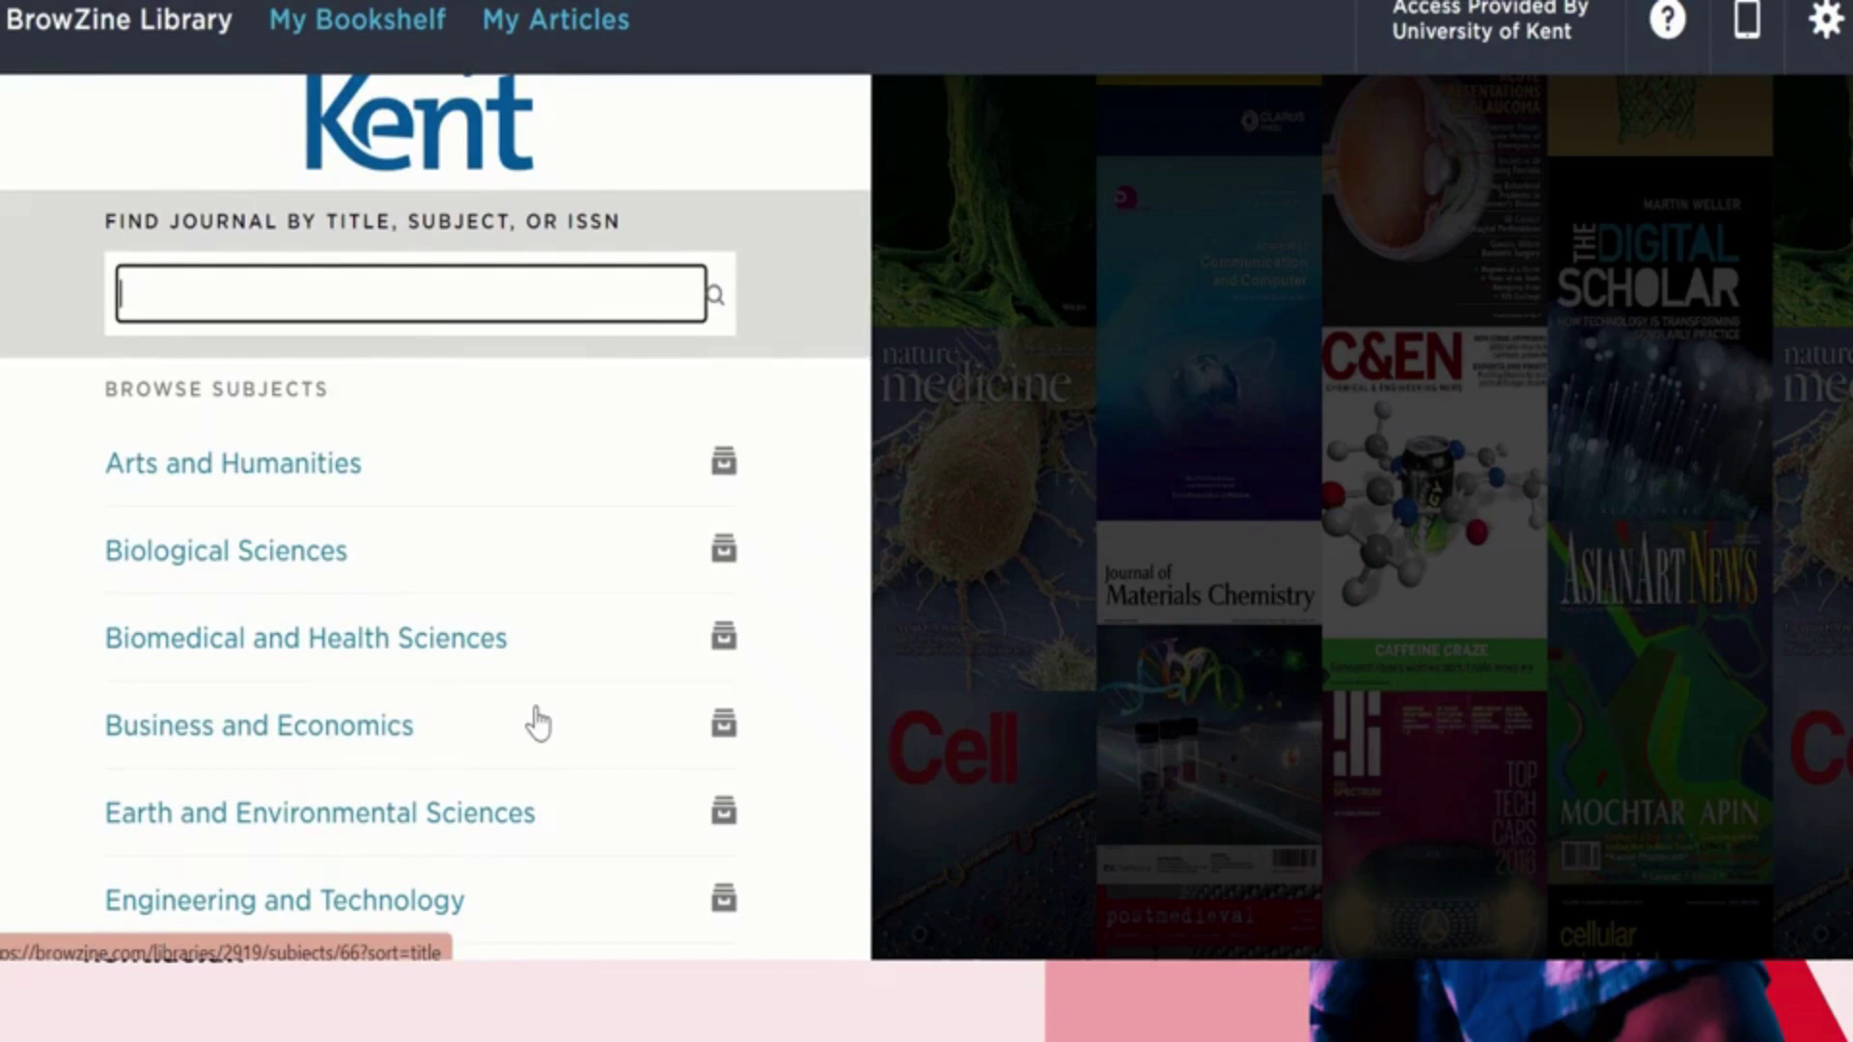
pyautogui.scroll(-1, 538, 724)
pyautogui.scroll(-3, 537, 724)
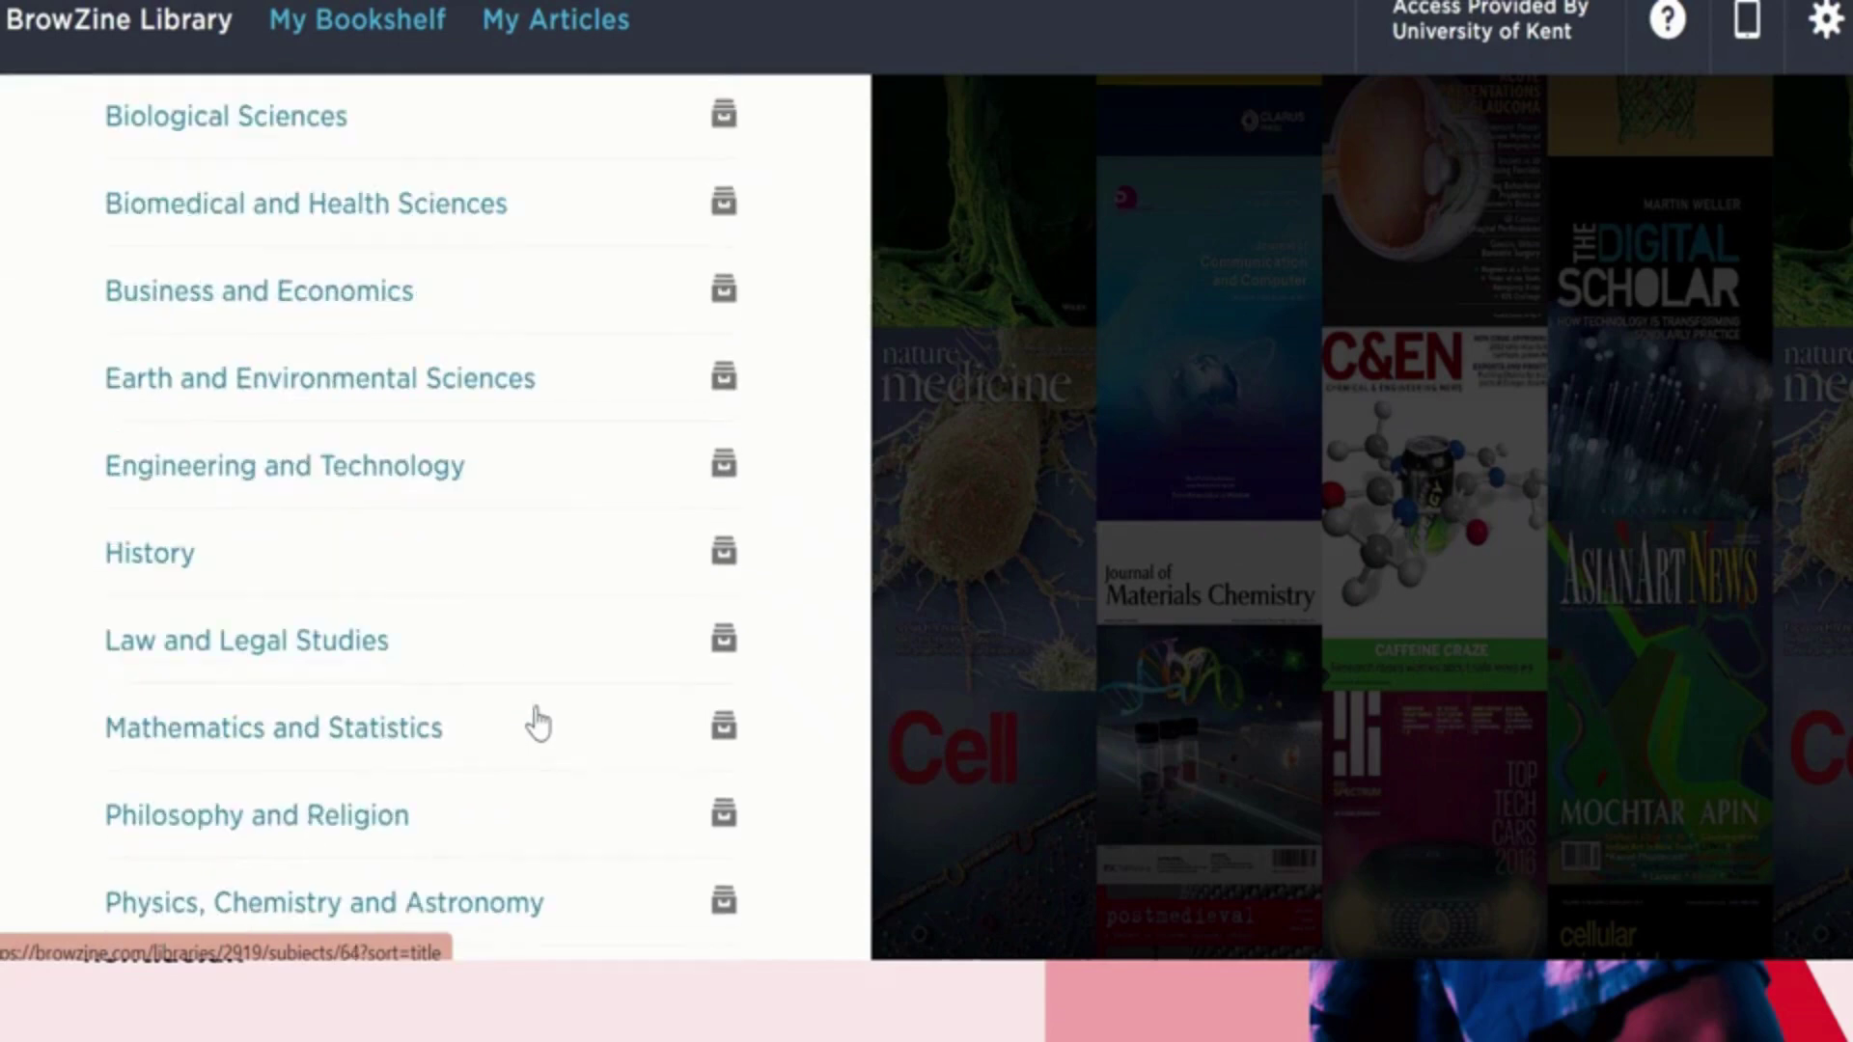
pyautogui.scroll(-1, 538, 724)
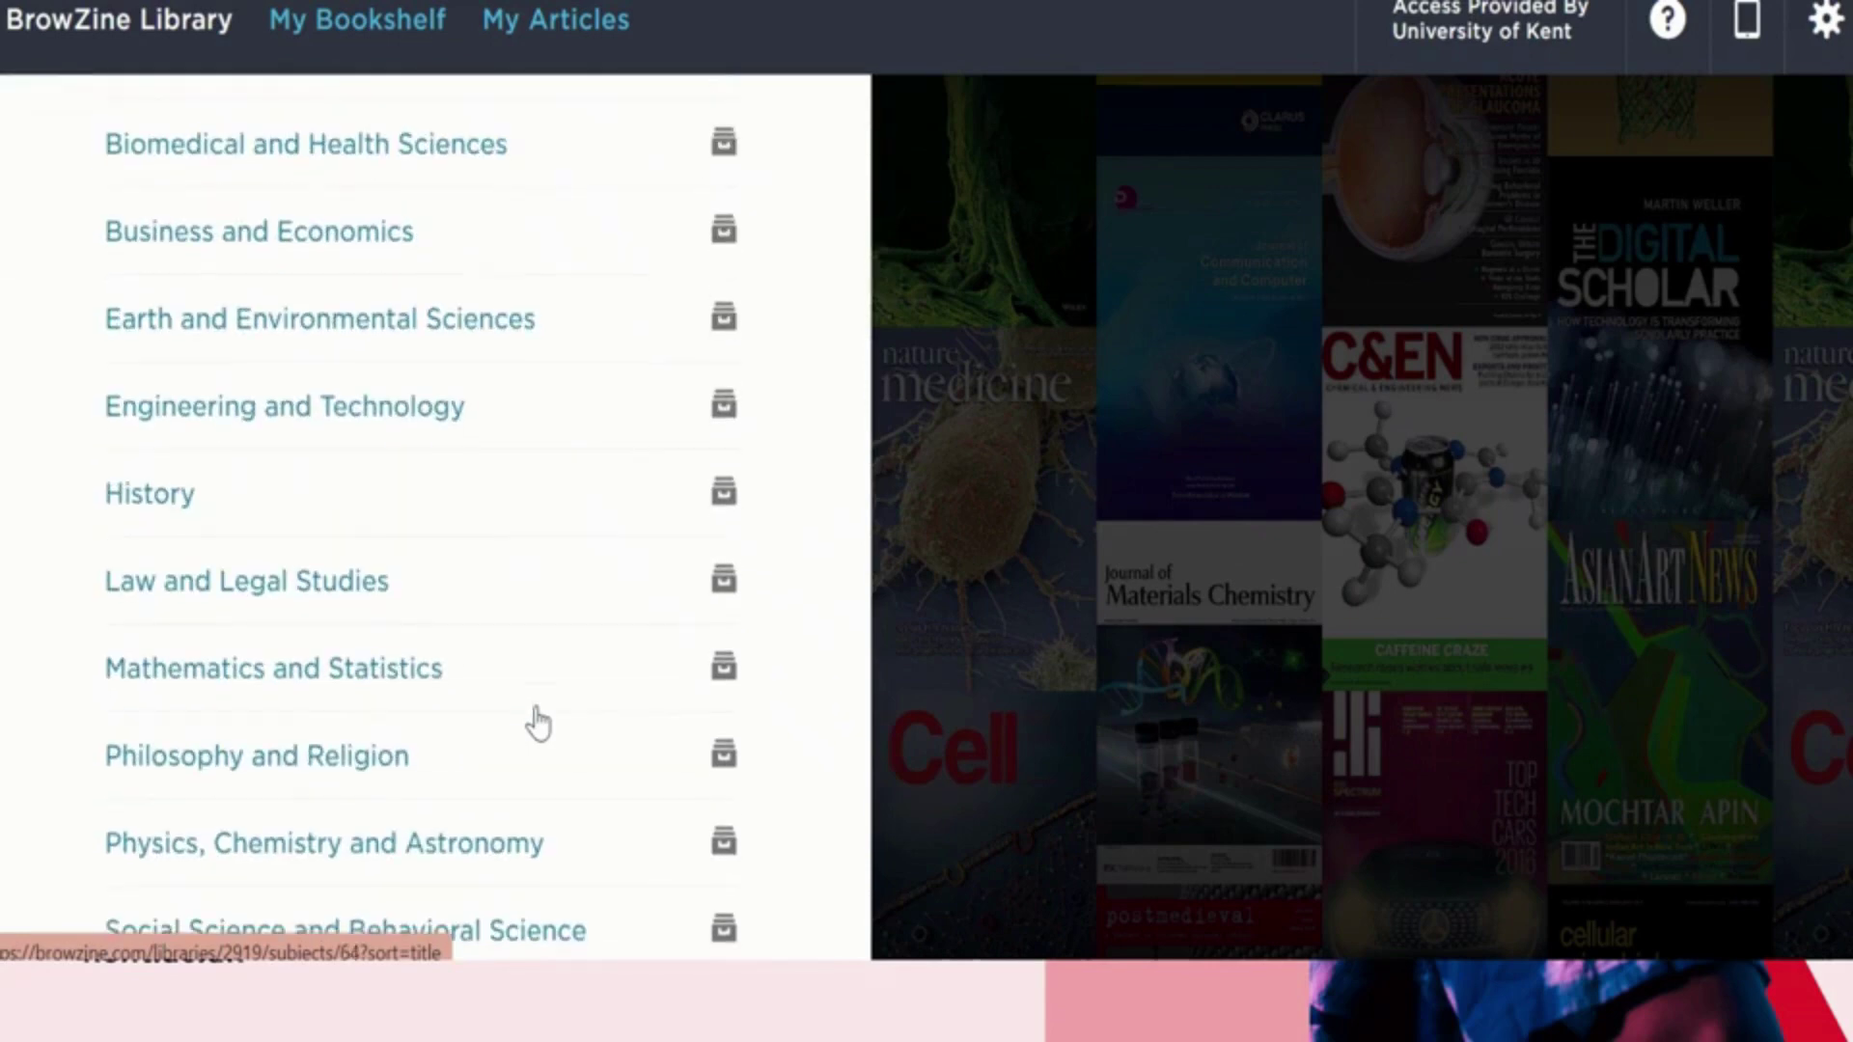
pyautogui.click(149, 494)
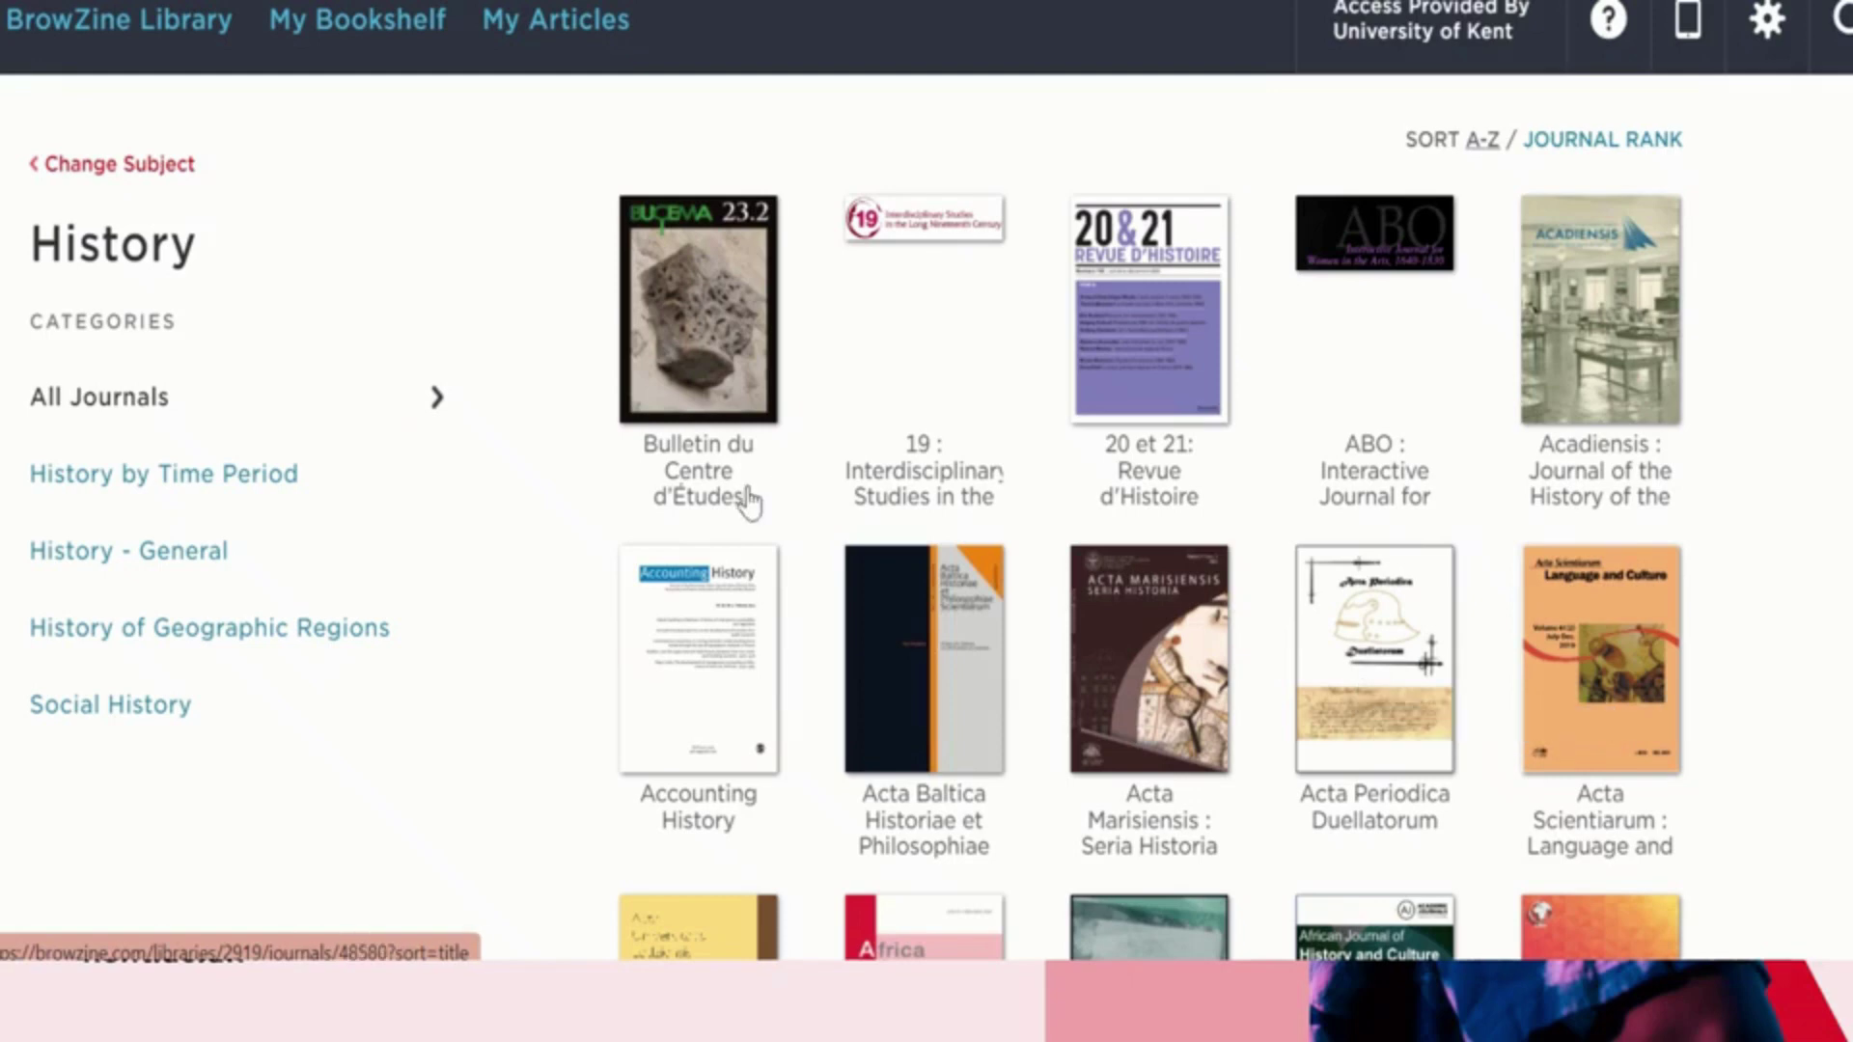
# - Return to the subject list, search for CRIMINOLOGY and look through Vol. 23 Issue 3 of the Criminology and Criminal Justice journal
pyautogui.click(141, 170)
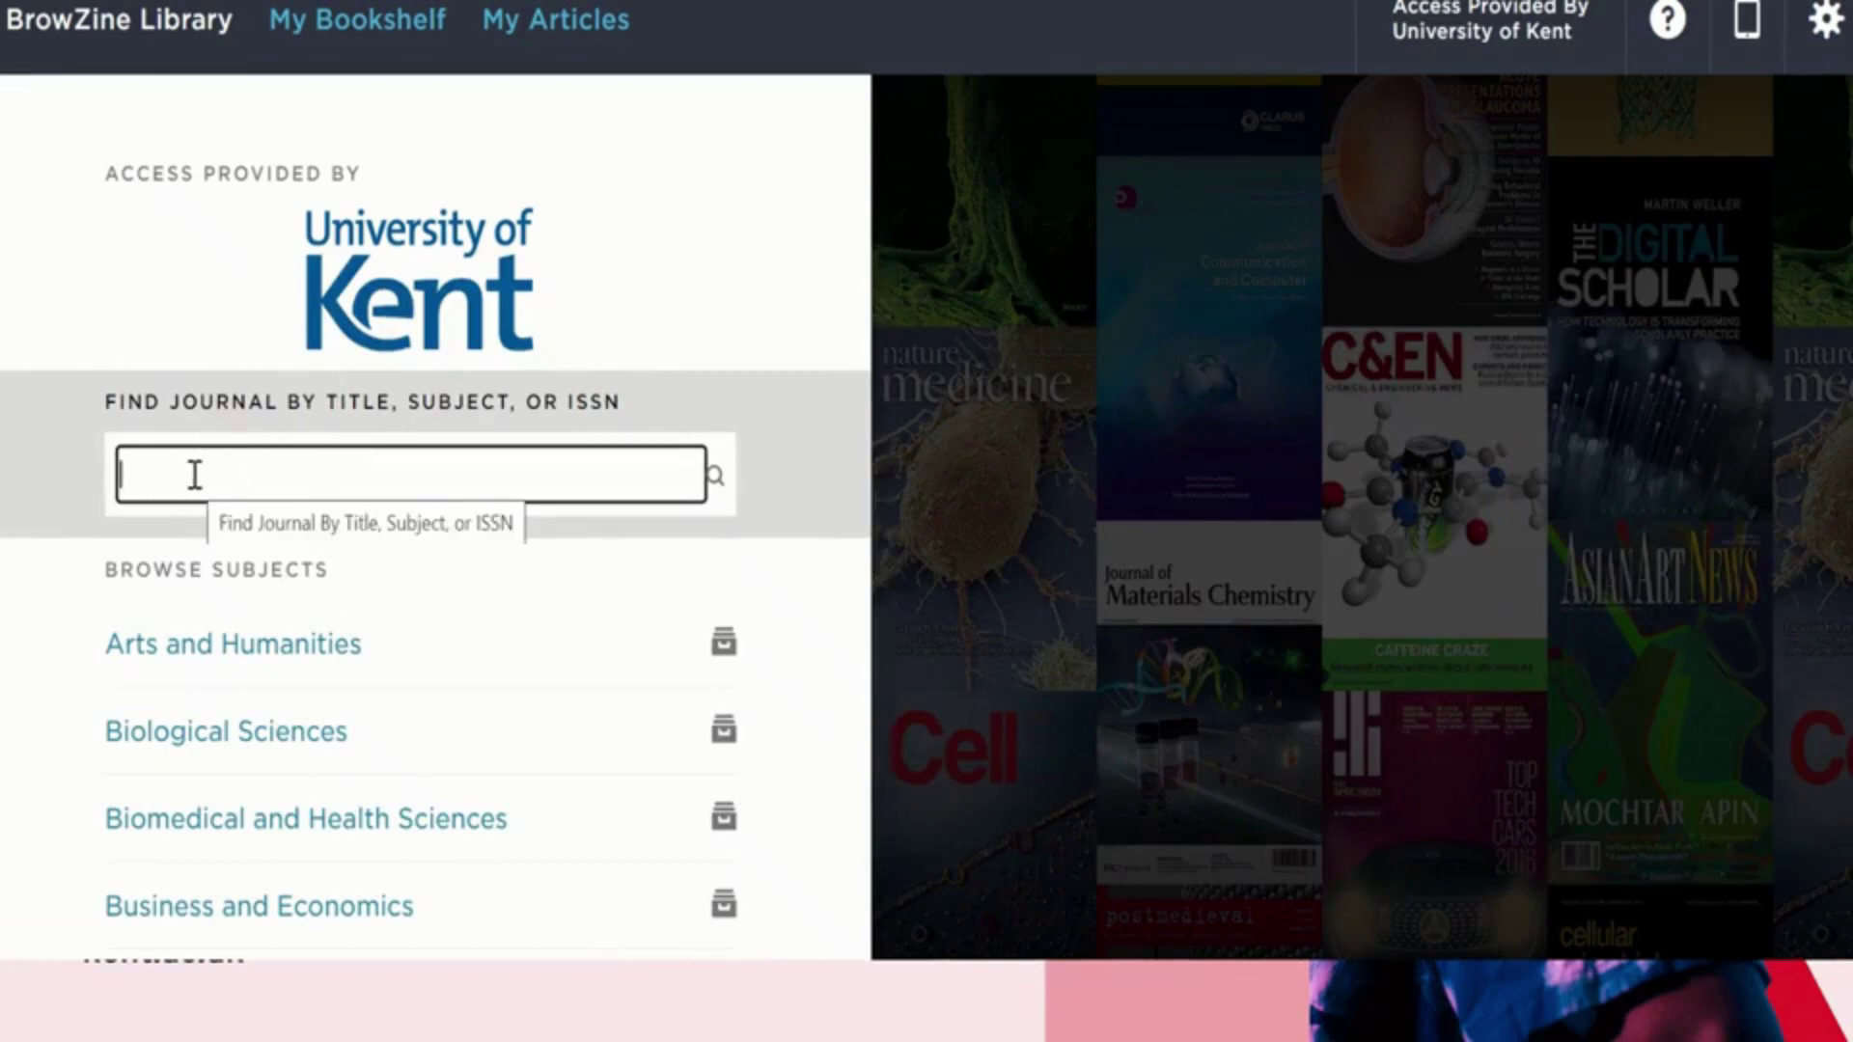
pyautogui.write('CRIMINOLOGY')
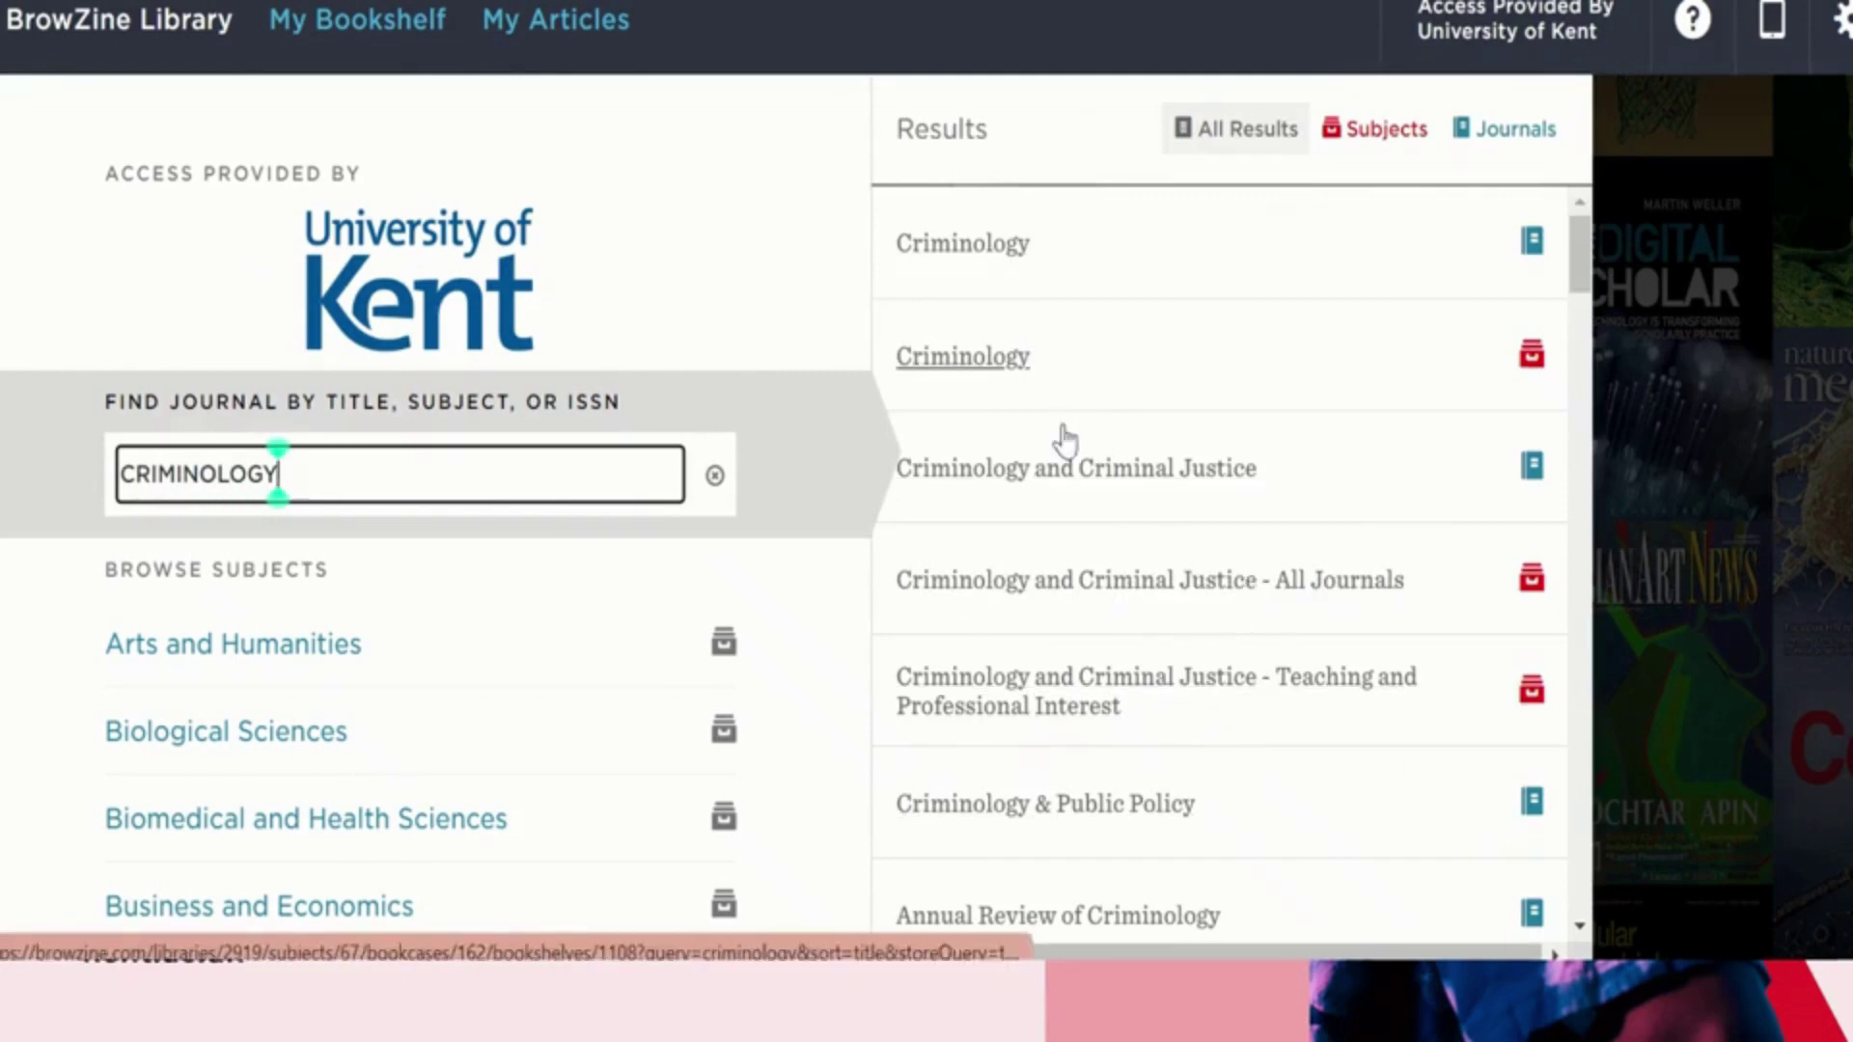
pyautogui.click(1061, 480)
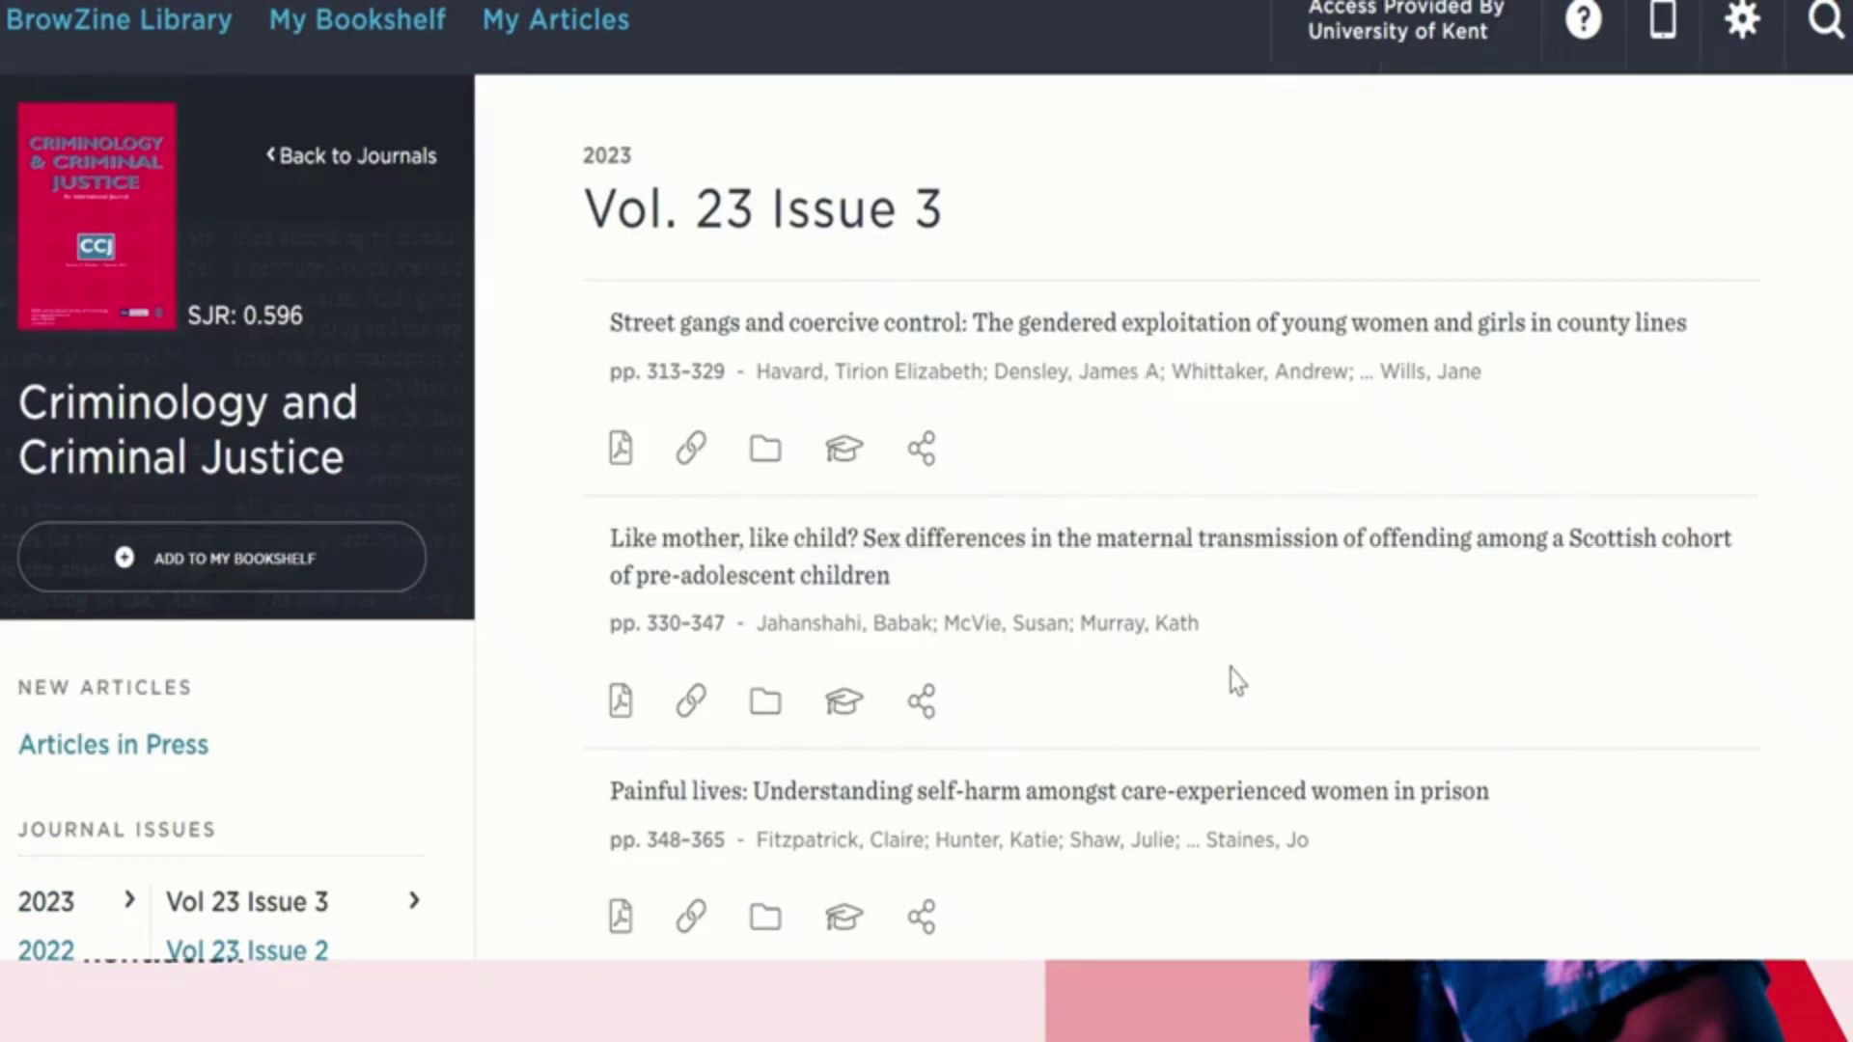
pyautogui.scroll(-6, 1236, 680)
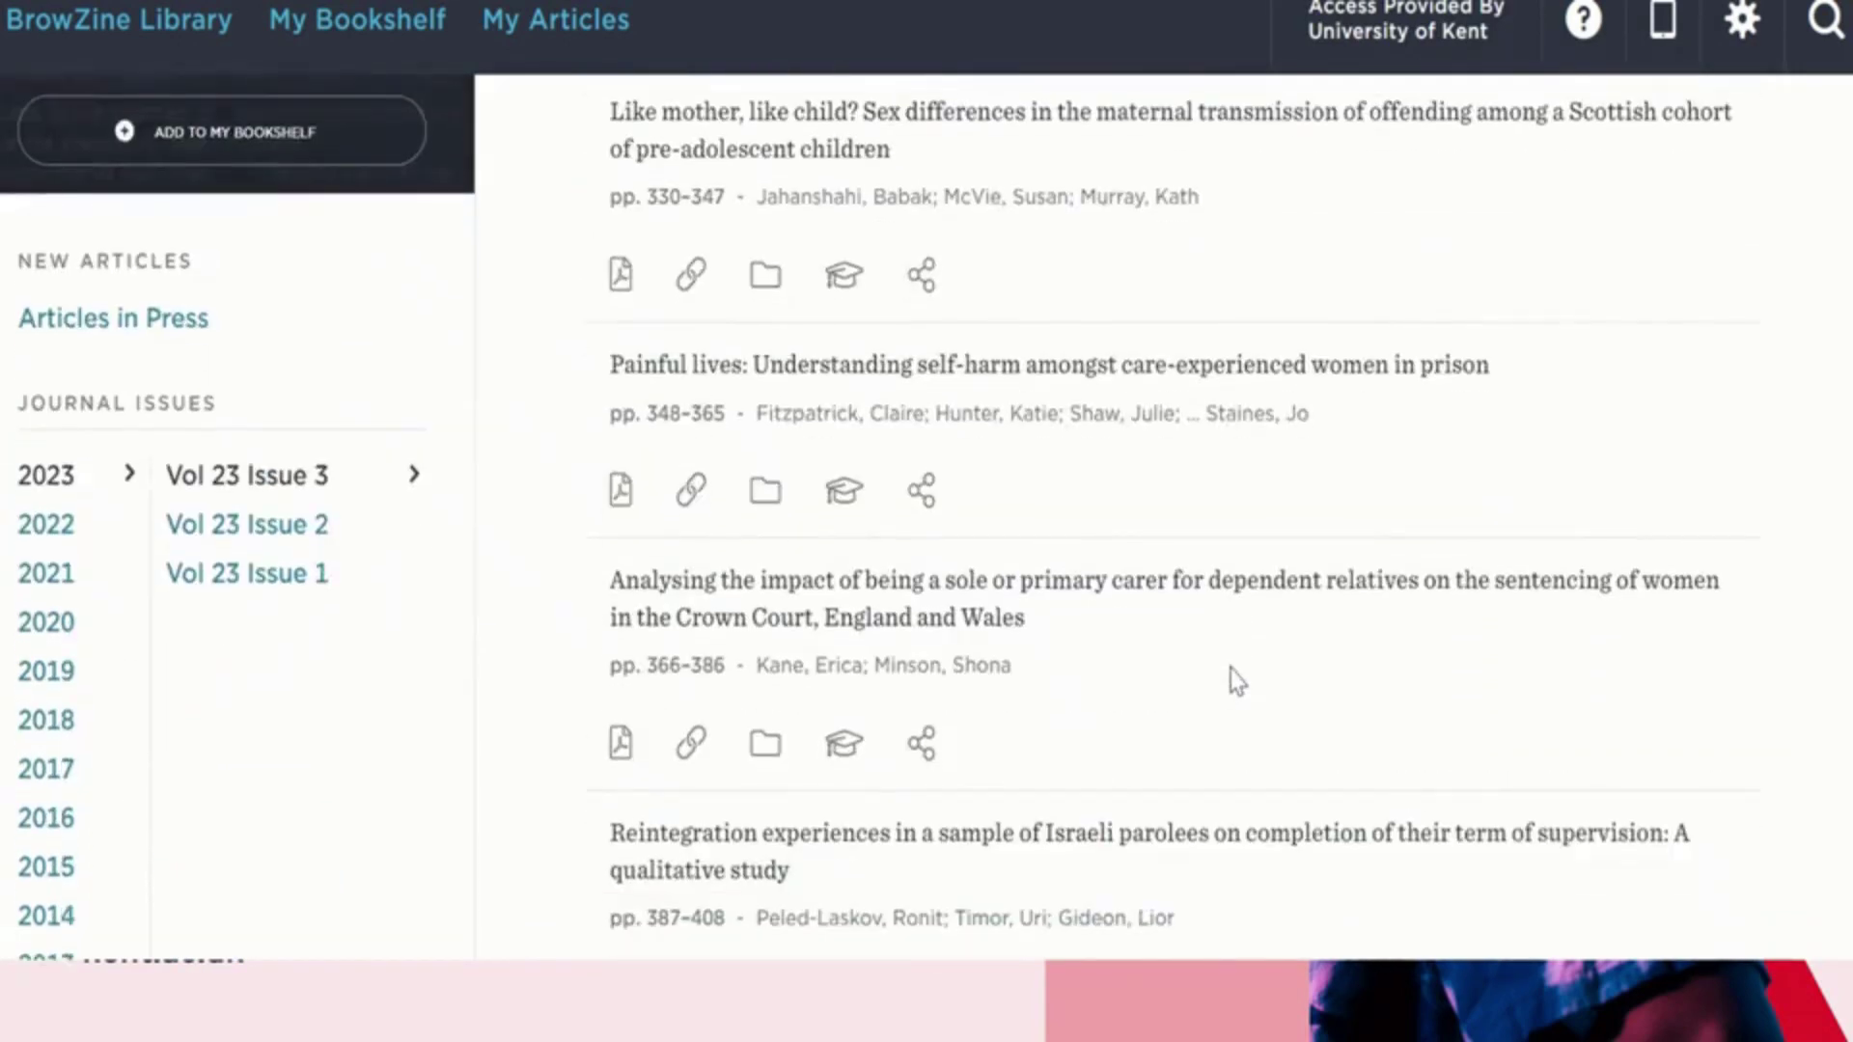
pyautogui.scroll(-2, 1233, 676)
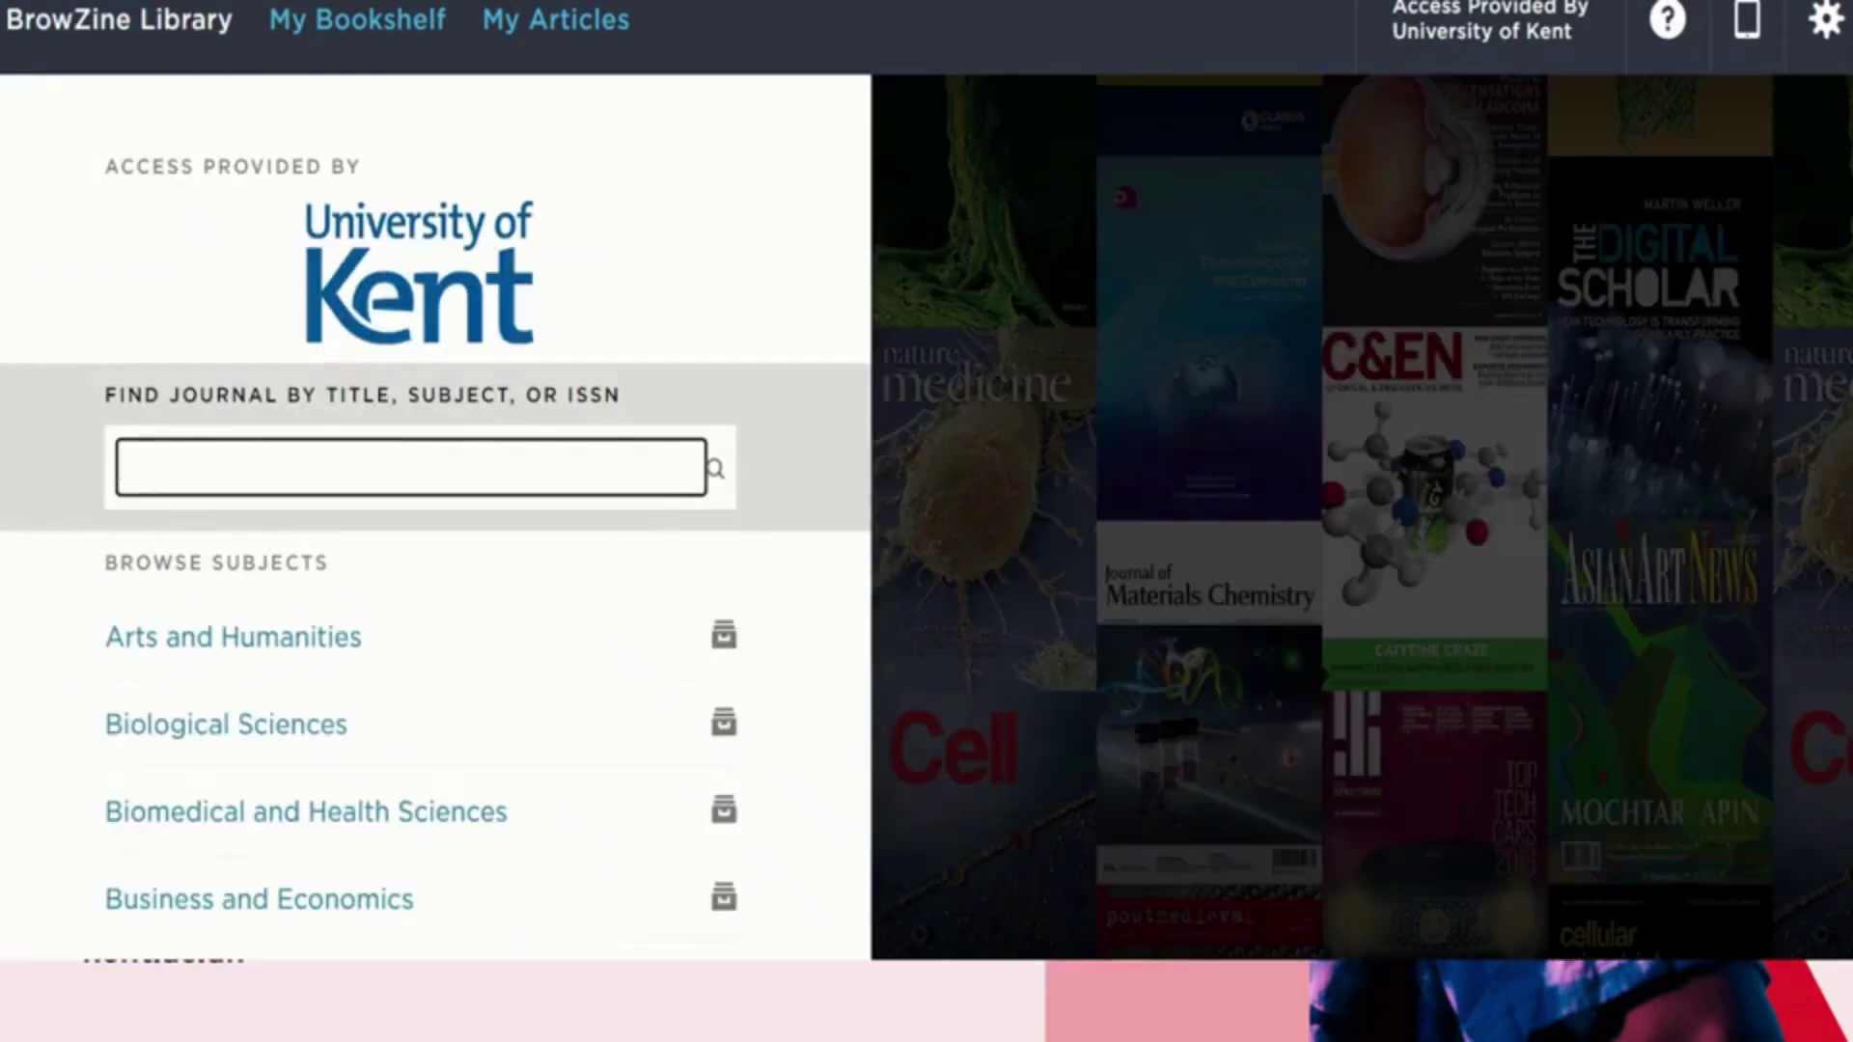
# - Return to the LibrarySearch Digital home page, open Leisure Reads from Libby and look over its library page
pyautogui.scroll(-7, 434, 521)
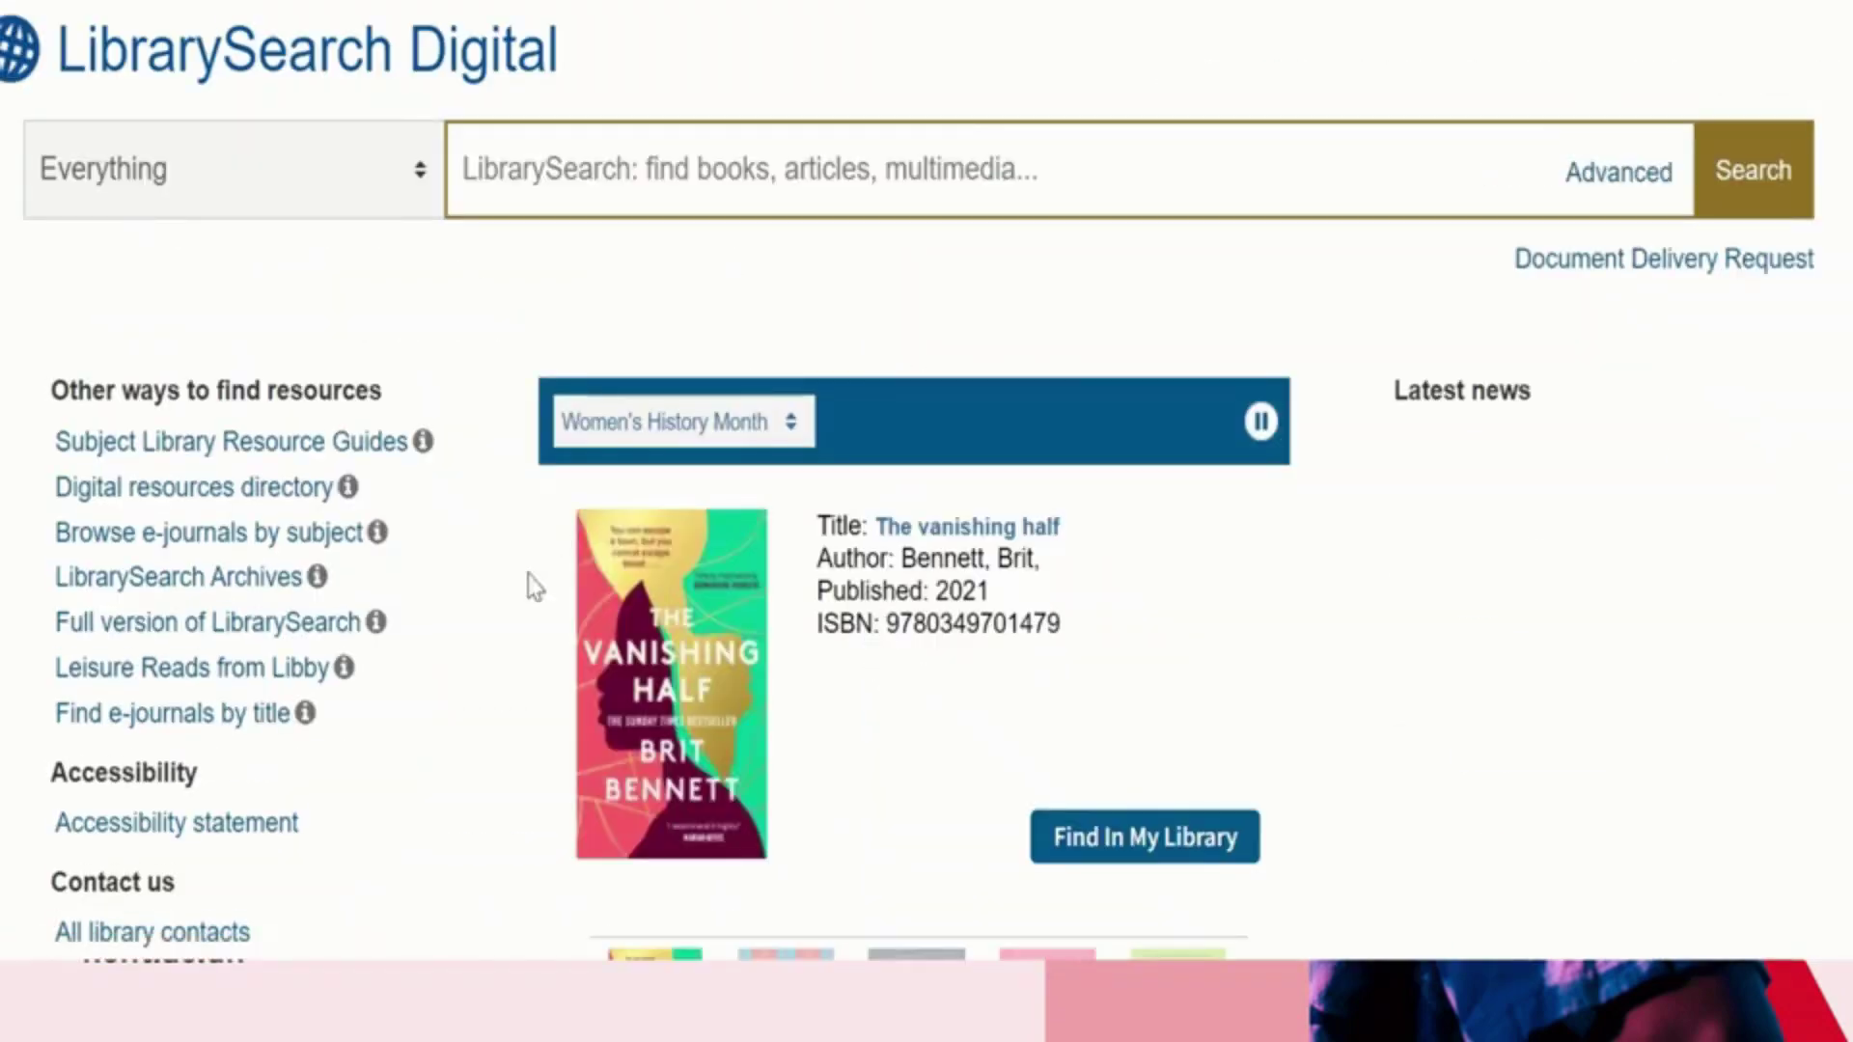
pyautogui.scroll(-1, 428, 790)
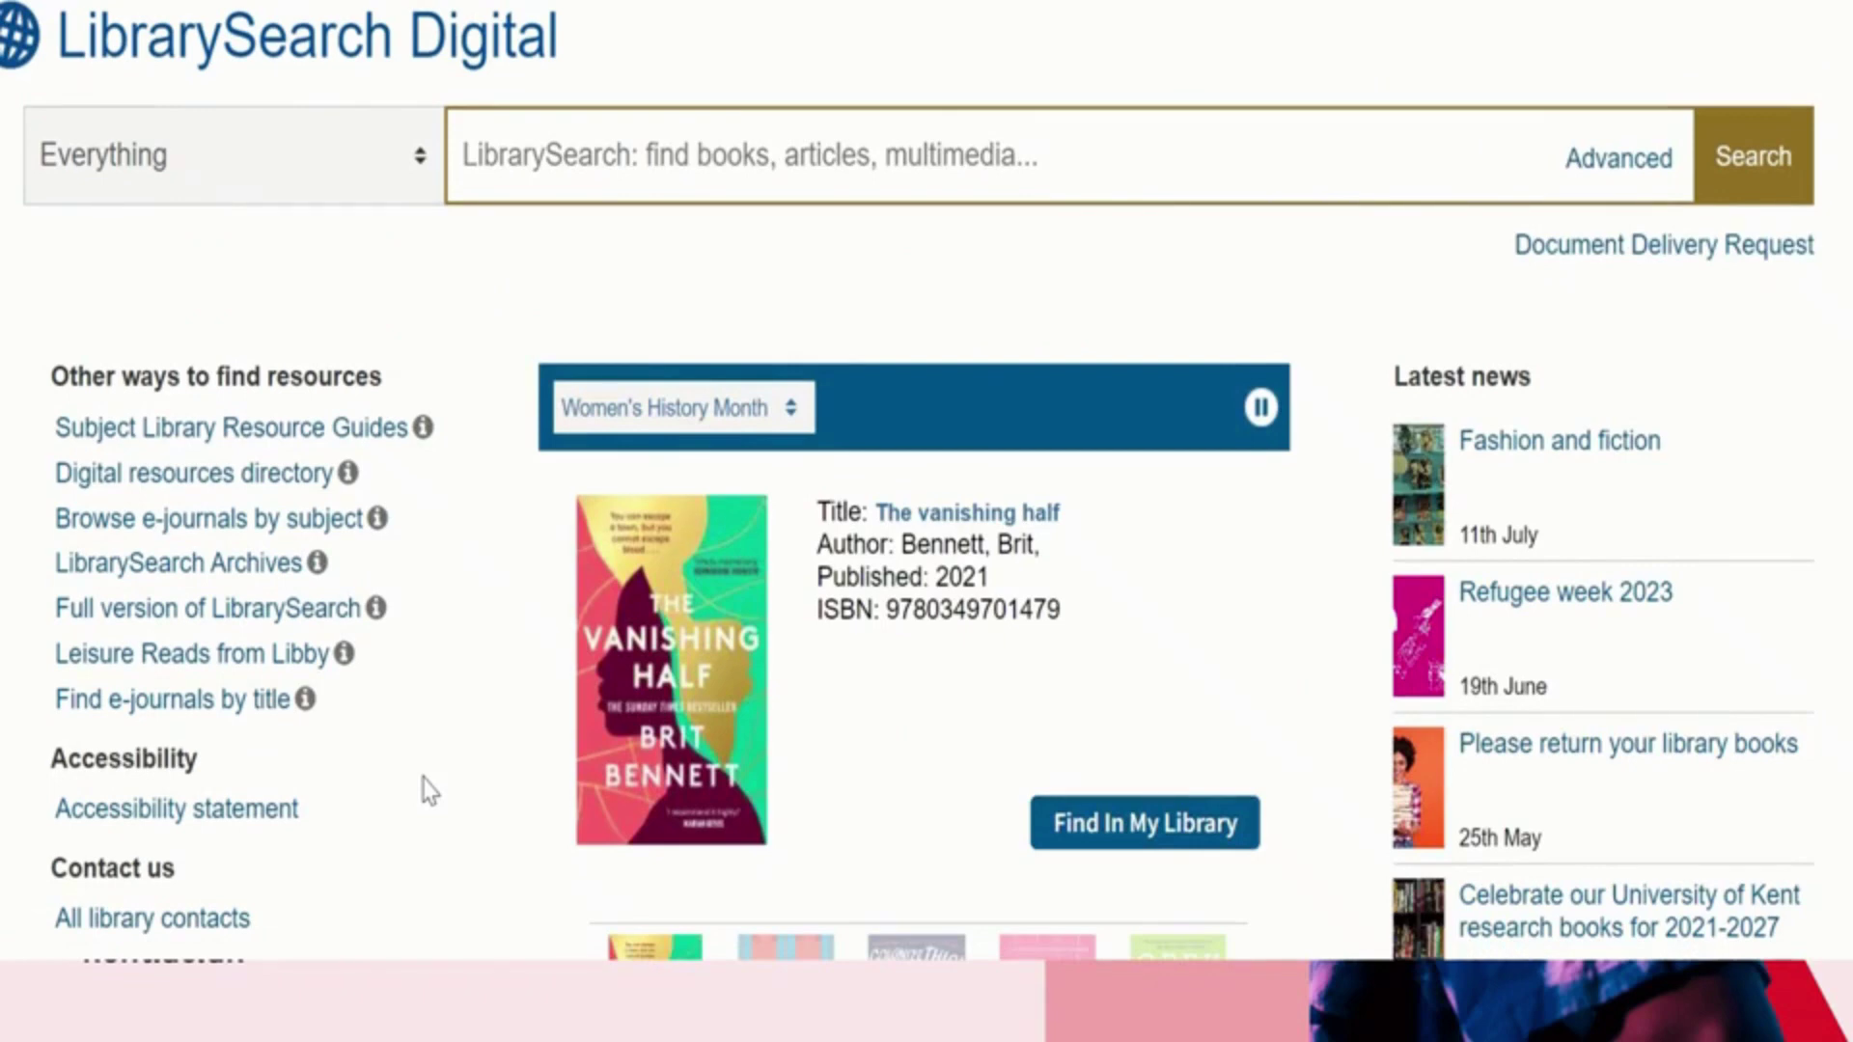
pyautogui.click(184, 663)
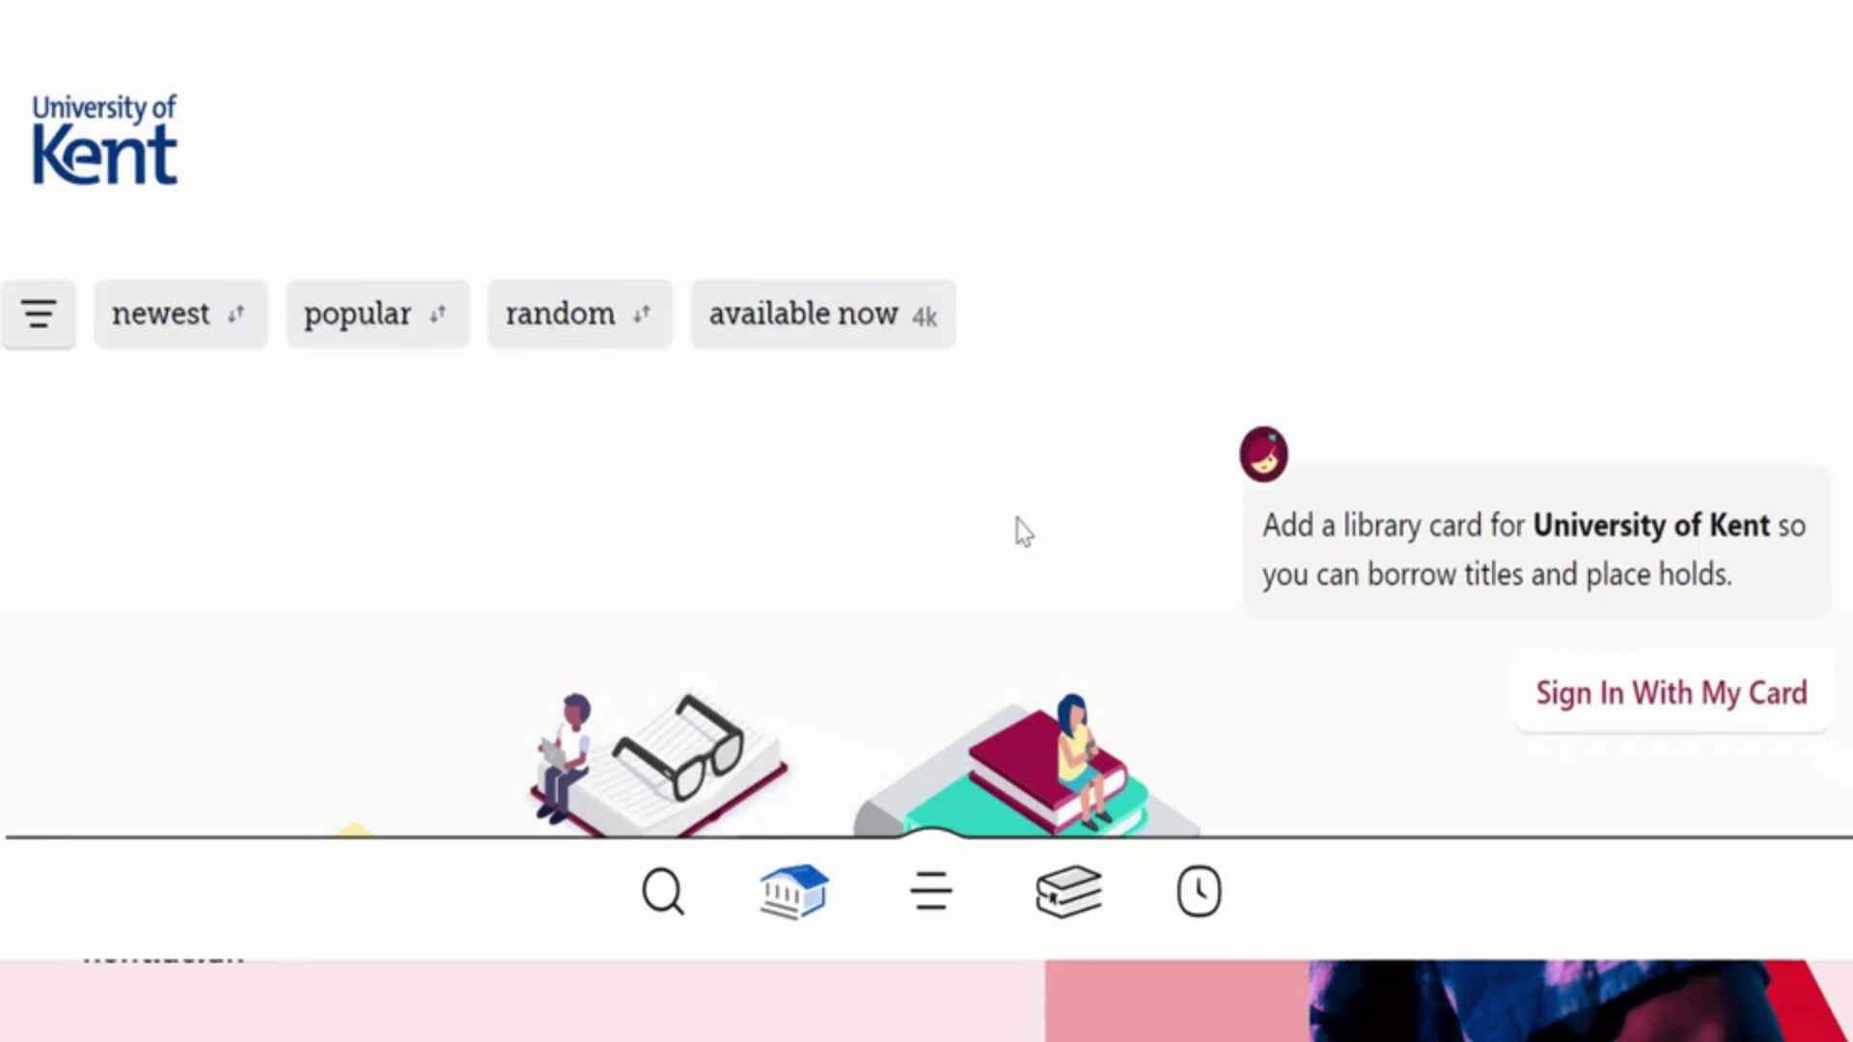
pyautogui.scroll(-7, 1018, 521)
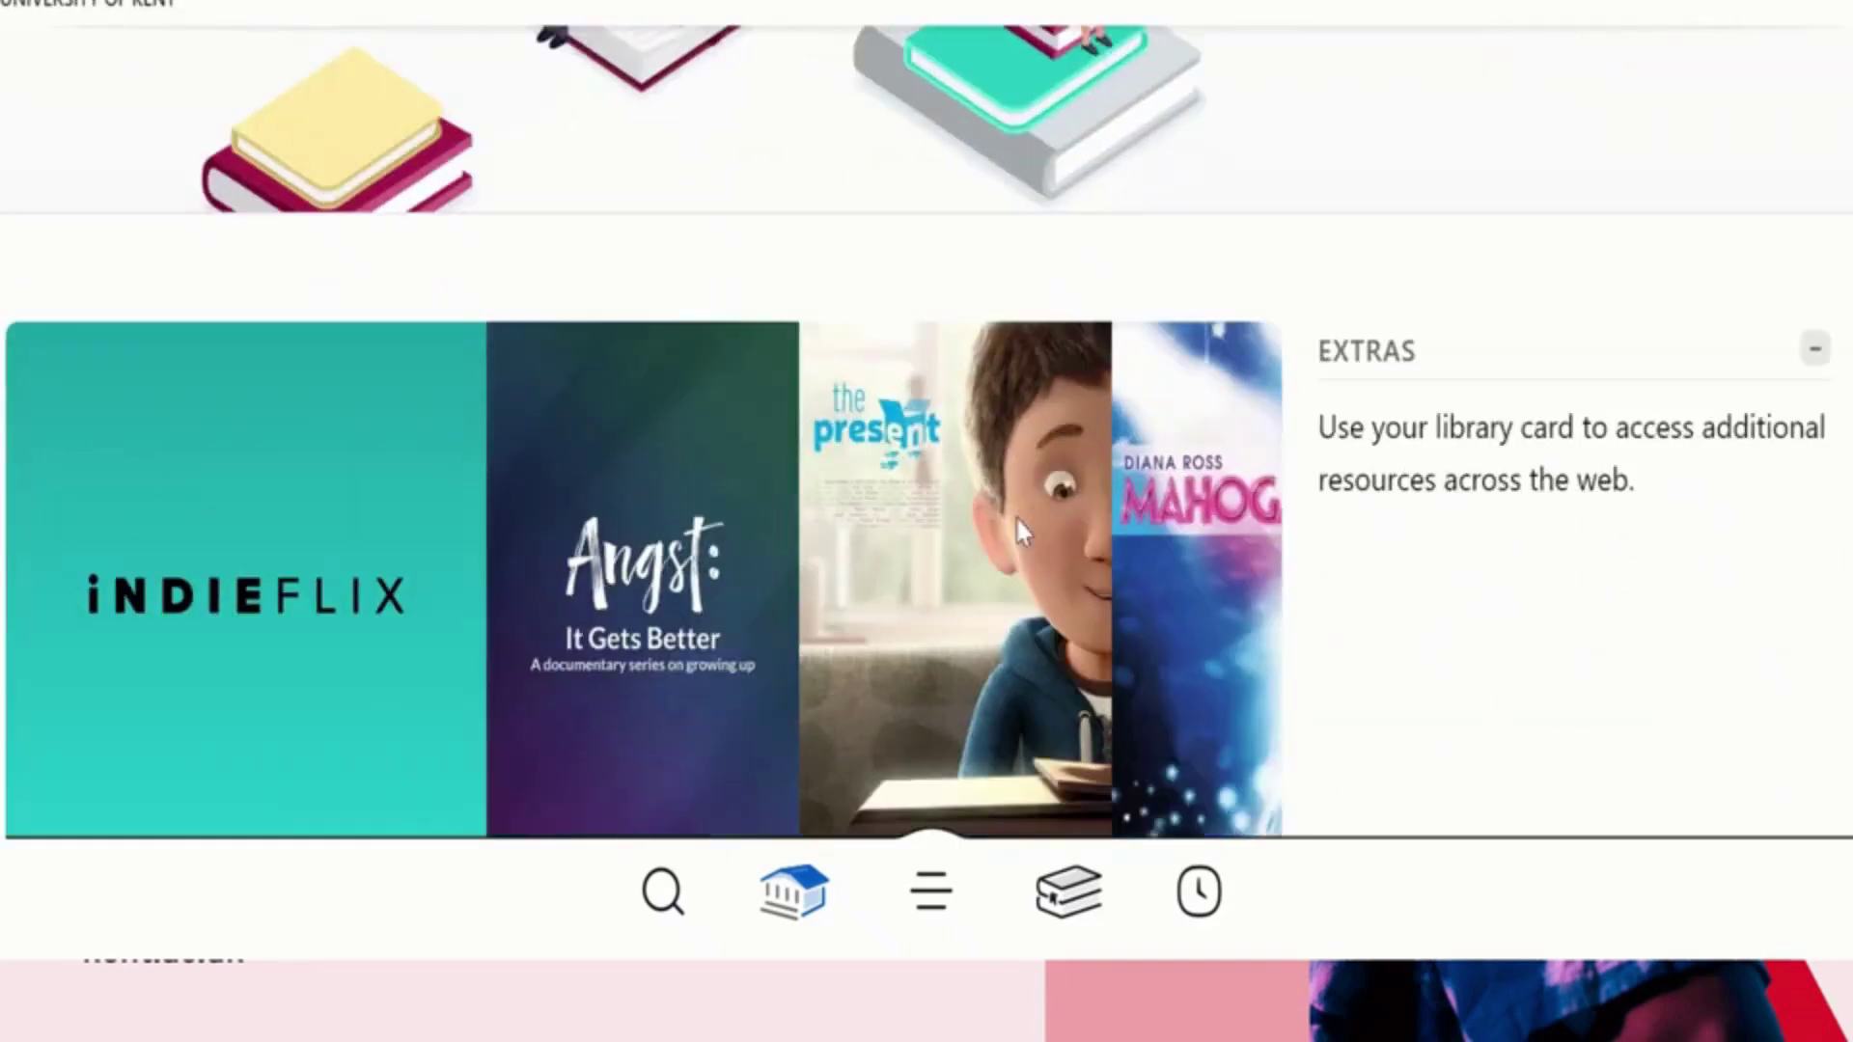
# - Look through the Libby library page from Extras through Biographies & Autobiographies, Guides and Wellbeing to the Summer Reads collection
pyautogui.scroll(-2, 1018, 522)
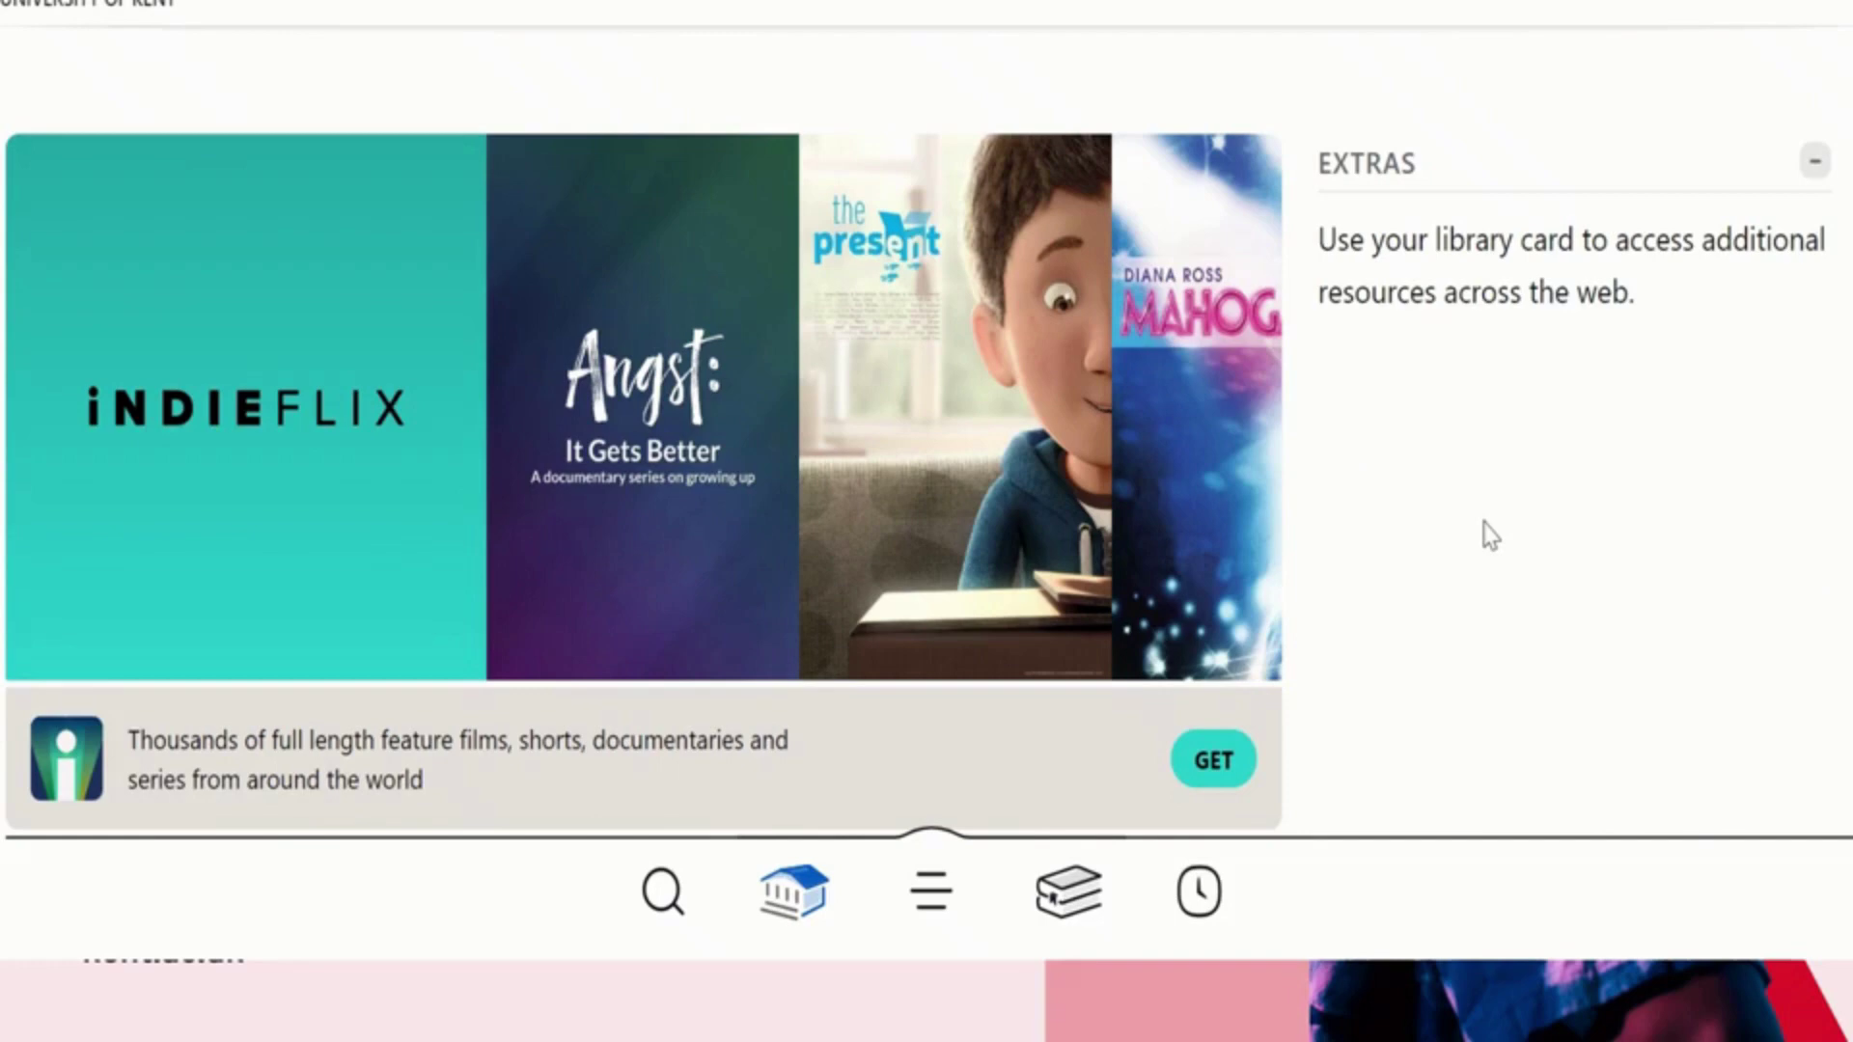
pyautogui.scroll(-5, 1491, 535)
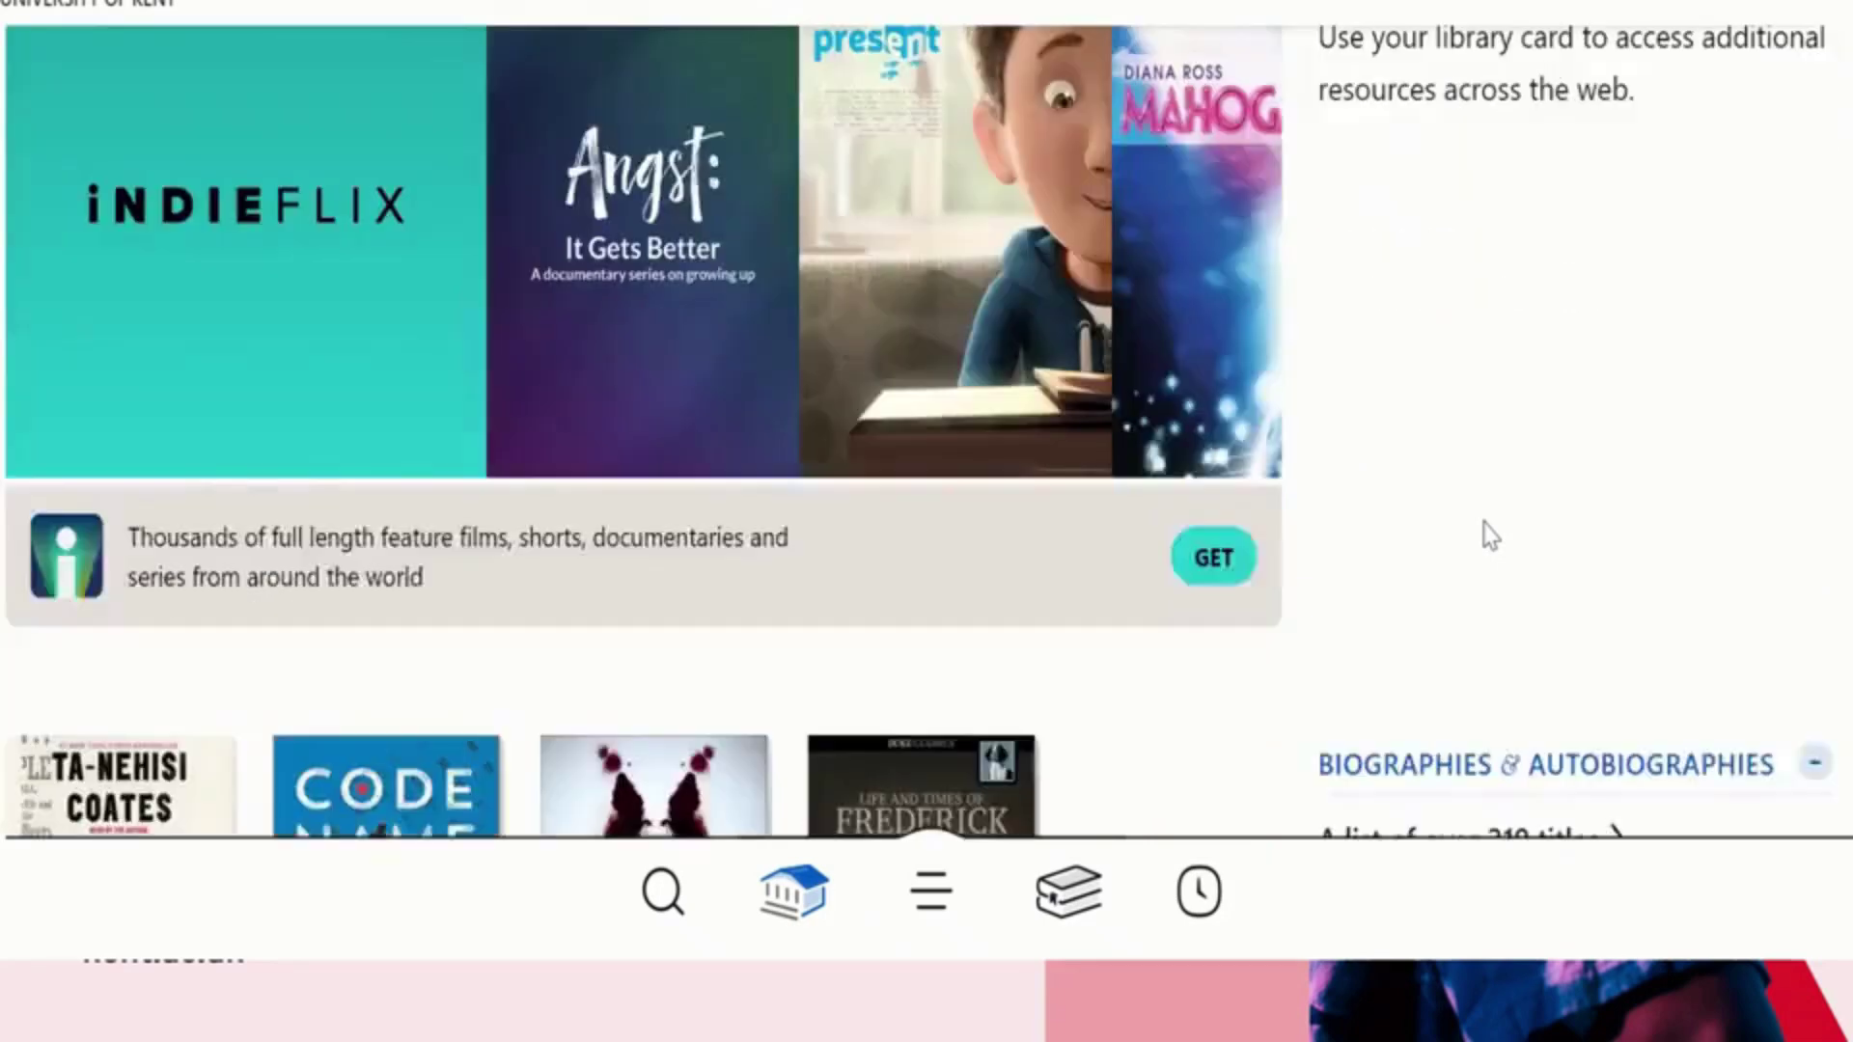
pyautogui.scroll(-1, 1491, 536)
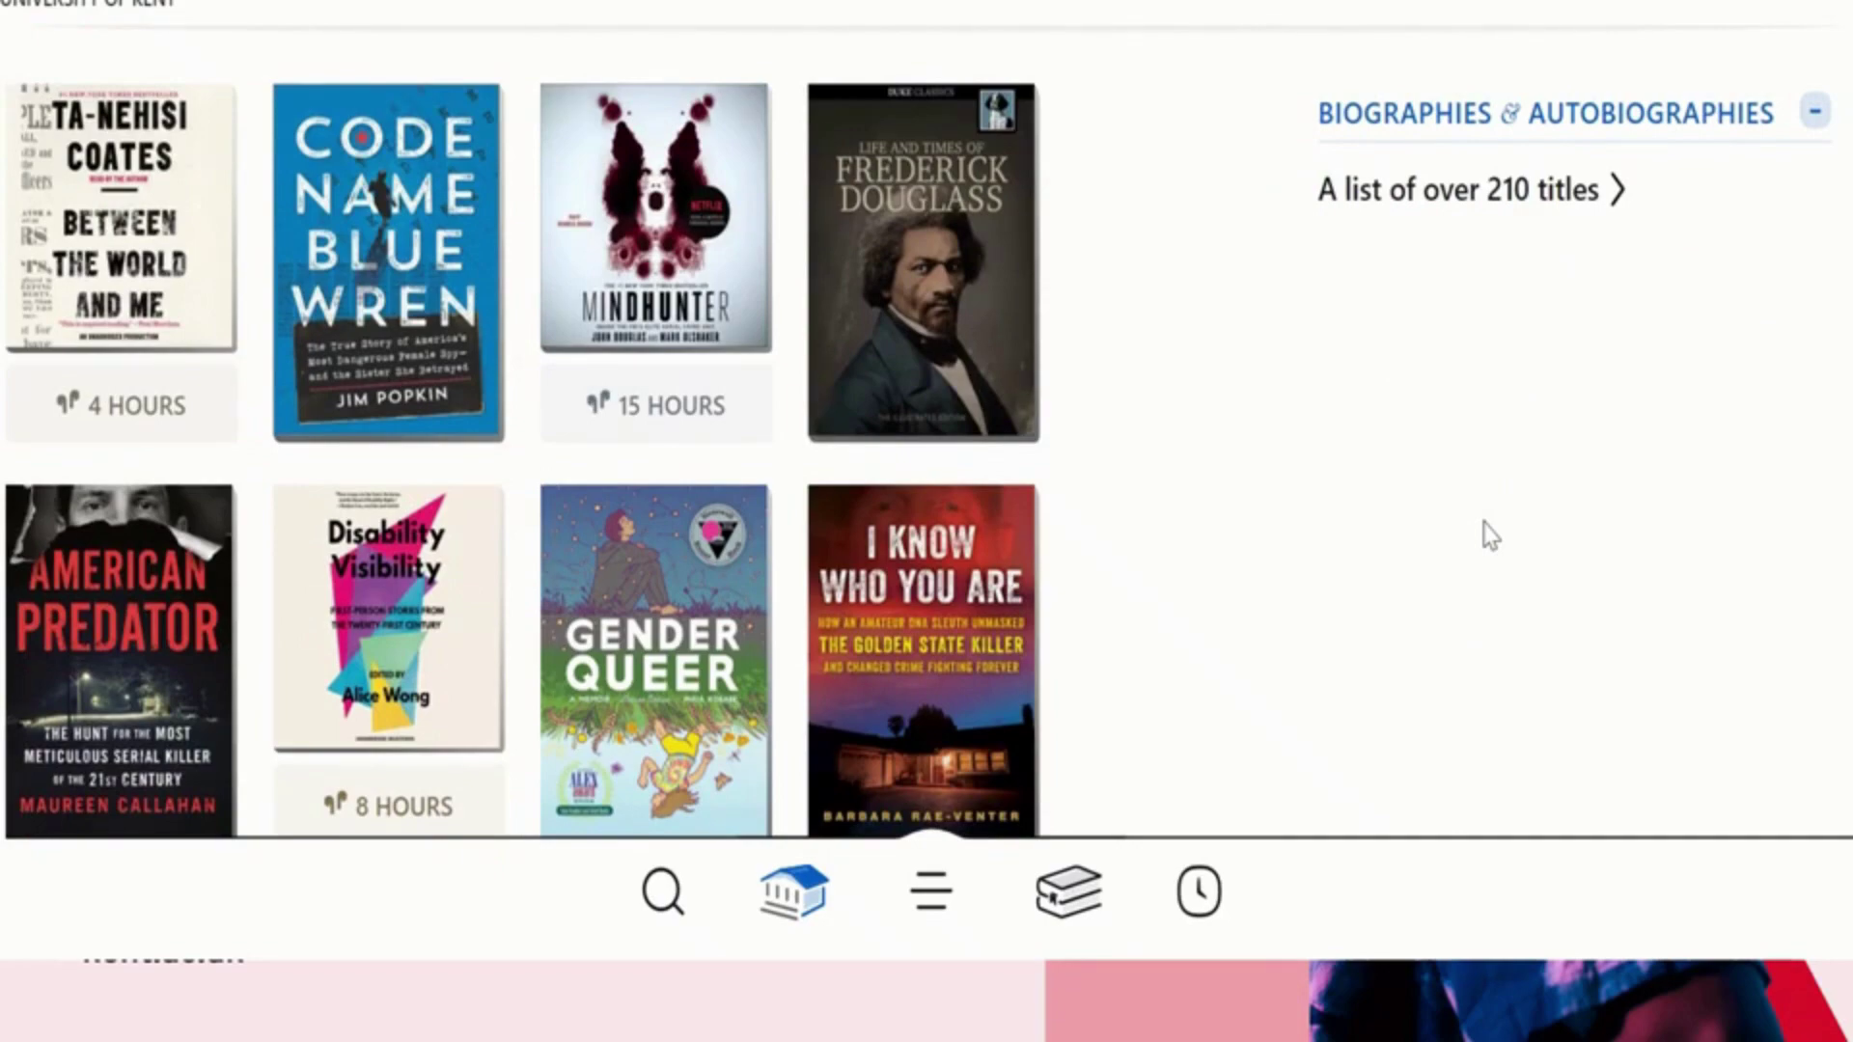
pyautogui.scroll(-6, 1491, 536)
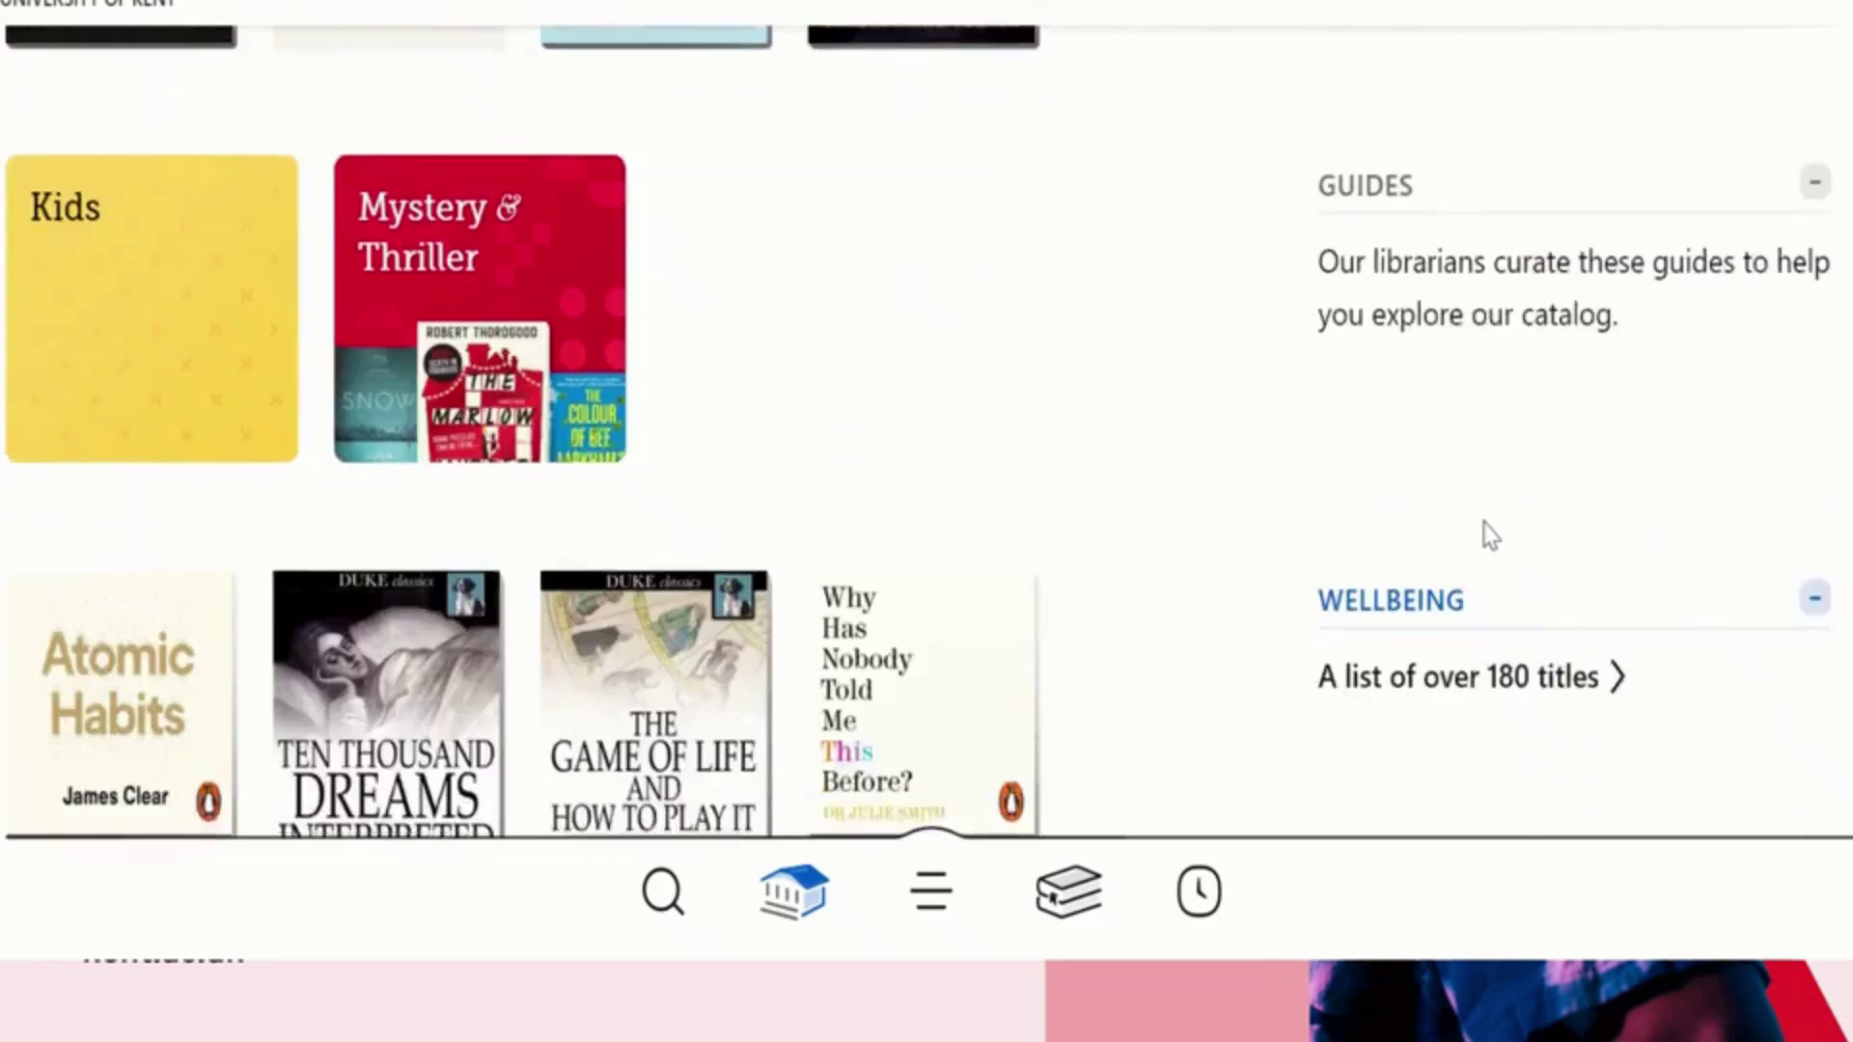
pyautogui.scroll(-7, 1491, 536)
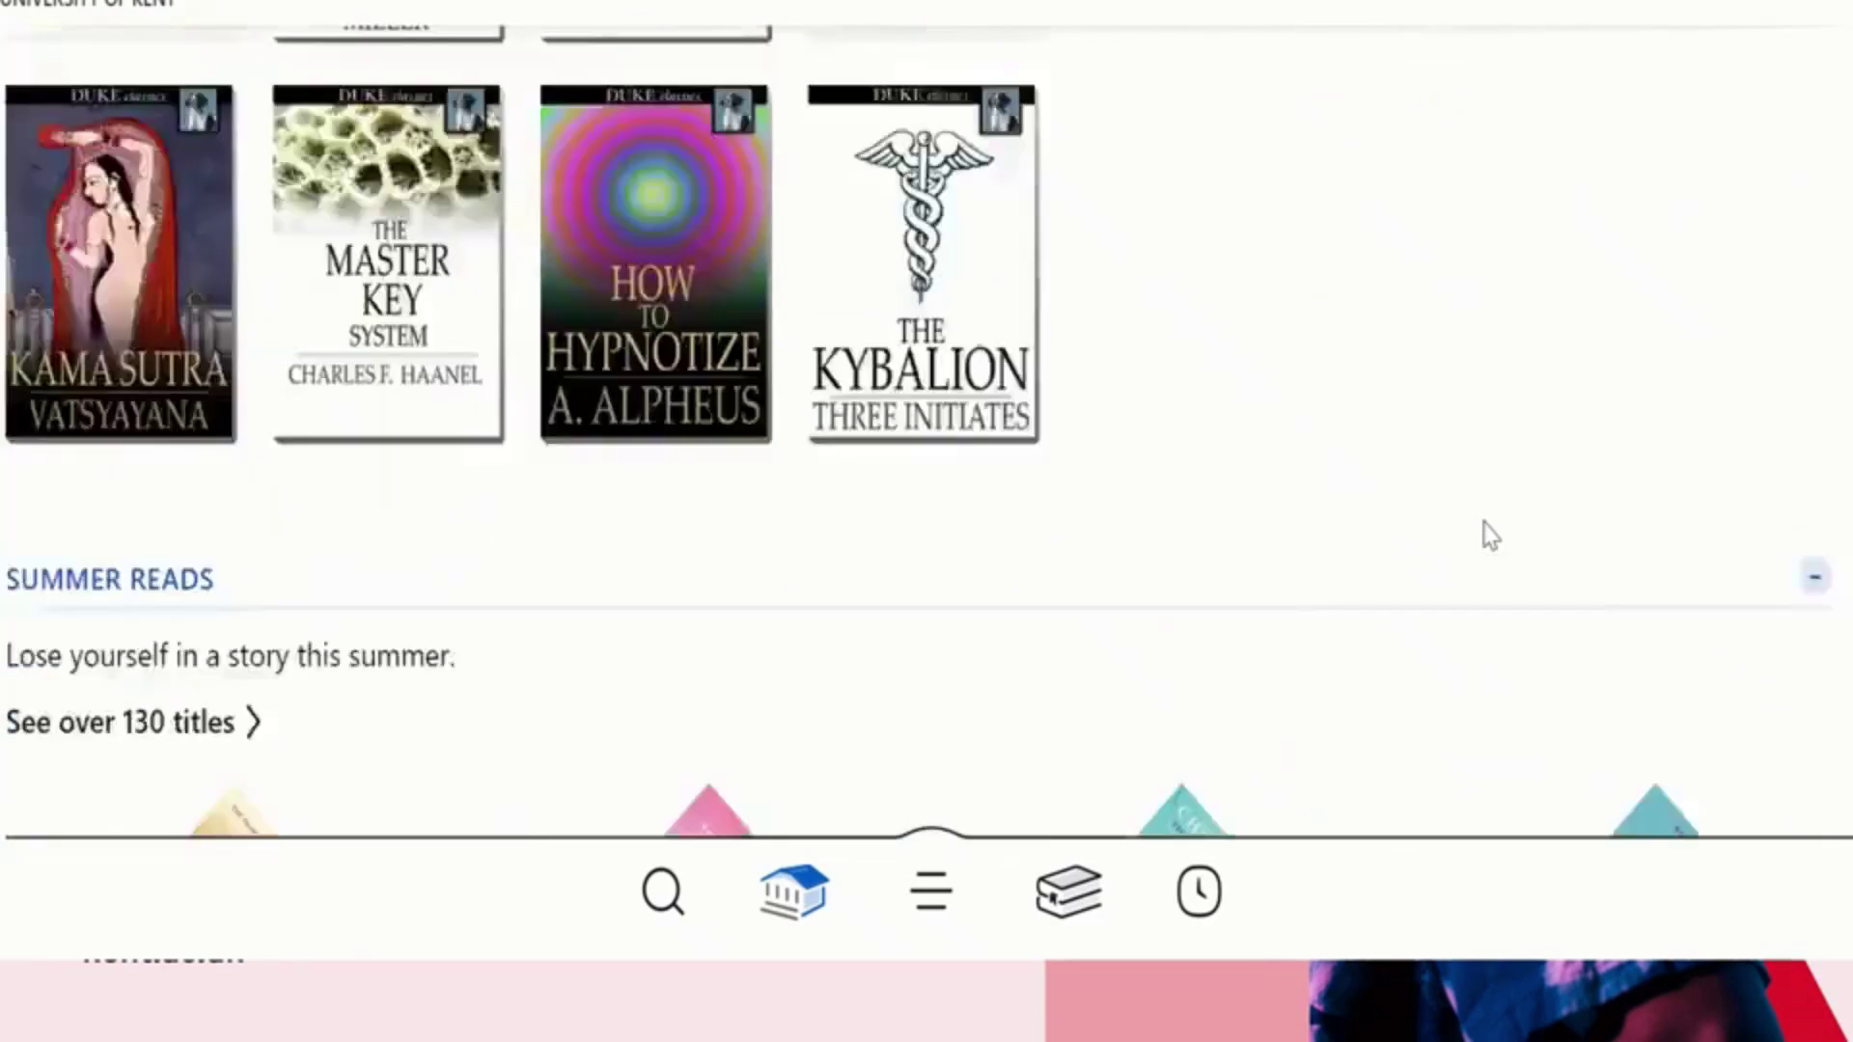
pyautogui.scroll(-7, 1491, 536)
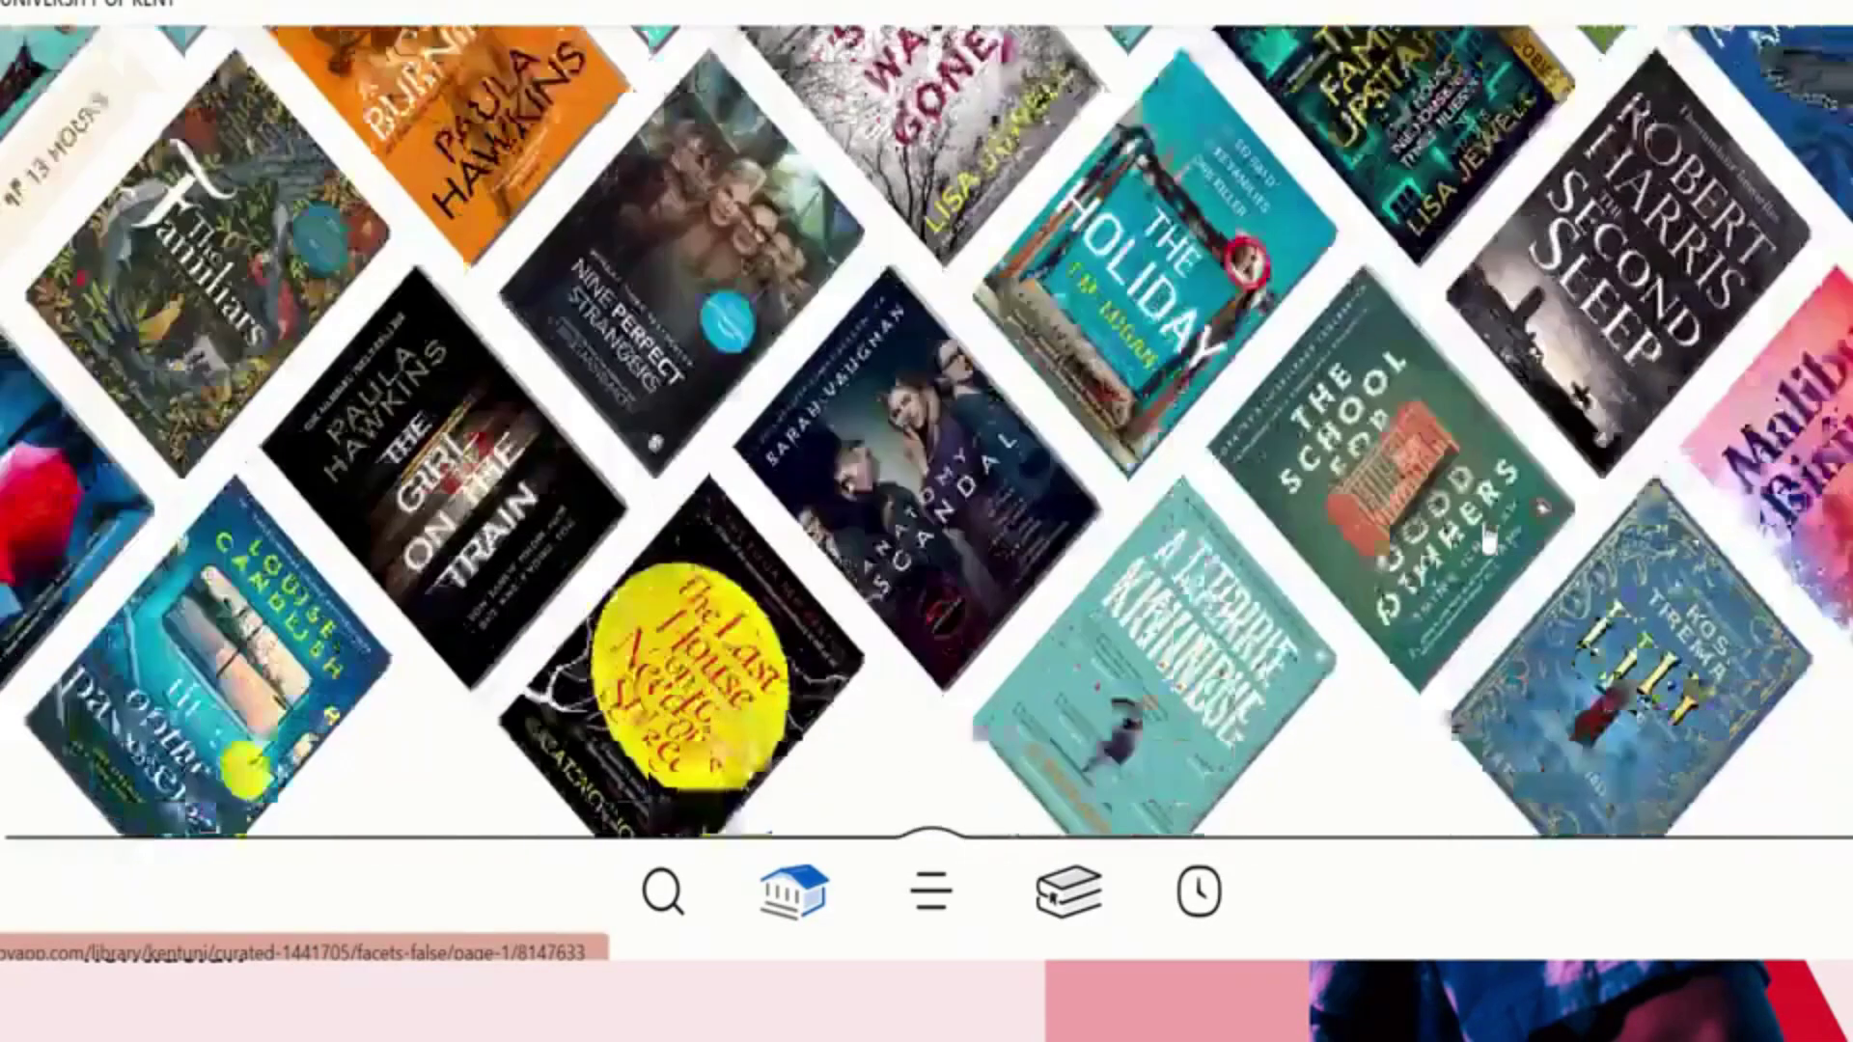